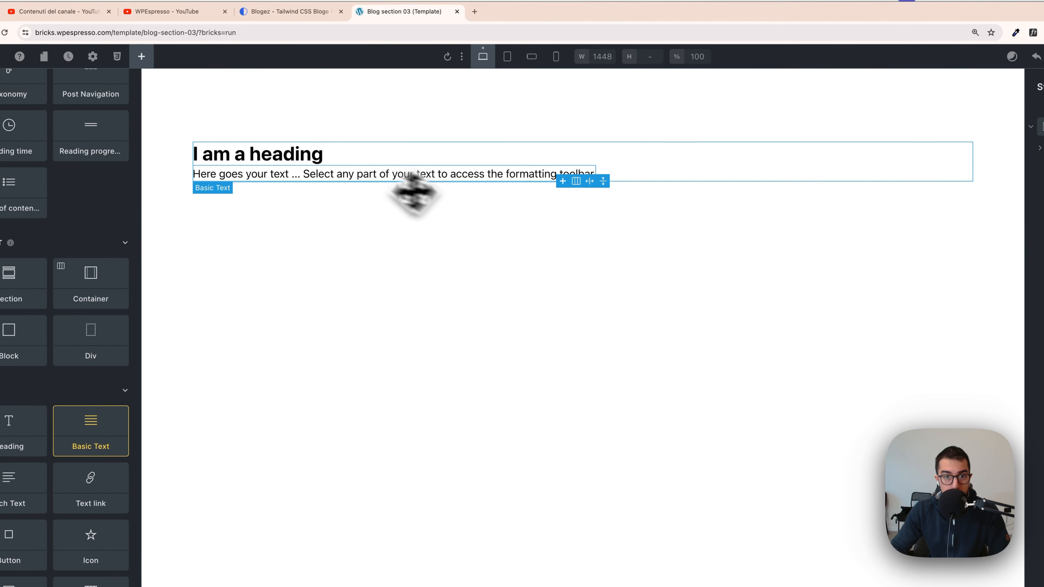
Change the heading's text to "Blog Section 03"
click(313, 157)
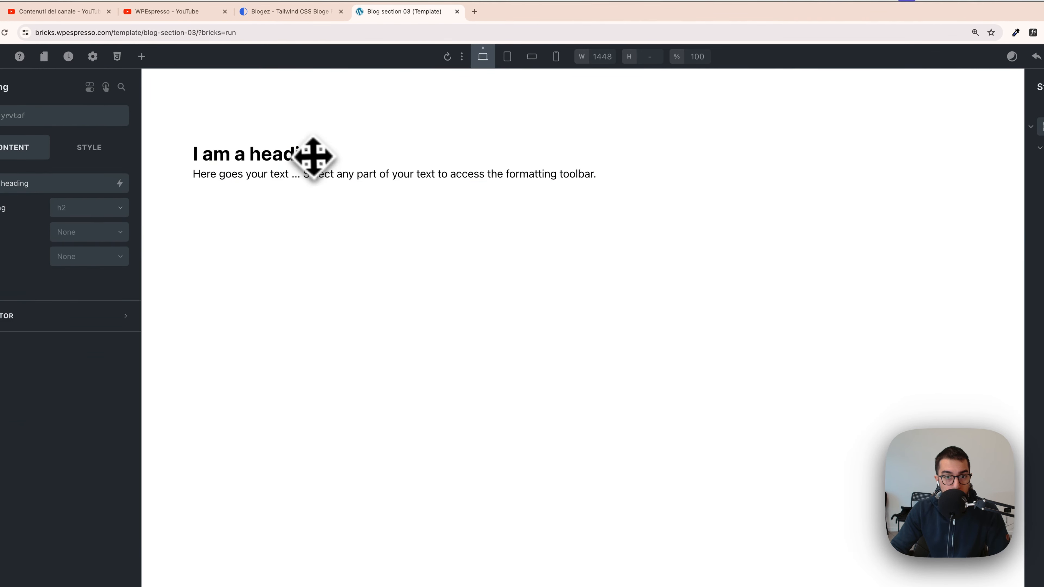
click(77, 183)
key(super+a)
text(Blog Section 1)
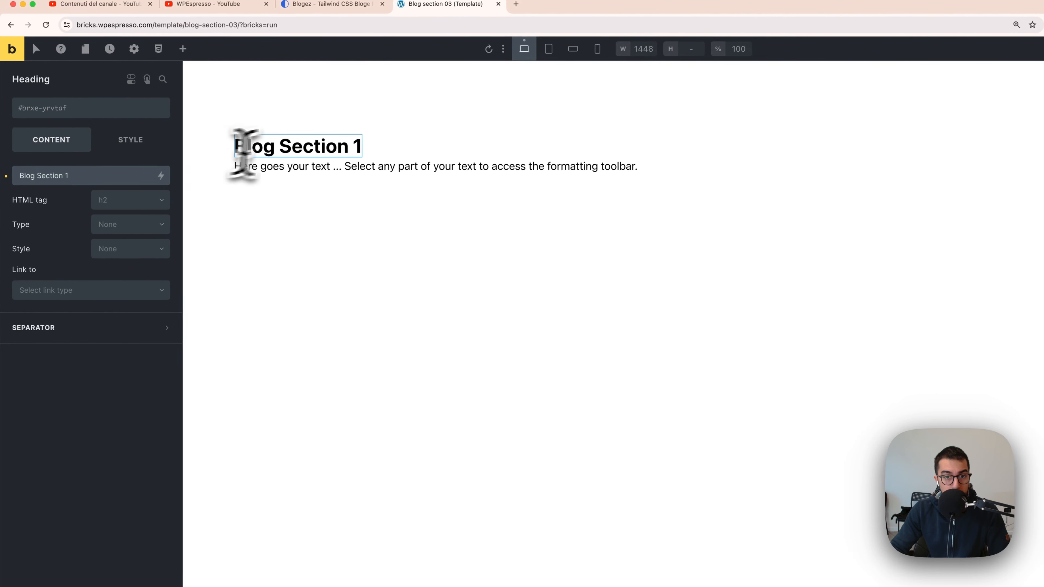
double_click(356, 145)
text(03)
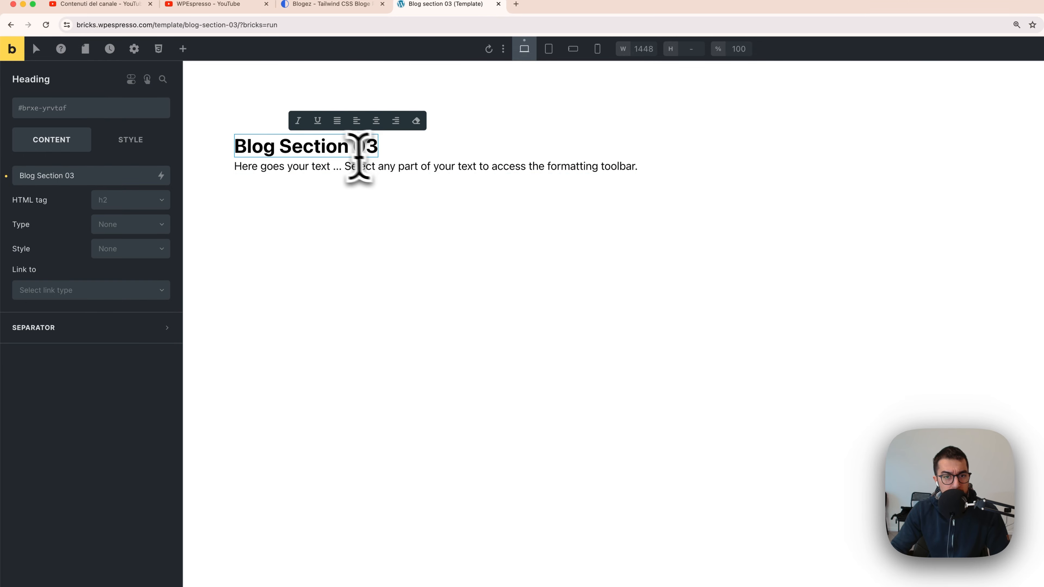
Centre-align the heading's text and set its font size to the Automatic.css variable var(--text-xxl)
click(130, 140)
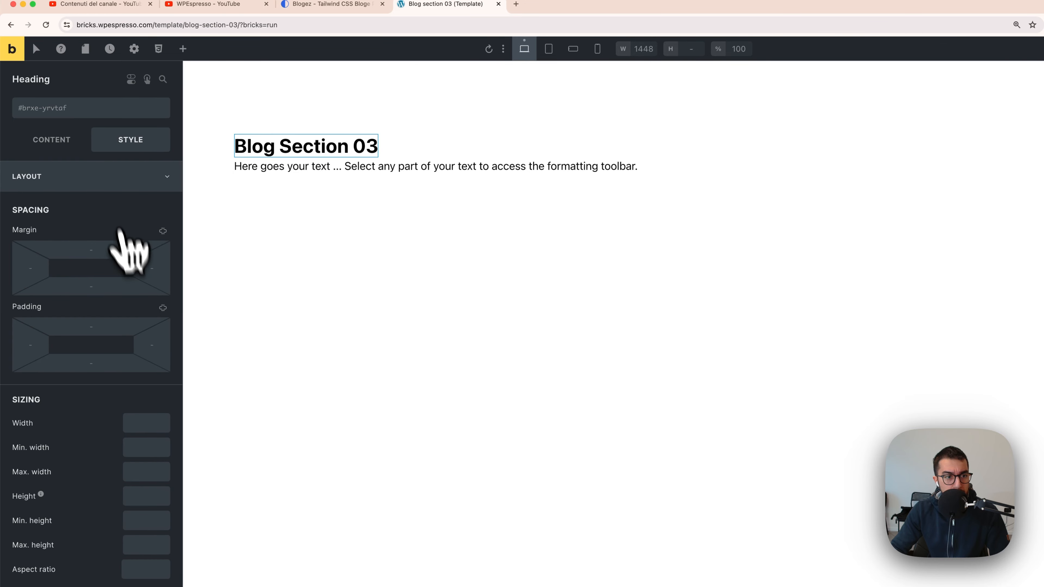
click(101, 182)
click(81, 208)
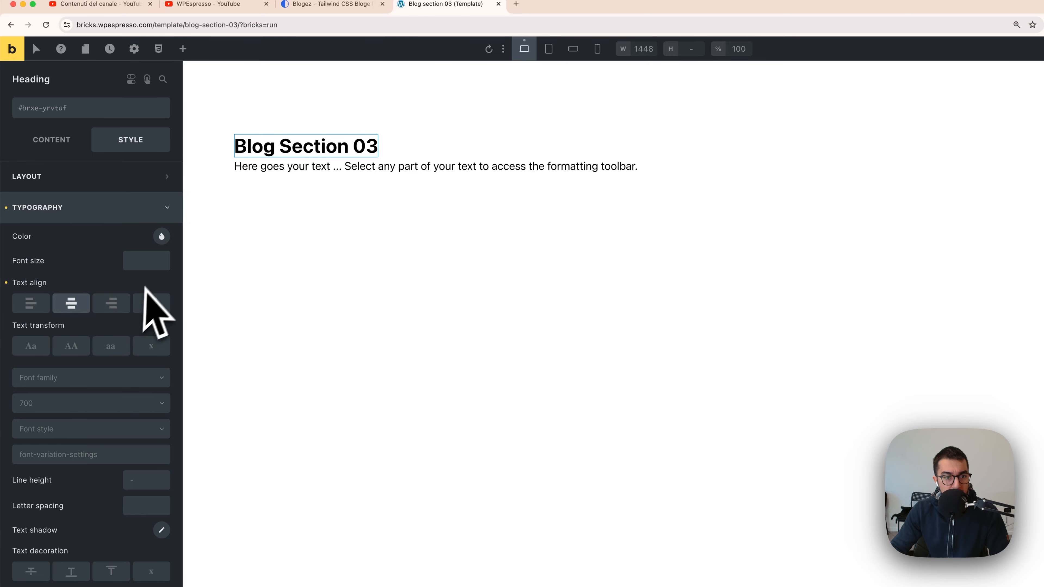
right_click(137, 263)
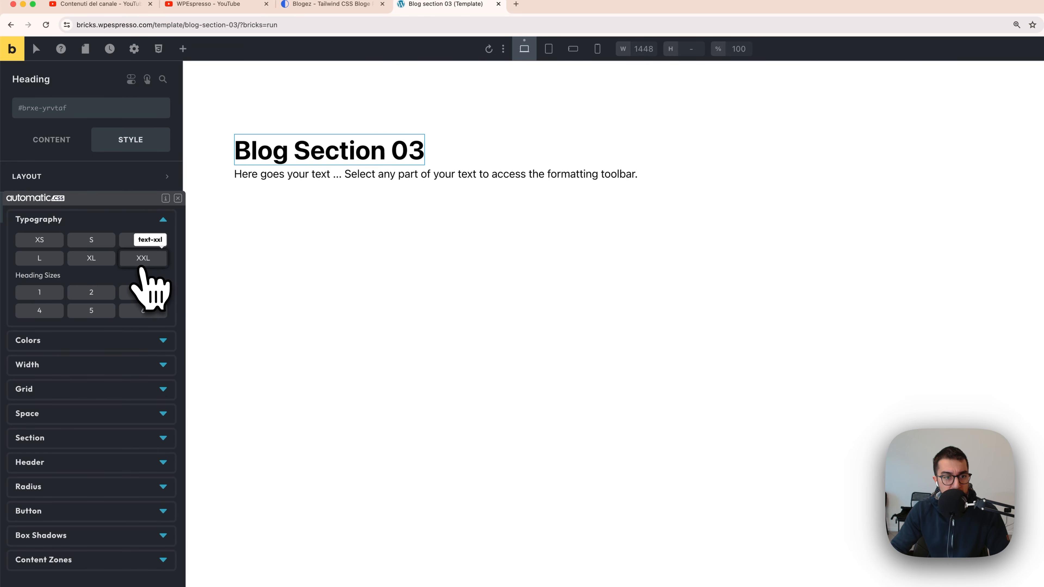
click(142, 261)
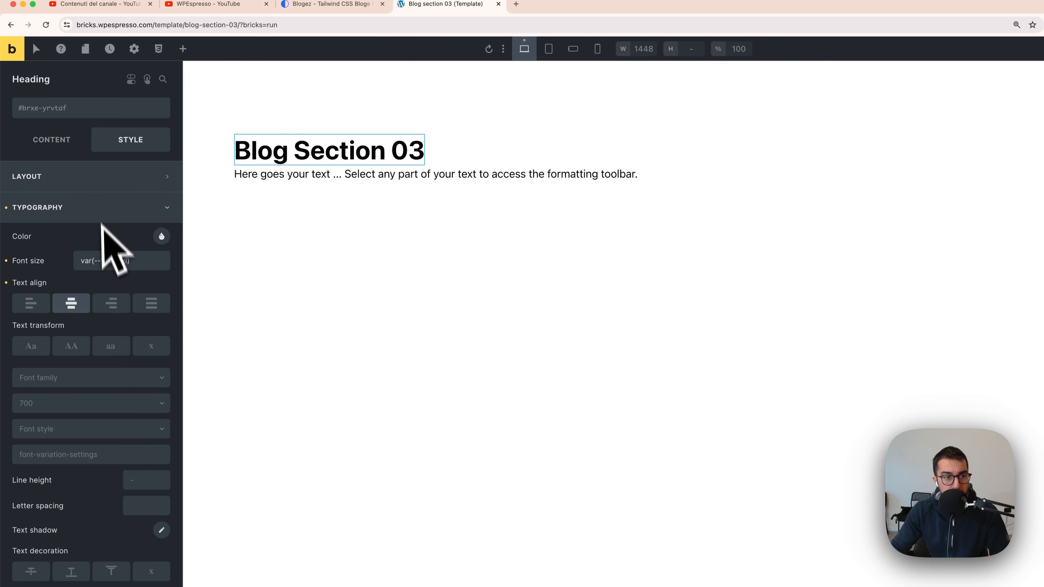
right_click(146, 263)
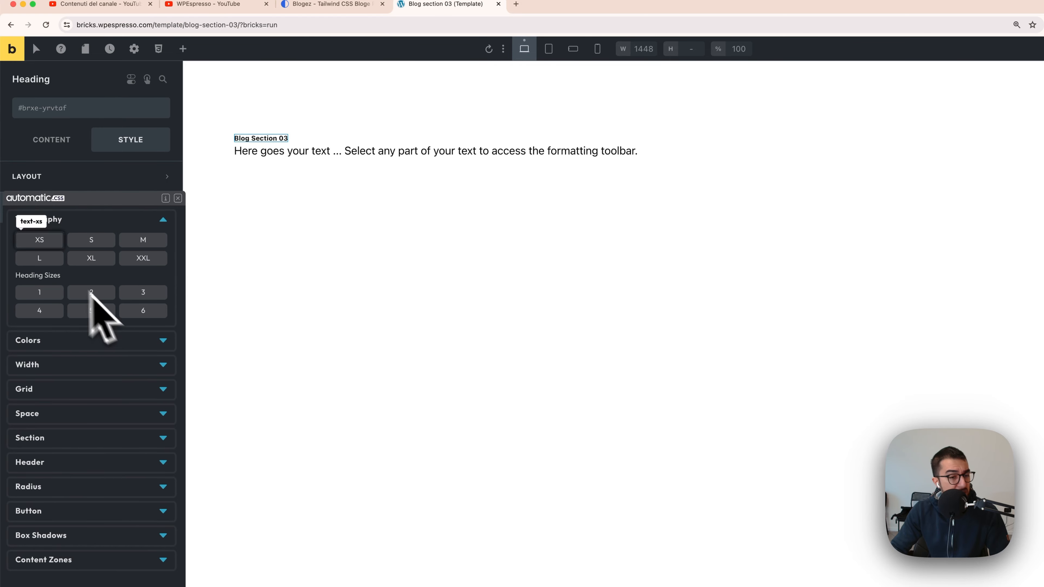
click(179, 199)
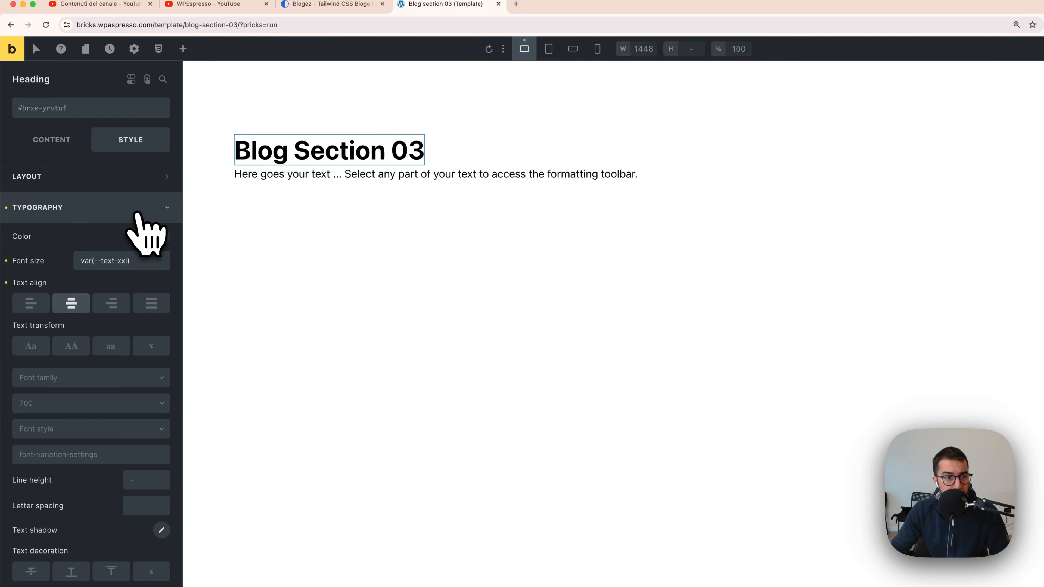
Replace the basic text with "Lorem Ipsum is simply dummy text of the printing and typesetting industry." copied from the Blogez demo page
click(323, 11)
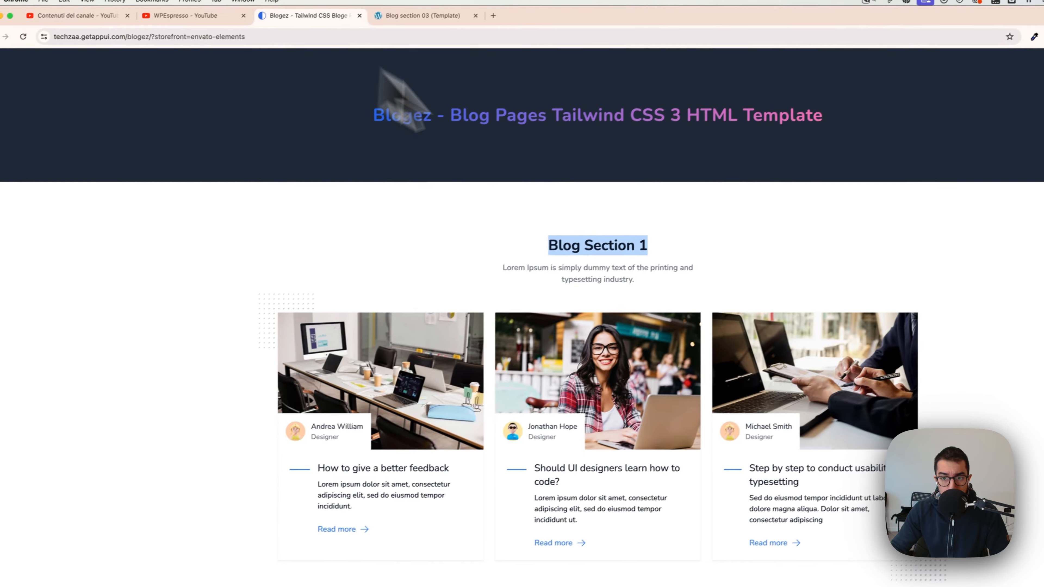
drag(524, 256, 665, 270)
key(super+c)
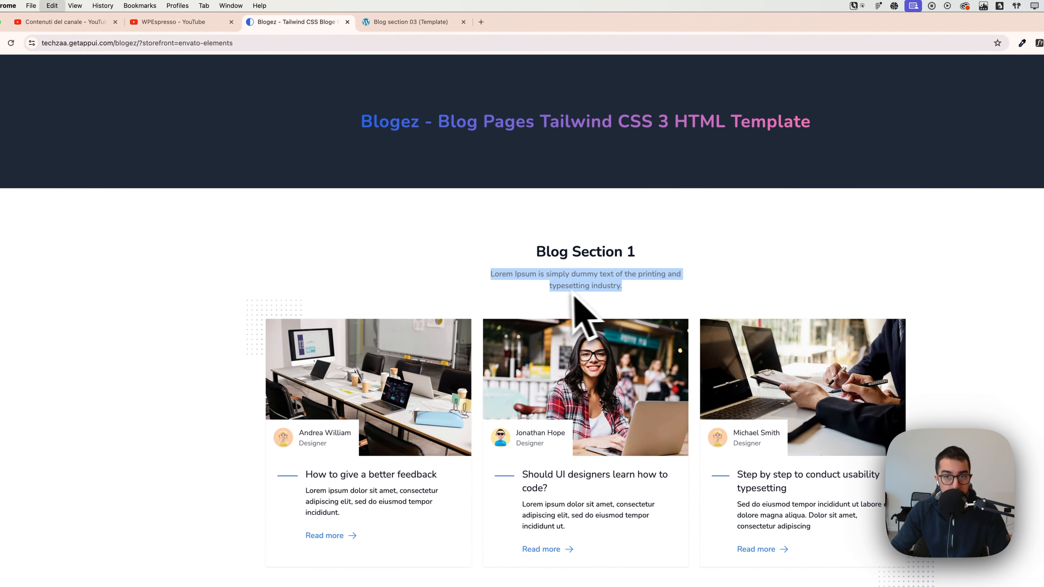
key(ctrl+Tab)
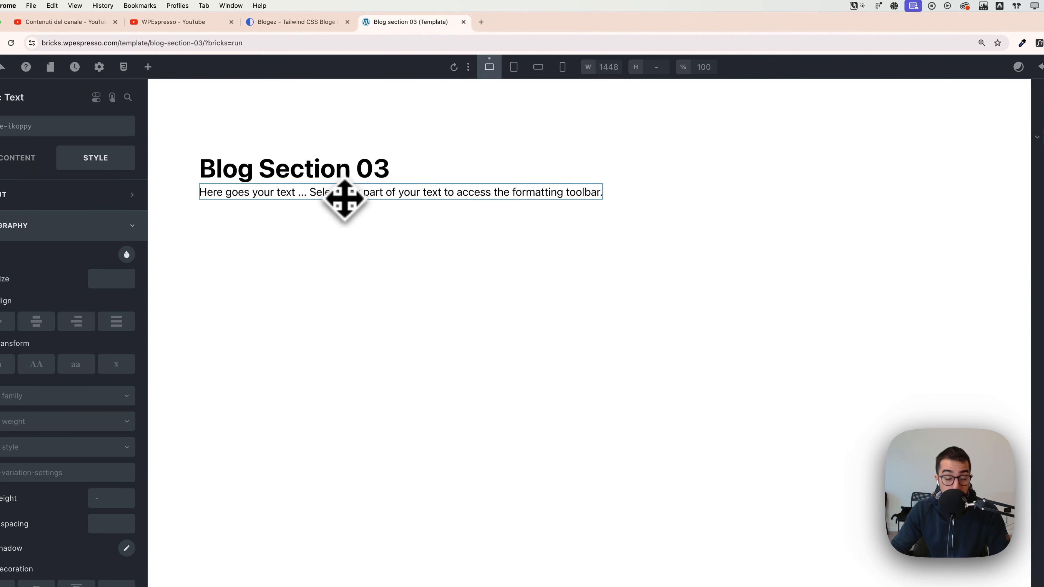
click(19, 160)
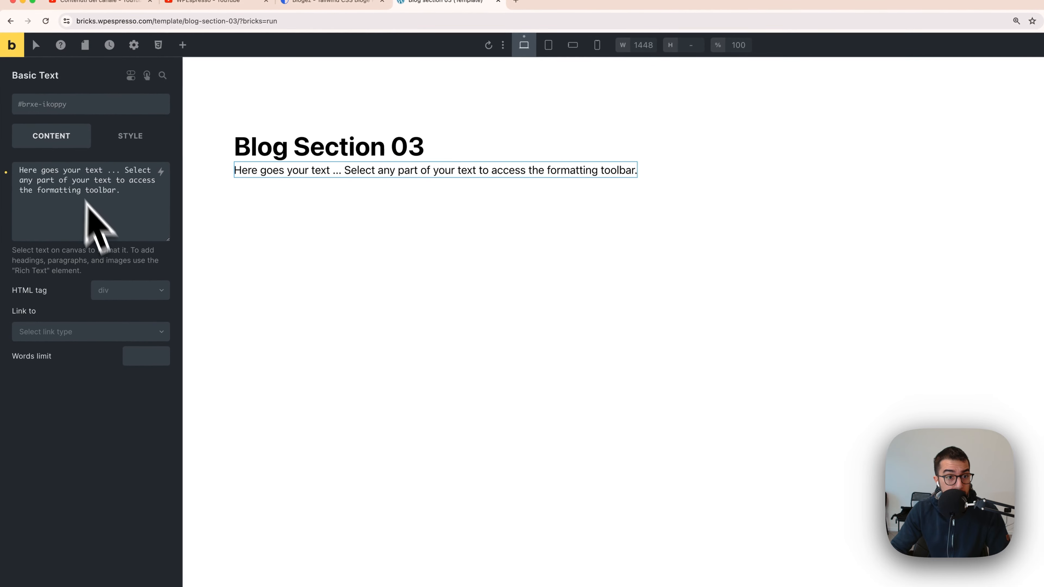
drag(96, 210, 5, 177)
key(super+v)
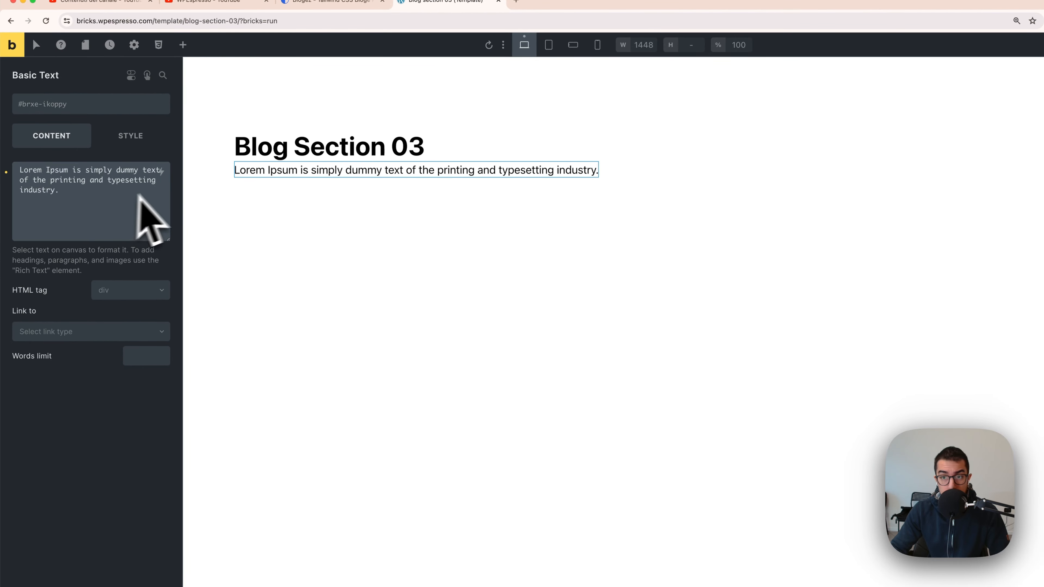
Centre-align the basic text and centre the parent container's items on the cross axis
click(119, 138)
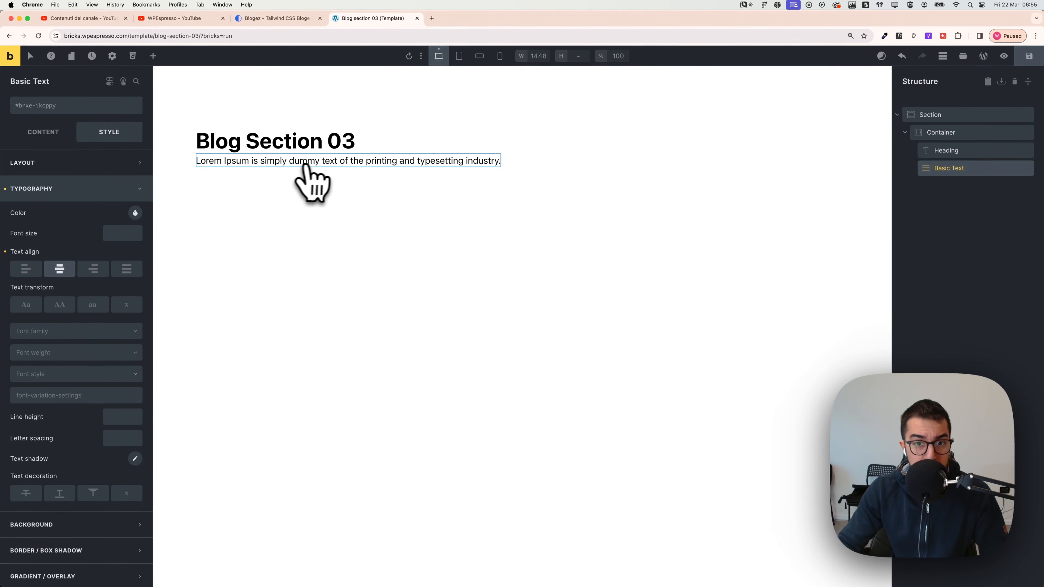
click(951, 136)
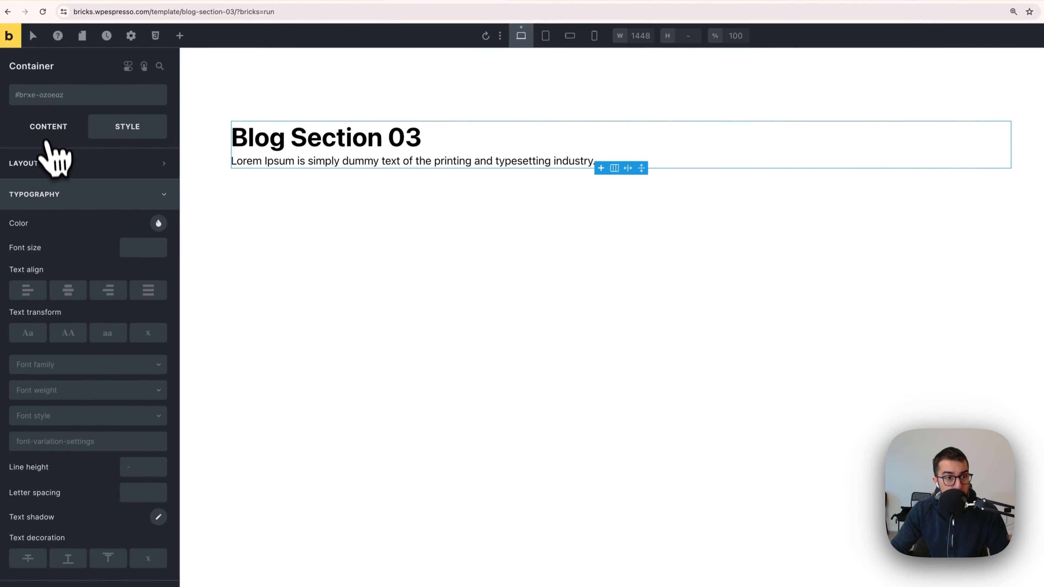
click(48, 133)
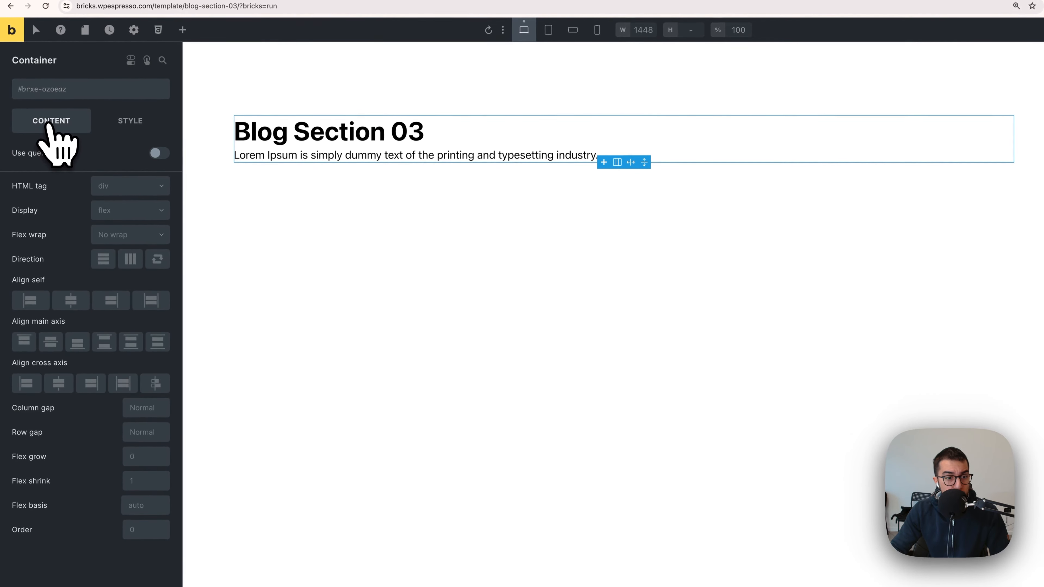
click(65, 389)
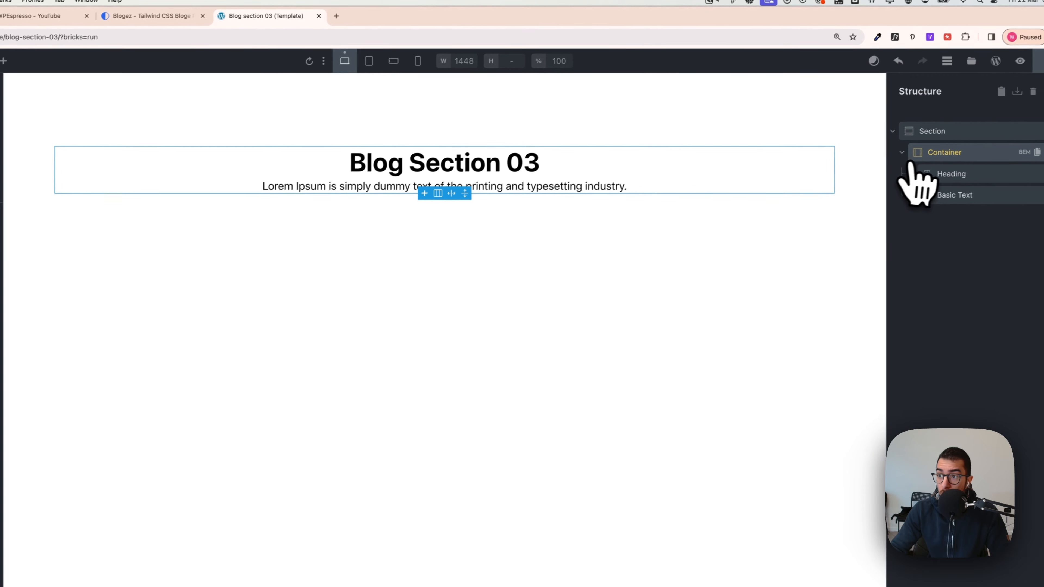
Collapse the existing container in the structure tree and add a new container below it with the section selected
click(903, 153)
click(962, 132)
click(130, 47)
scroll(78, 288, down, 5)
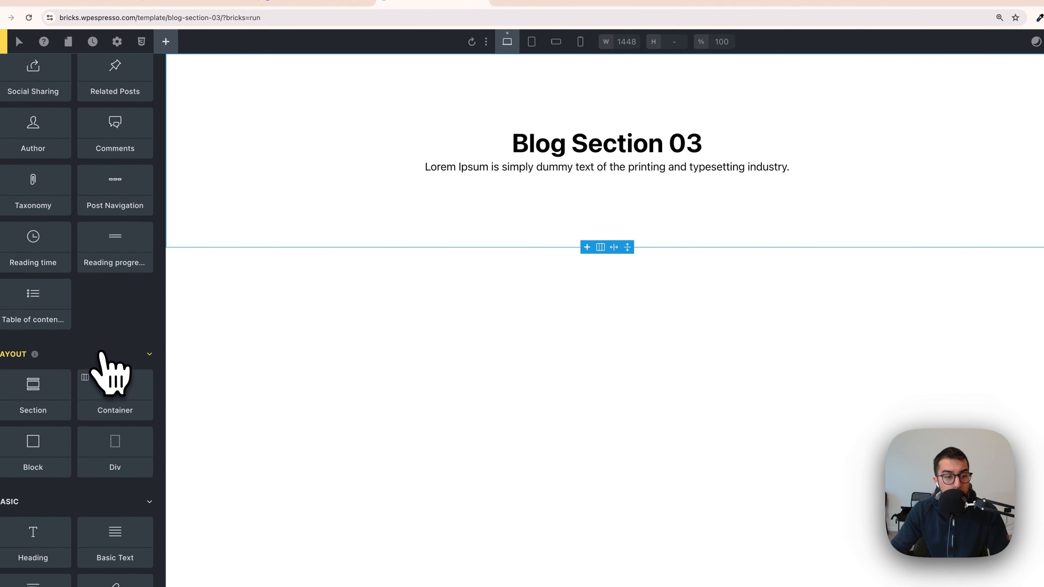
scroll(111, 371, down, 1)
click(125, 387)
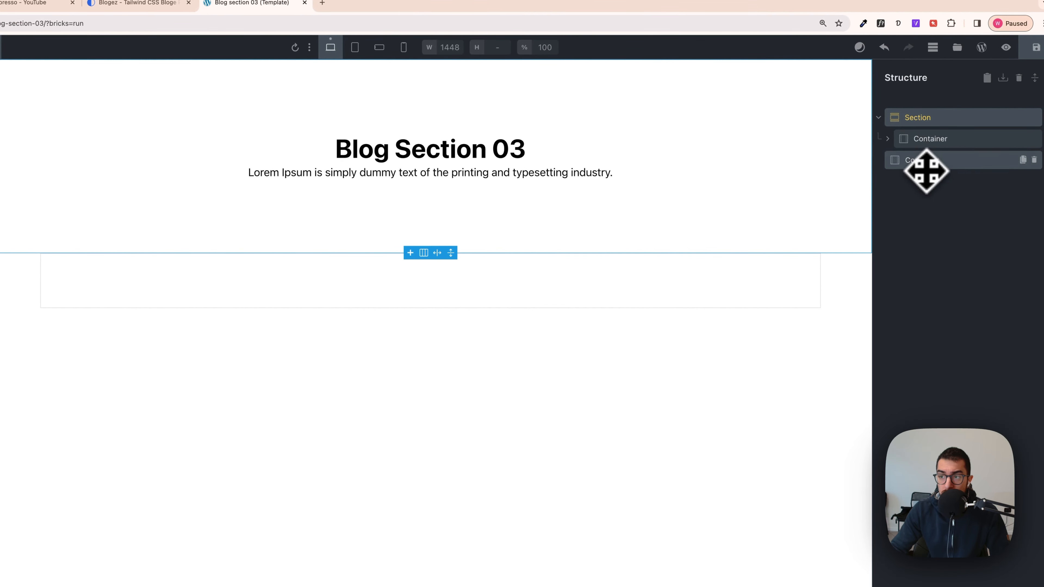
Nest the new container inside the section and set the section's row gap to var(--container-gap)
click(934, 161)
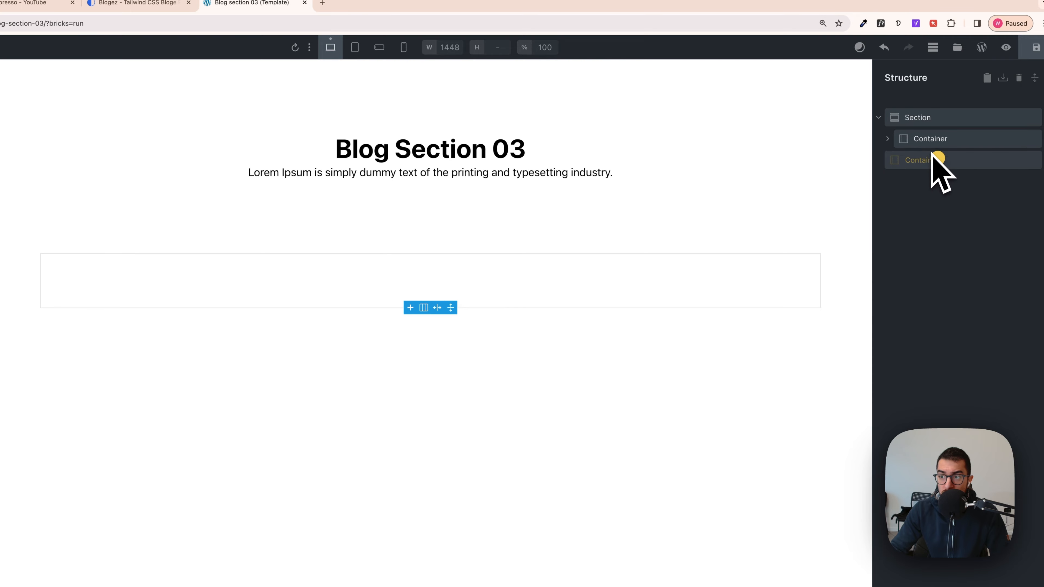
drag(933, 153, 949, 169)
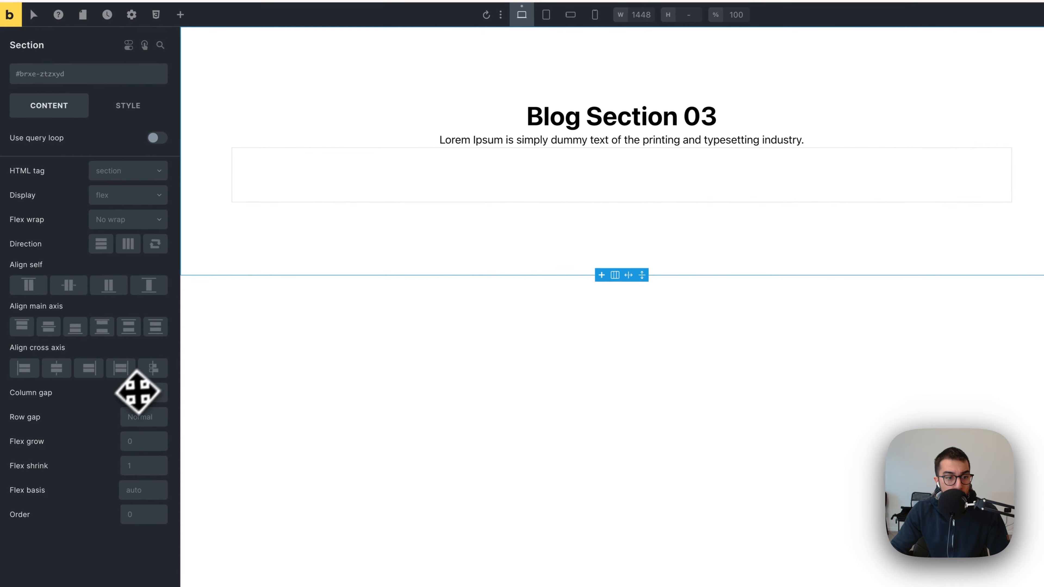
right_click(149, 417)
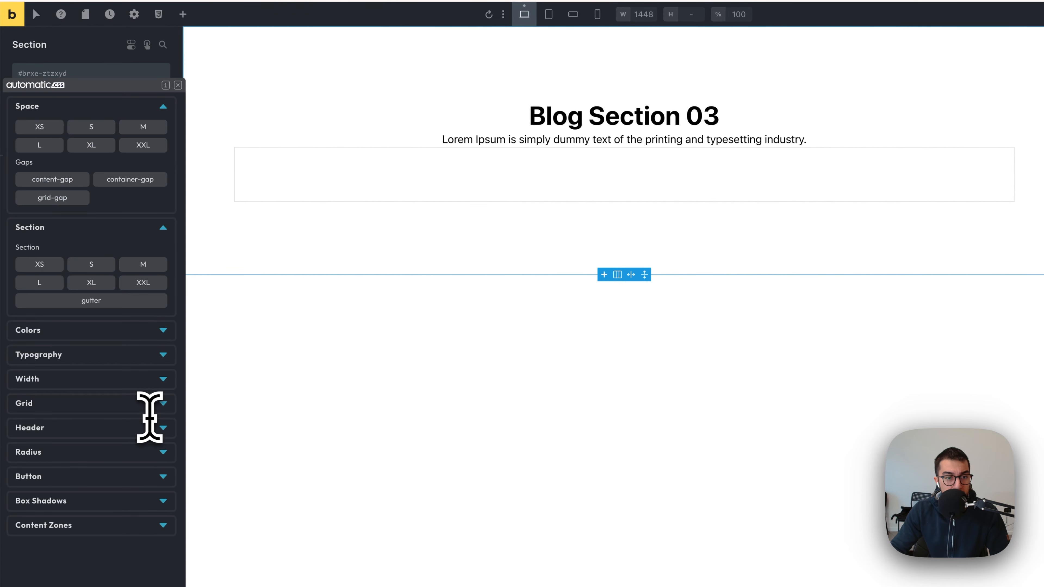
click(123, 187)
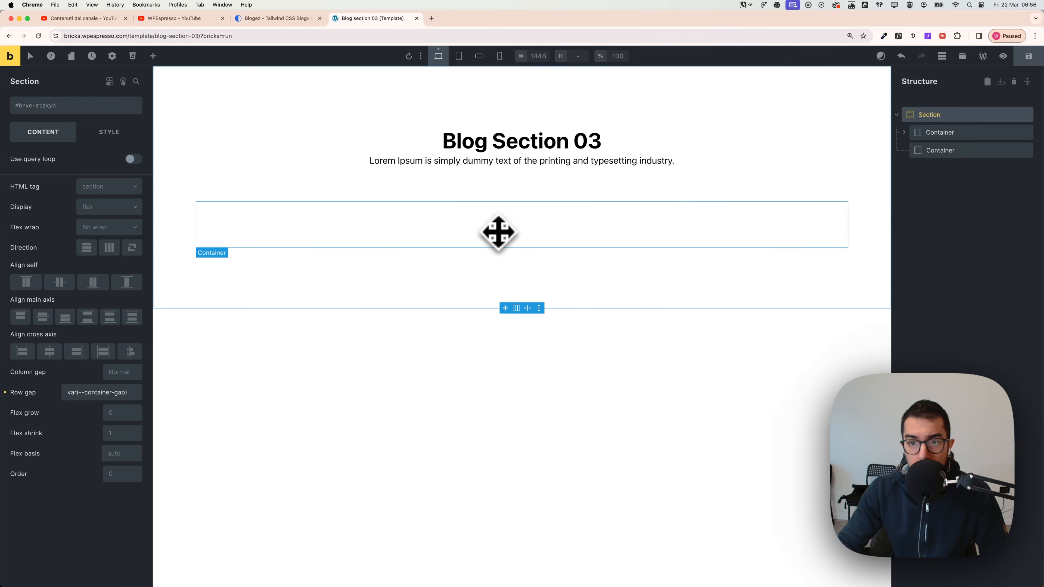
Compare the basic text with the intro paragraph on the Blogez page and set its width to var(--width-m)
click(525, 163)
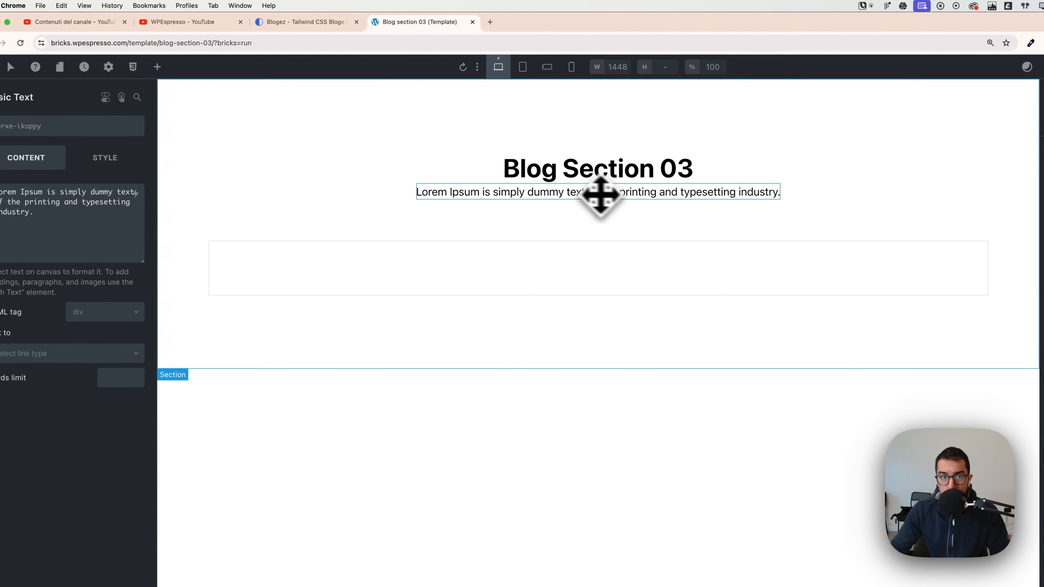
click(313, 22)
drag(503, 274, 592, 288)
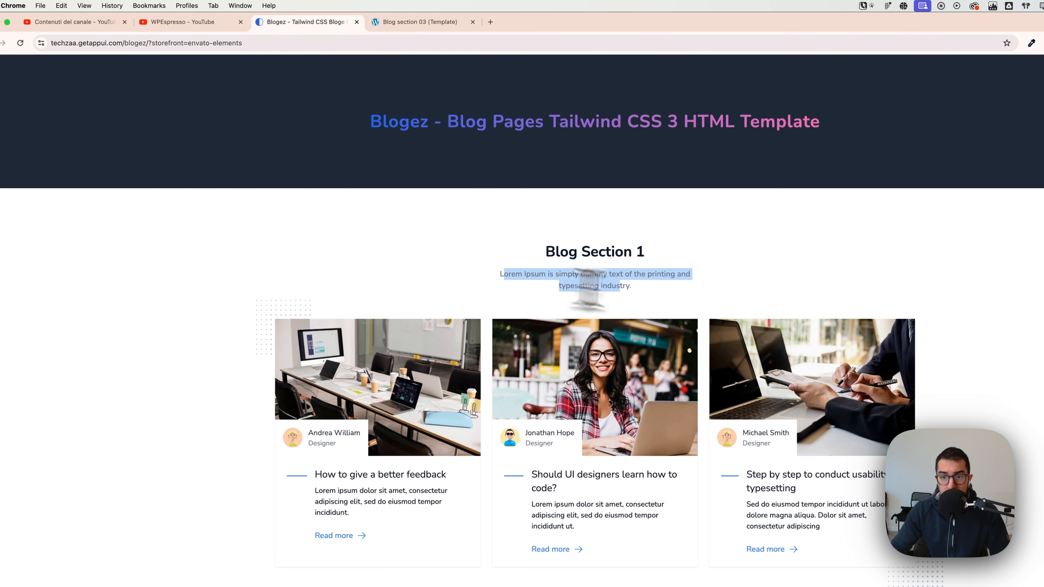
click(420, 22)
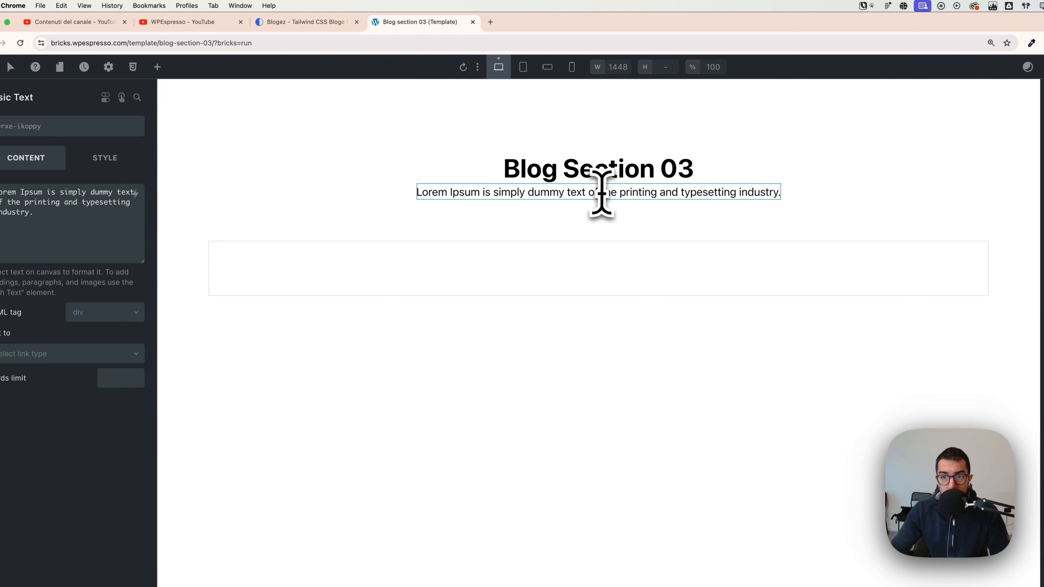
click(106, 158)
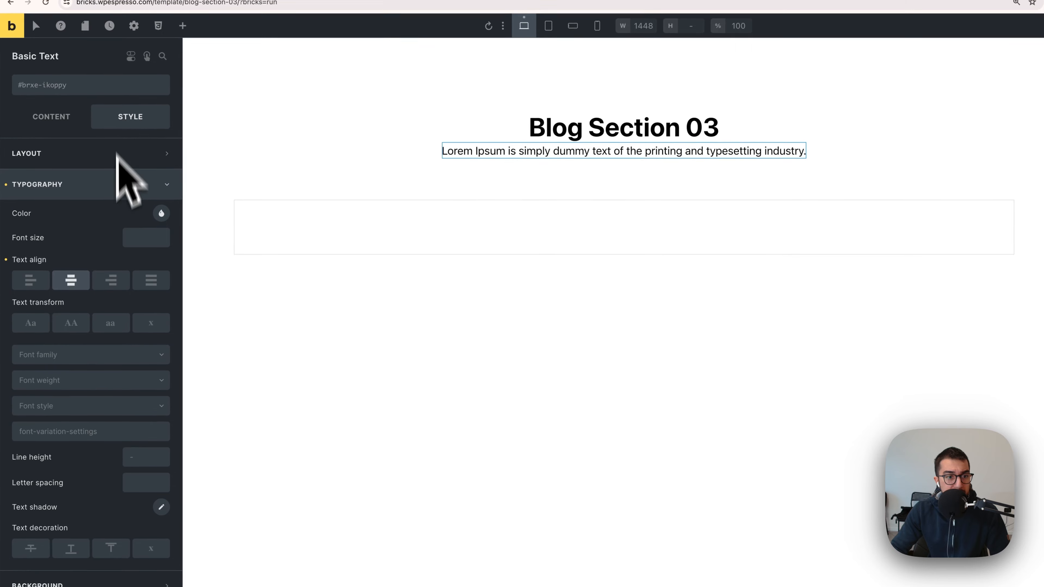
click(102, 155)
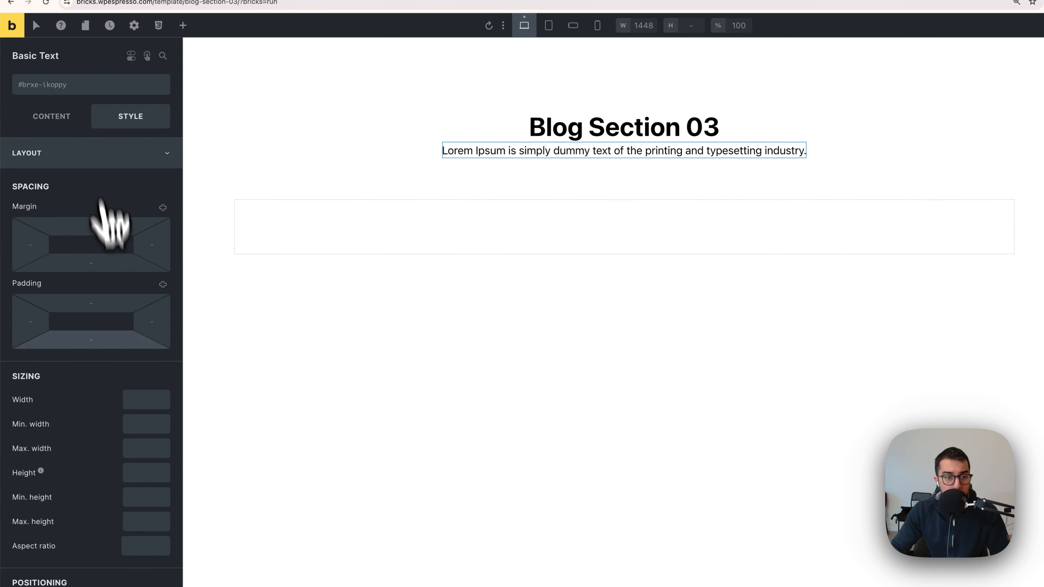
right_click(142, 399)
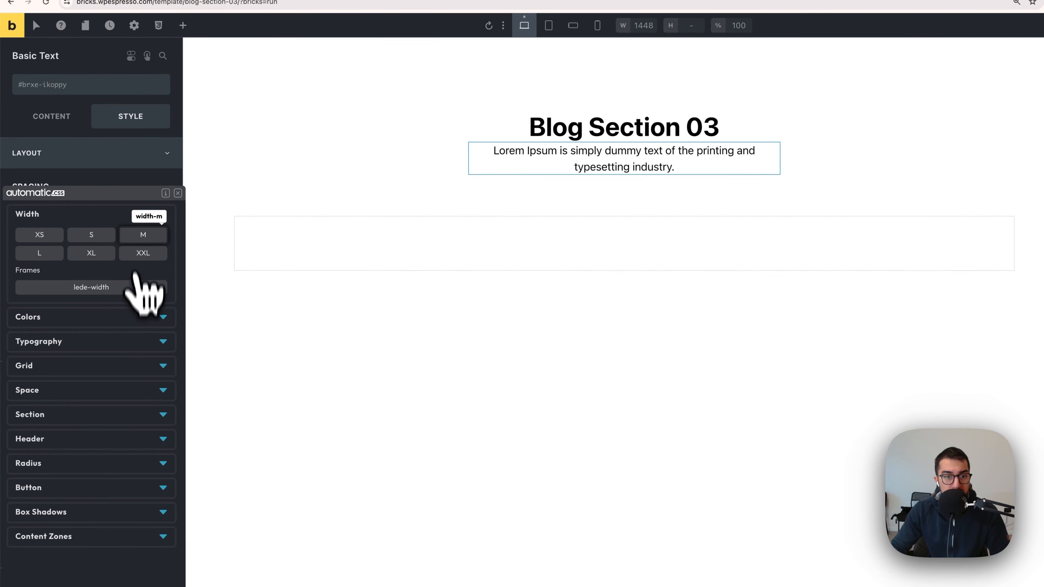
click(142, 241)
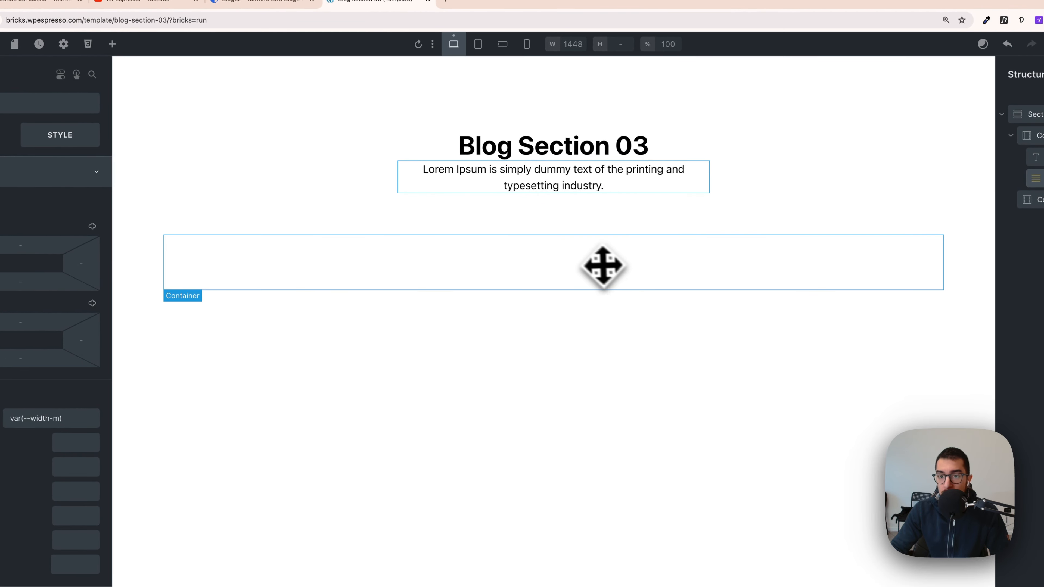
Set the display of the empty second container to grid
click(454, 266)
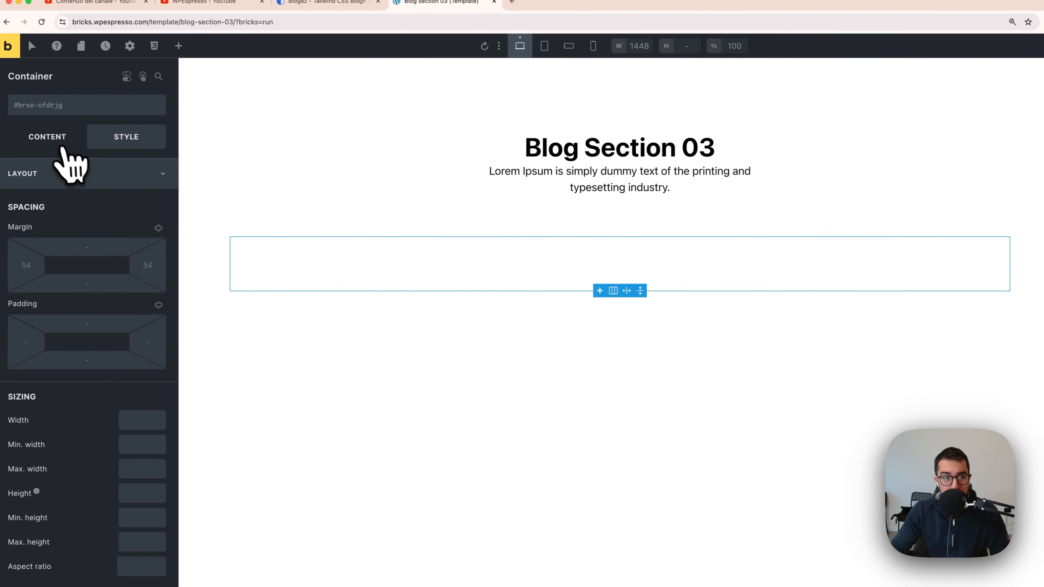
click(61, 142)
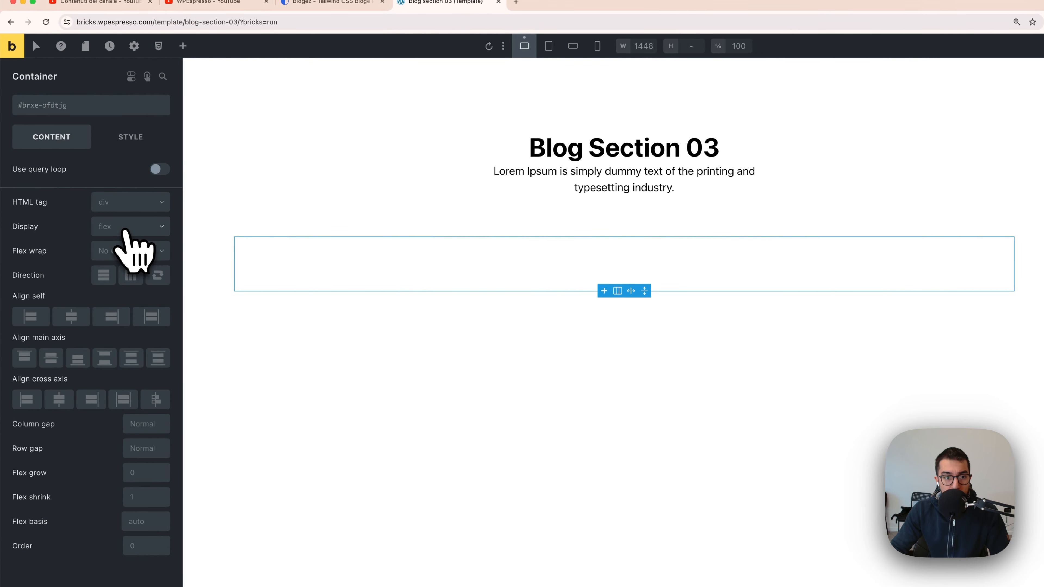
click(116, 233)
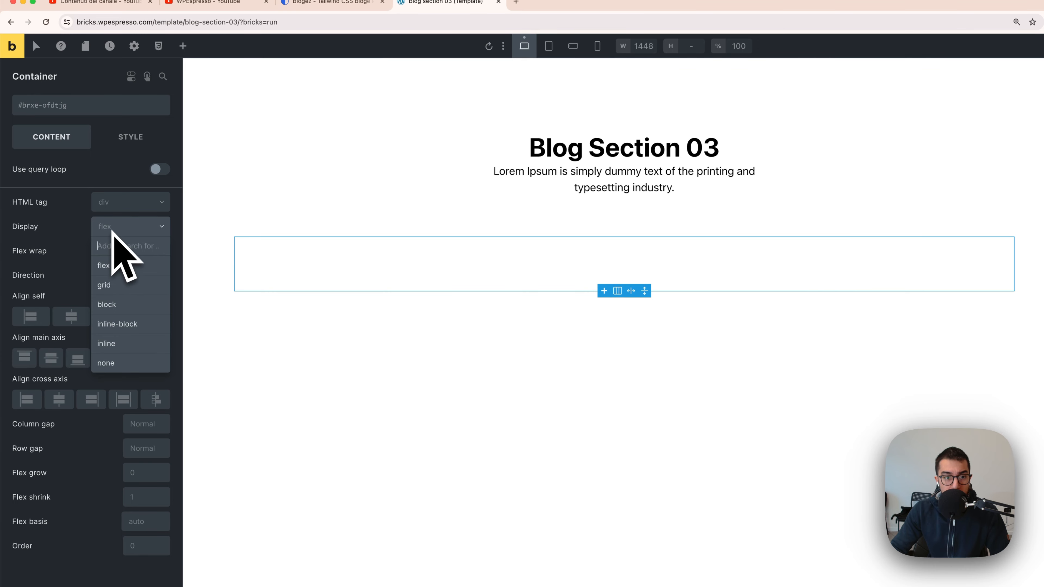
click(122, 280)
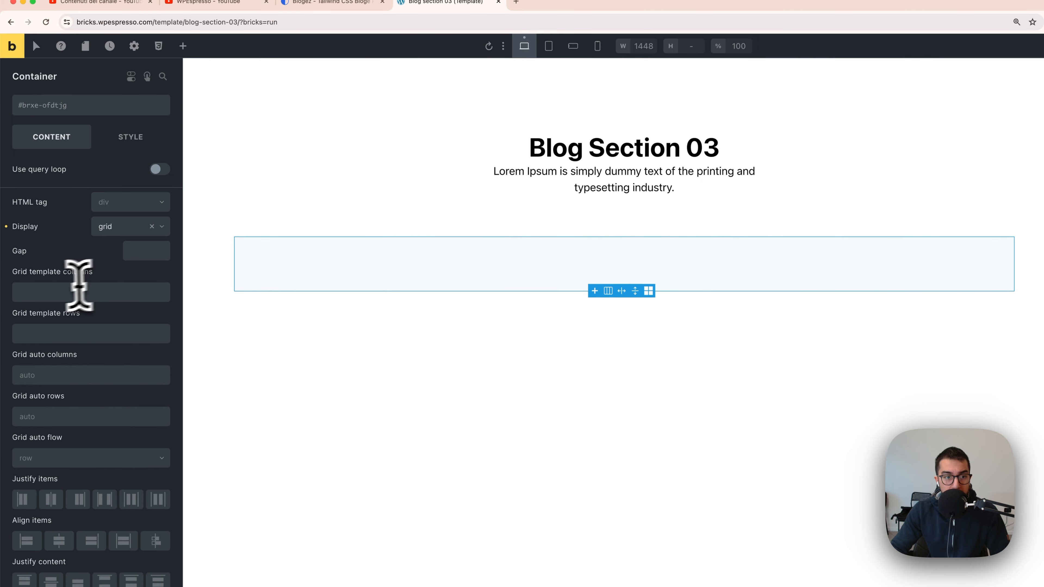
Set the grid container's template columns to var(--grid-3) and its gap to var(--space-m)
click(49, 291)
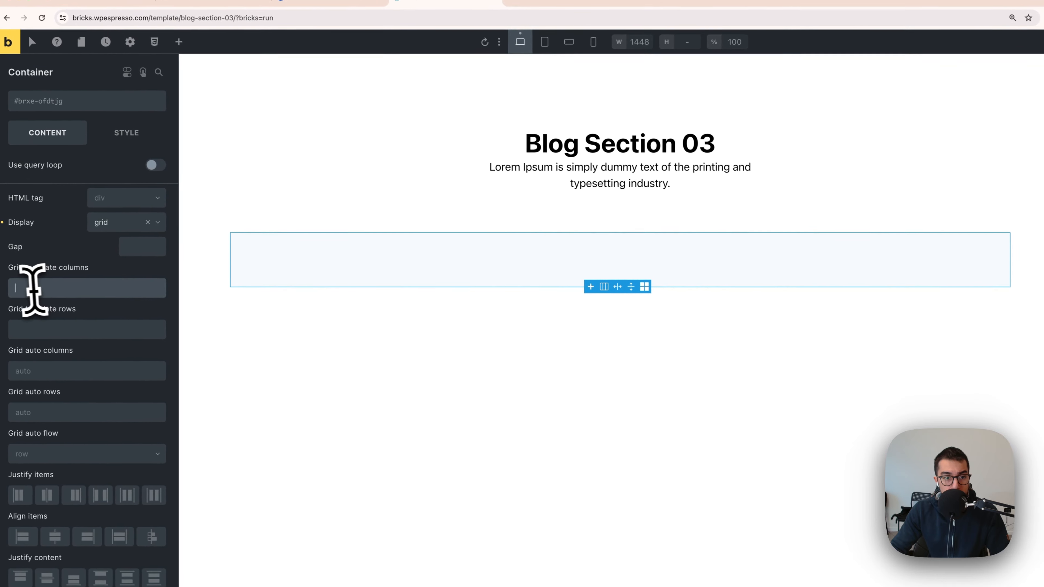
right_click(33, 290)
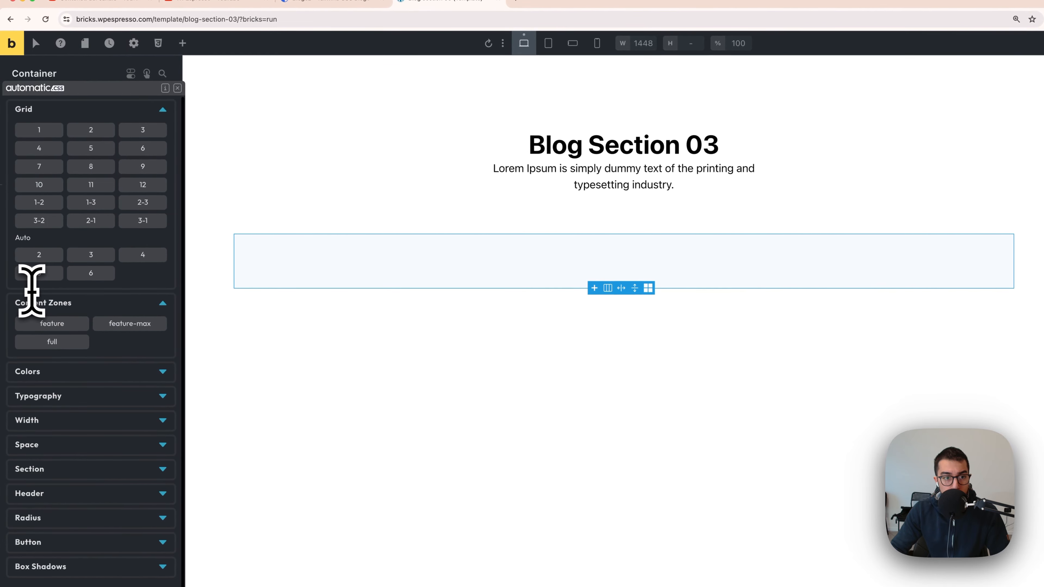
click(134, 132)
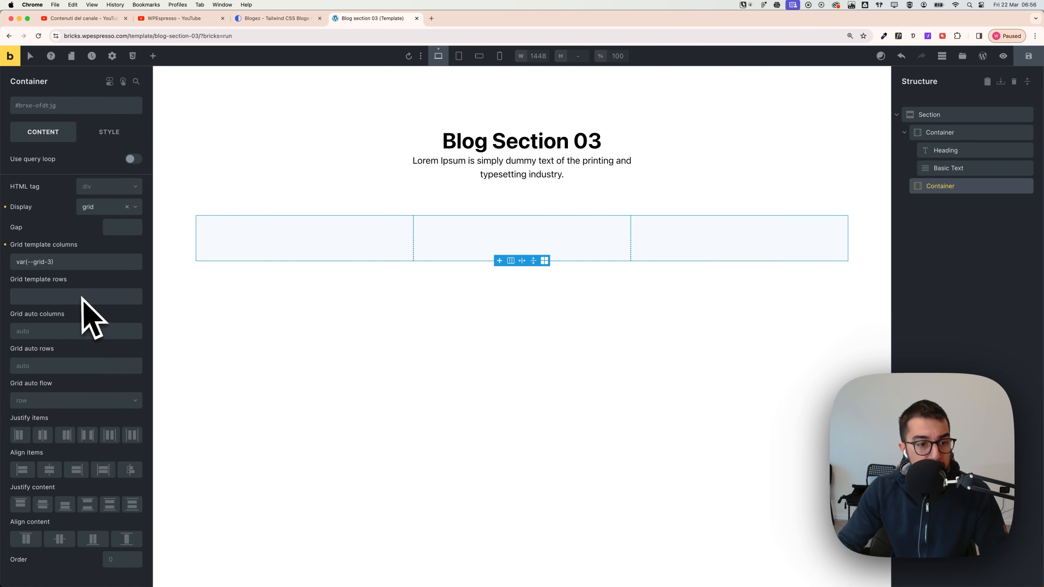
right_click(122, 229)
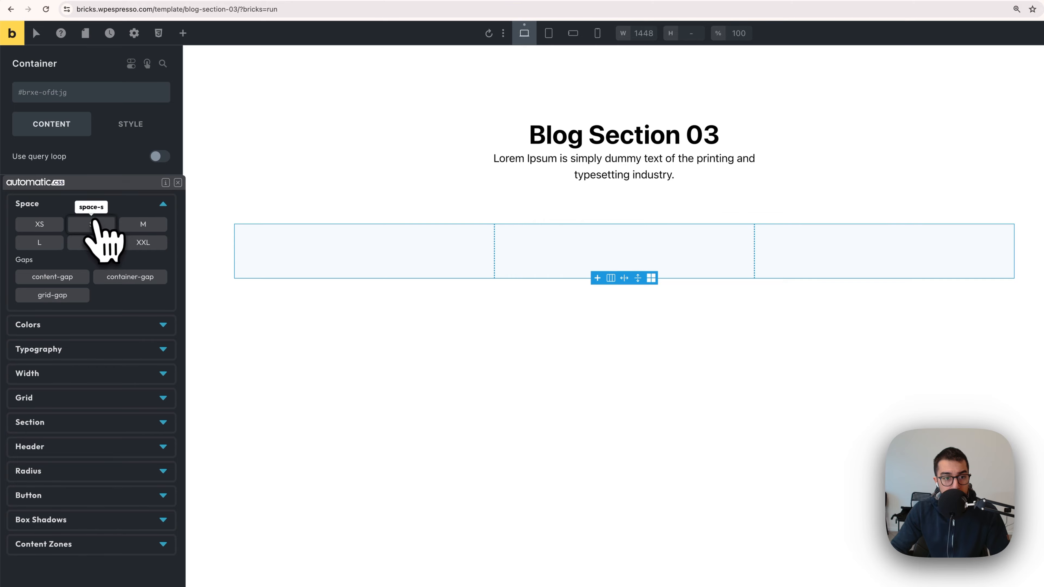
click(143, 226)
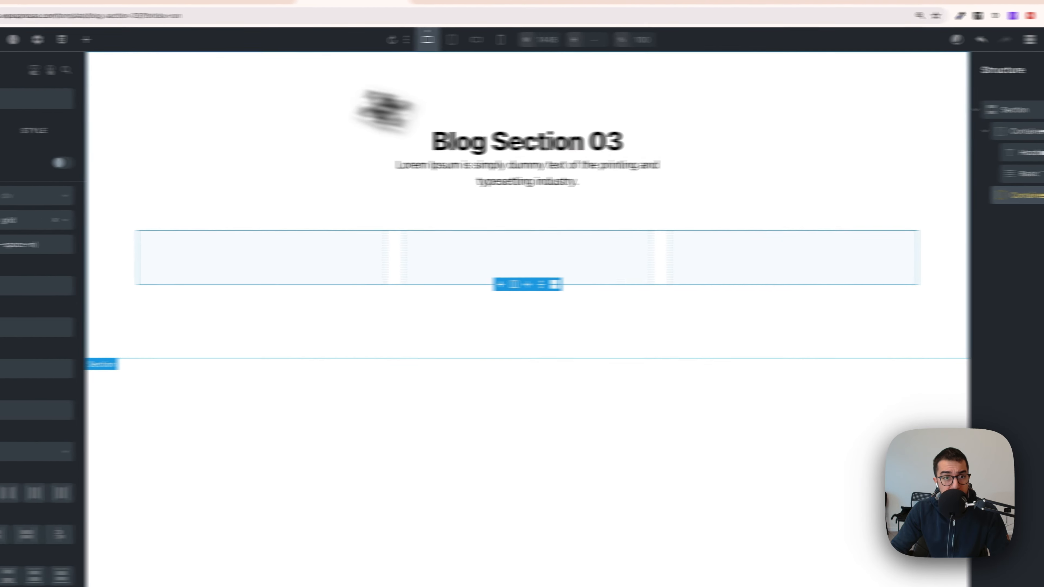
Add a Block element nested inside the grid container and save the template
click(87, 39)
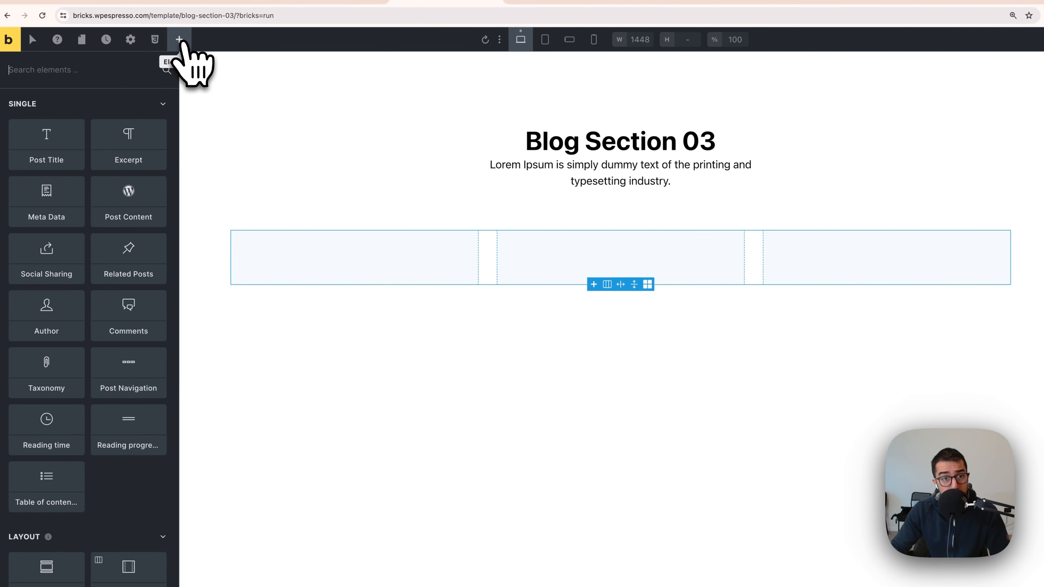
scroll(105, 391, down, 4)
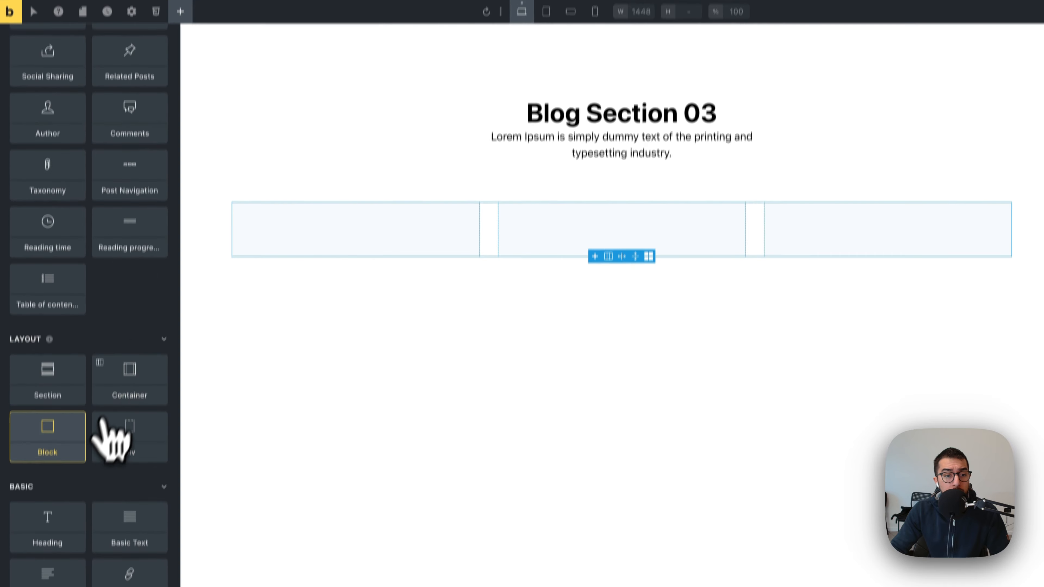
click(61, 390)
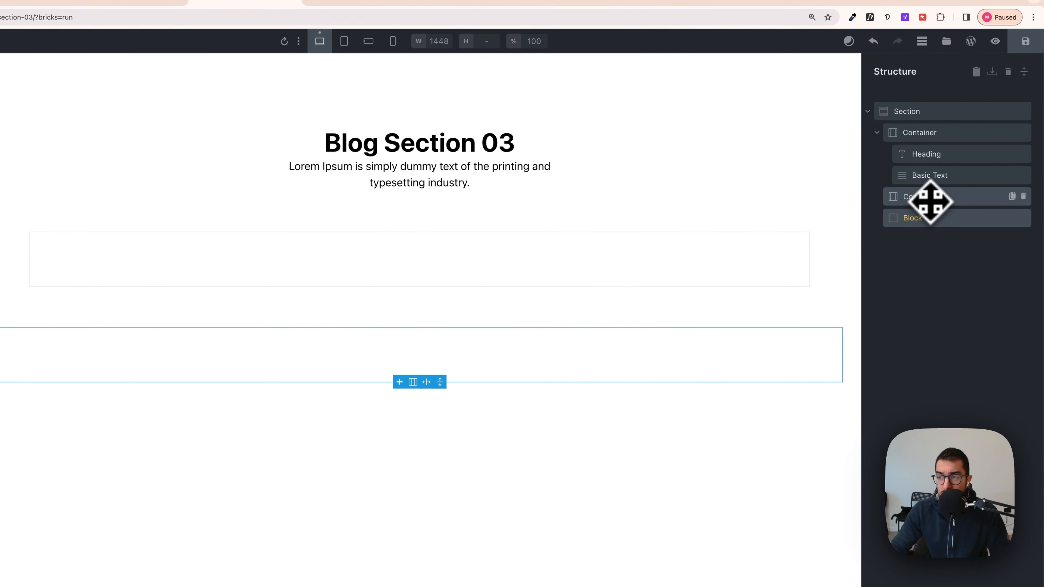
mouse_move(932, 207)
mouse_down()
mouse_move(925, 224)
mouse_move(949, 204)
mouse_up()
click(877, 196)
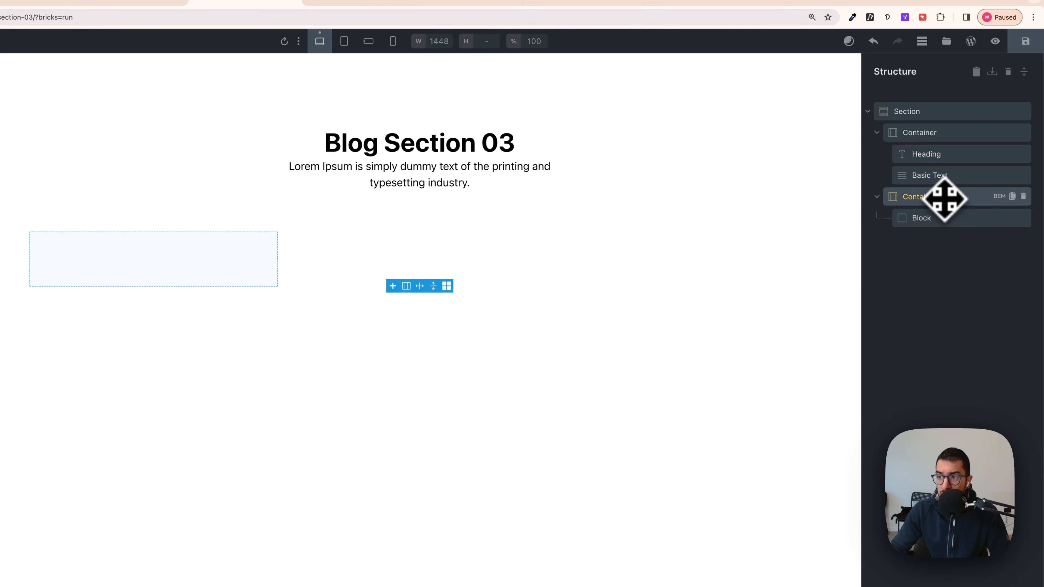
click(1034, 46)
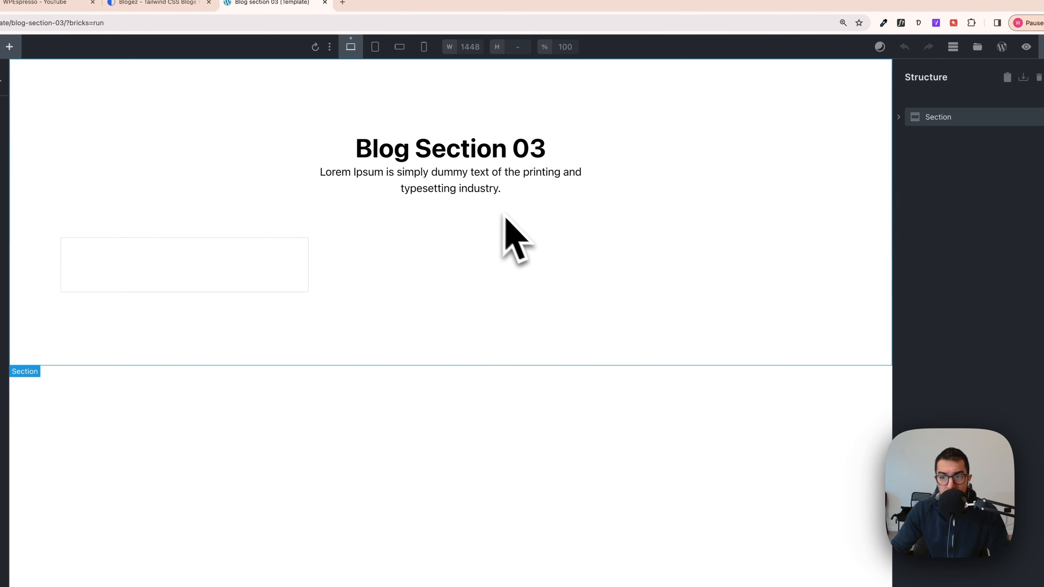
Add a Div inside the grid container's block and rename it thumb wrapper
click(900, 118)
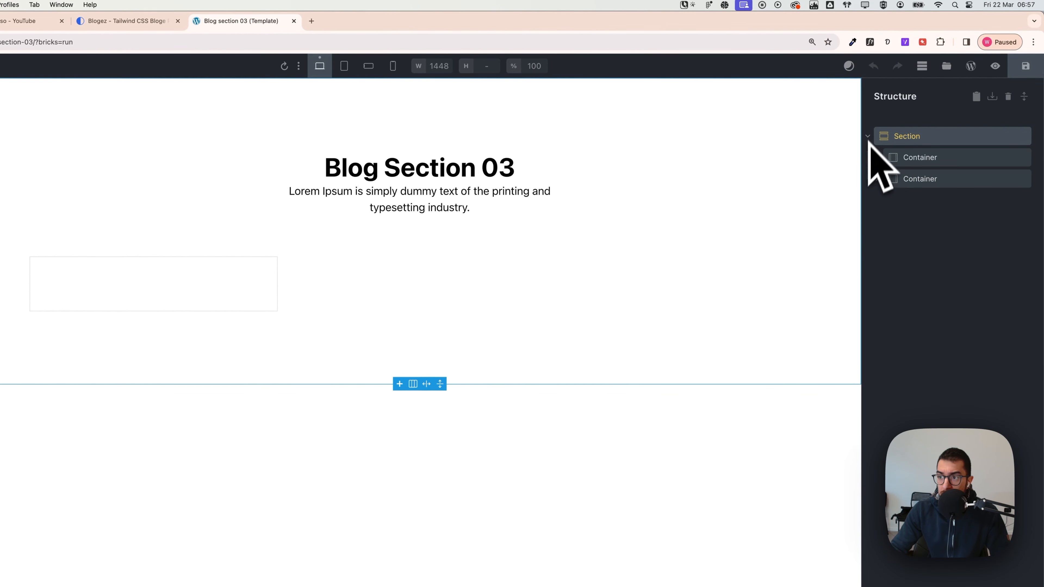
click(877, 179)
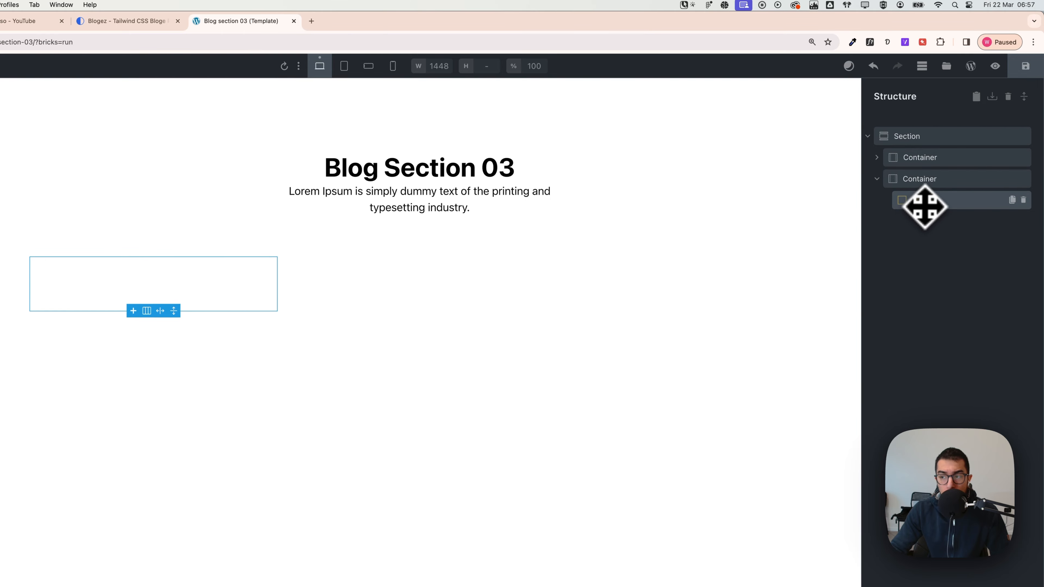
click(913, 200)
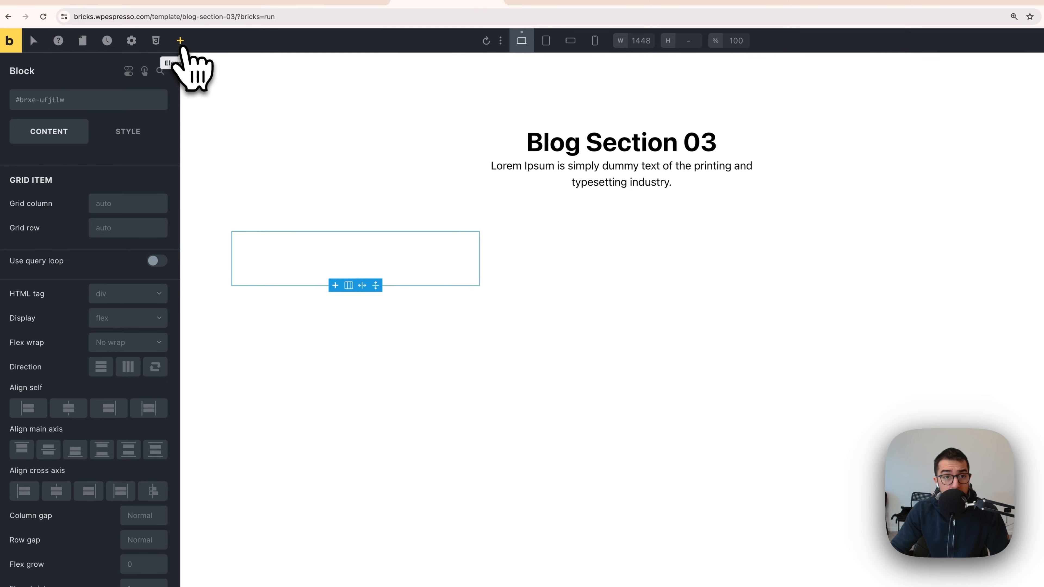
click(180, 44)
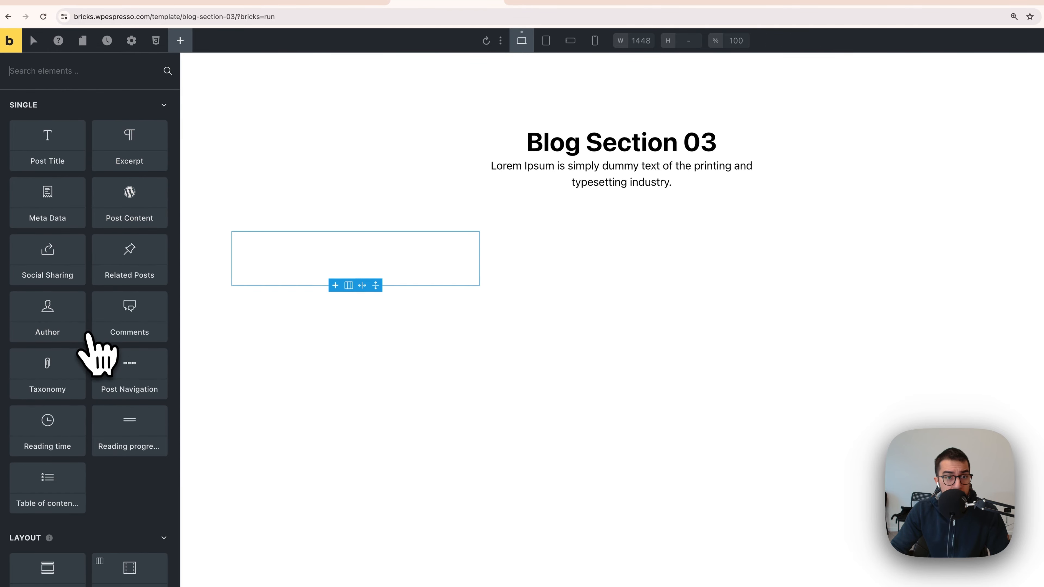
scroll(125, 288, down, 3)
scroll(124, 284, down, 2)
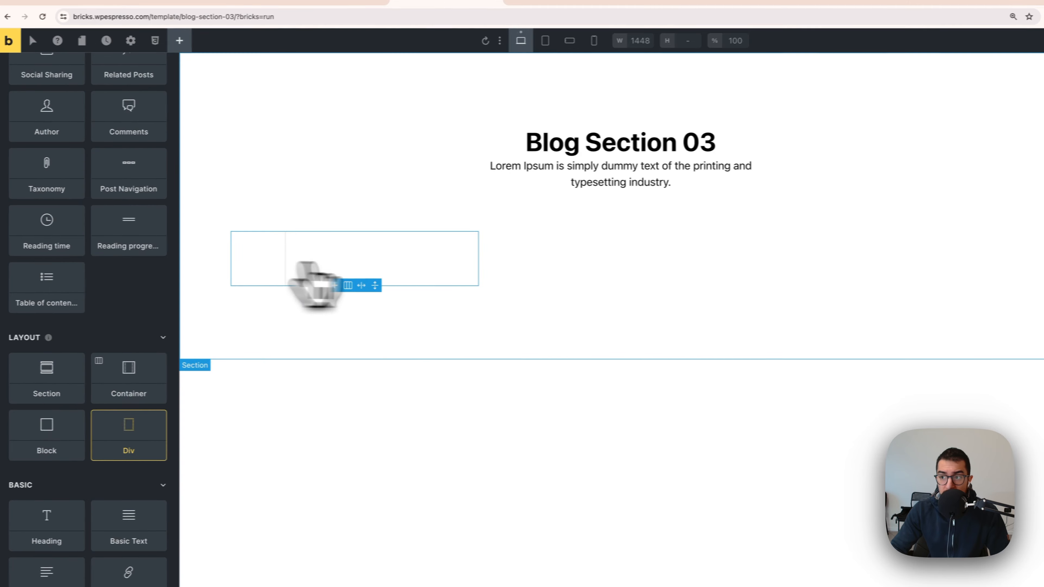
click(901, 181)
drag(917, 201, 955, 209)
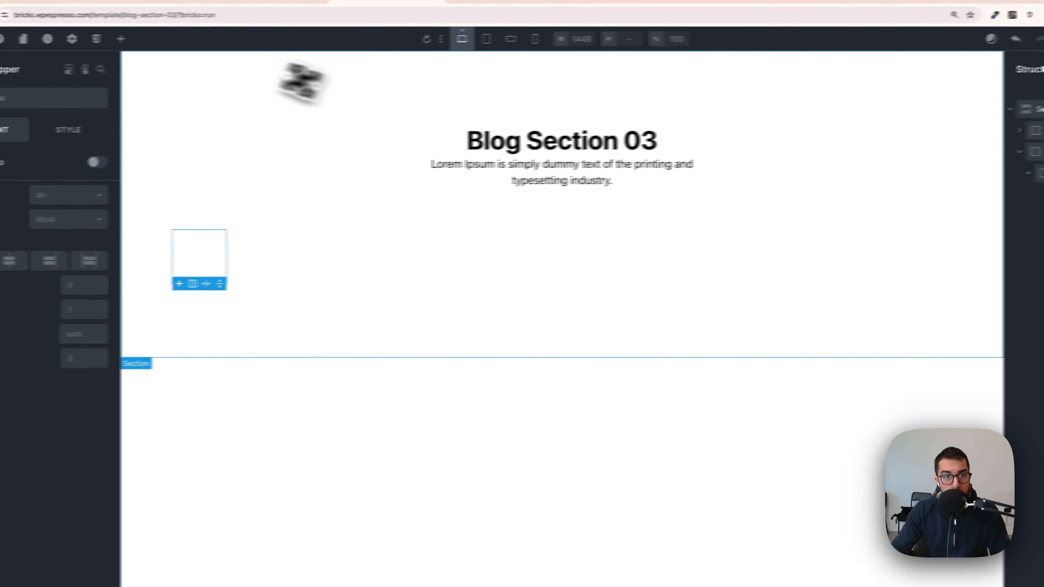
Add a Div nested inside the thumb wrapper and rename it author post wrapper
click(170, 35)
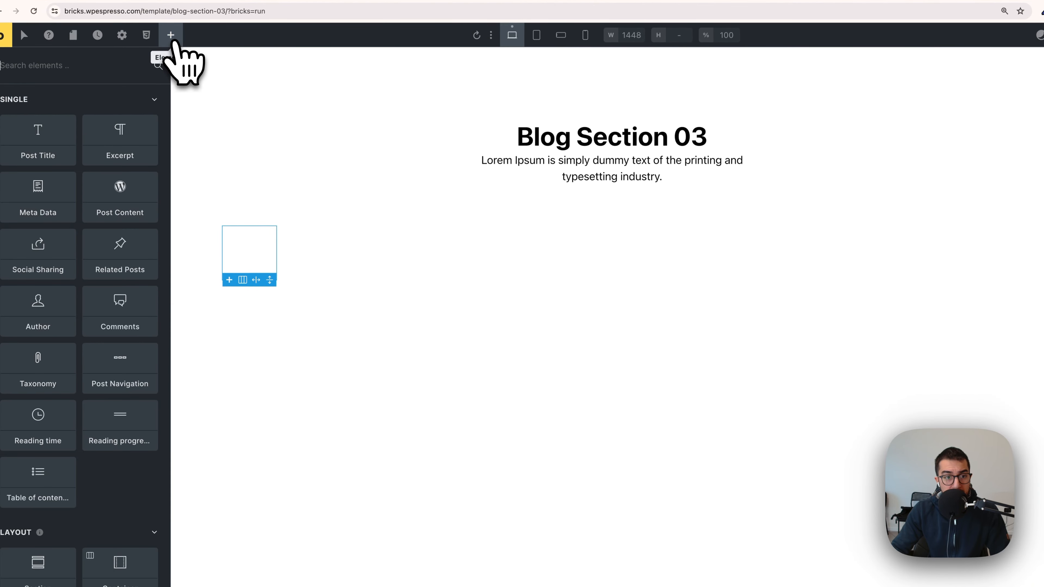
scroll(102, 350, down, 5)
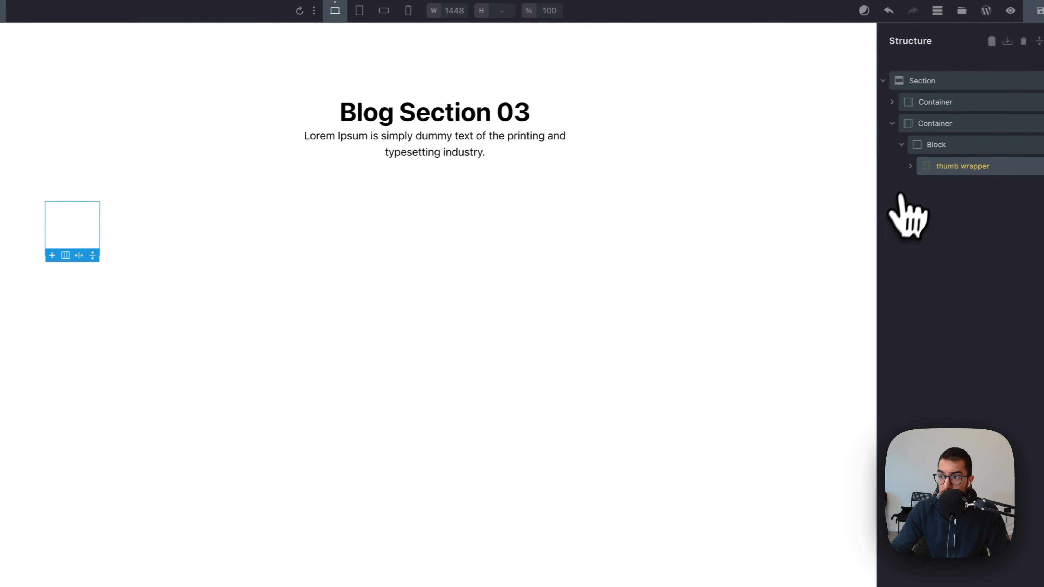
drag(904, 198, 992, 202)
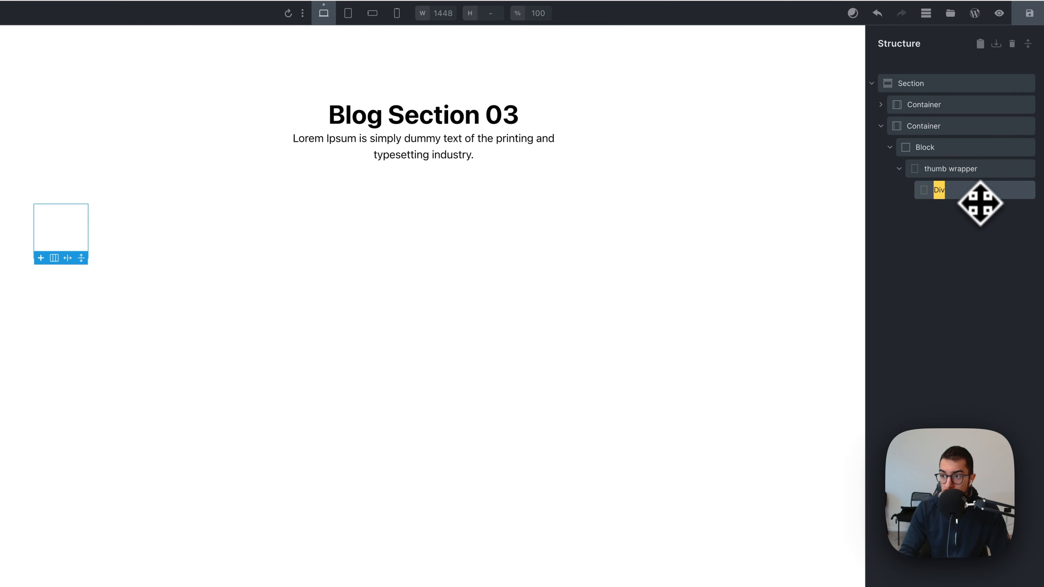
text(uthor)
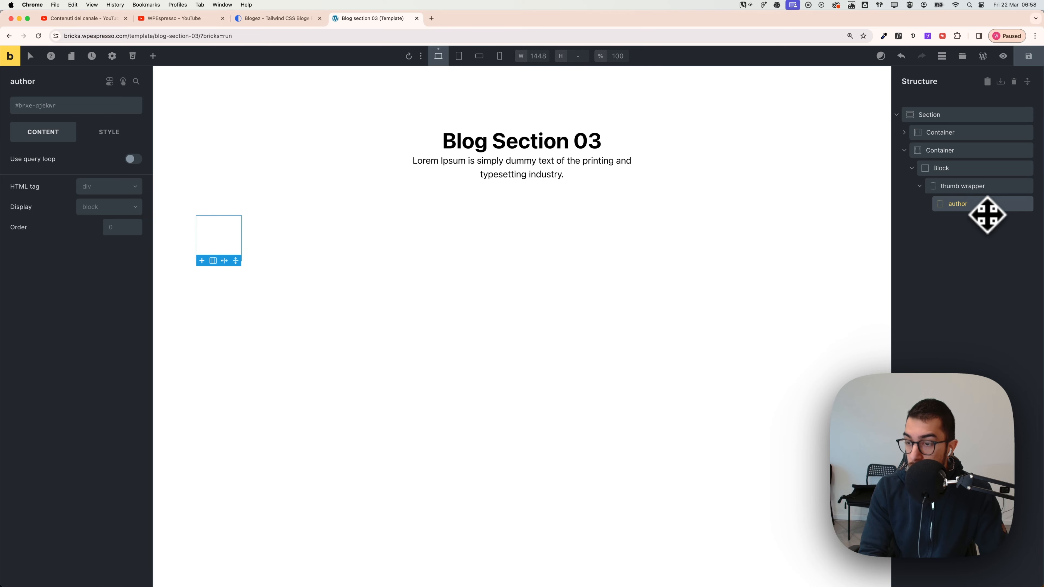
text(post wrappe)
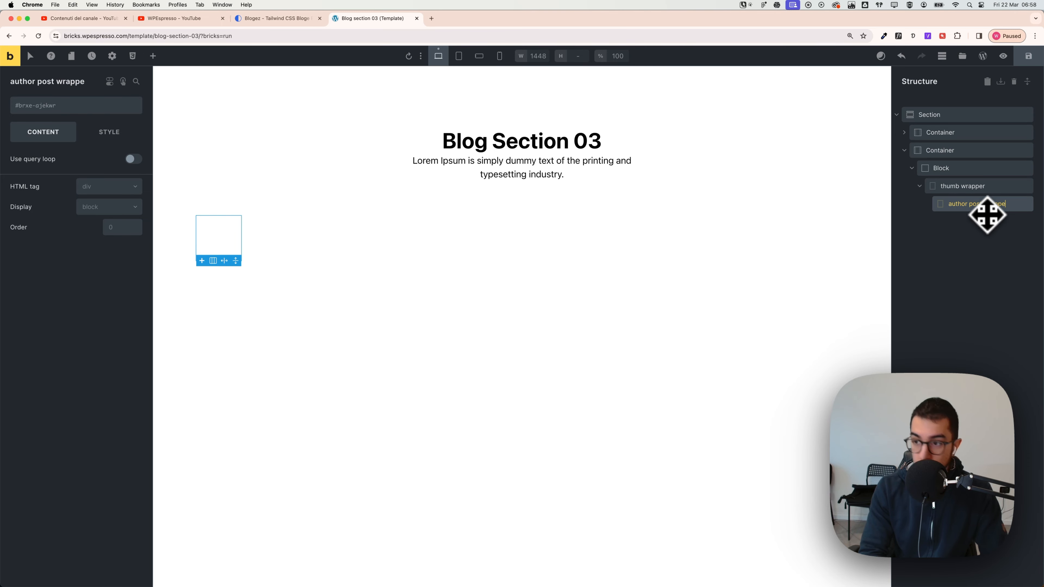
text(r)
click(990, 224)
click(981, 209)
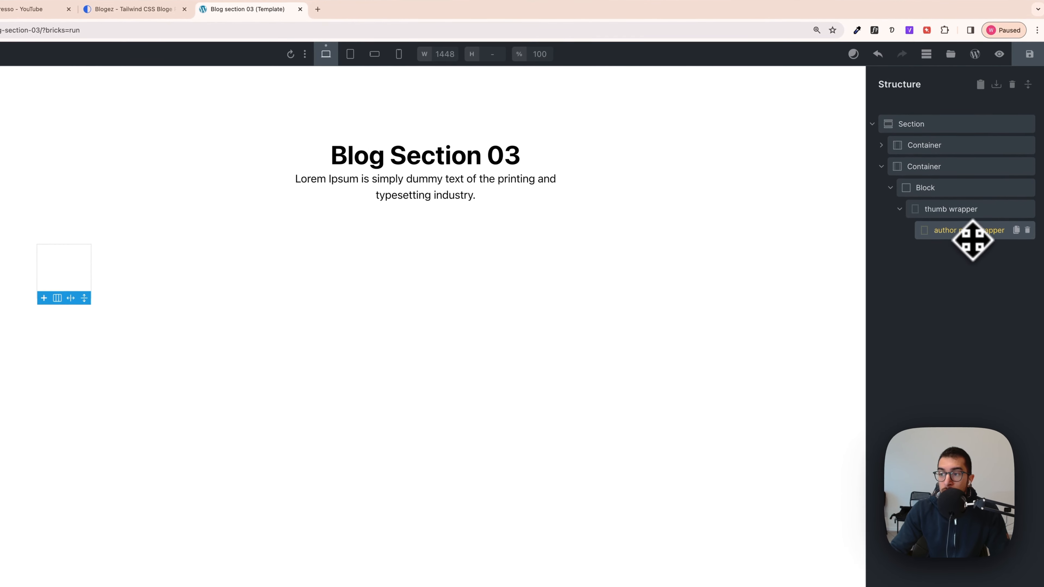
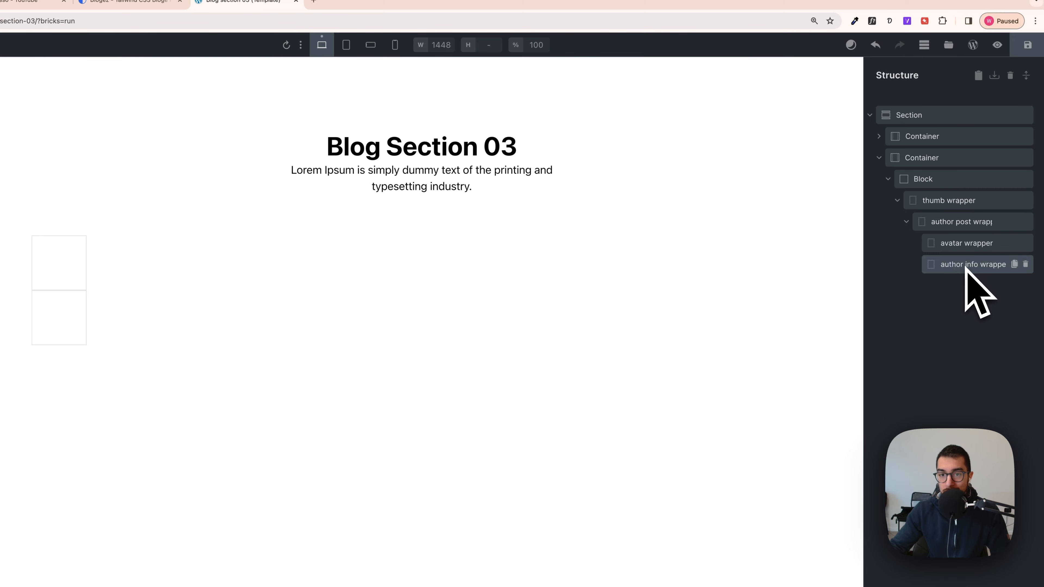
Add an Image element inside the avatar wrapper
click(955, 243)
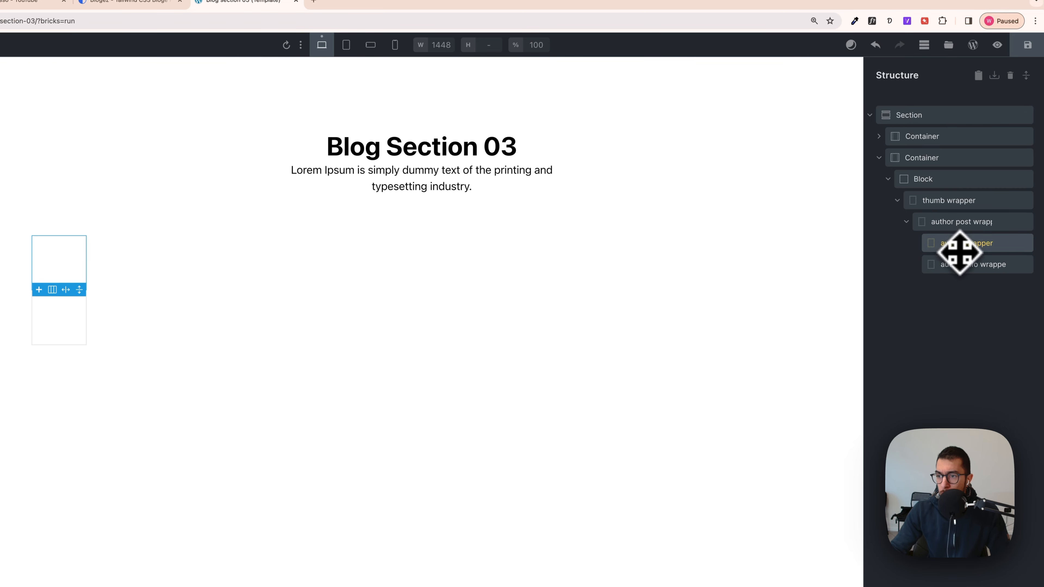
click(962, 259)
click(963, 249)
click(964, 260)
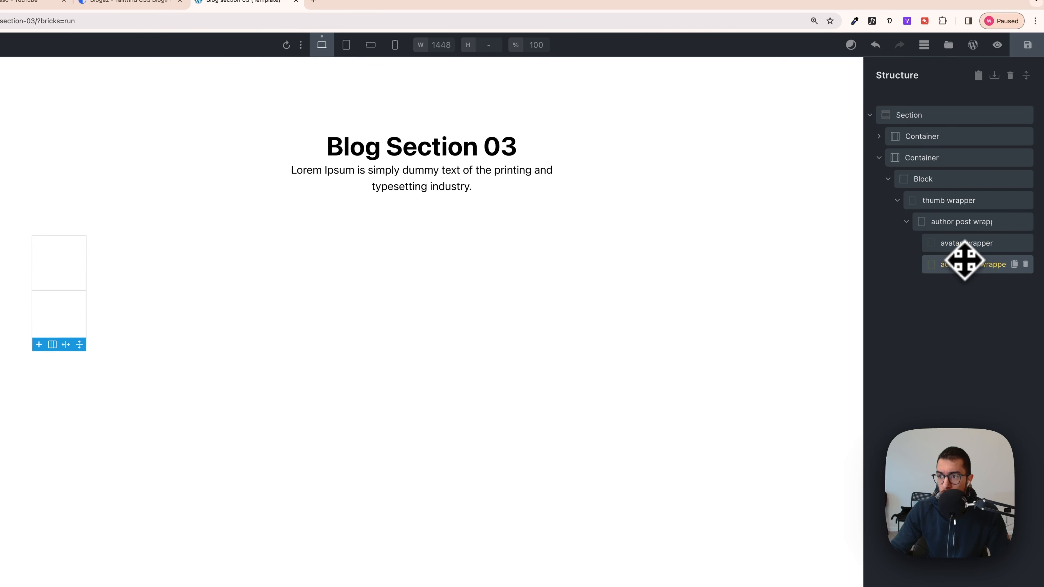
click(963, 248)
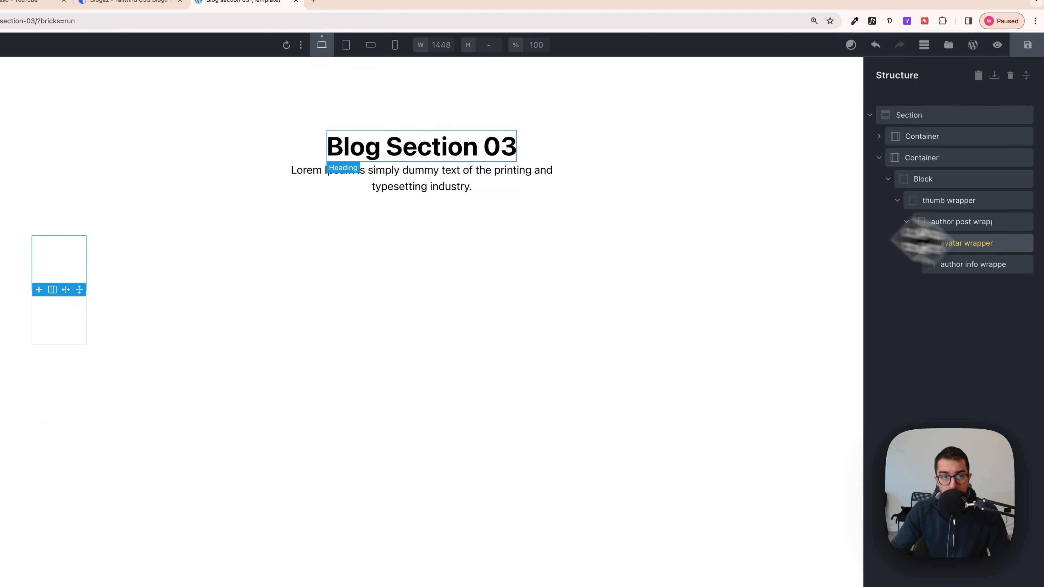
click(183, 65)
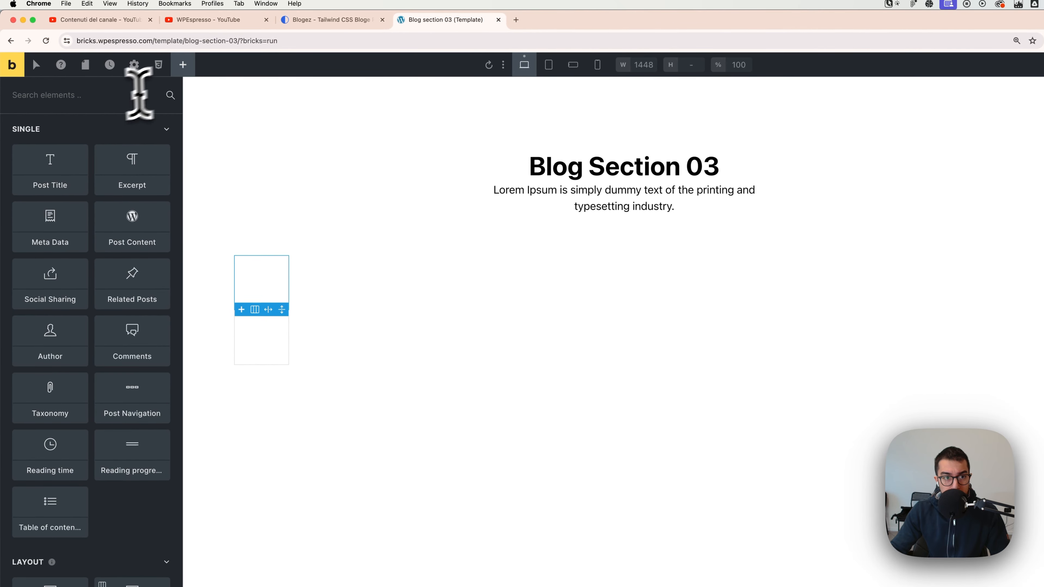
text(imag)
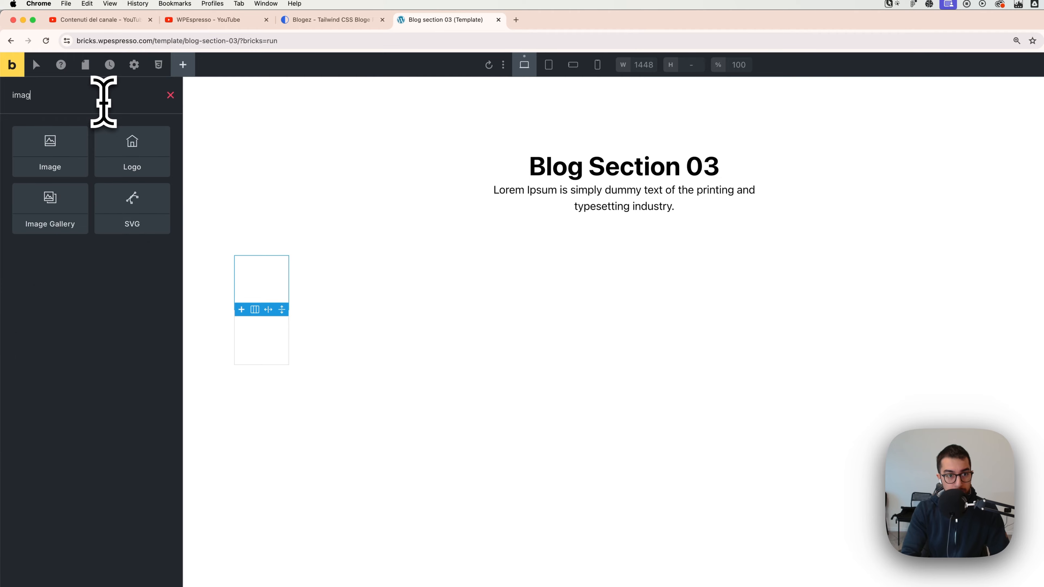
click(53, 151)
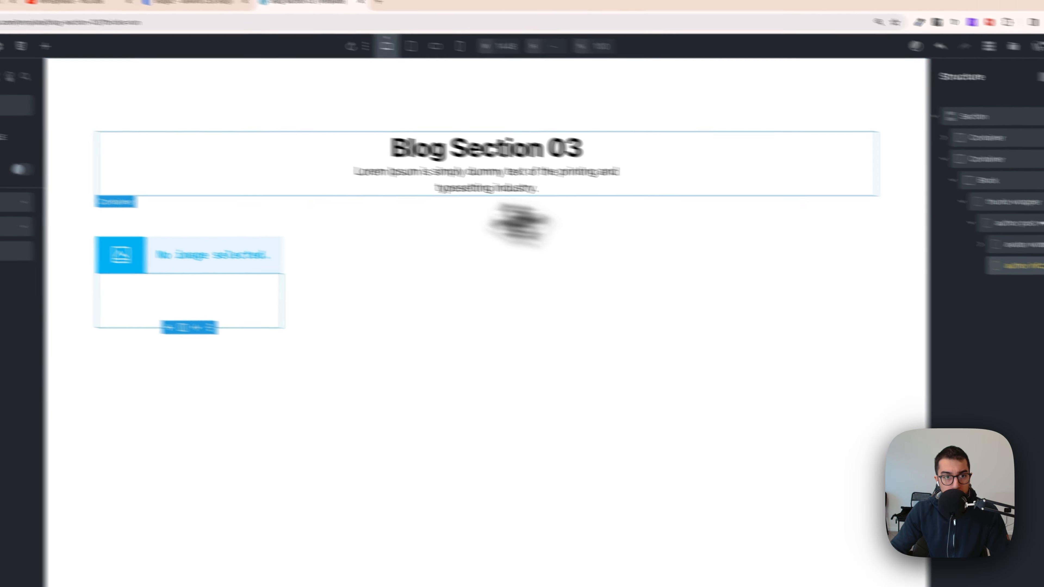
Add two Basic Text elements inside the author info wrapper and expand both inner wrappers in the structure tree
click(0, 35)
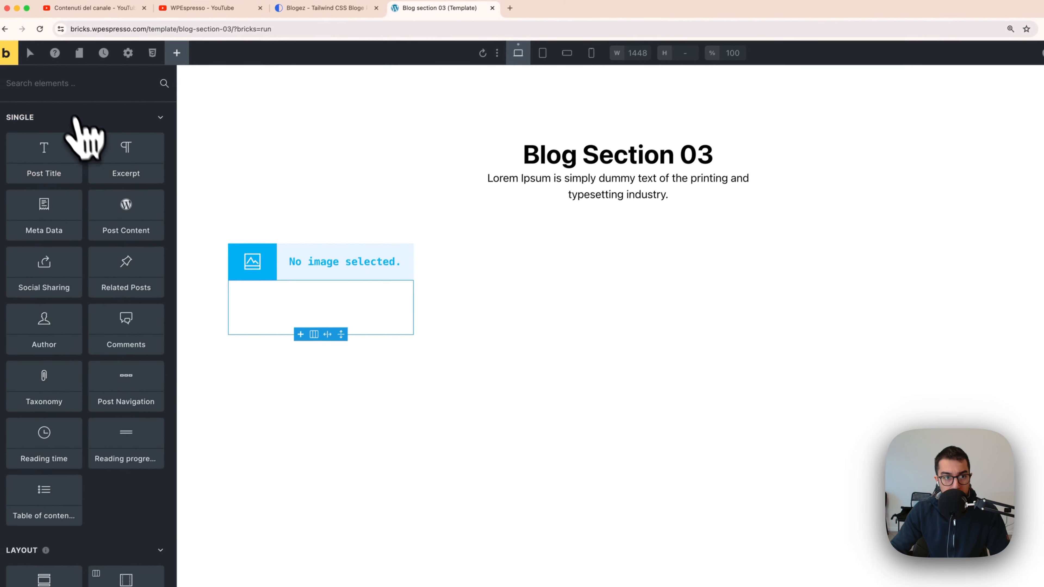
scroll(68, 383, down, 5)
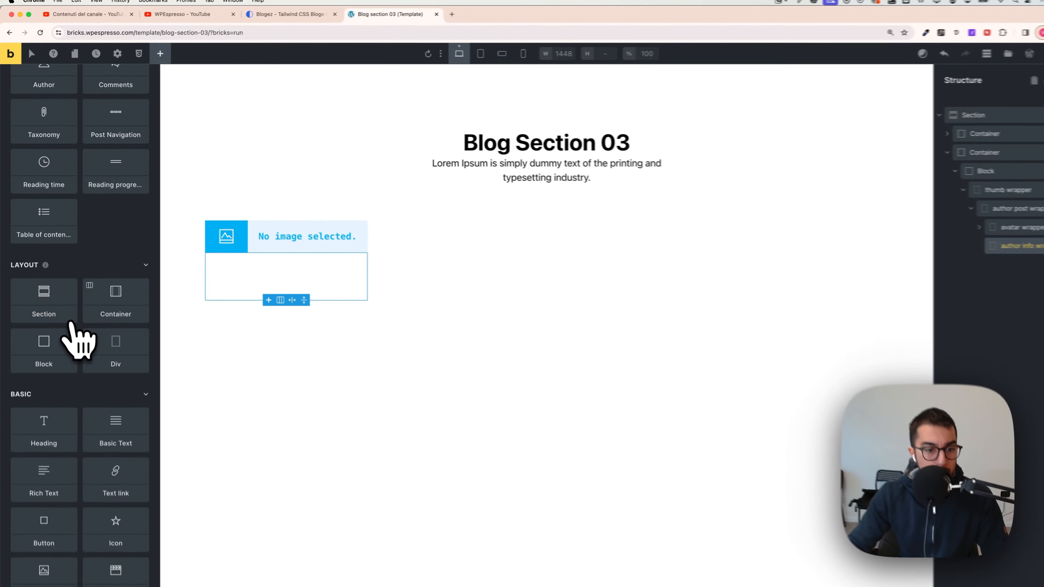
scroll(103, 386, down, 3)
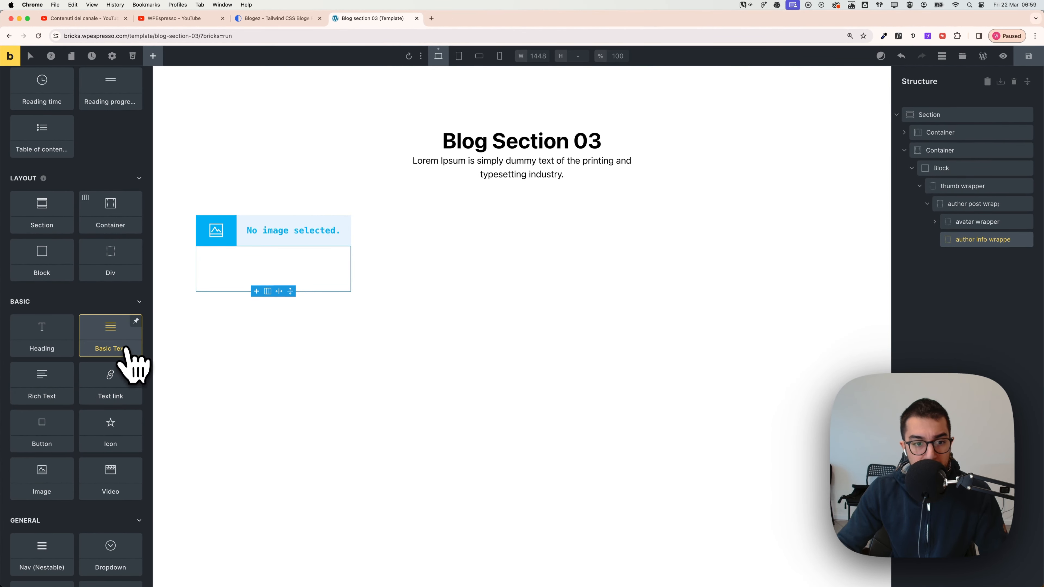
click(119, 341)
click(118, 341)
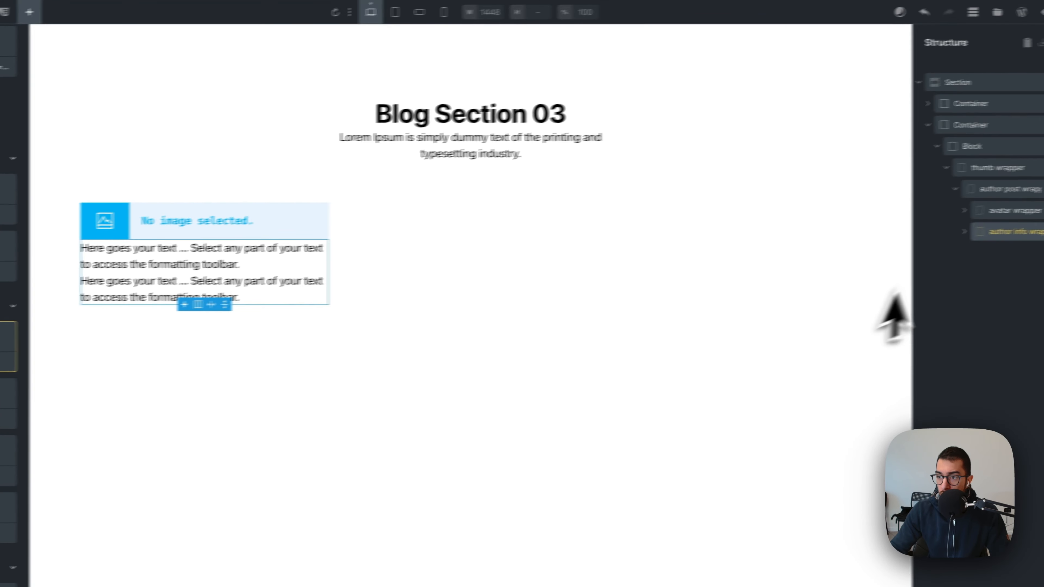
click(986, 211)
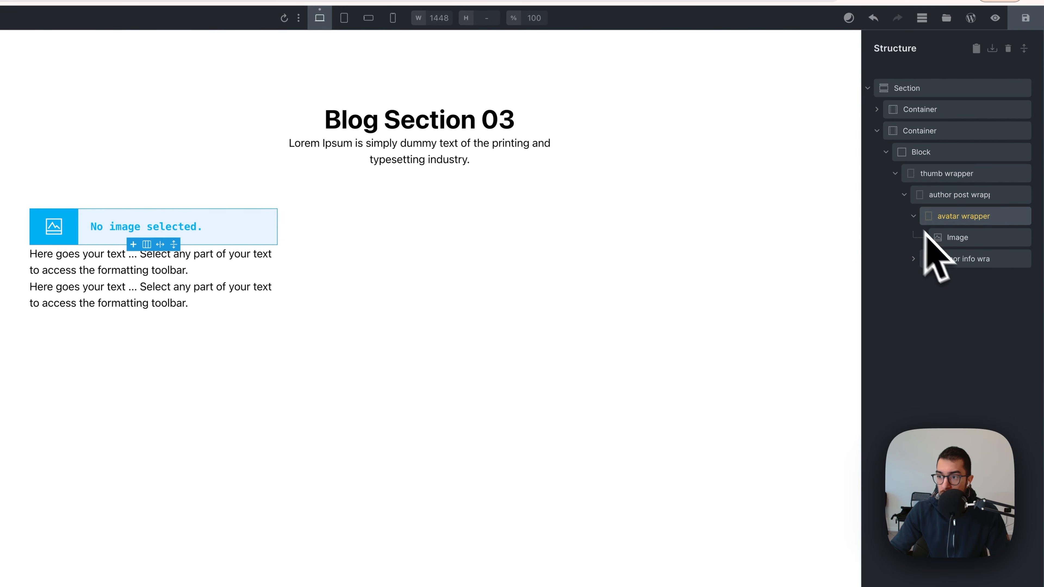
click(929, 259)
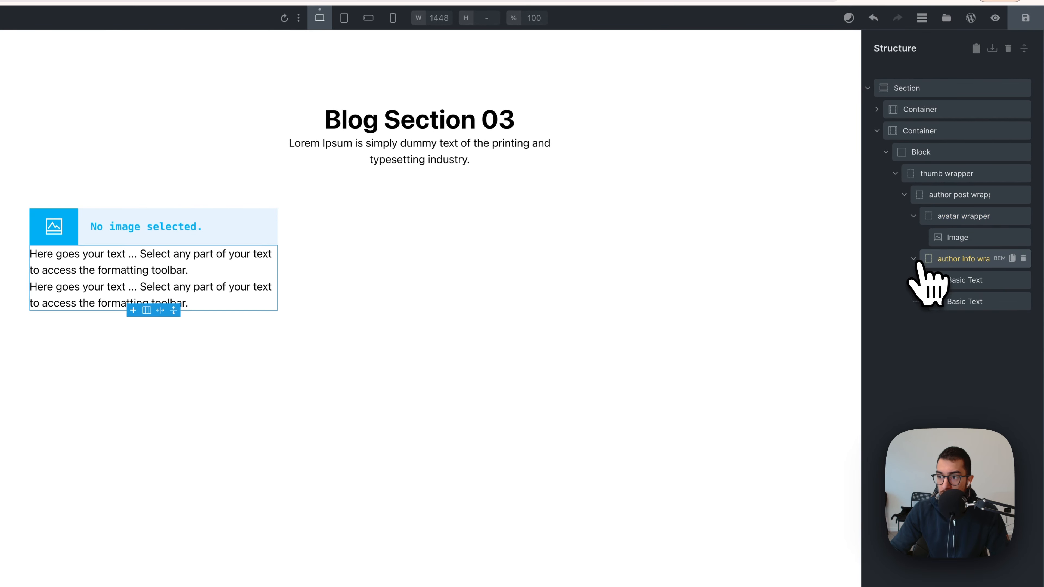
Rename the image inside the avatar wrapper avatar img and the two Basic Text elements author name and author desc
click(964, 239)
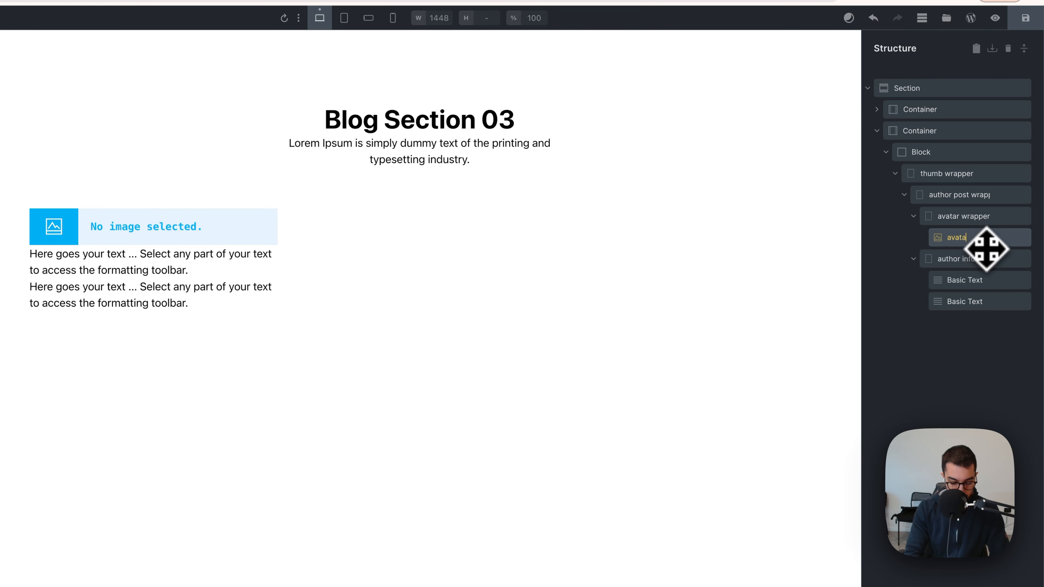
click(997, 282)
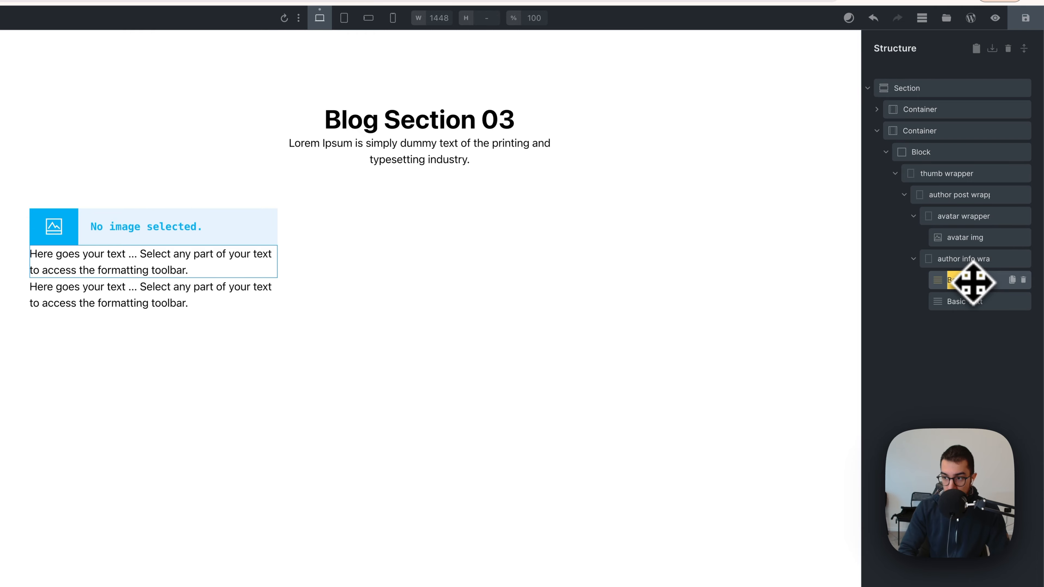
text(author name)
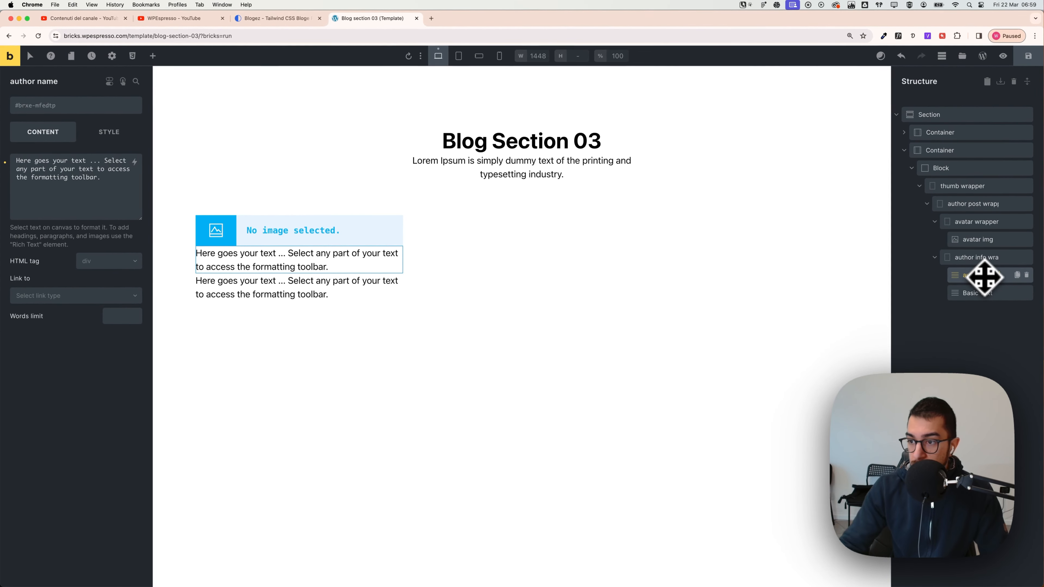
double_click(978, 293)
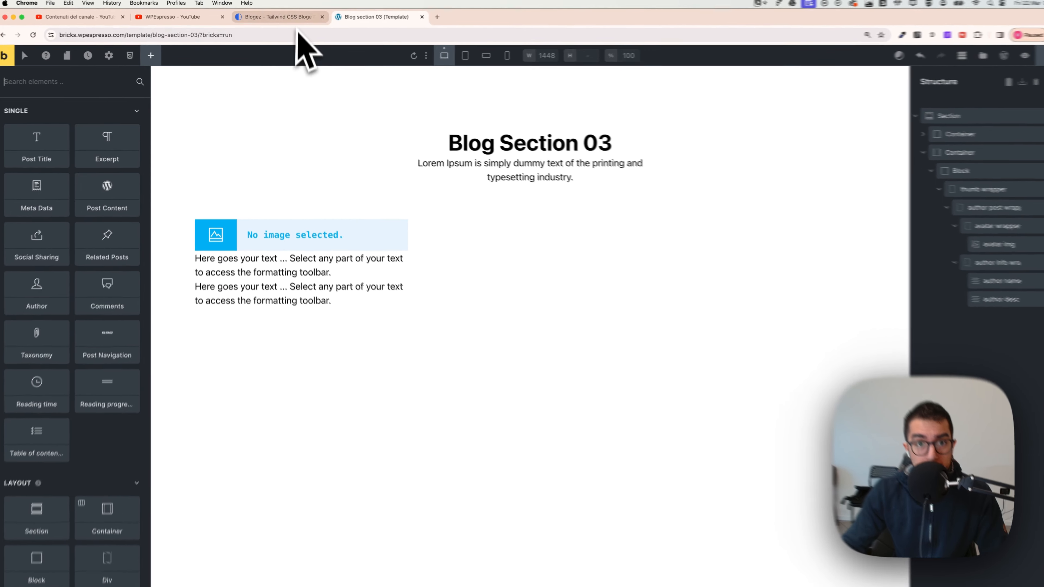
Copy the post author's name from the Blogez demo page and replace the author name element's placeholder text with it in Bricks
click(296, 18)
drag(331, 385, 388, 384)
key(super+c)
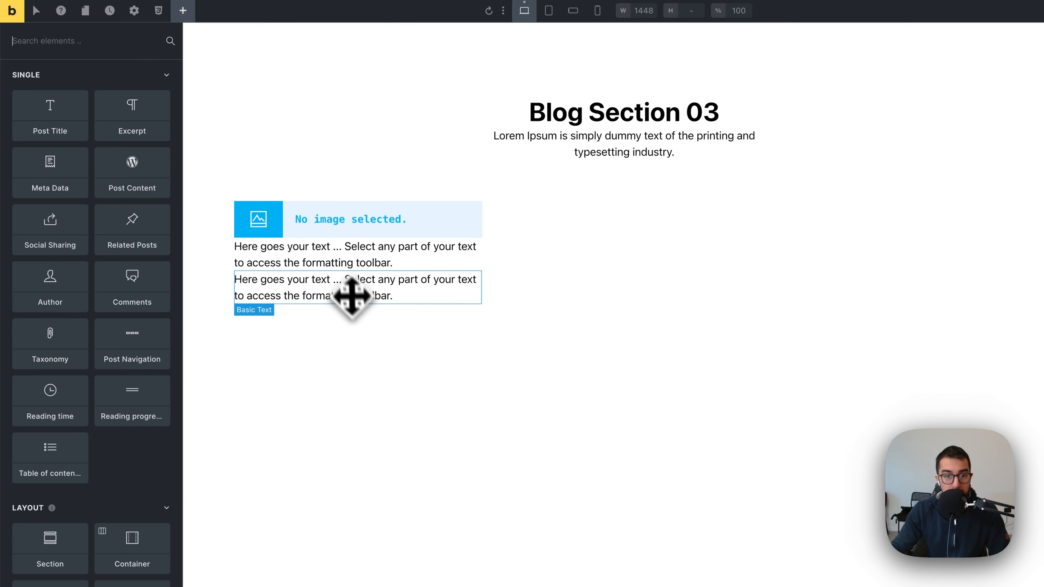
click(341, 266)
drag(169, 195, 19, 145)
key(super+v)
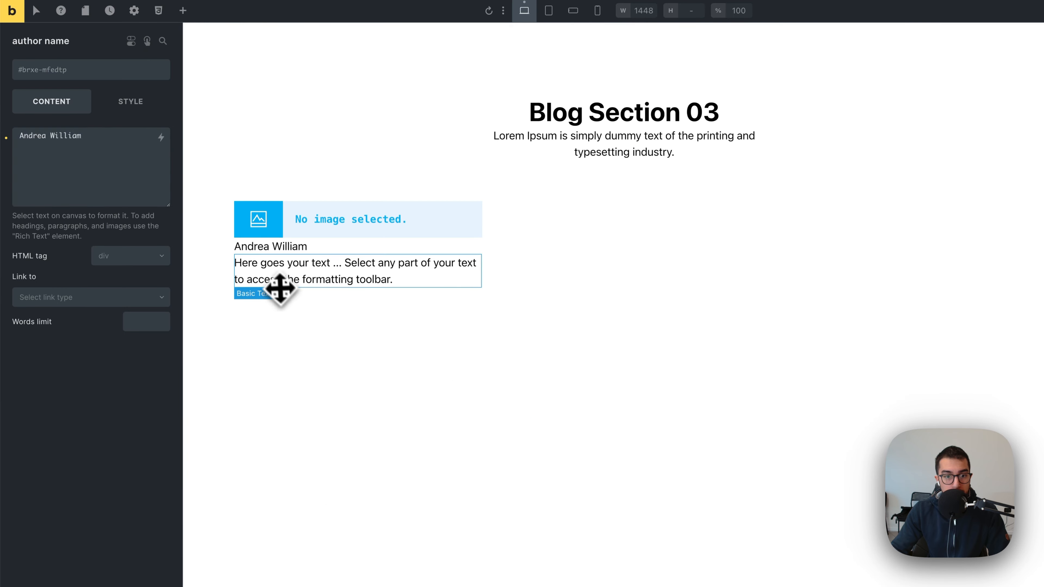
Replace the author desc element's placeholder text with Designer
click(280, 284)
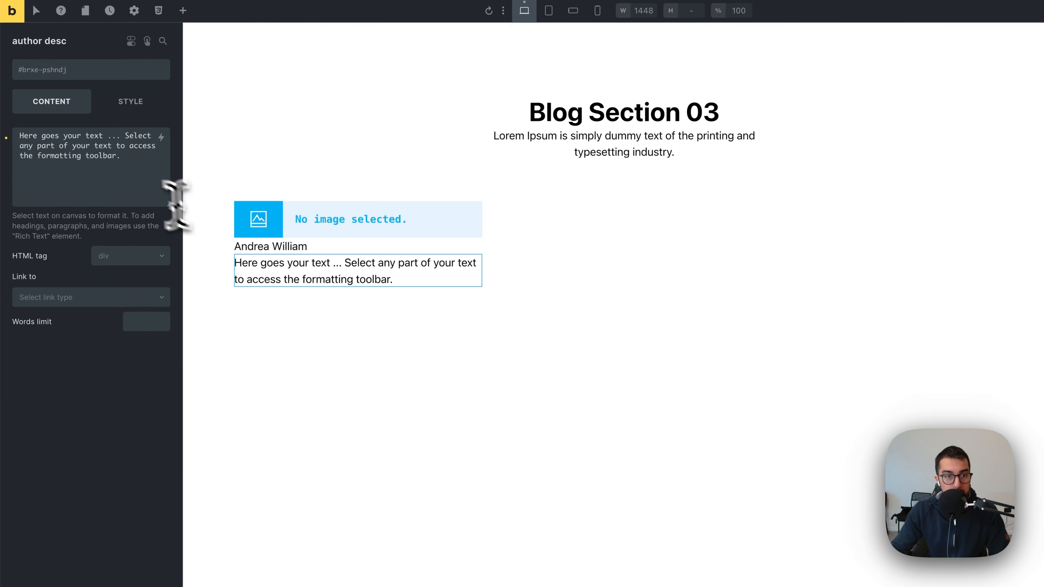
drag(173, 202, 16, 119)
text(Designer)
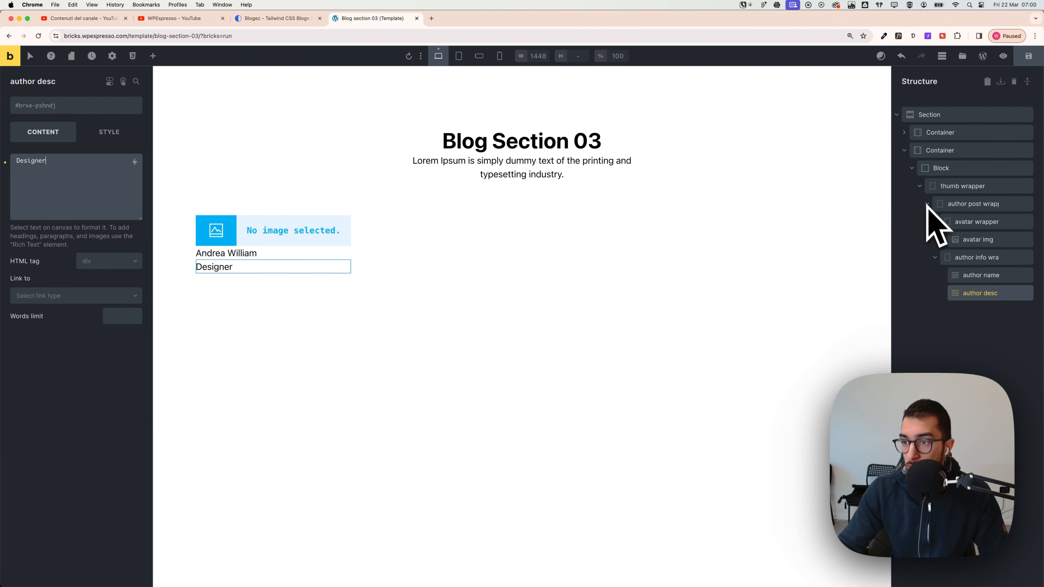
Collapse the thumb wrapper and its nested wrappers in the structure tree and rename the parent block Blog card three
click(936, 258)
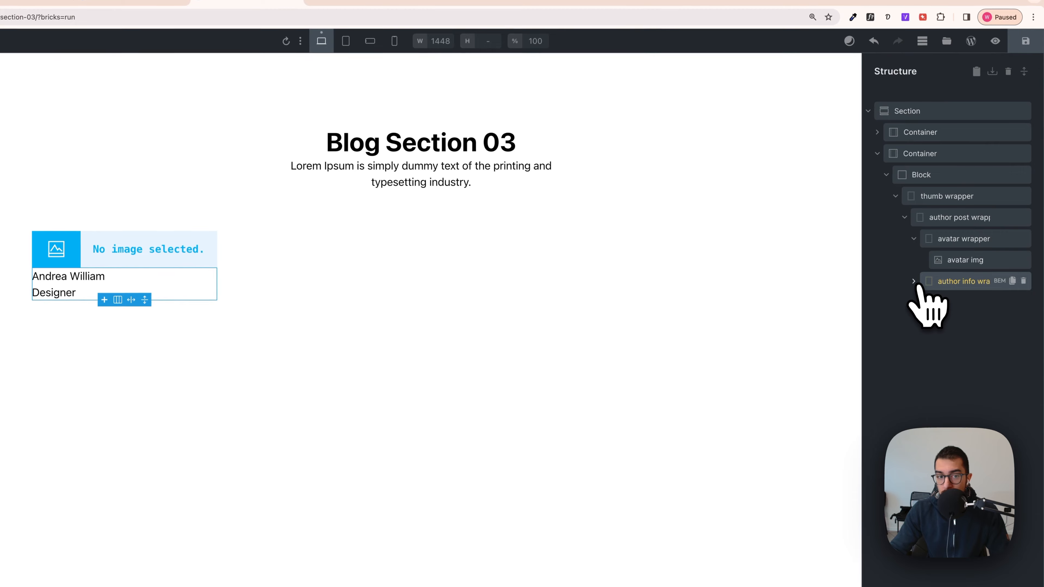
click(914, 238)
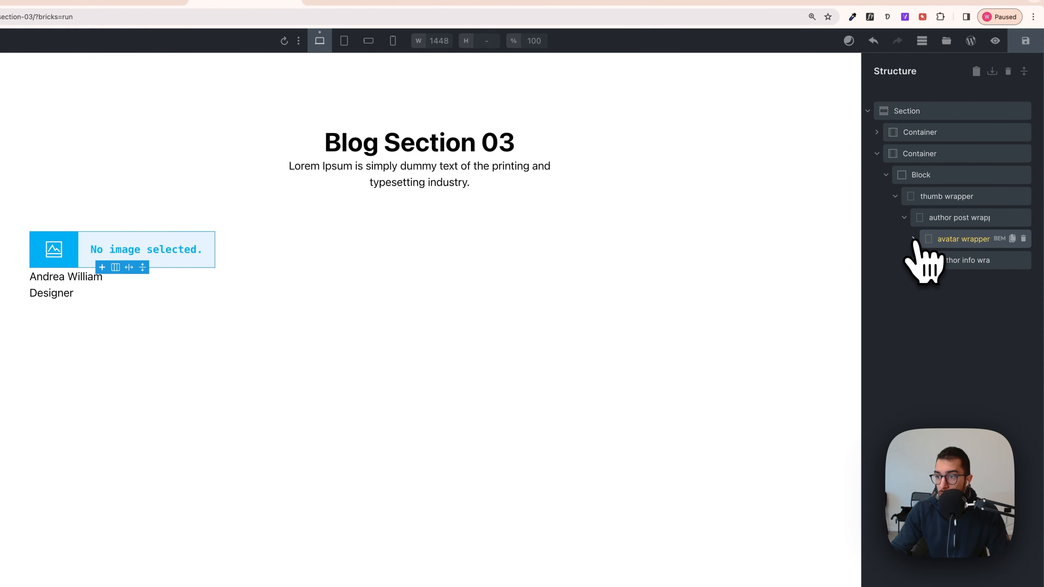
click(904, 220)
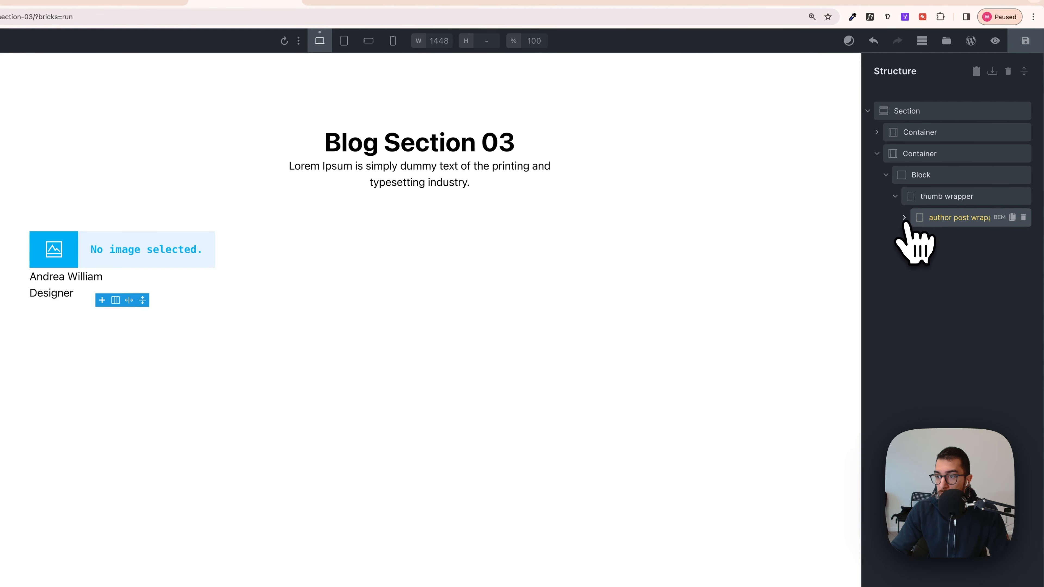
click(897, 201)
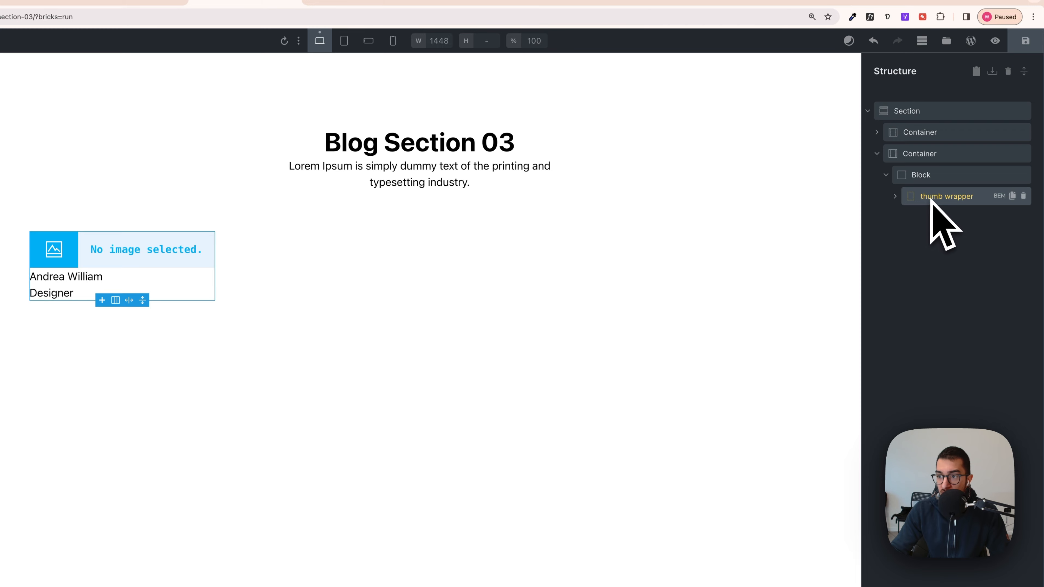
click(947, 177)
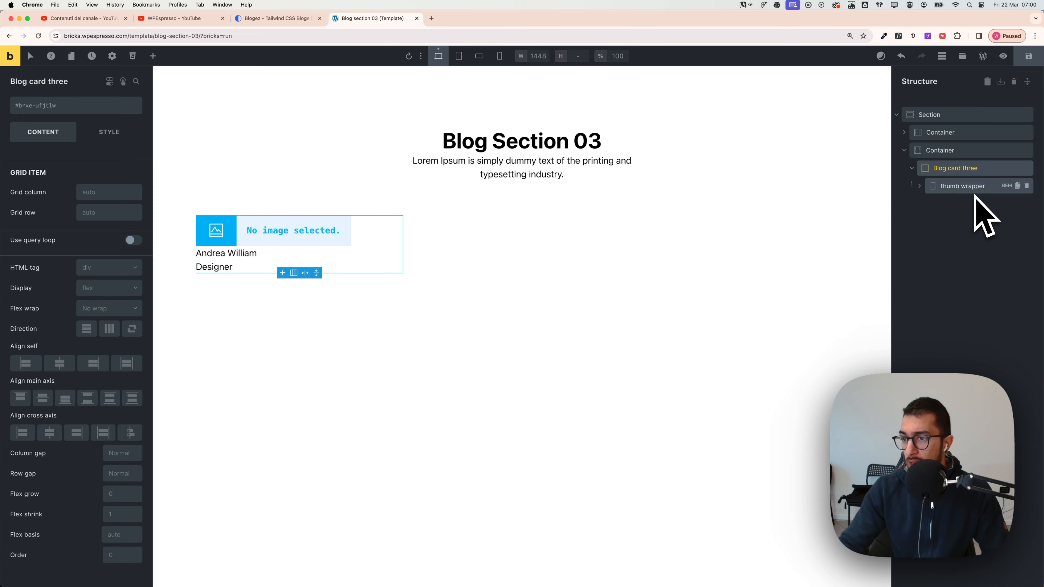
Add a Div inside Blog card three, after the thumb wrapper, and rename it post content wrapper
click(969, 186)
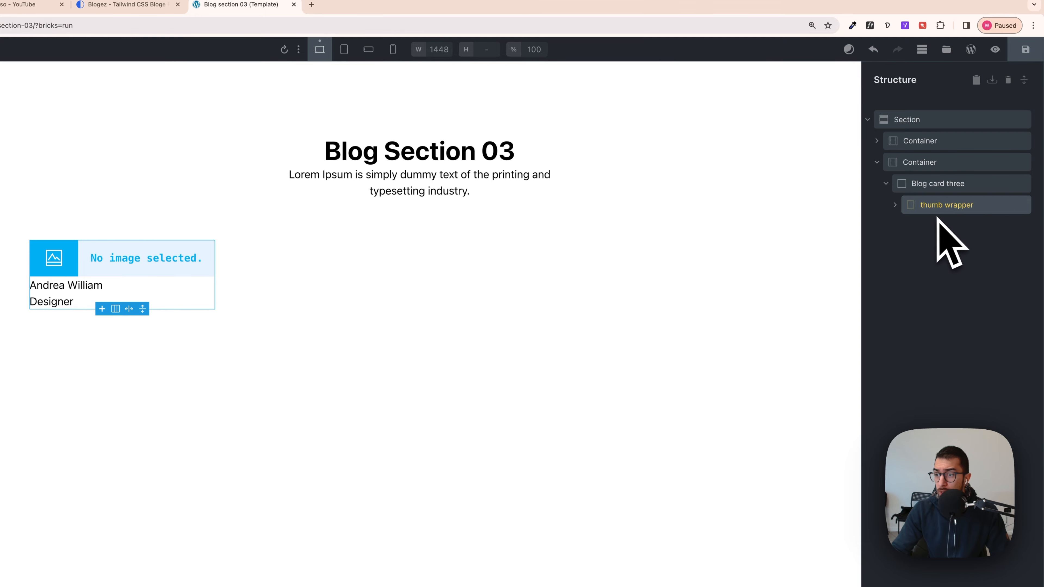
click(946, 223)
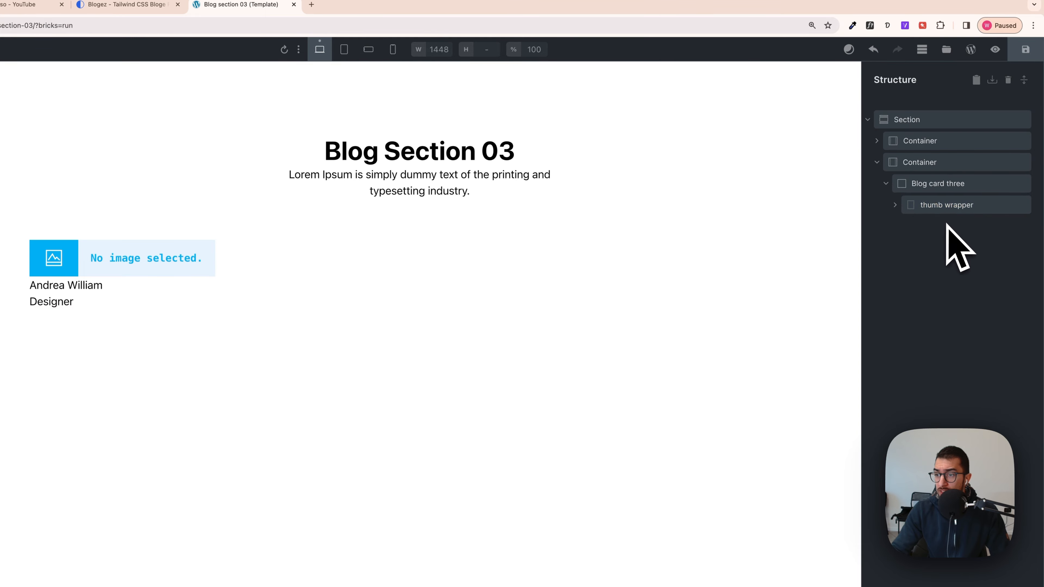
click(937, 190)
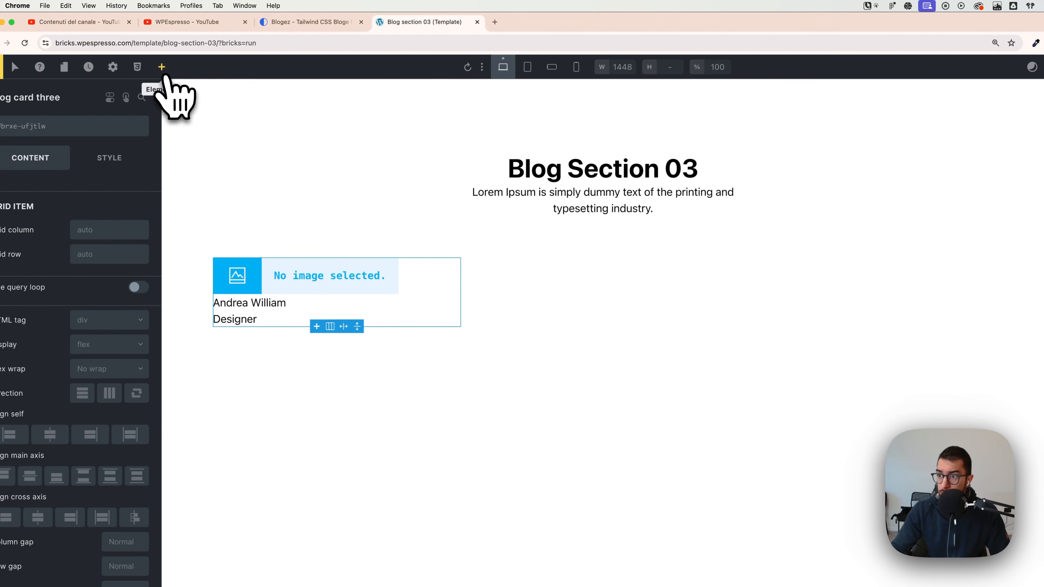
click(162, 67)
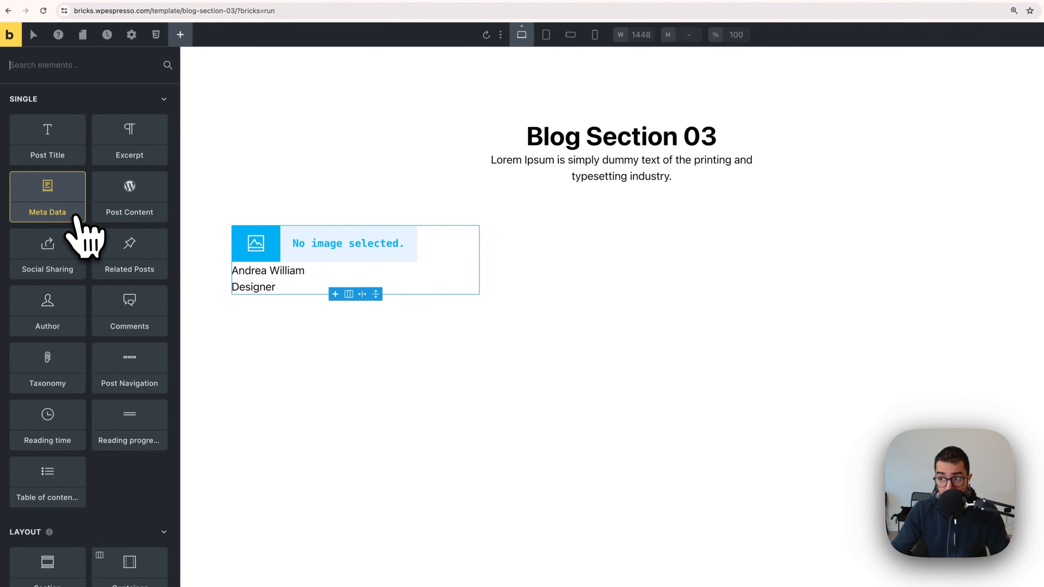
scroll(123, 411, down, 5)
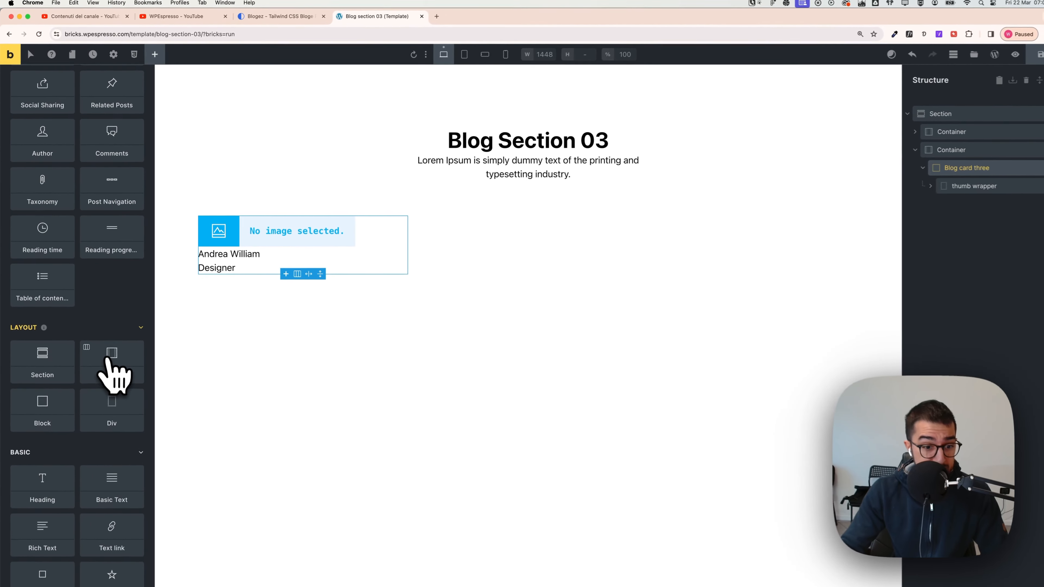
click(116, 412)
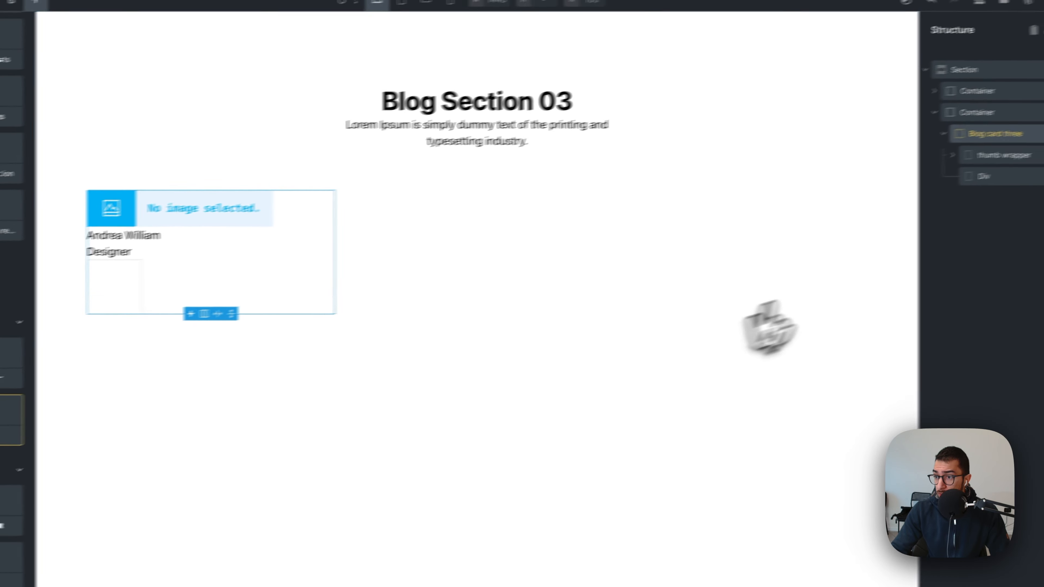
click(1014, 180)
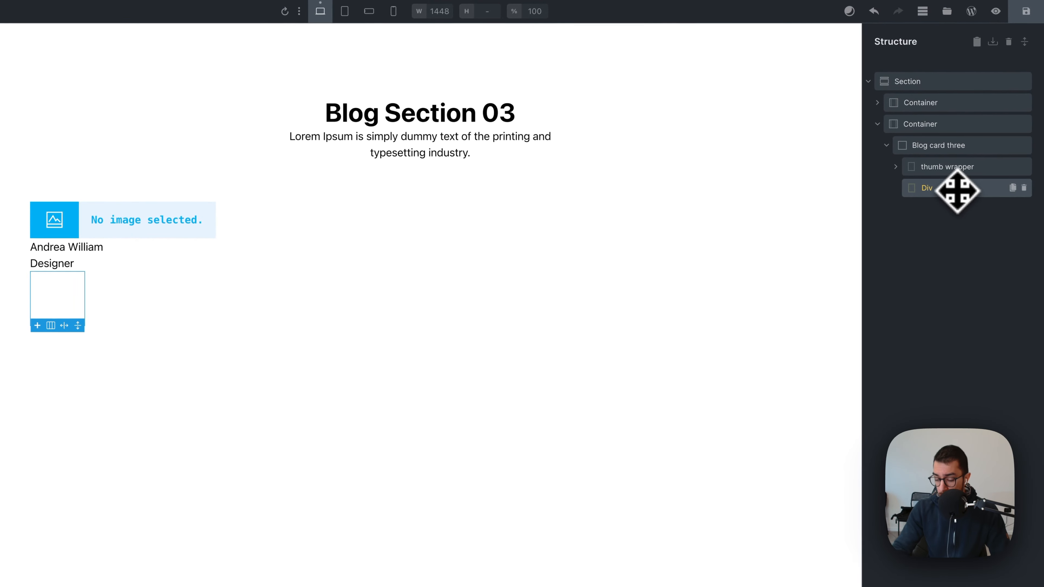
double_click(1015, 180)
text(po)
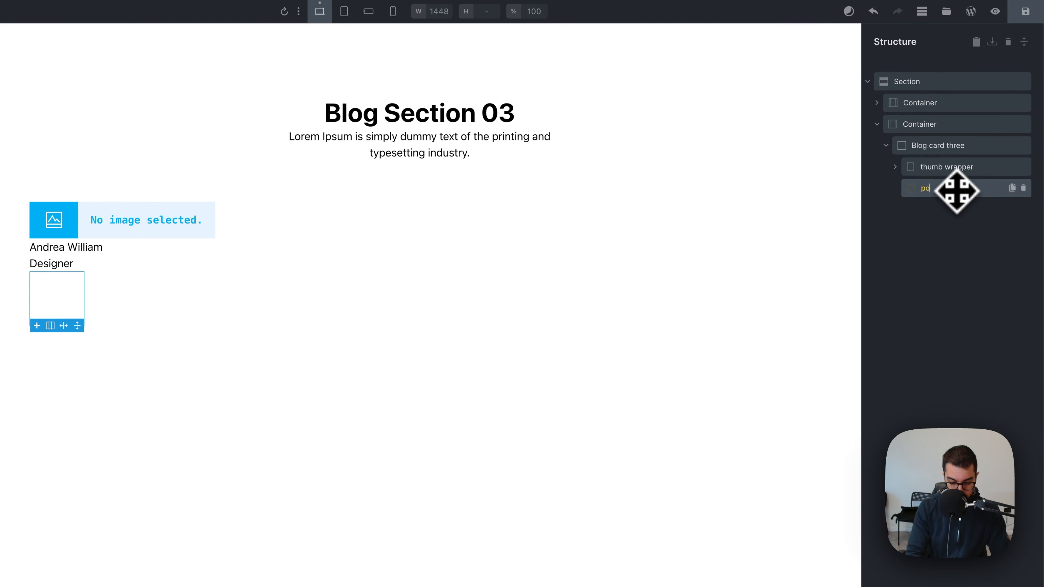
text(st content wrapper)
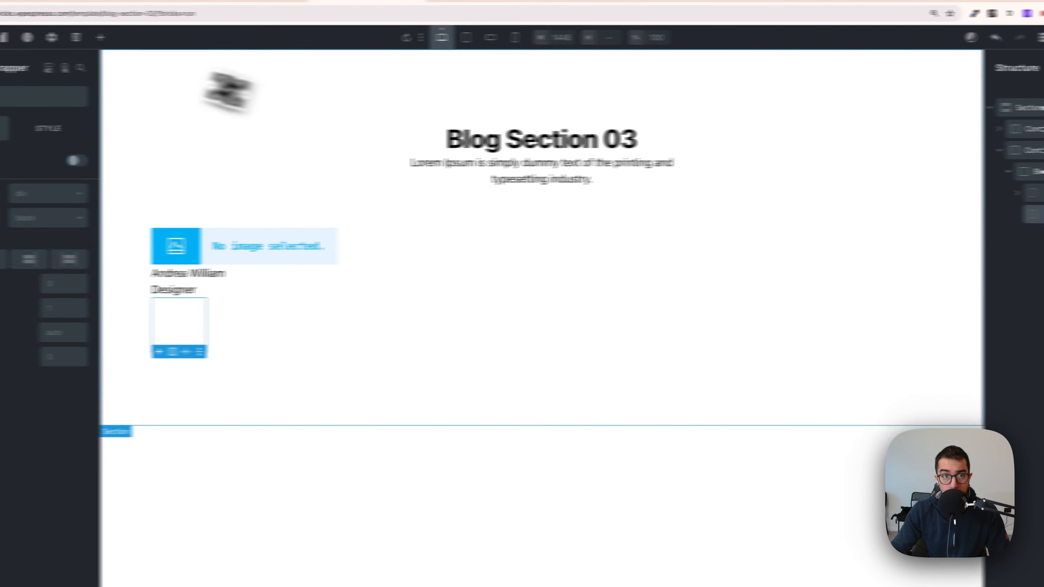
Add a Div named column left inside the post content wrapper and duplicate it as column right
click(185, 40)
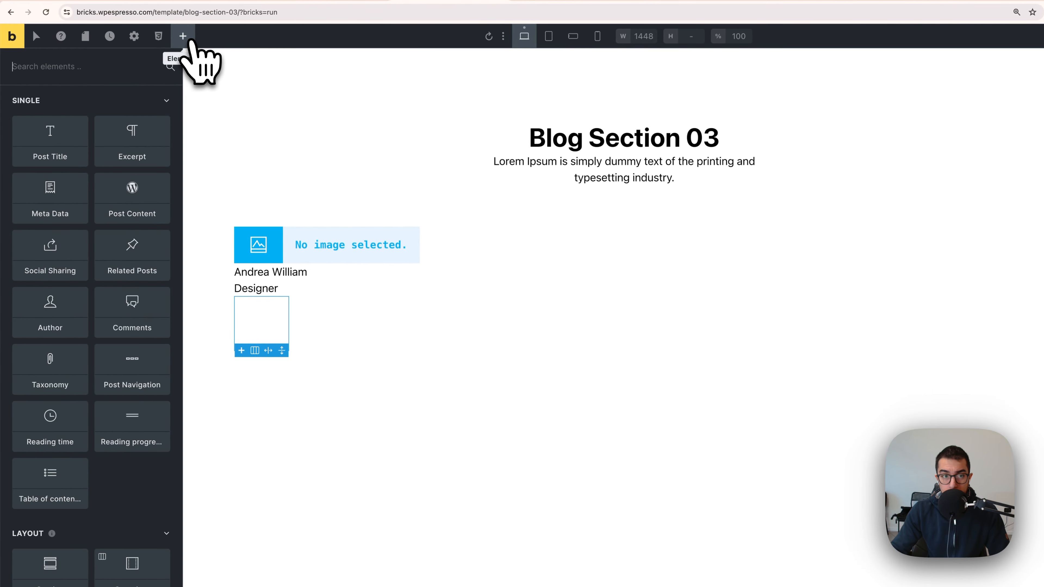
scroll(105, 440, down, 3)
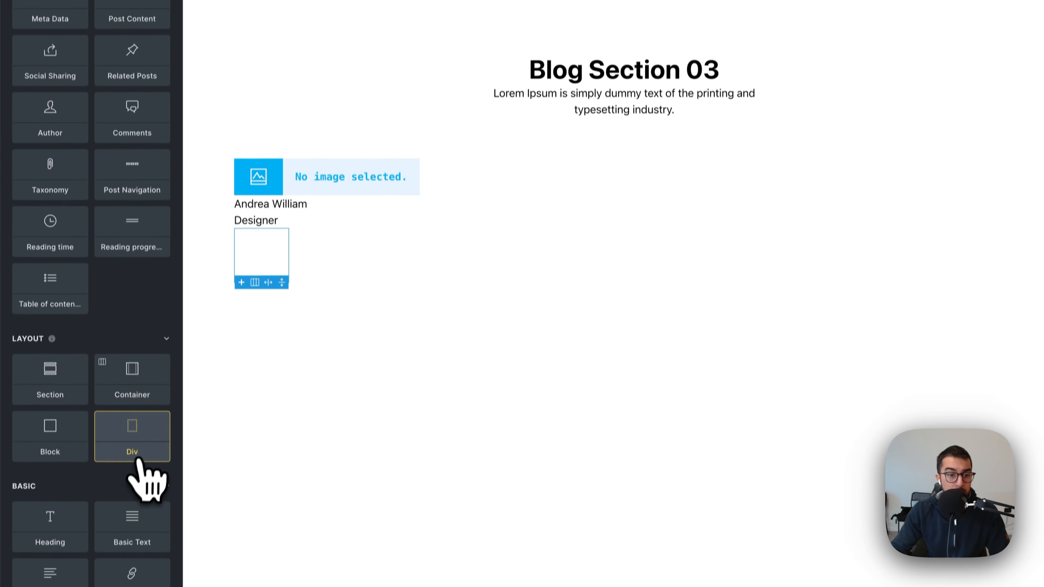
drag(139, 432, 952, 211)
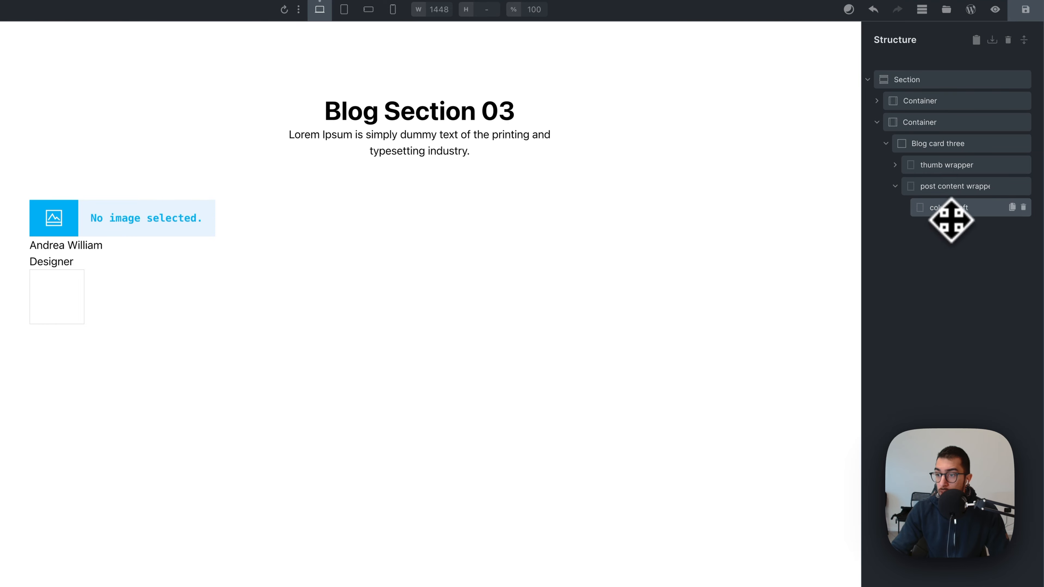
click(1012, 207)
click(962, 237)
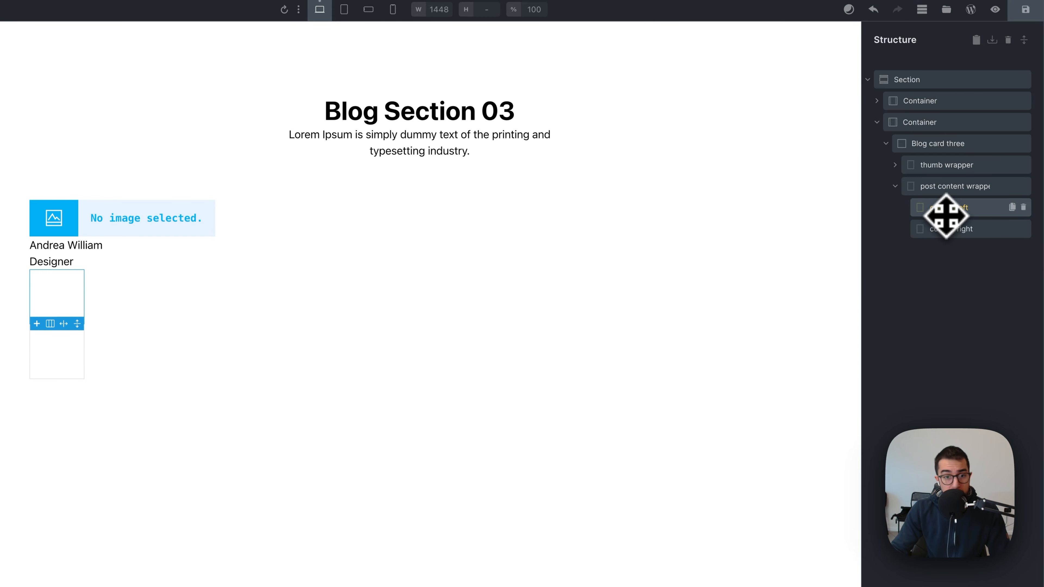
Add a Divider element inside column left and rename it post line decor
click(147, 66)
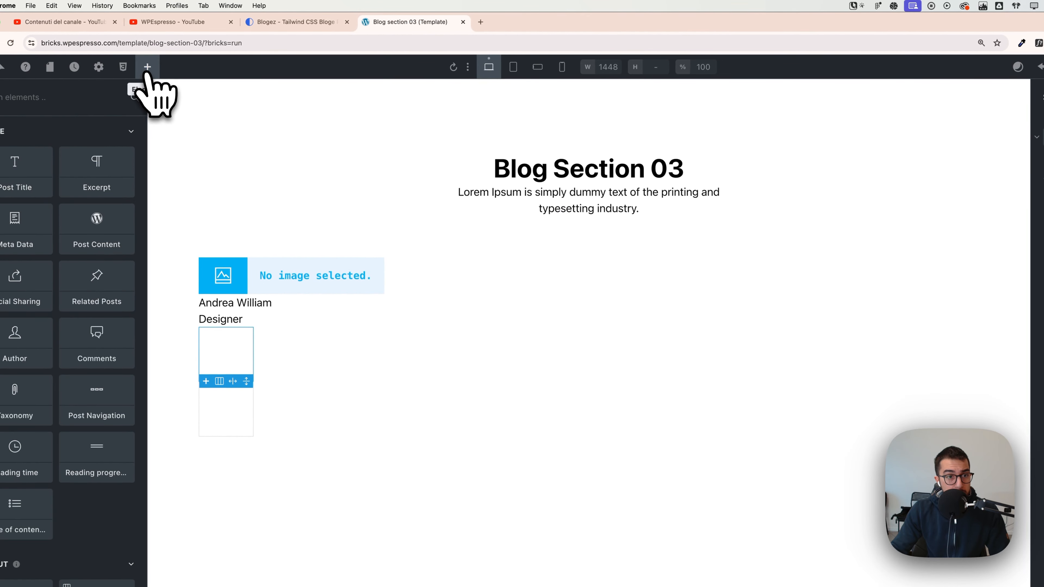
text(div)
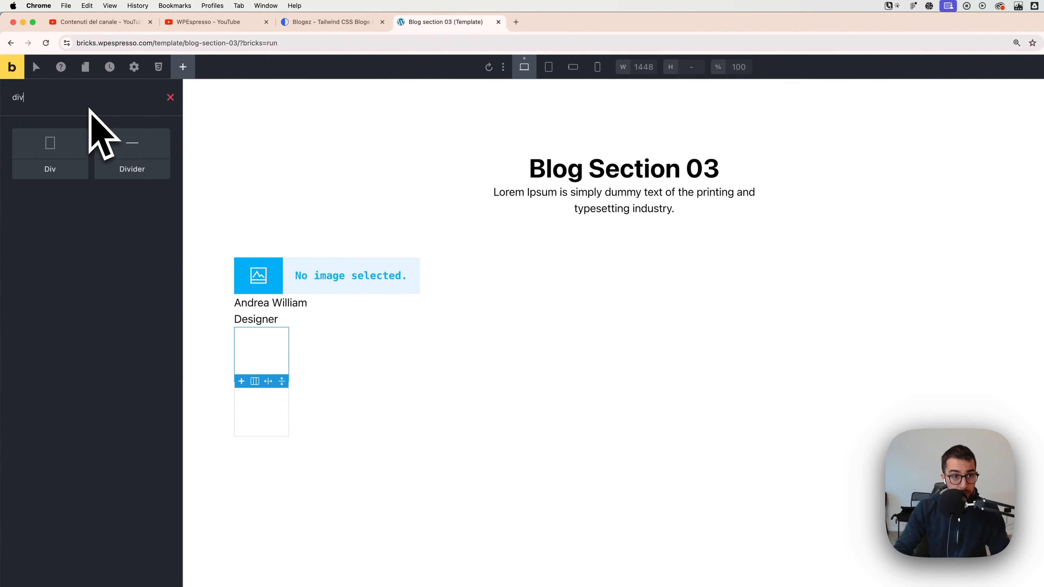
click(131, 155)
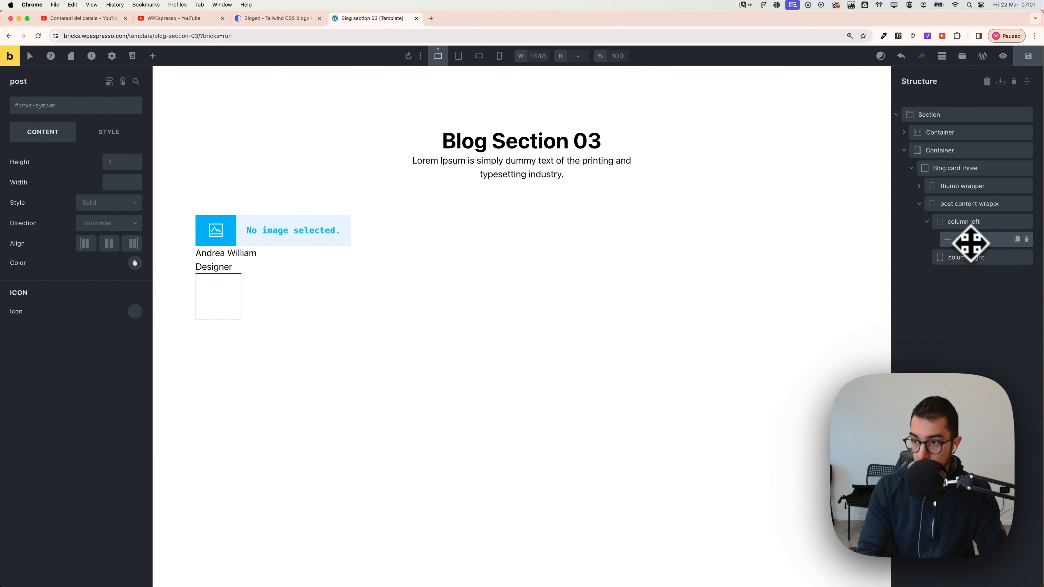
key(BackSpace)
key(BackSpace)
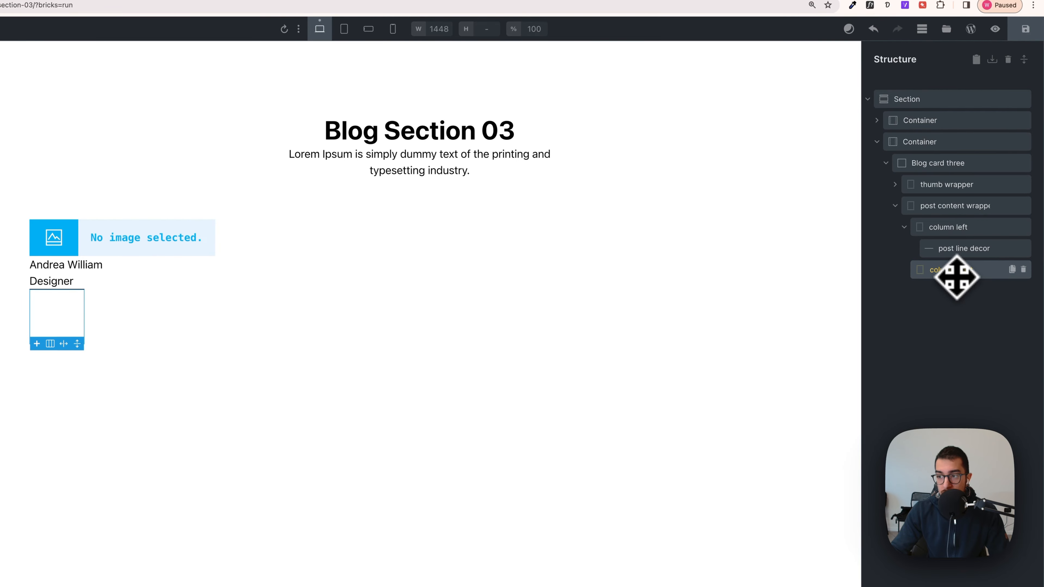
Add a Heading and a Basic Text element inside column right
click(158, 35)
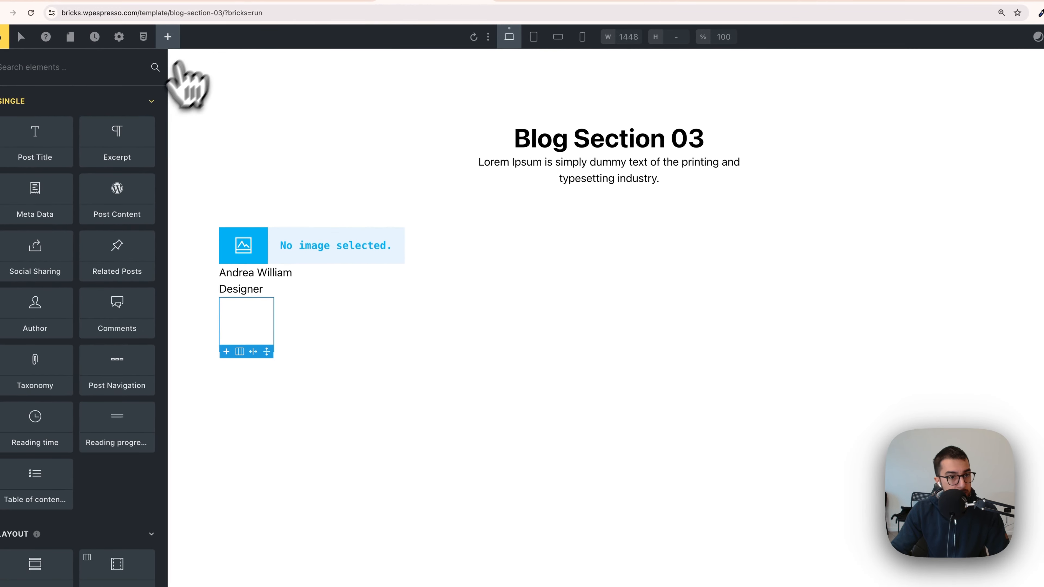
scroll(123, 298, down, 10)
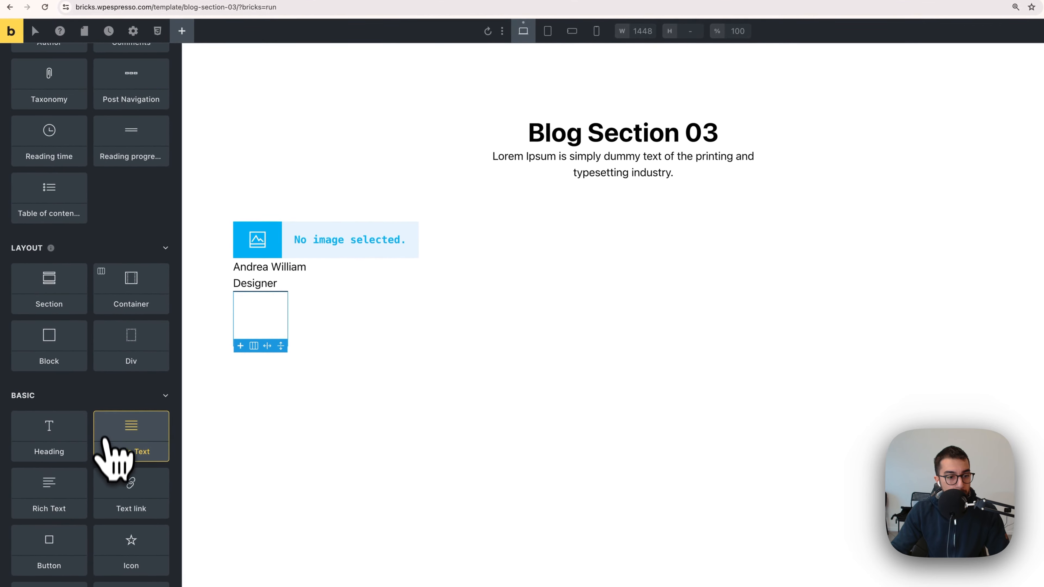
scroll(105, 439, down, 1)
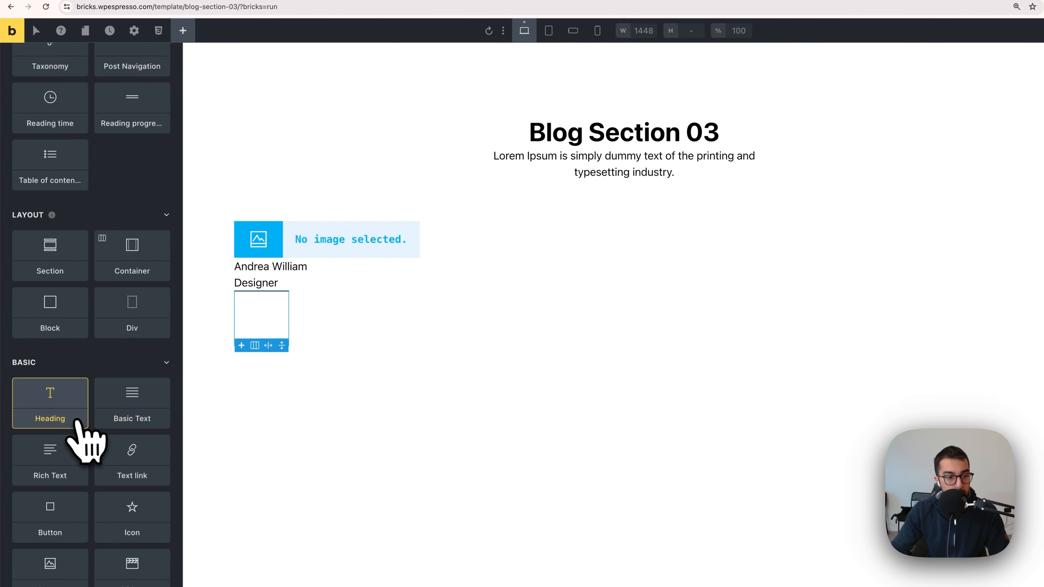
click(61, 411)
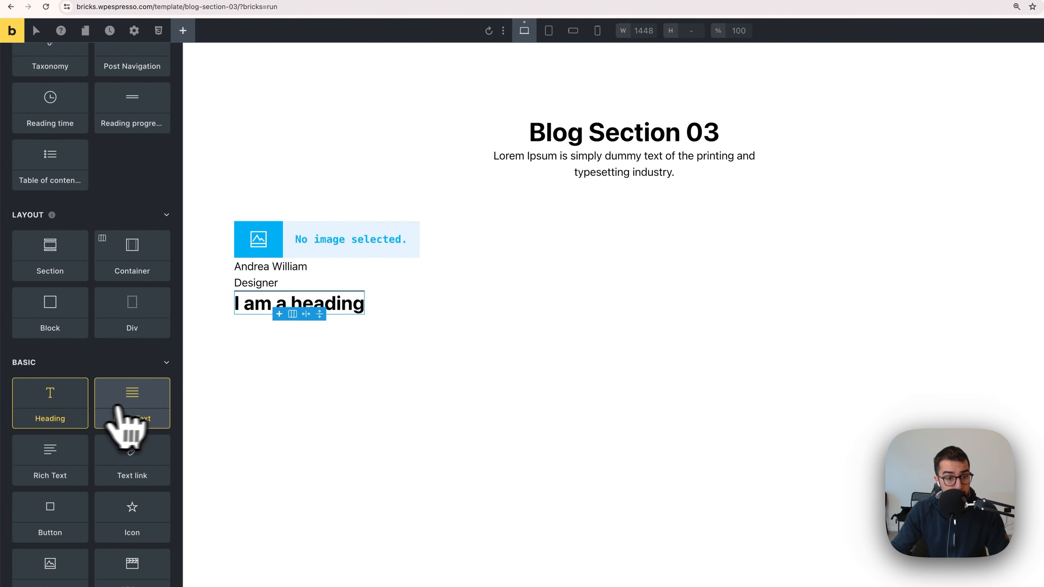
click(146, 407)
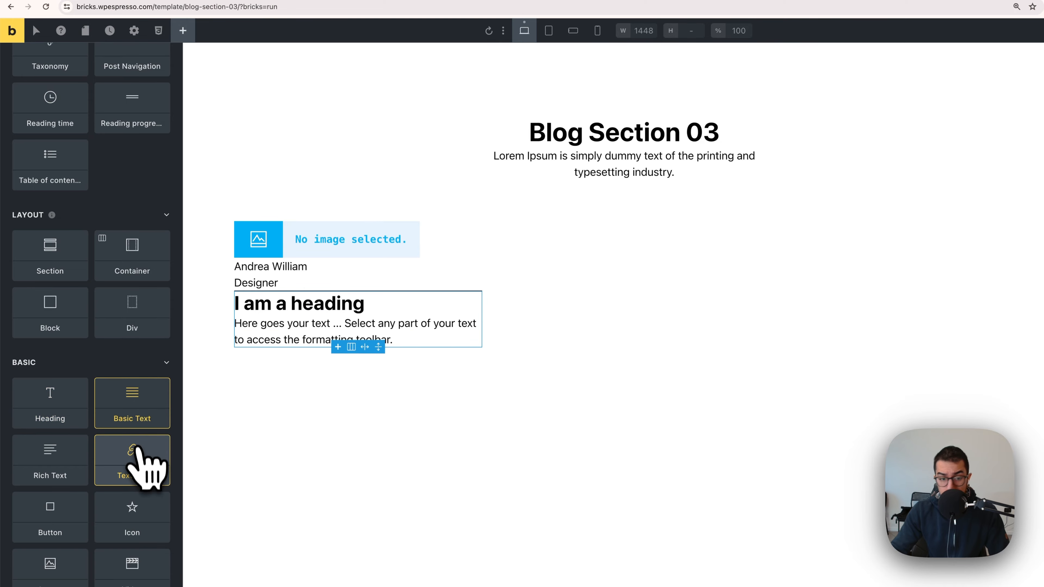
Add a Text link element inside column right, after the basic text, matching the Blogez demo card
click(140, 473)
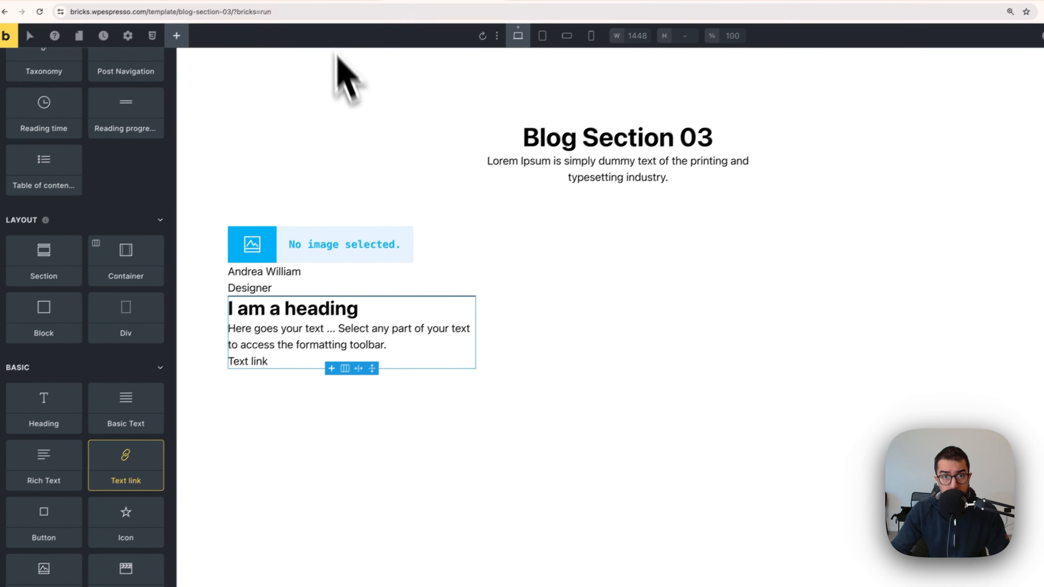
click(310, 8)
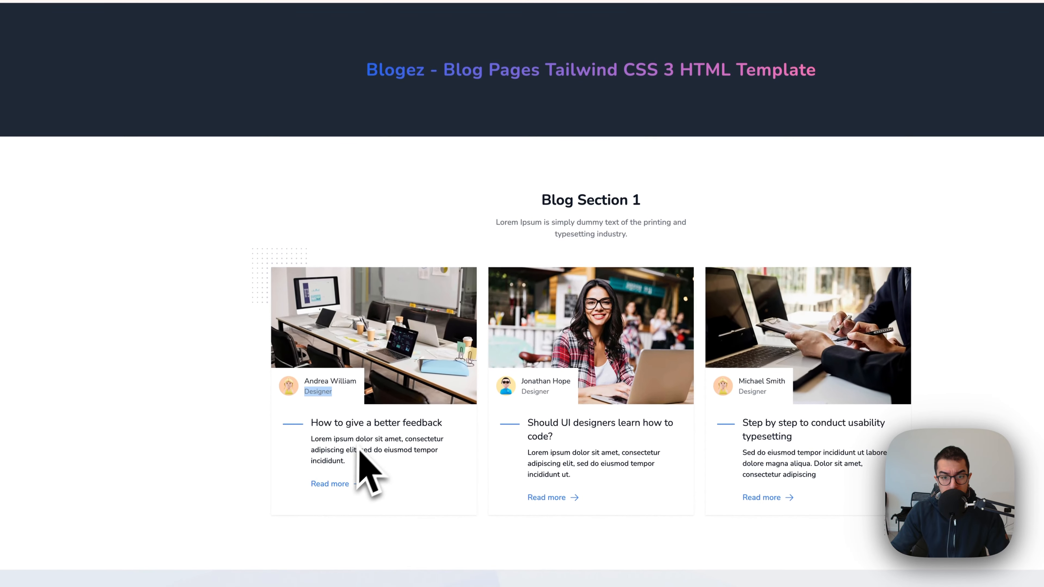
click(423, 7)
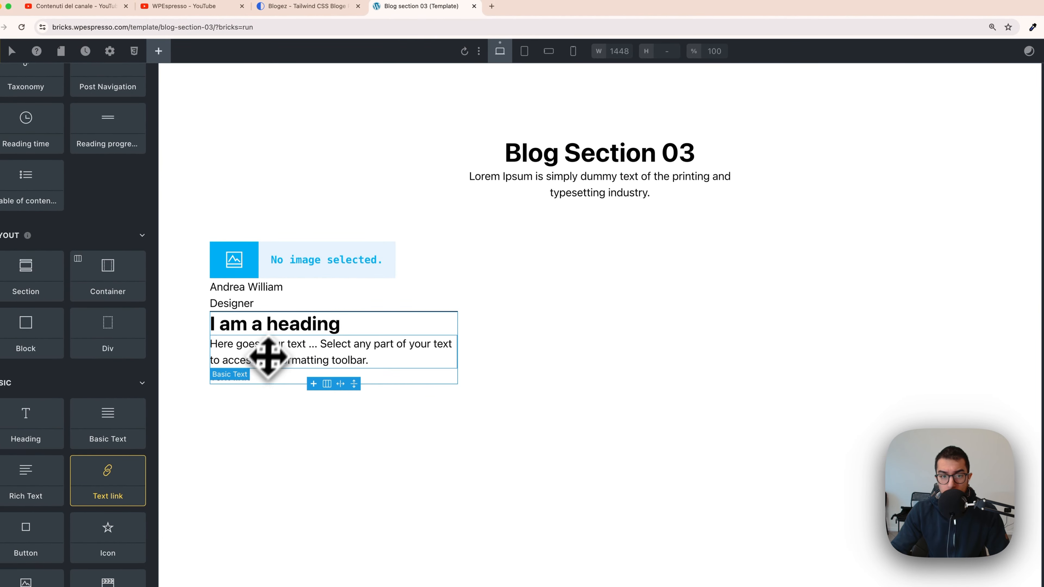
Replace the text of the heading in column right with "How to give a better feedback", copied from the first demo card
click(299, 328)
key(ctrl+shift+Tab)
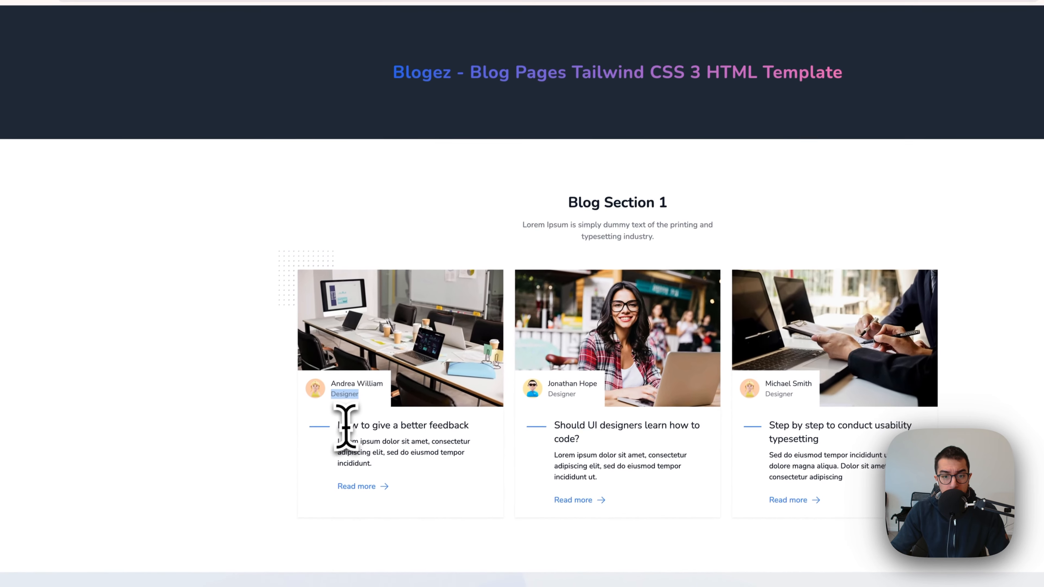
click(457, 461)
drag(481, 426, 347, 422)
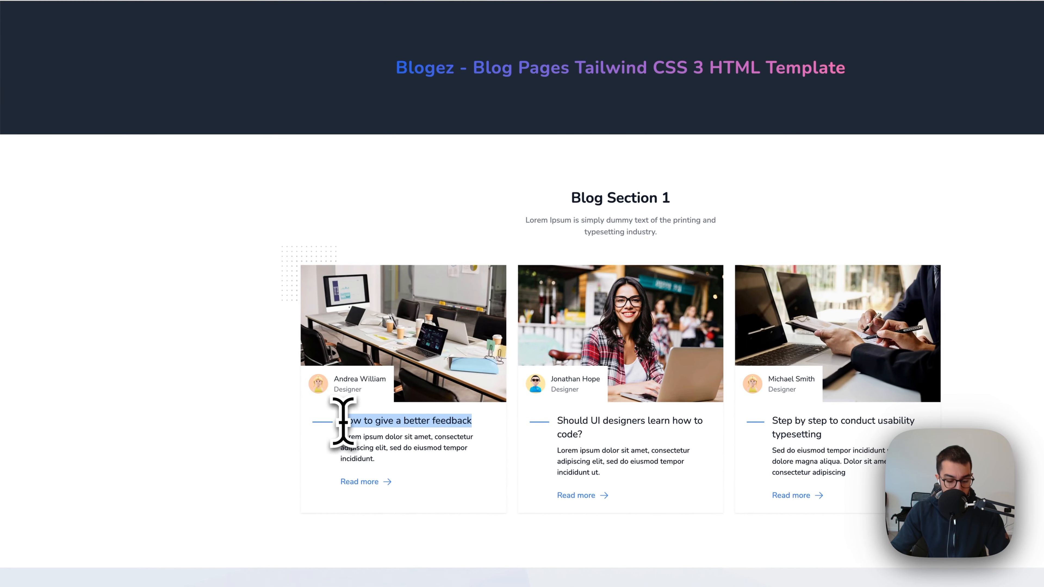
key(ctrl+Tab)
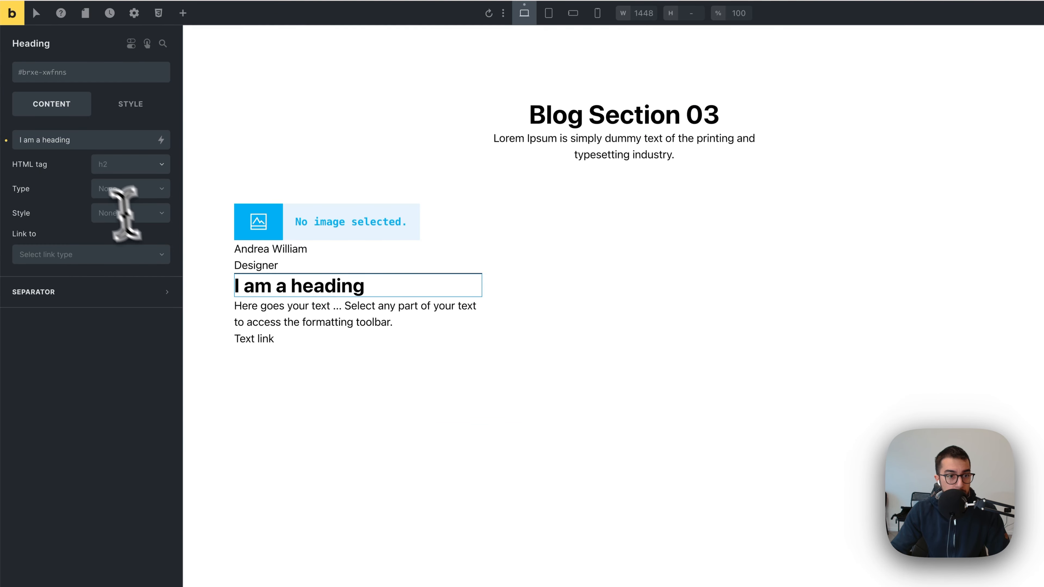
double_click(84, 138)
key(ctrl+a)
text(How to give a better feedback)
Replace the Basic Text content in column right with the first demo card's "Lorem ipsum dolor sit amet, consectetur adipiscing elit, sed do eiusmod tempor incididunt."
key(ctrl+Tab)
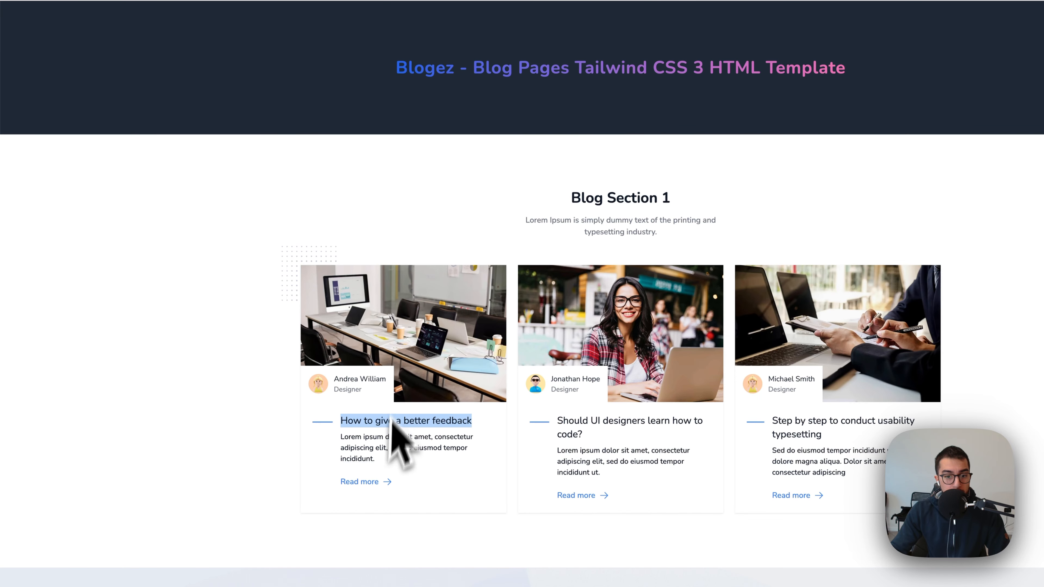
key(ctrl+Tab)
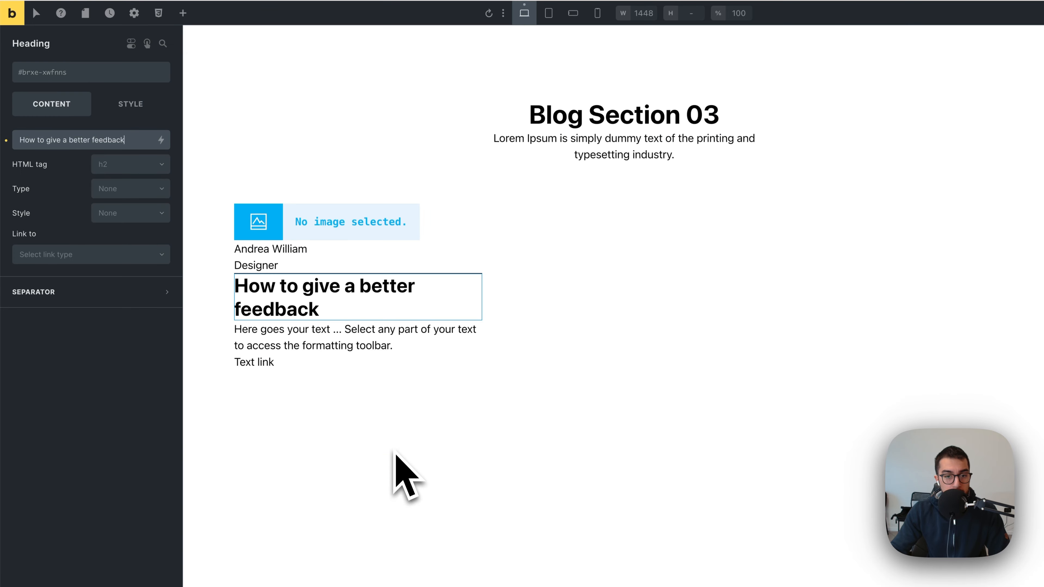
click(322, 342)
click(28, 131)
key(ctrl+a)
key(ctrl+v)
Set the text link in column right to "Read more", as in the first demo card
key(ctrl+Tab)
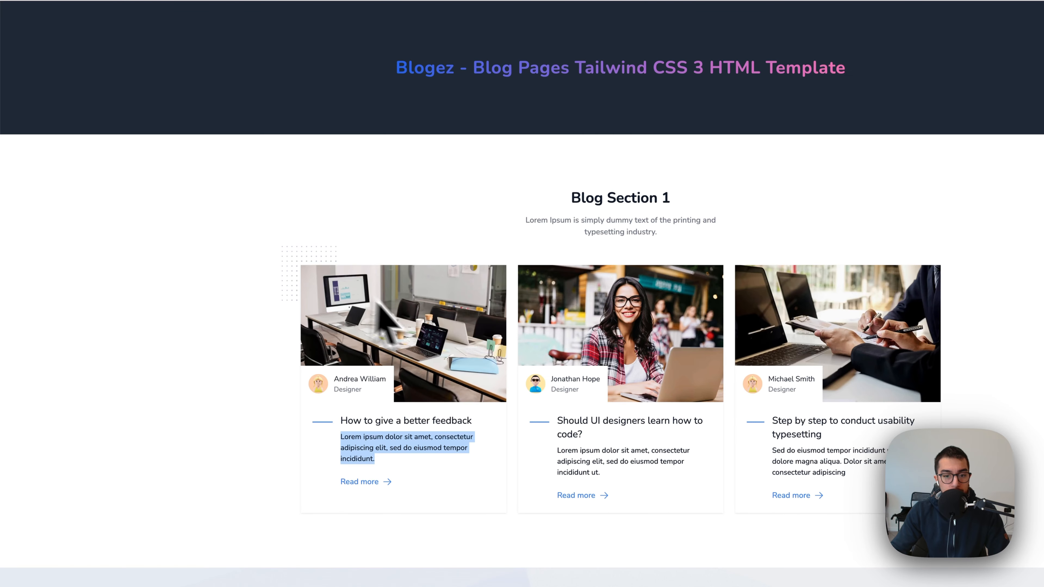
drag(374, 483, 365, 470)
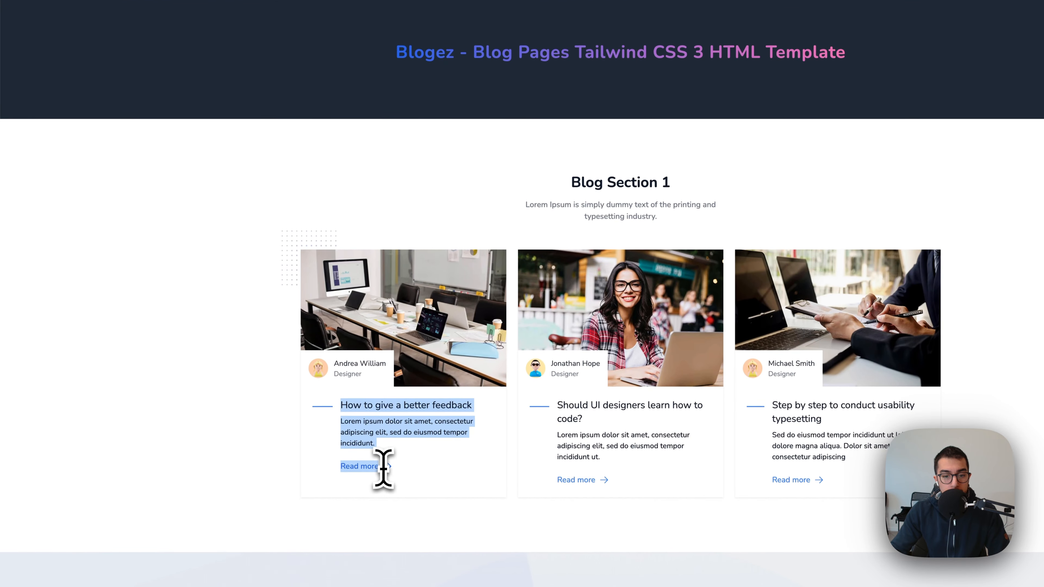
drag(345, 487, 349, 471)
click(358, 479)
right_click(360, 471)
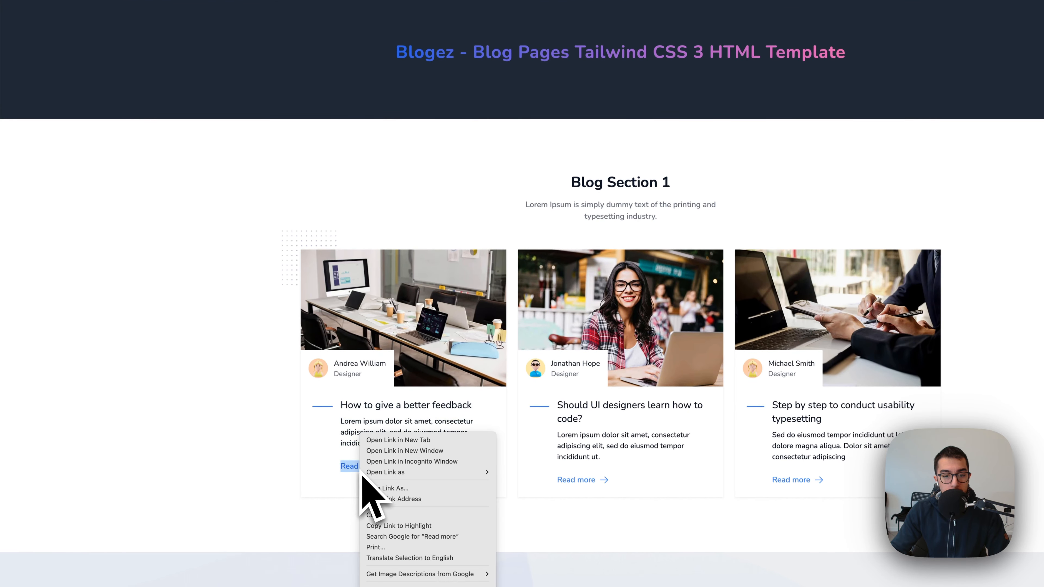
click(389, 499)
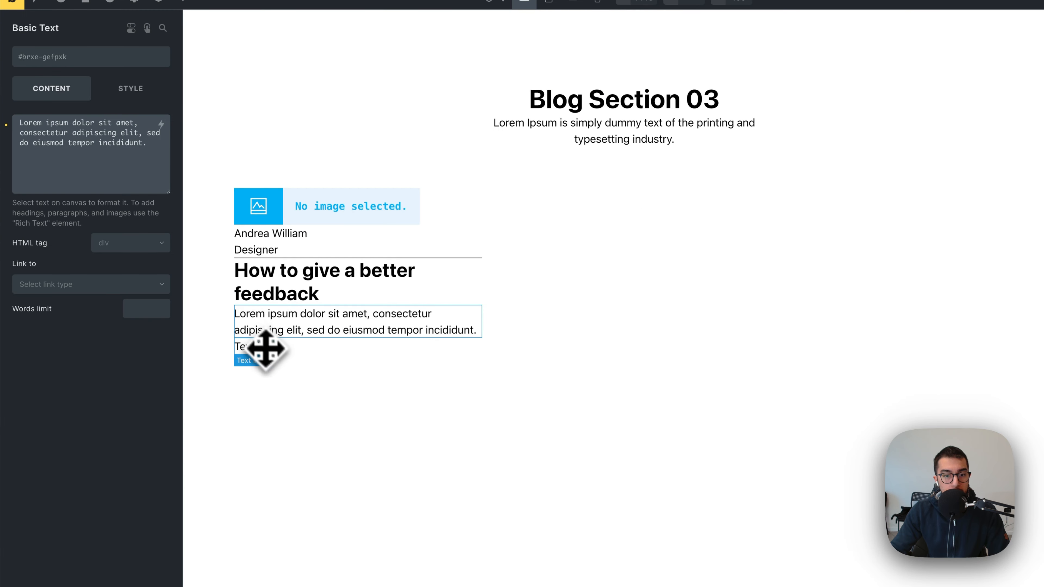
click(266, 349)
drag(70, 128, 5, 126)
text(Read more)
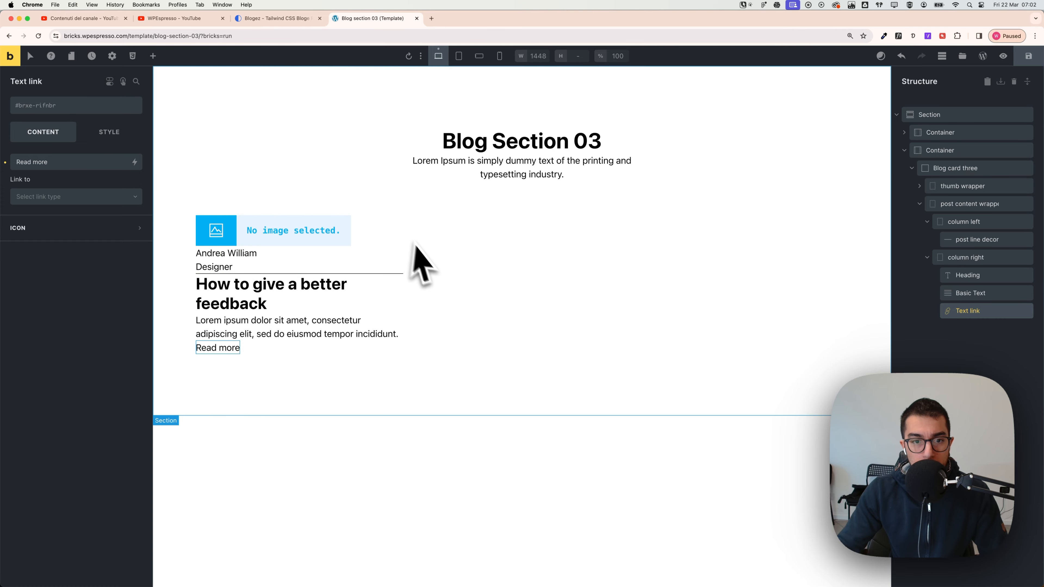
key(ctrl+shift+Tab)
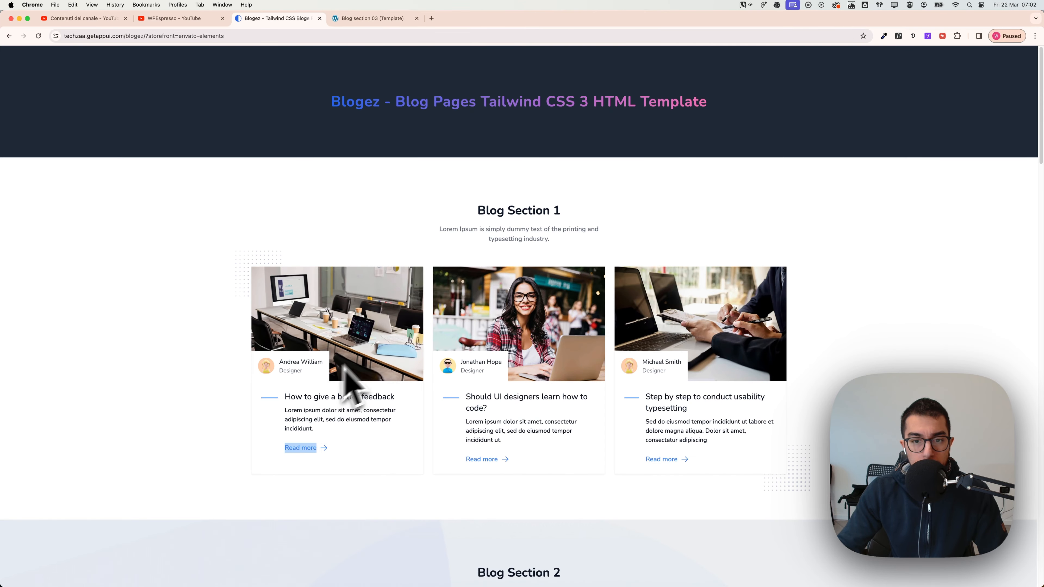
key(ctrl+Tab)
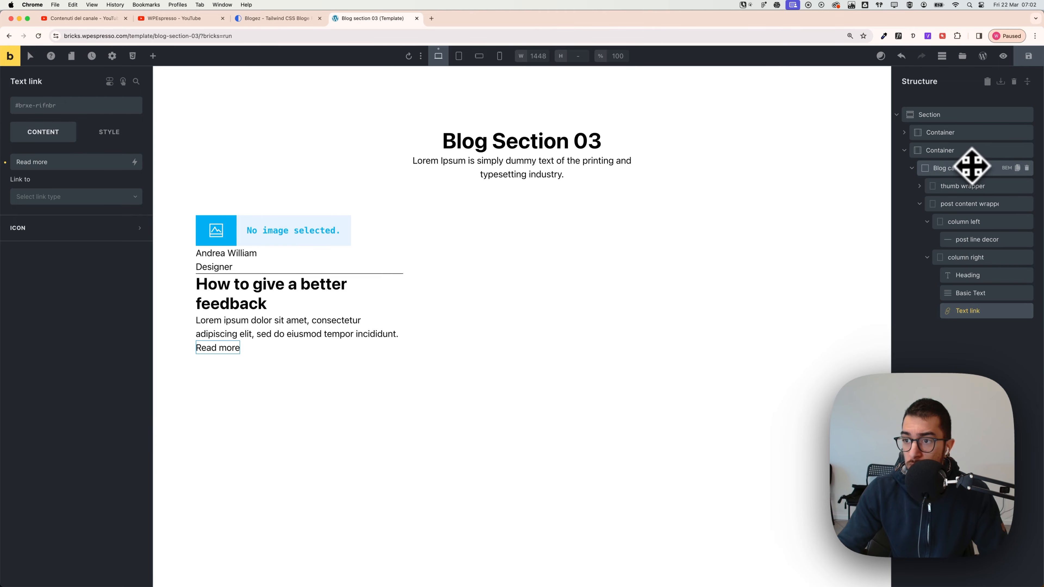
Generate and apply BEM classes with the prefix blog-card-three to Blog card three and its child elements, with label syncing on
click(972, 166)
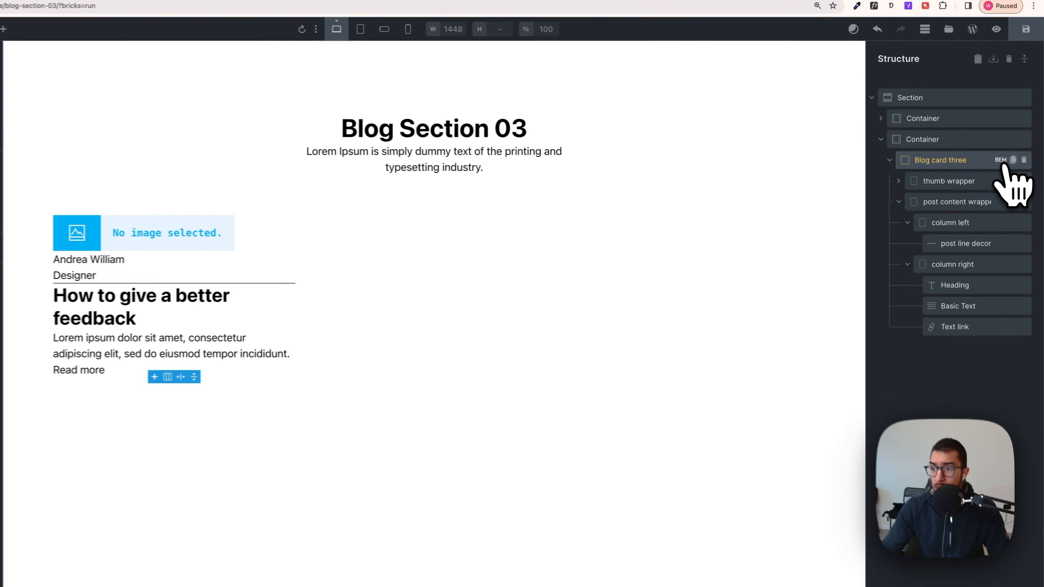
click(1007, 168)
scroll(888, 284, down, 3)
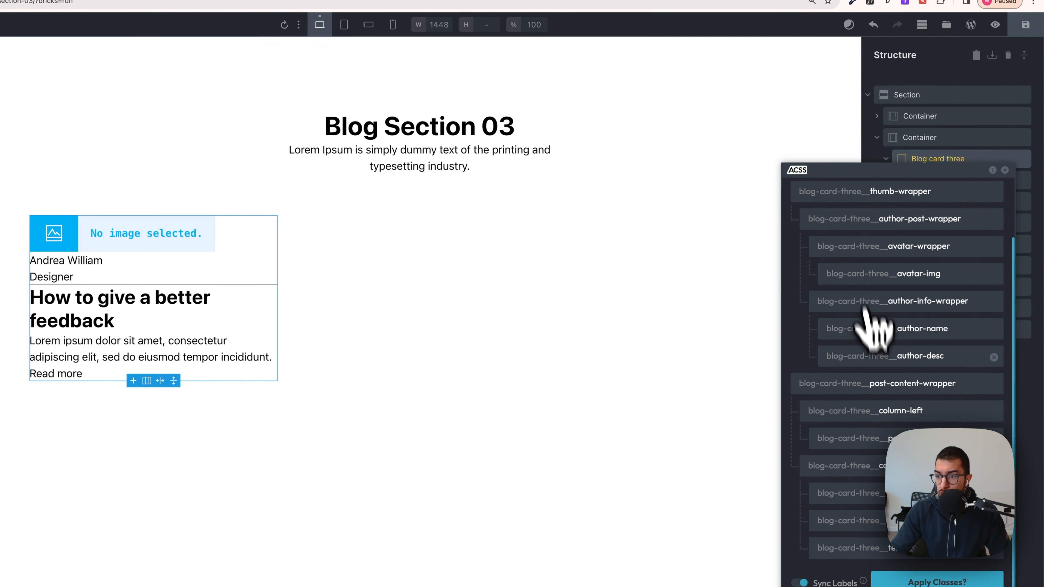
scroll(926, 239, down, 1)
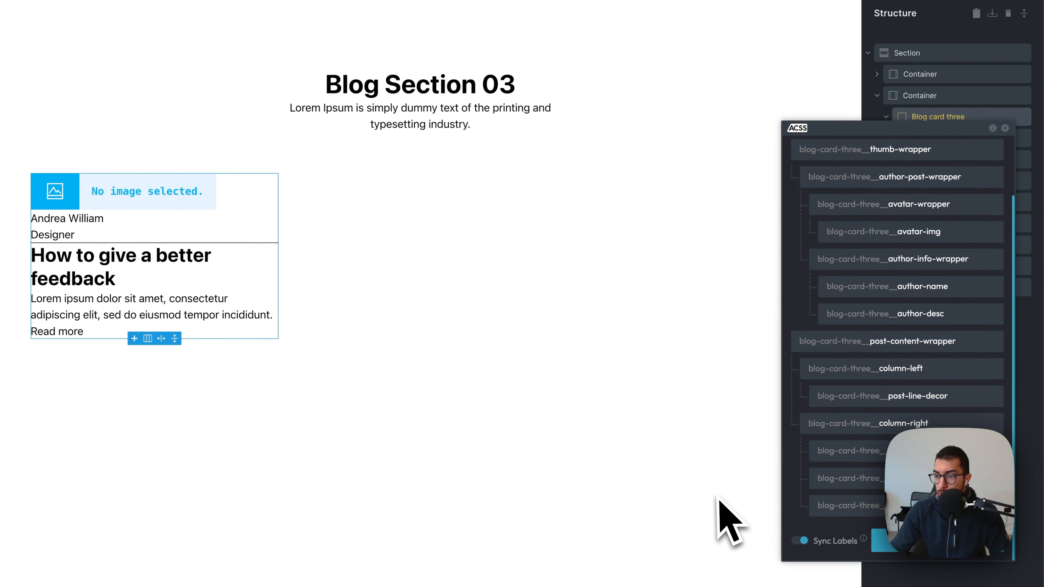
scroll(921, 433, up, 1)
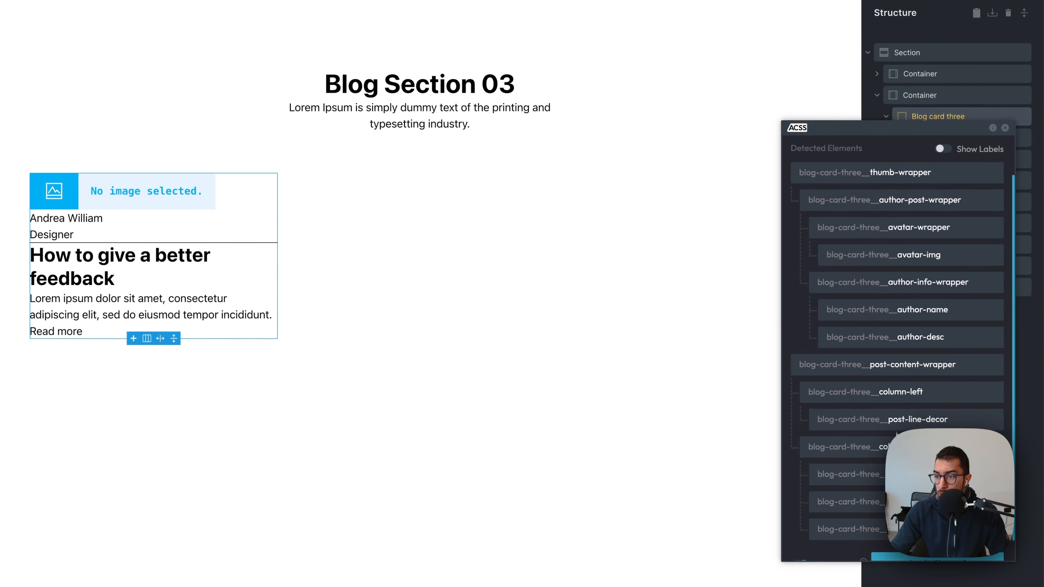
scroll(828, 268, down, 2)
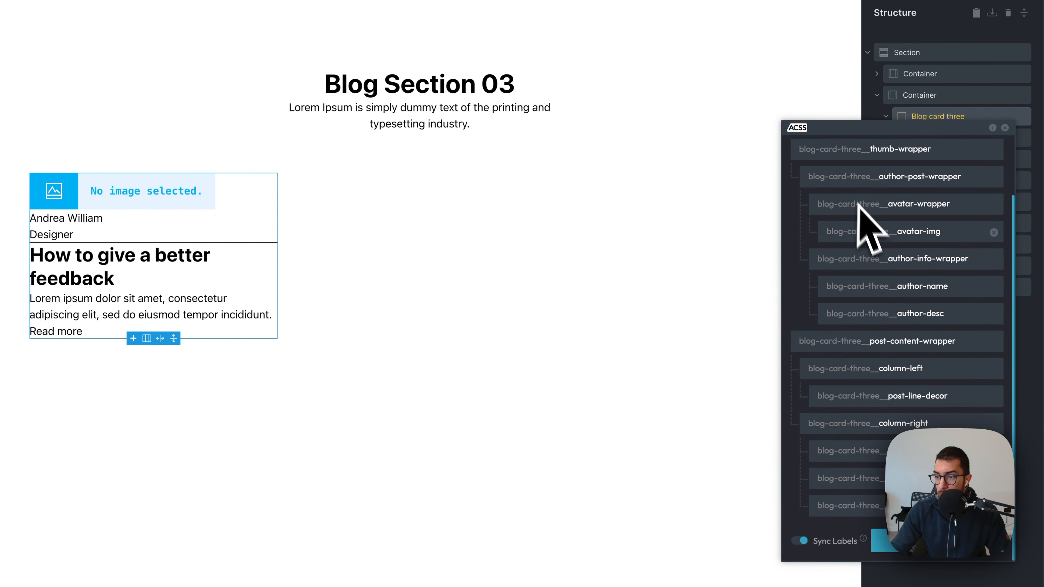
click(945, 560)
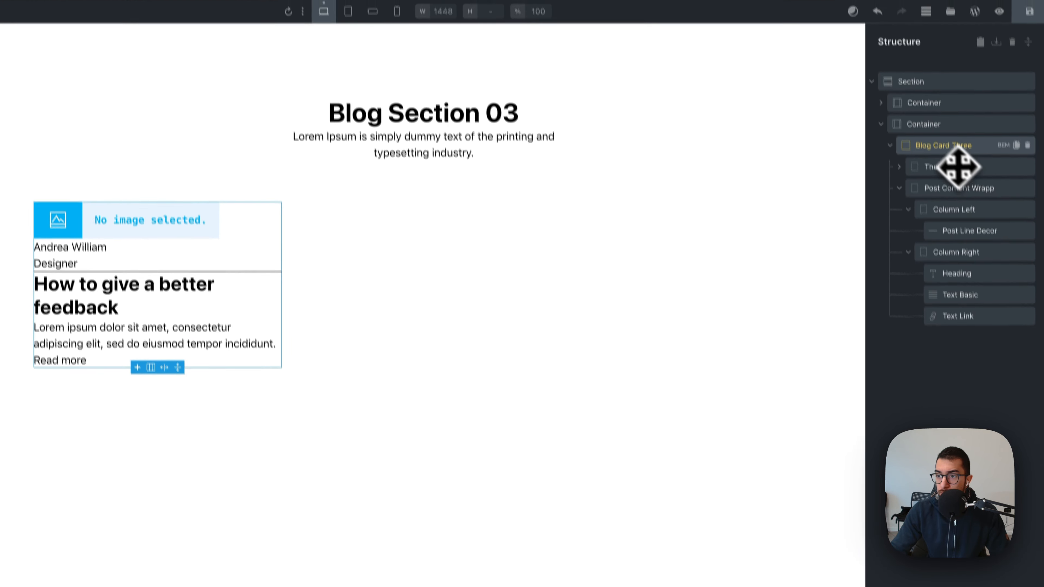
Collapse Column Left and Column Right in the structure and select the post content wrapper
click(931, 143)
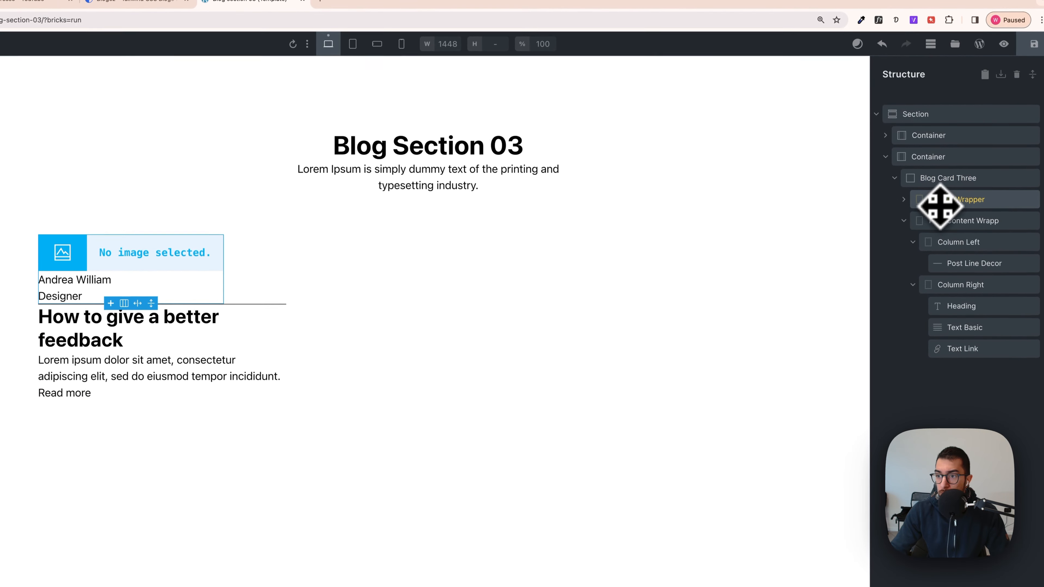
click(913, 242)
click(913, 264)
click(946, 222)
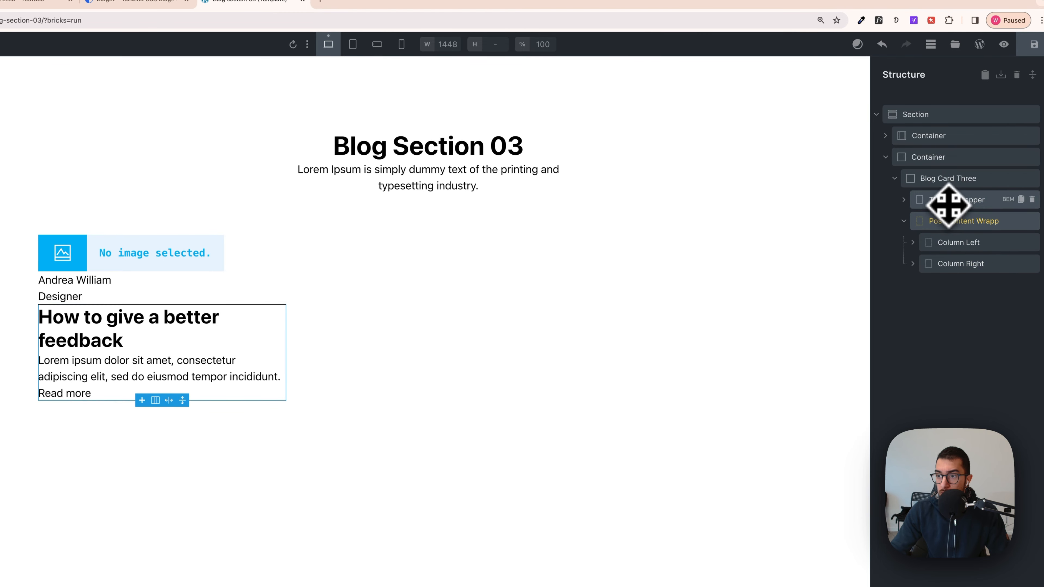
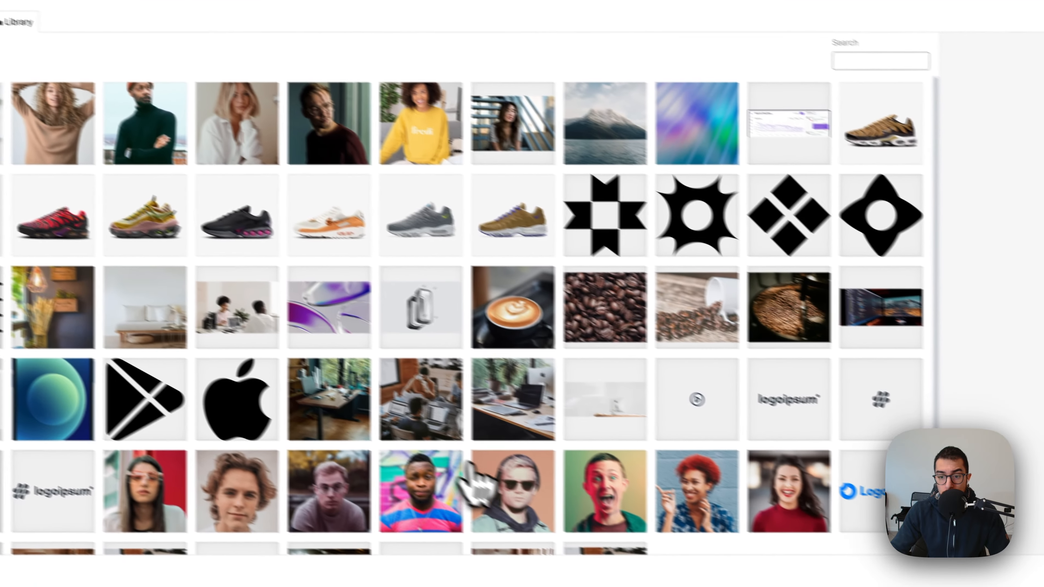
Insert the 300 by 300 pixel portrait of the man in sunglasses as the avatar image and set its HTML tag to figure
click(621, 540)
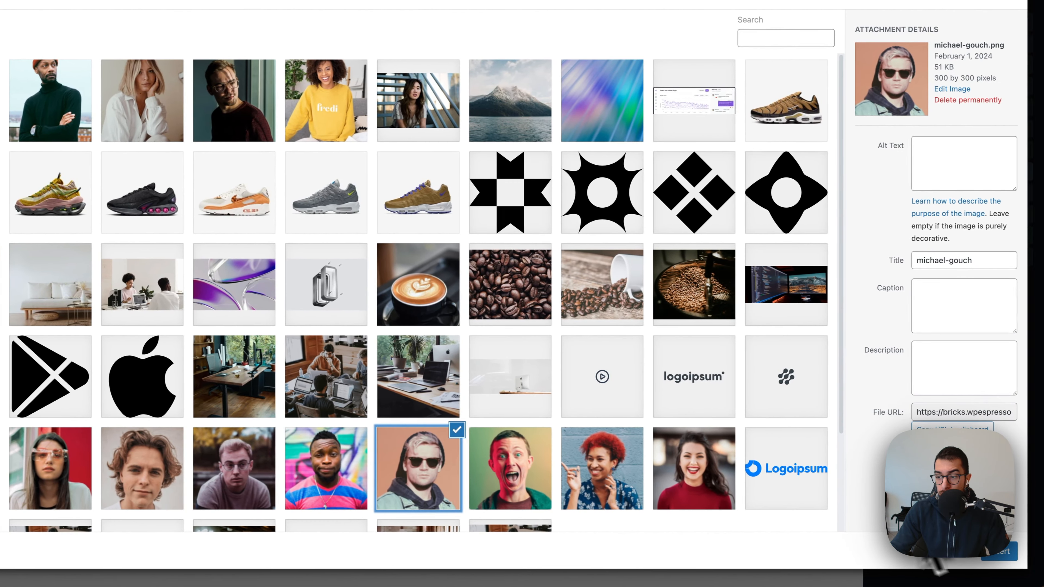
click(999, 552)
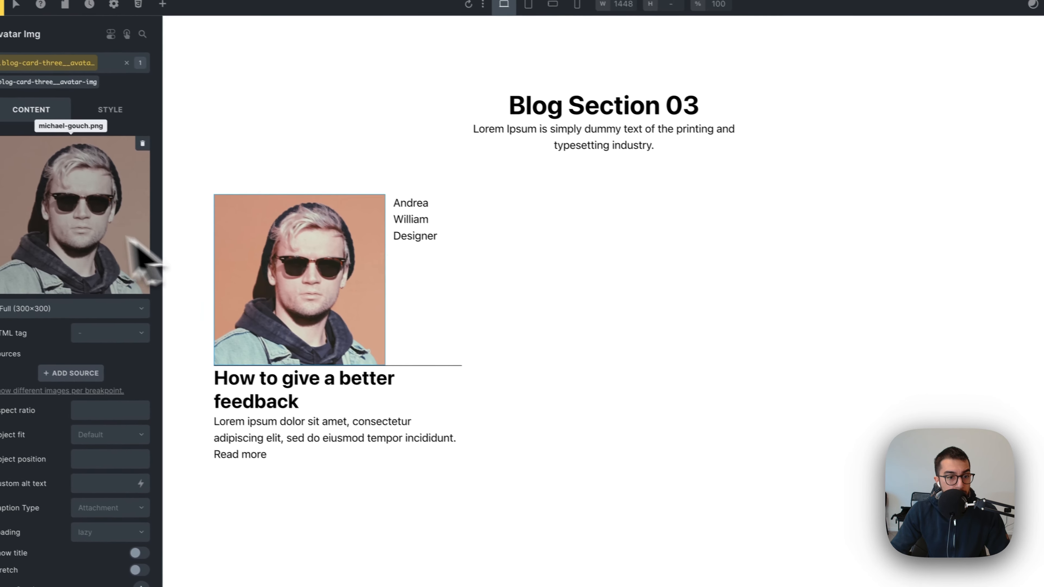
click(24, 312)
click(113, 358)
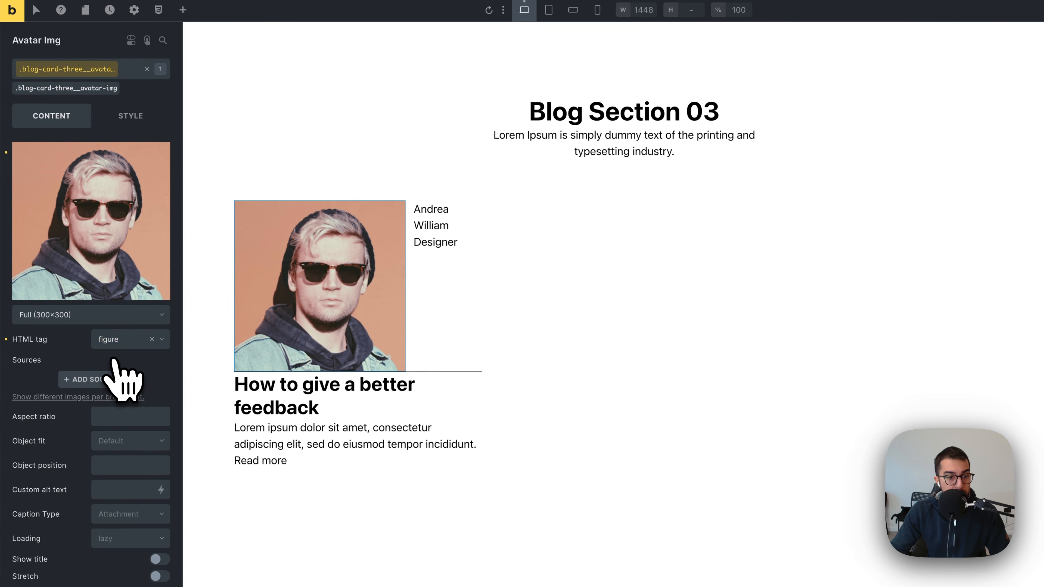
Enter an aspect ratio for the avatar image and set its width to 2em
click(116, 417)
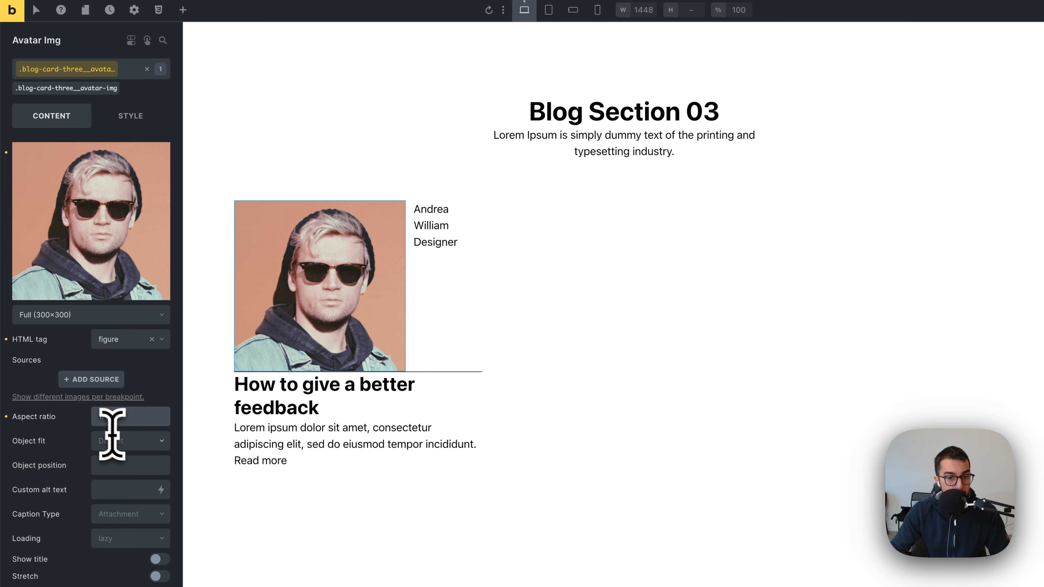
click(121, 124)
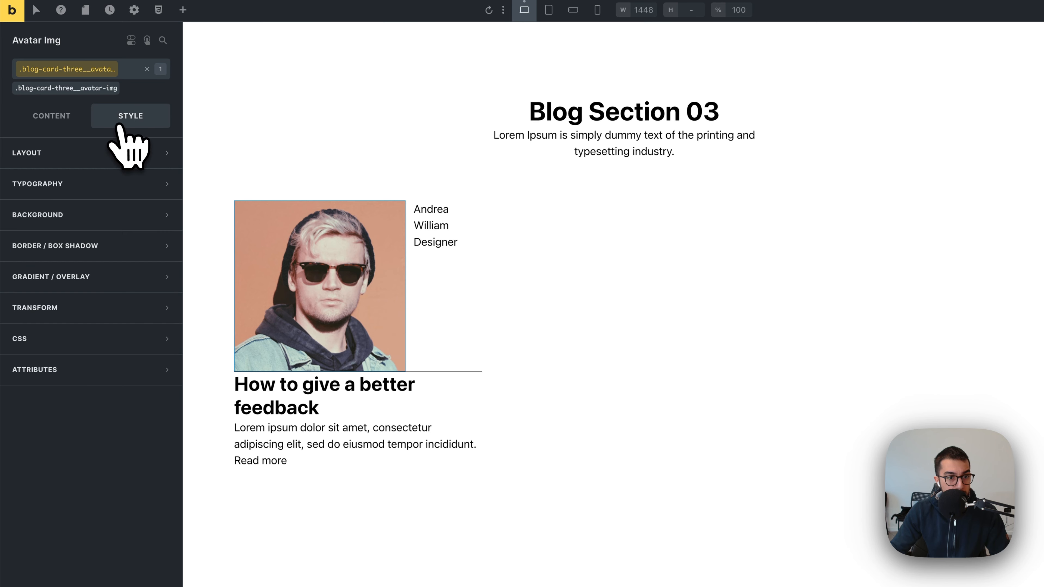
click(96, 152)
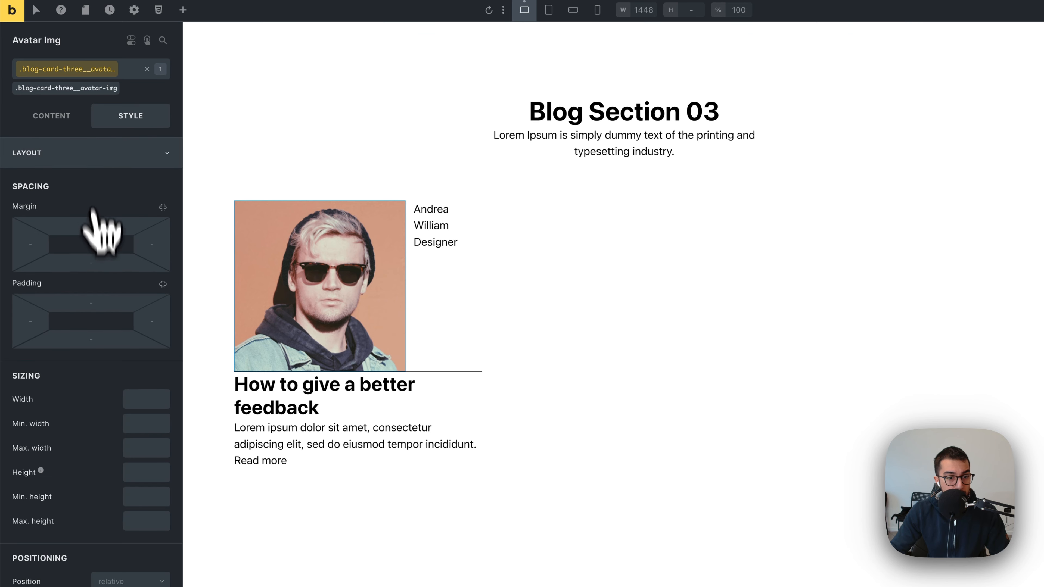
click(127, 399)
text(2em)
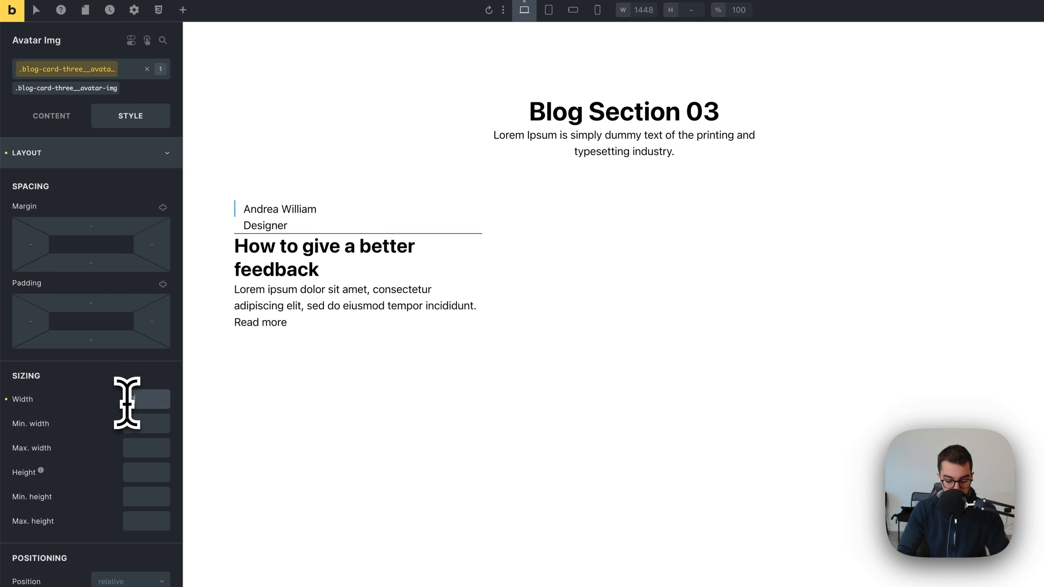
click(79, 155)
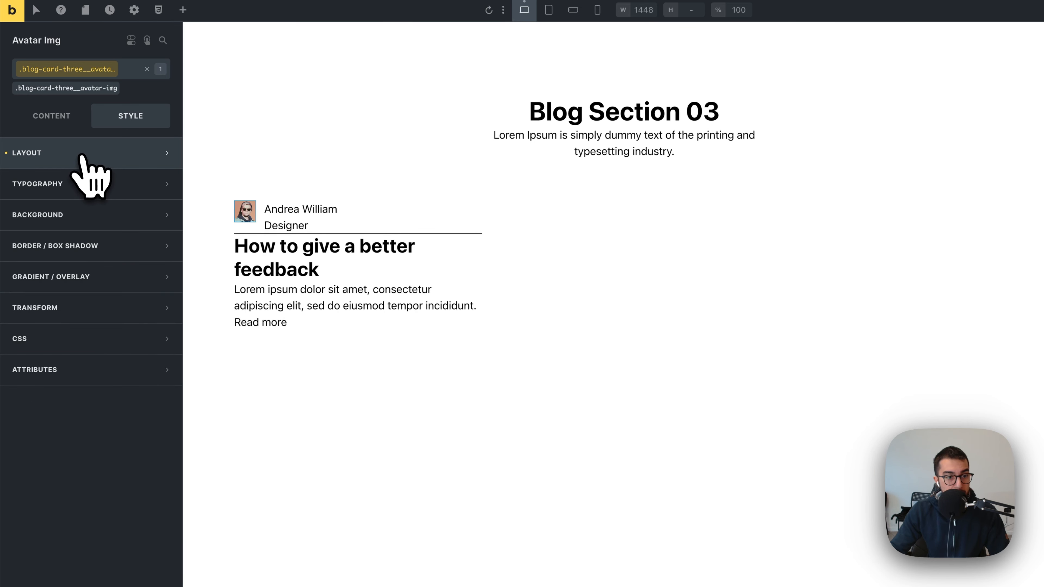
Round all four corners of the avatar image with the linked circle radius variable
click(77, 247)
click(162, 275)
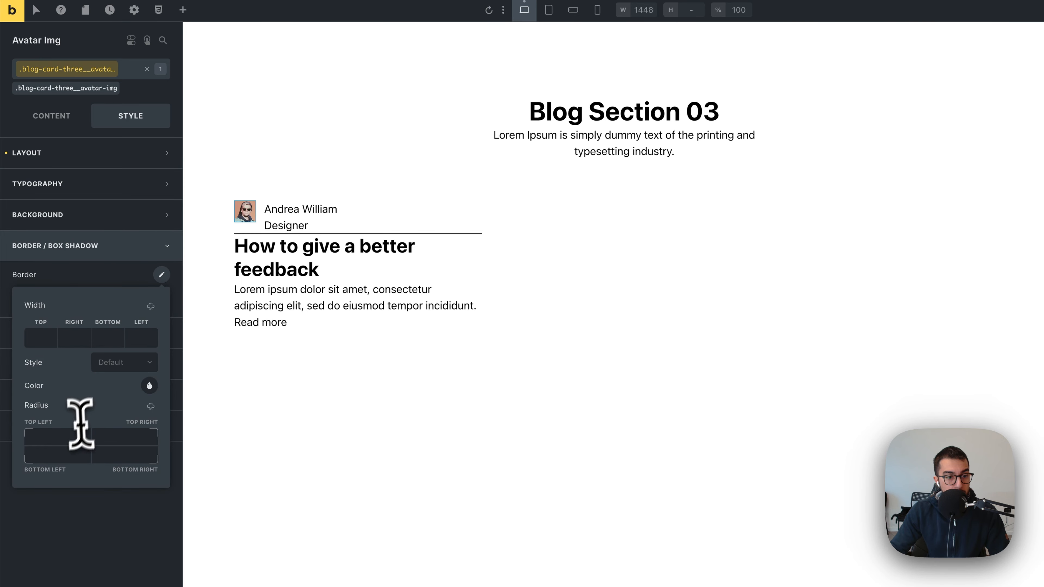
click(72, 438)
click(150, 407)
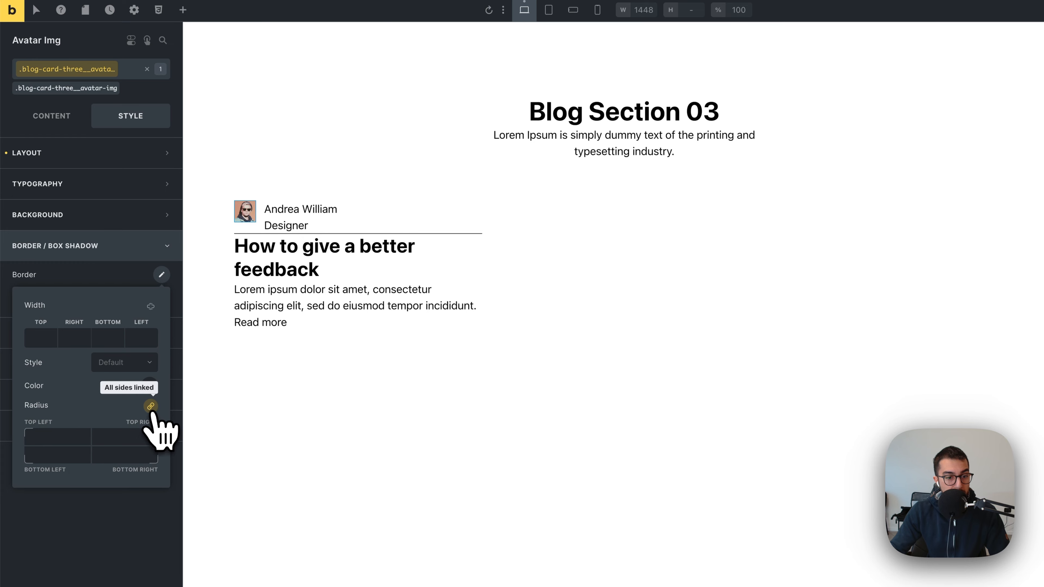
click(82, 436)
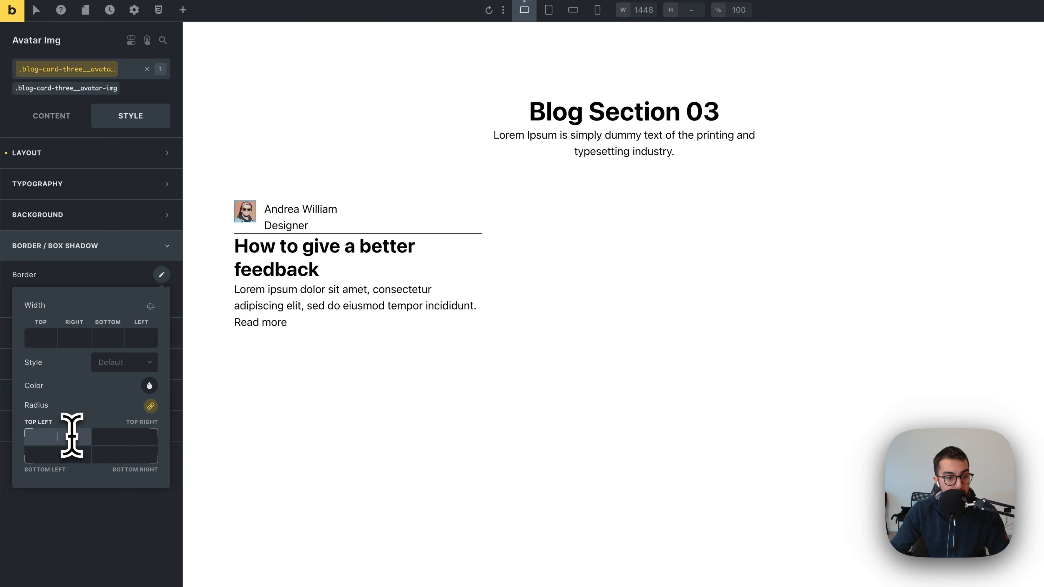
right_click(72, 437)
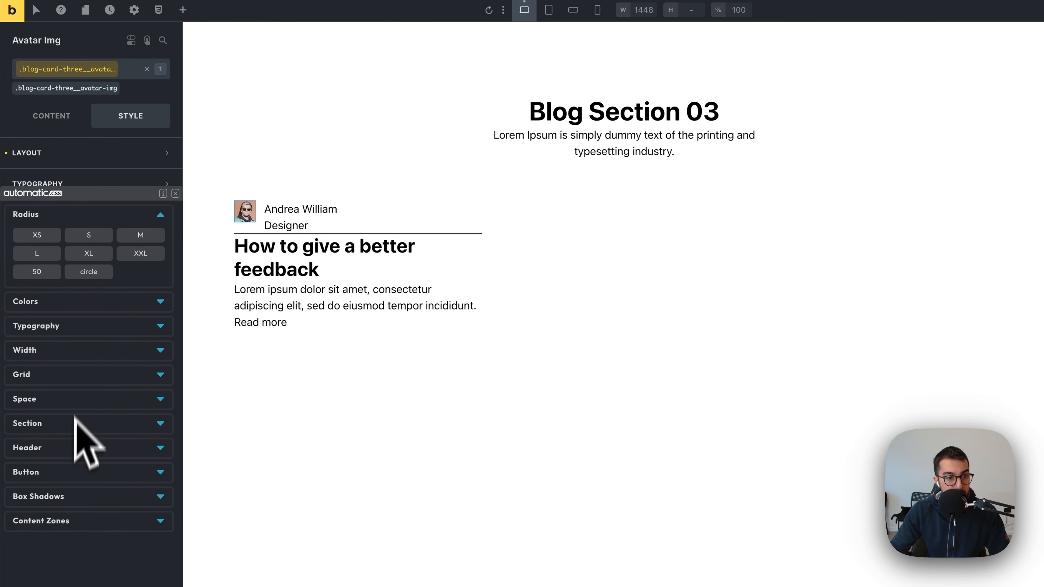
click(94, 277)
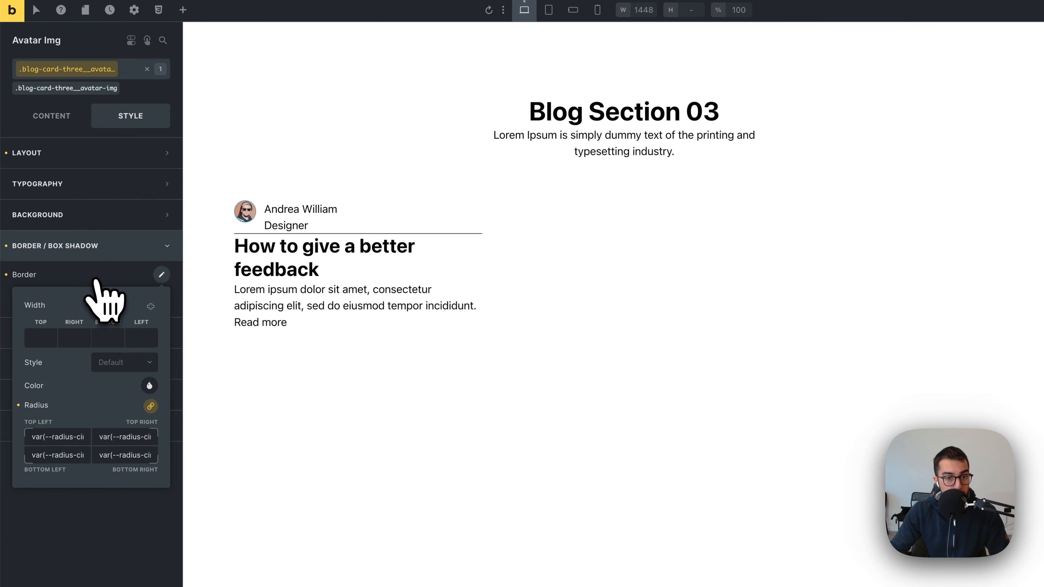
click(131, 278)
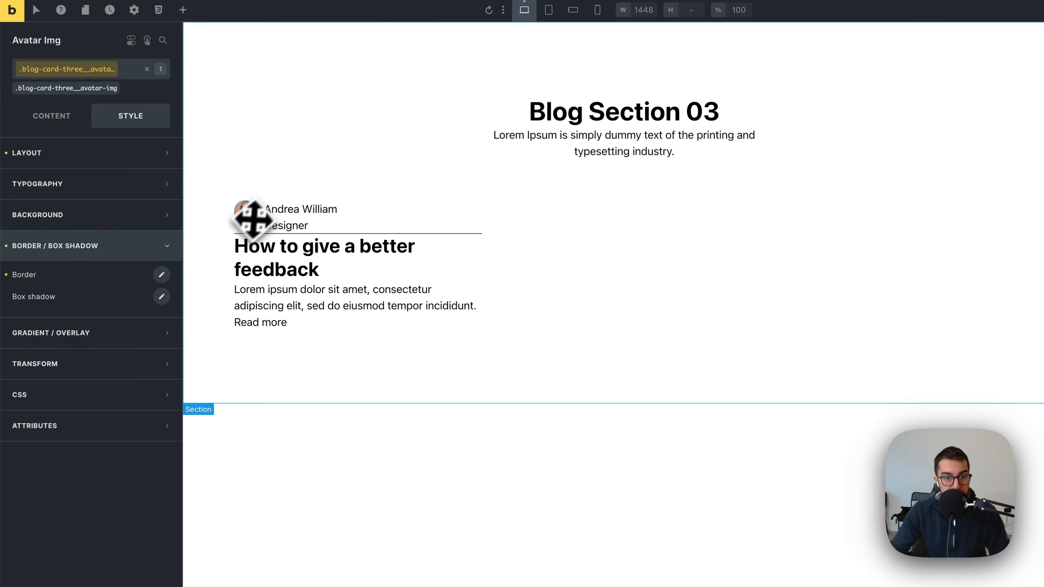
Set the font size of the author name class blog-card-three__author-name to var(--text-s)
click(293, 210)
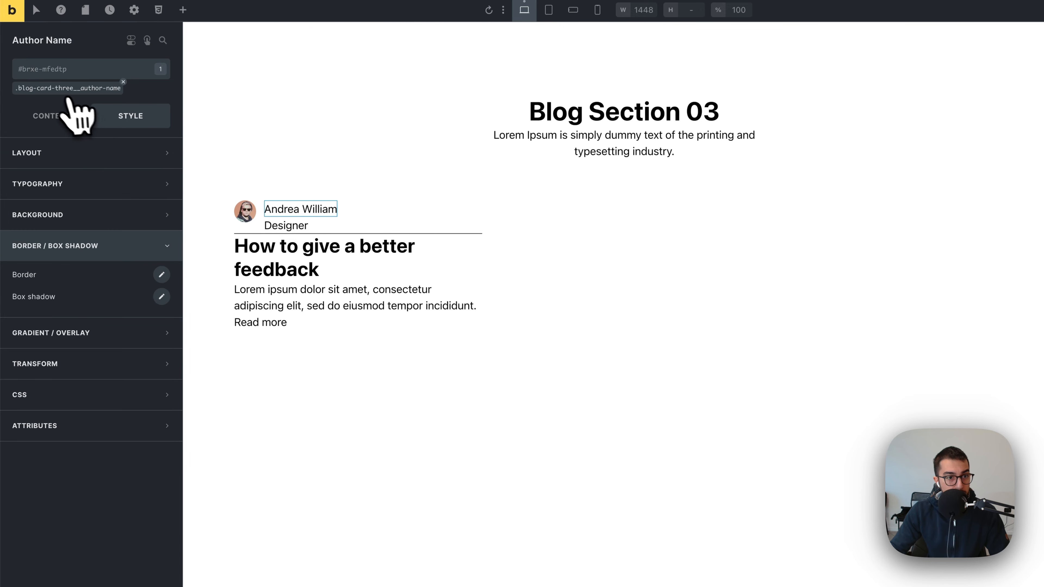
click(60, 92)
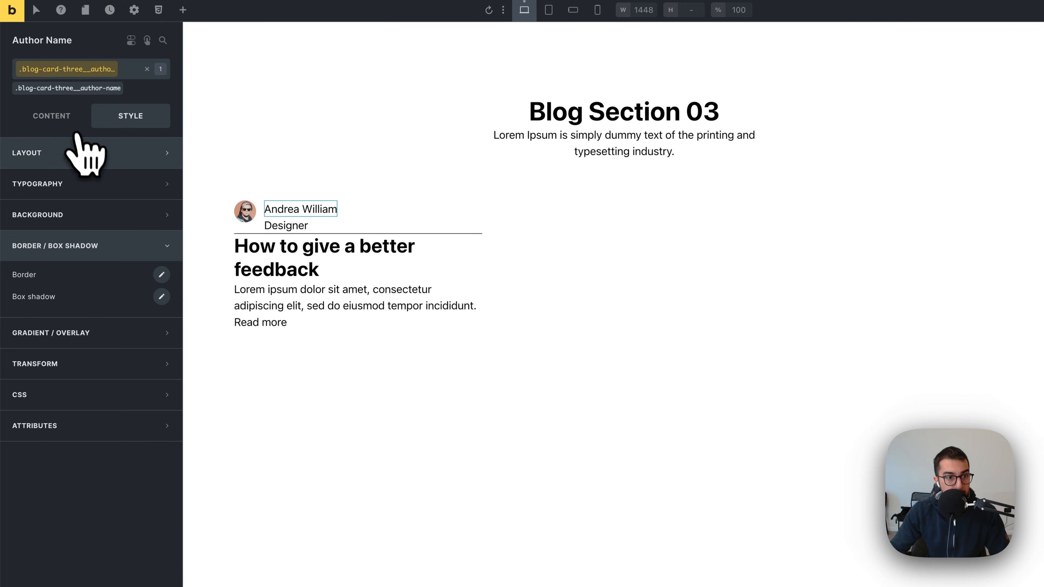
click(86, 183)
click(143, 237)
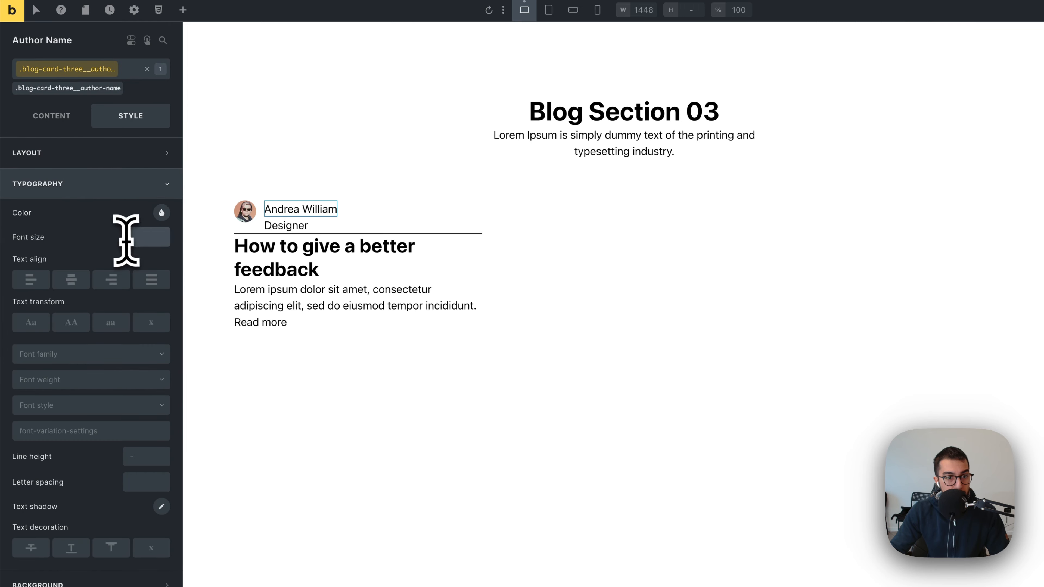
right_click(134, 241)
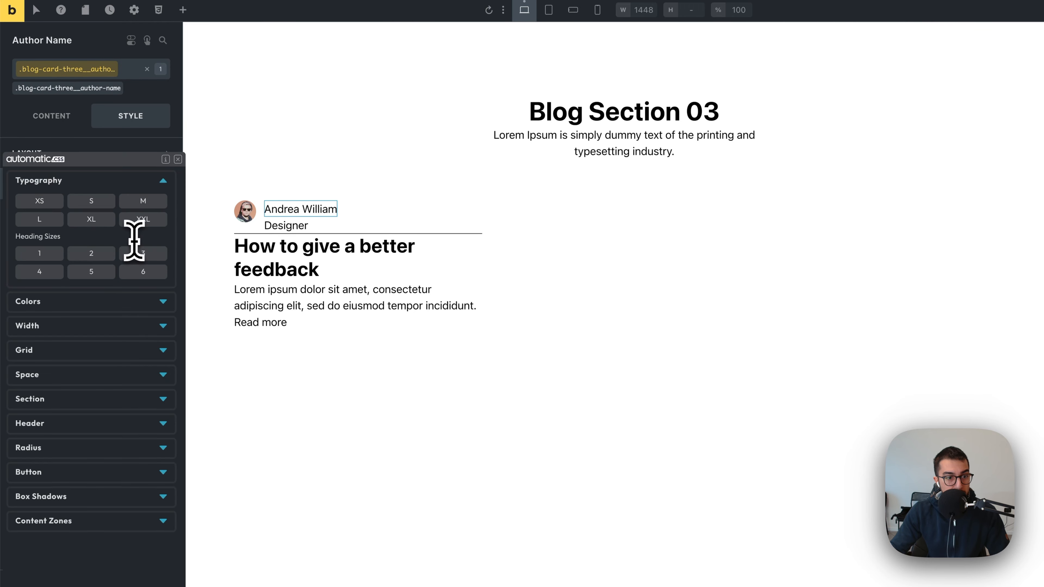
click(98, 205)
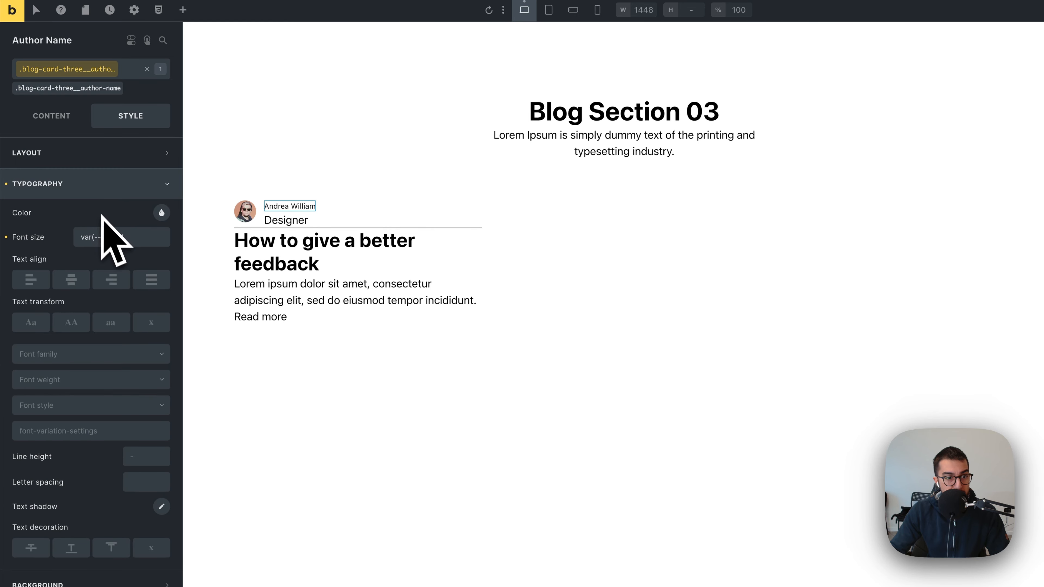
Set the author name's font weight to 800 and align its text left
click(66, 380)
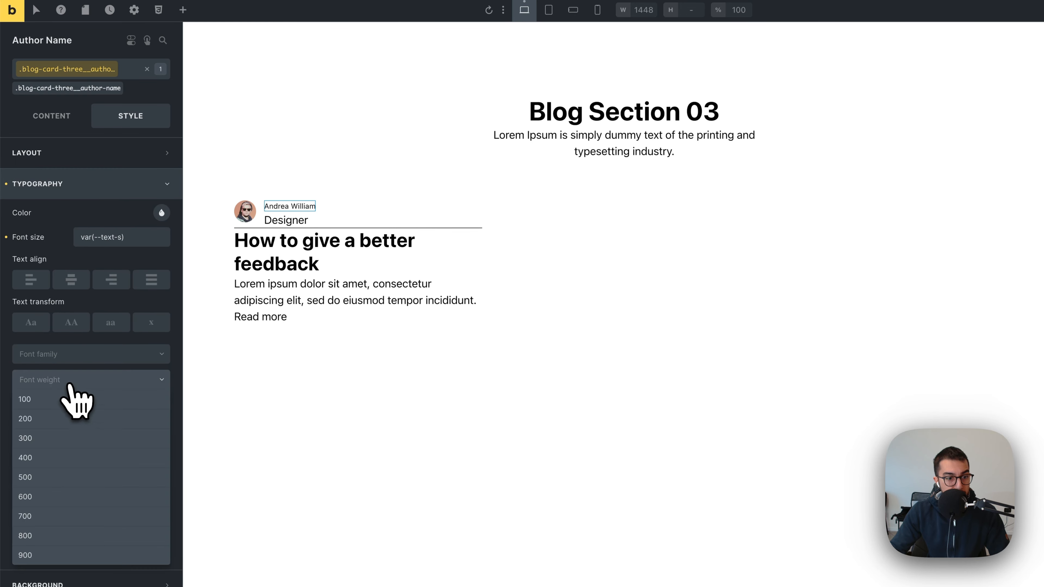
click(51, 501)
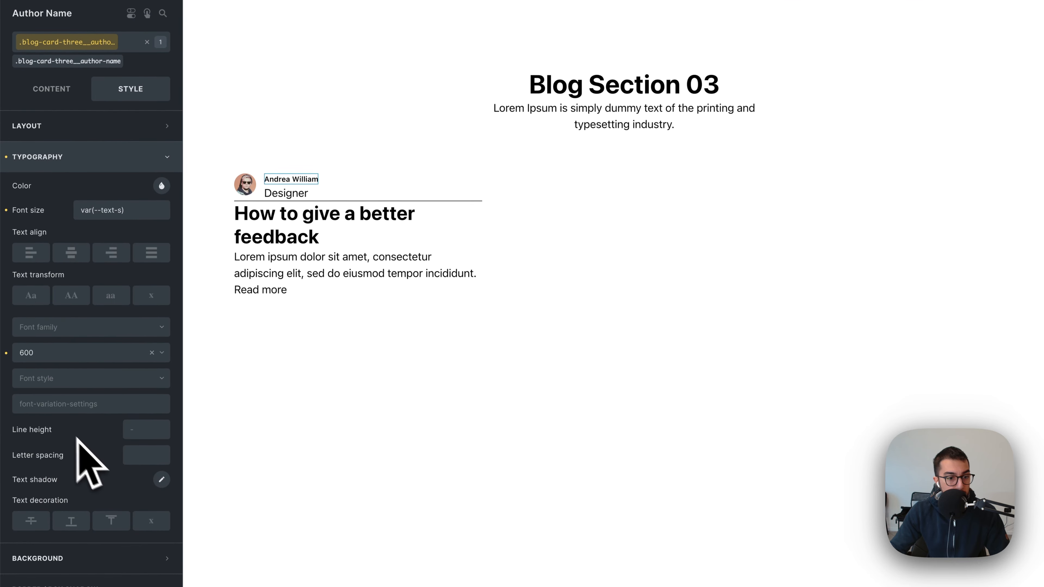
click(47, 356)
click(52, 509)
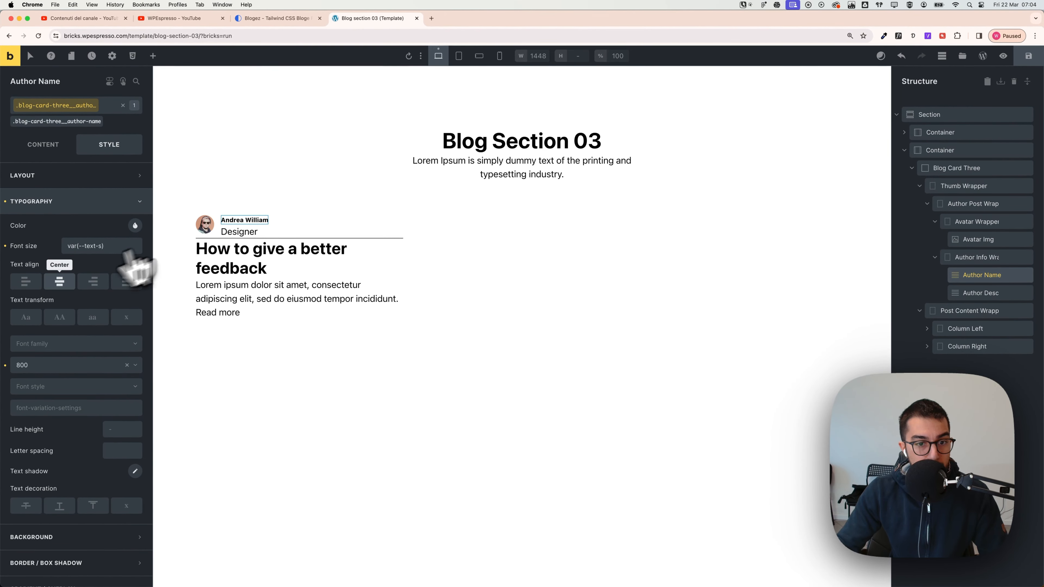
click(26, 282)
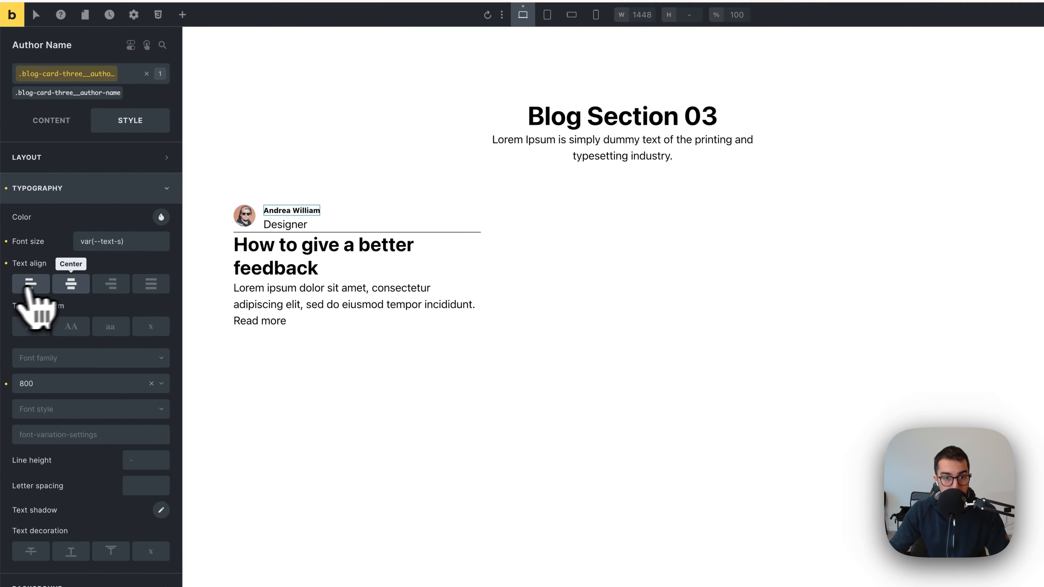
Give the Designer author description a font size of var(--text-xs) and left text alignment
click(276, 227)
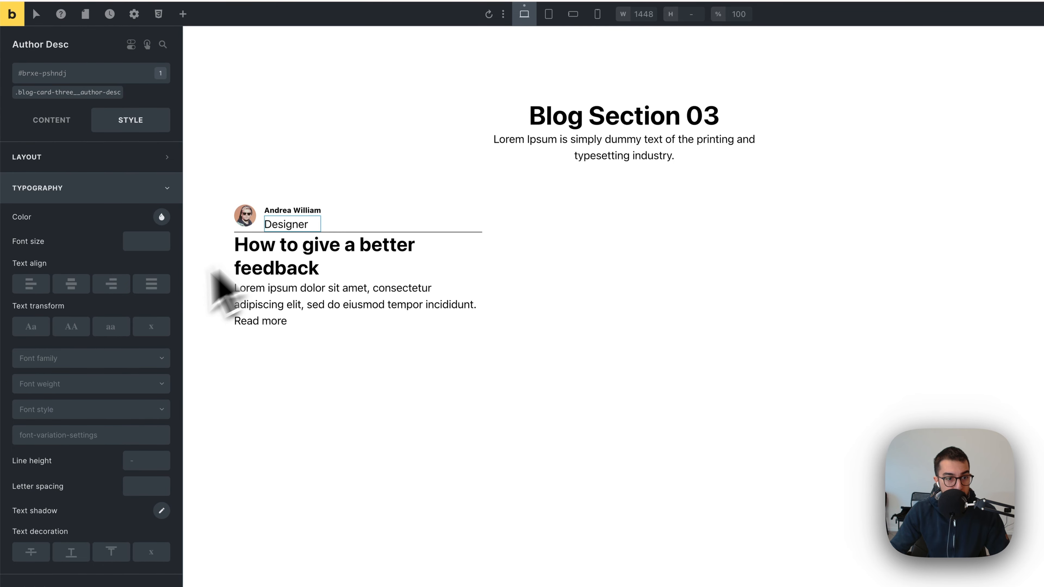
right_click(148, 242)
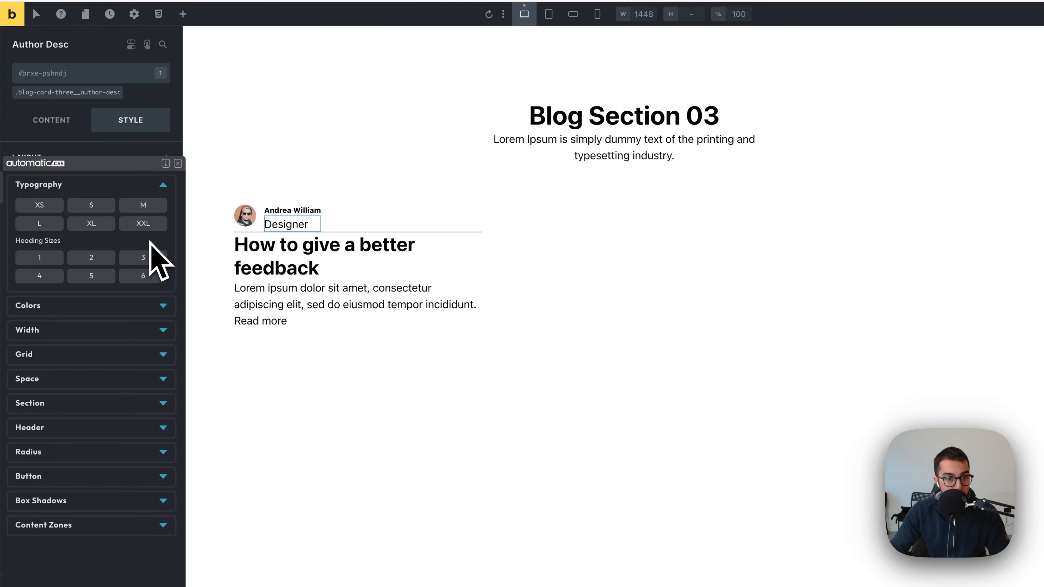
click(50, 206)
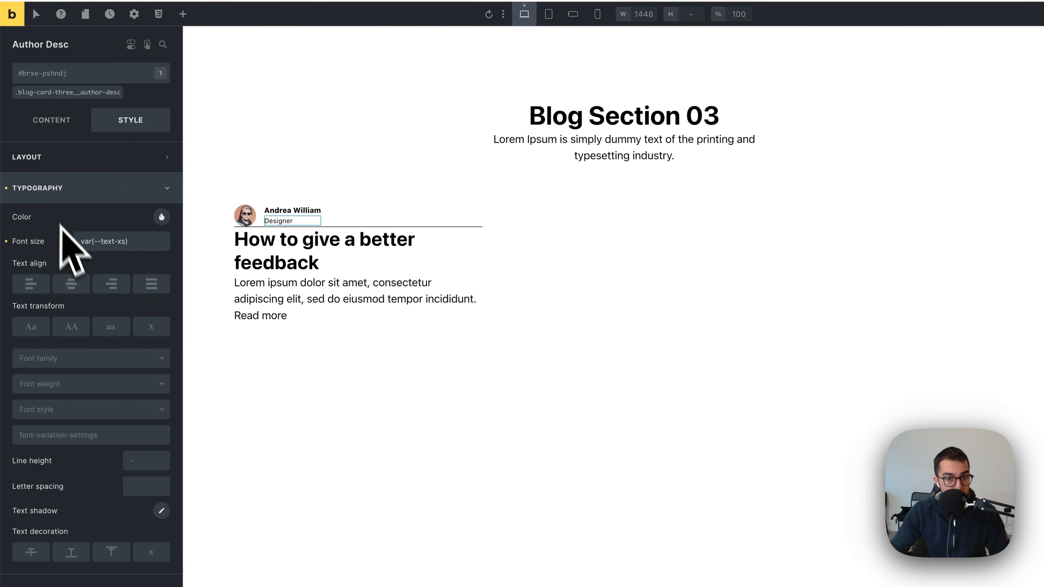
click(34, 289)
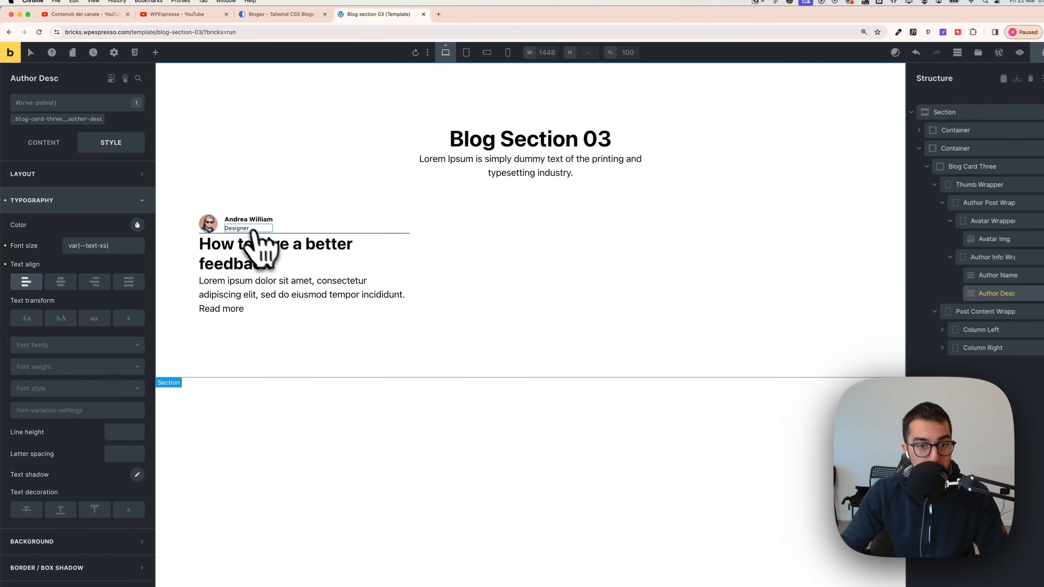
Collapse the avatar wrapper and the author info wrapper in the structure
click(968, 260)
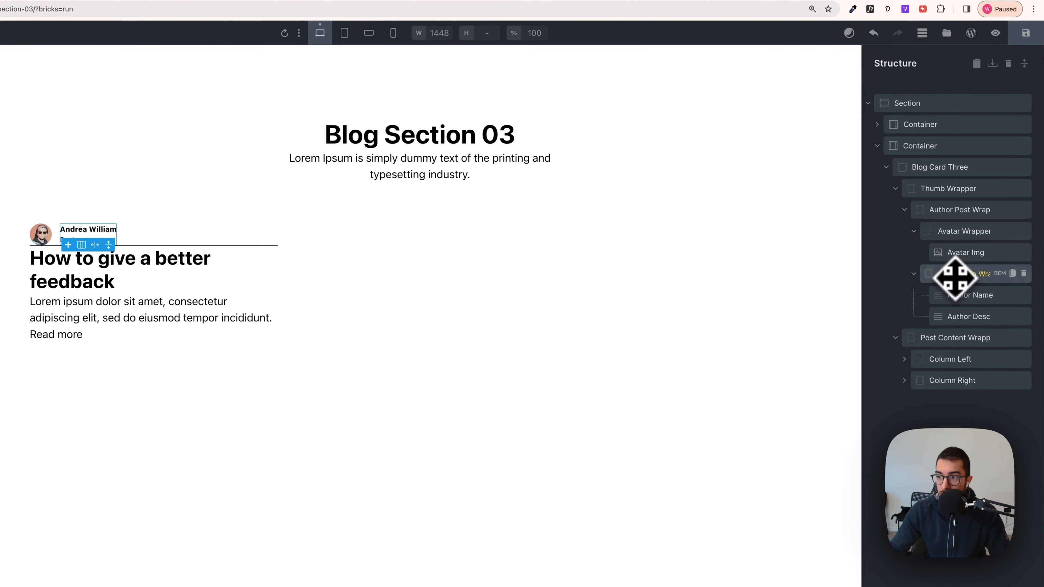
click(955, 241)
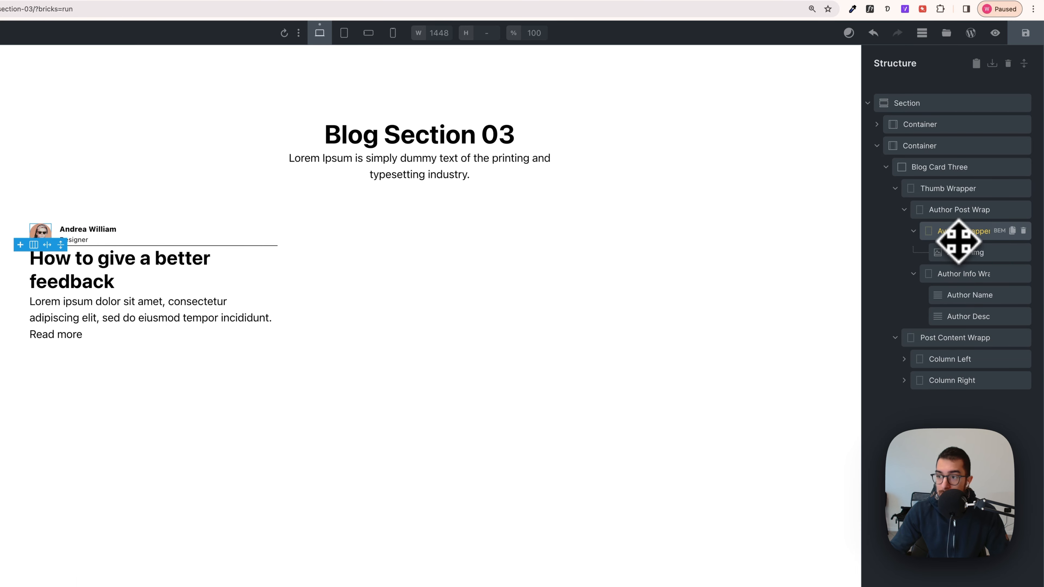
click(914, 232)
click(913, 253)
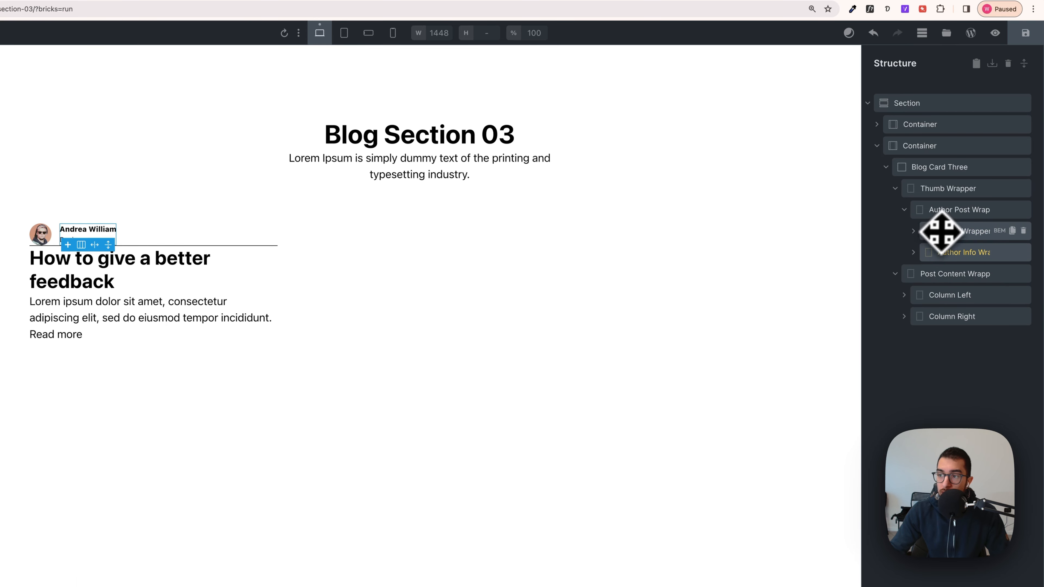
Set the padding of the author post wrapper class to var(--space-xs) on all sides
click(953, 215)
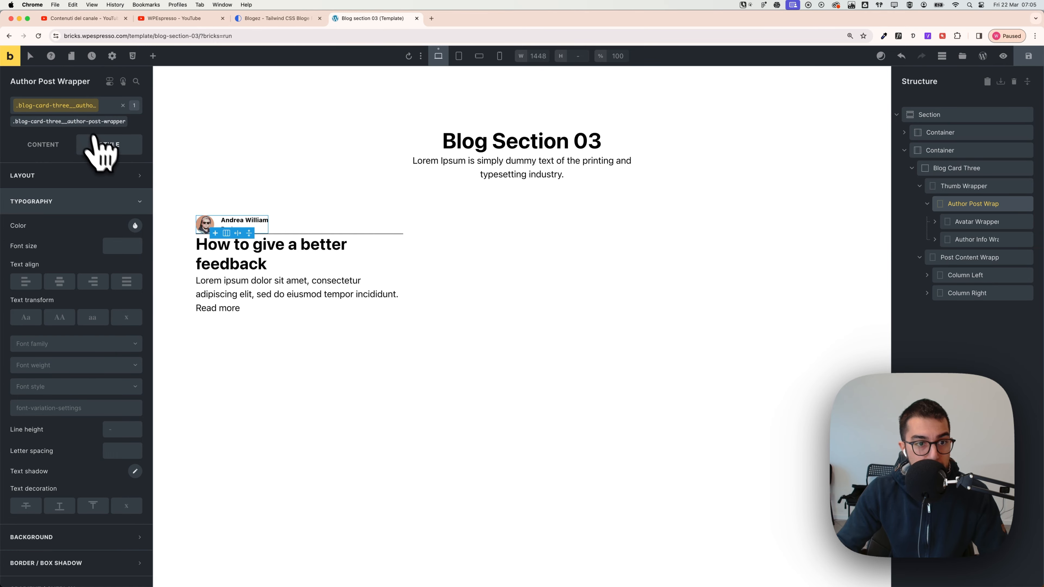
click(94, 183)
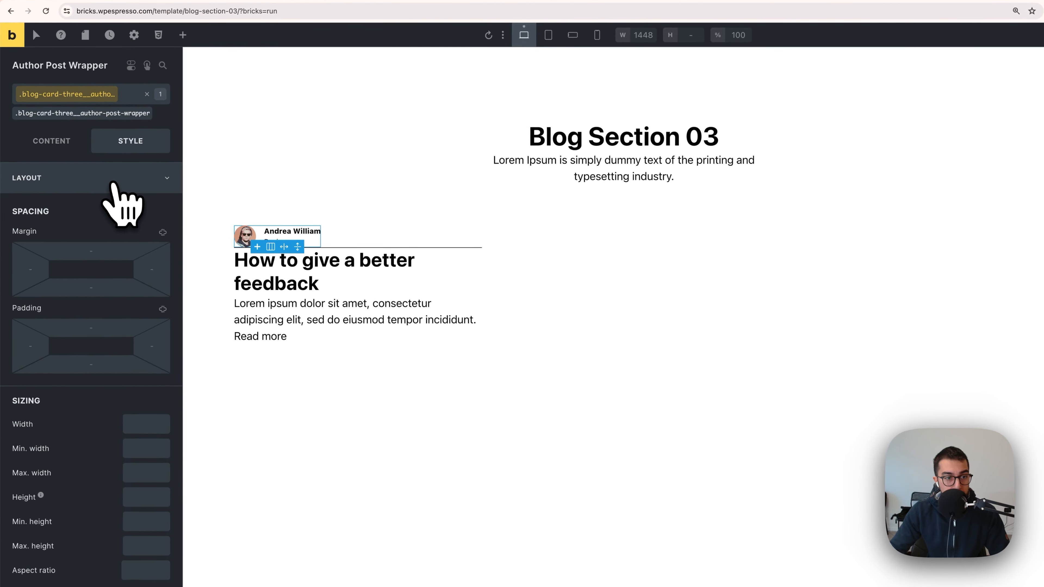
click(94, 322)
click(89, 226)
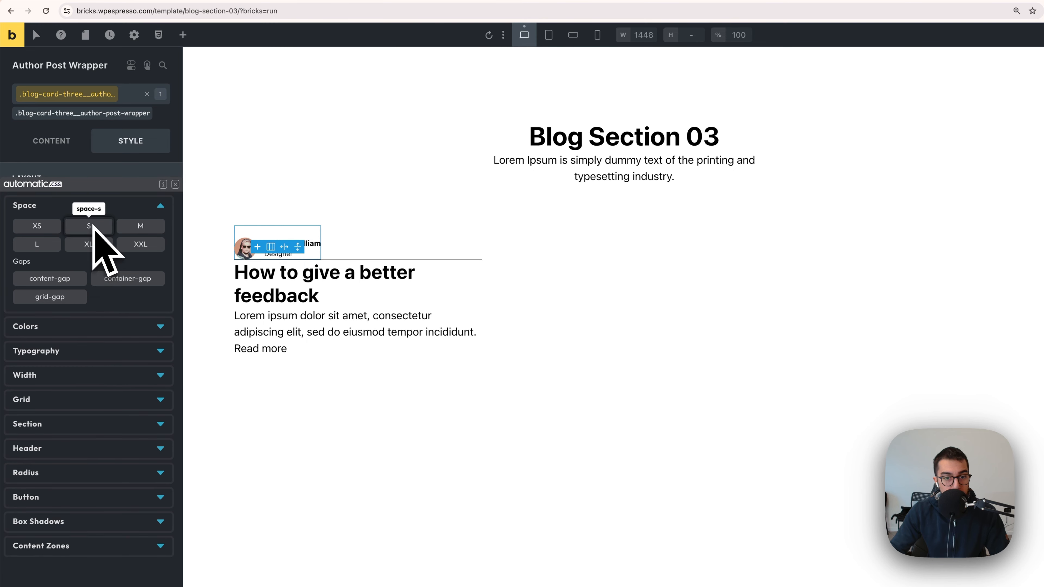
click(37, 227)
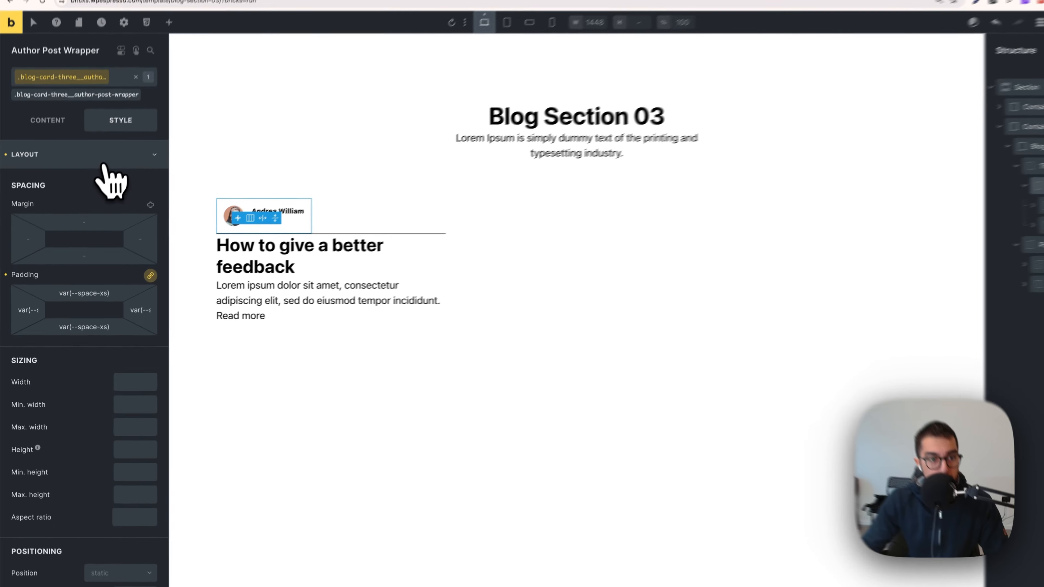
Set the author post wrapper's background color to the white variable
click(91, 176)
click(70, 228)
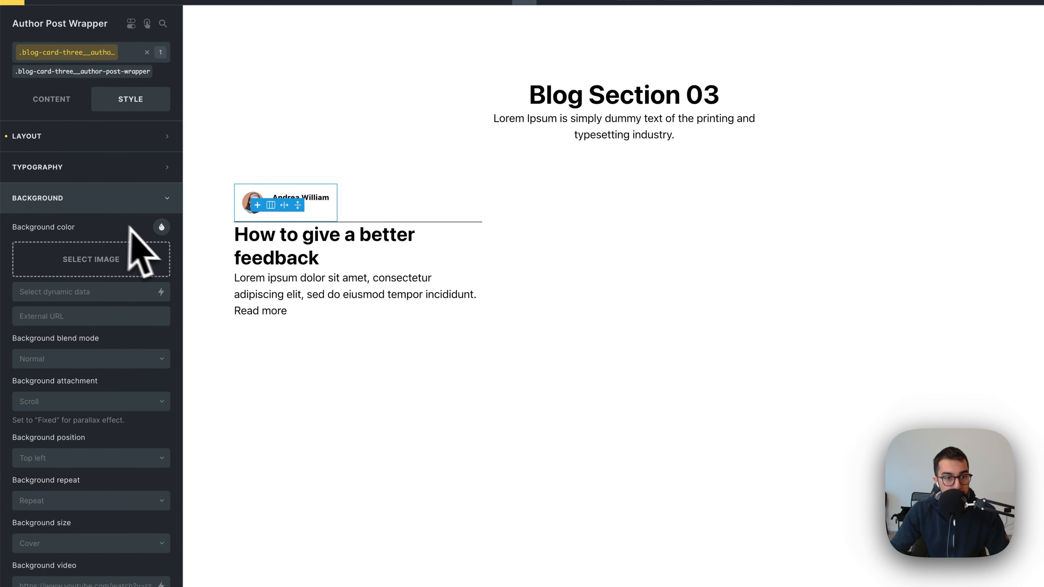
click(162, 227)
scroll(124, 329, down, 5)
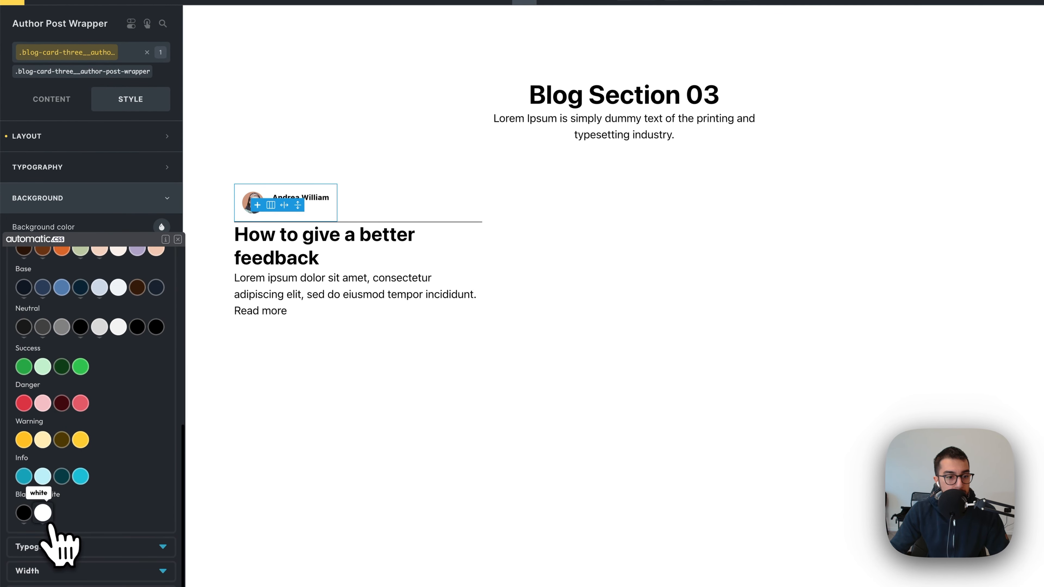
click(43, 513)
click(113, 208)
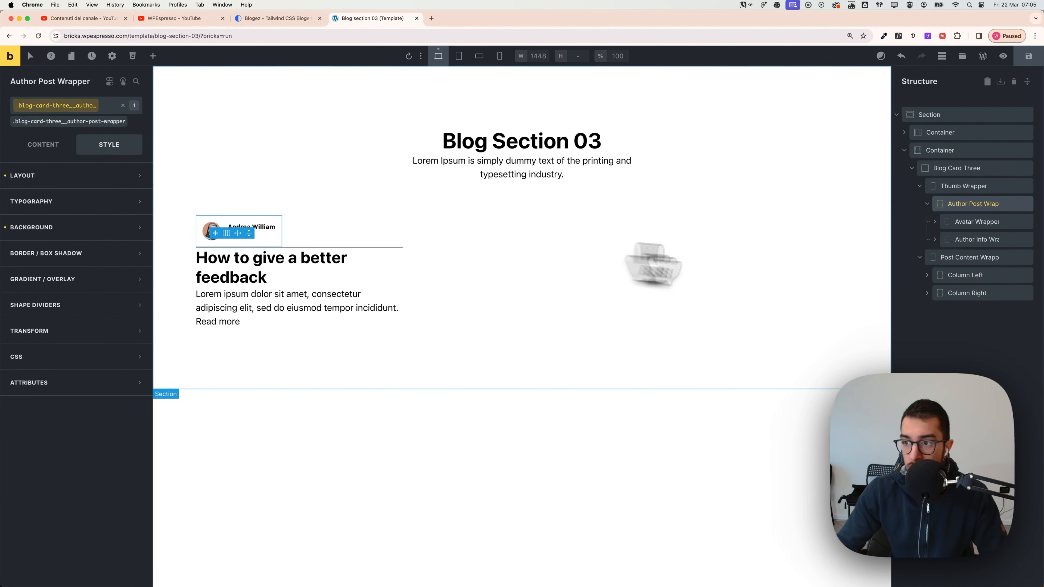
Collapse the author post wrapper and insert ux-review.jpg as the background image of the thumb wrapper class
click(927, 204)
drag(923, 229, 952, 215)
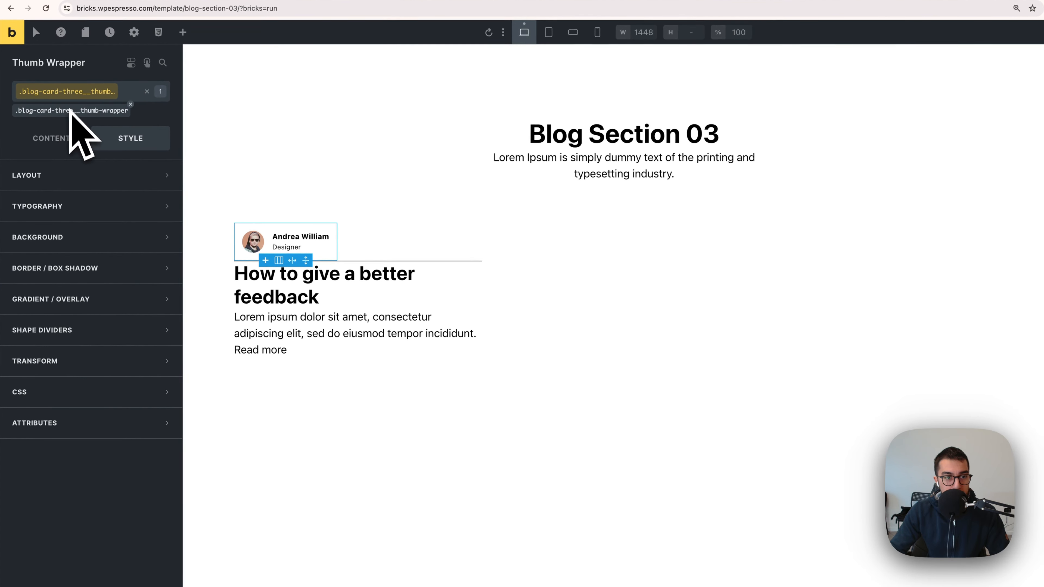
click(70, 140)
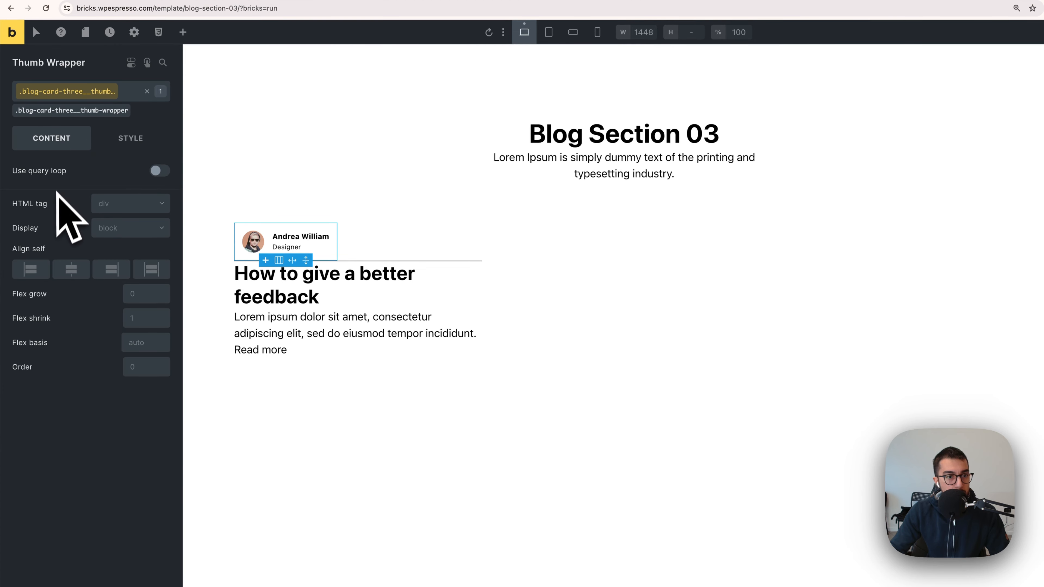
click(125, 145)
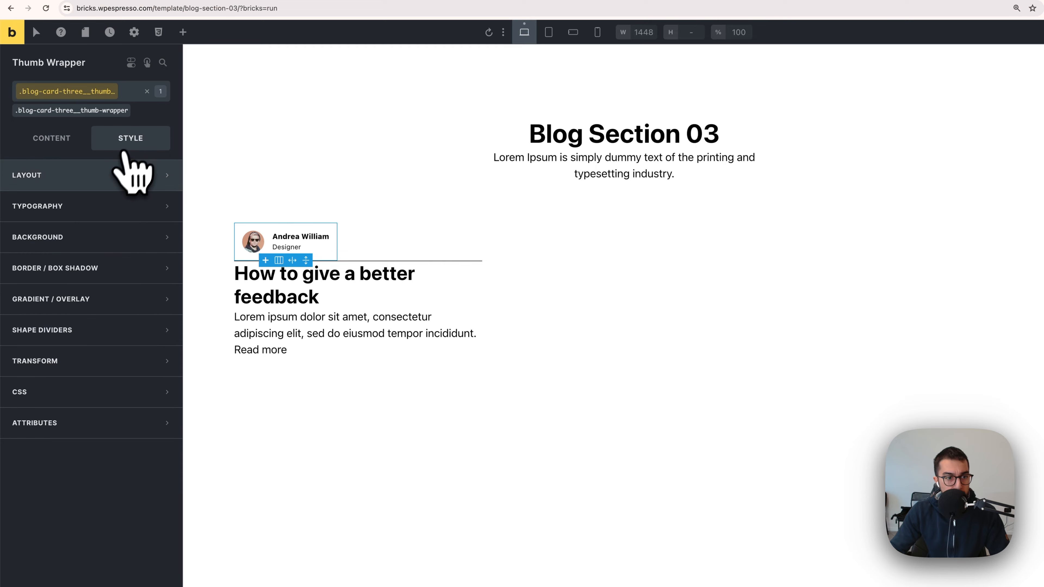
click(83, 244)
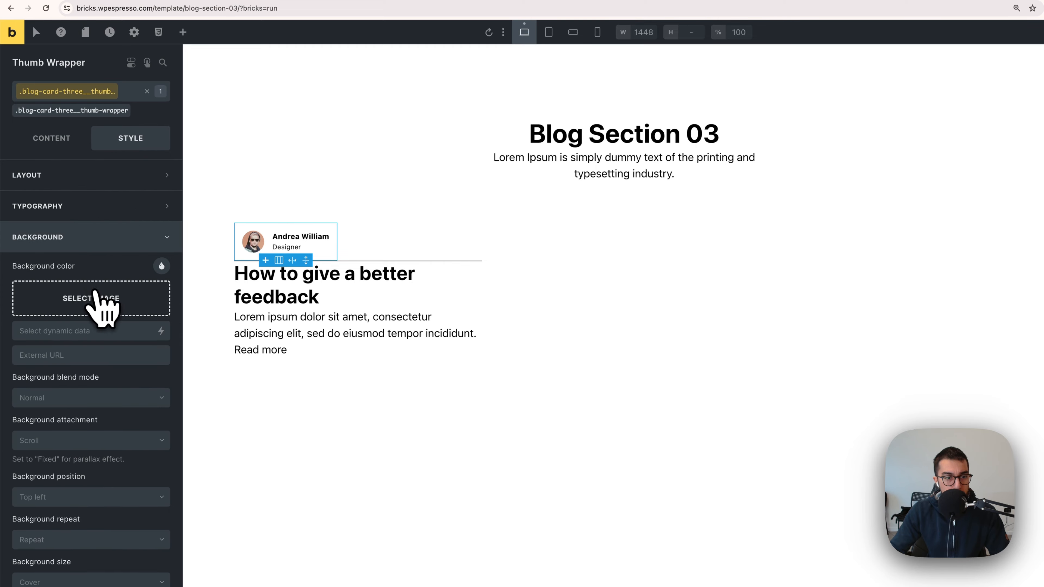
click(101, 303)
click(446, 372)
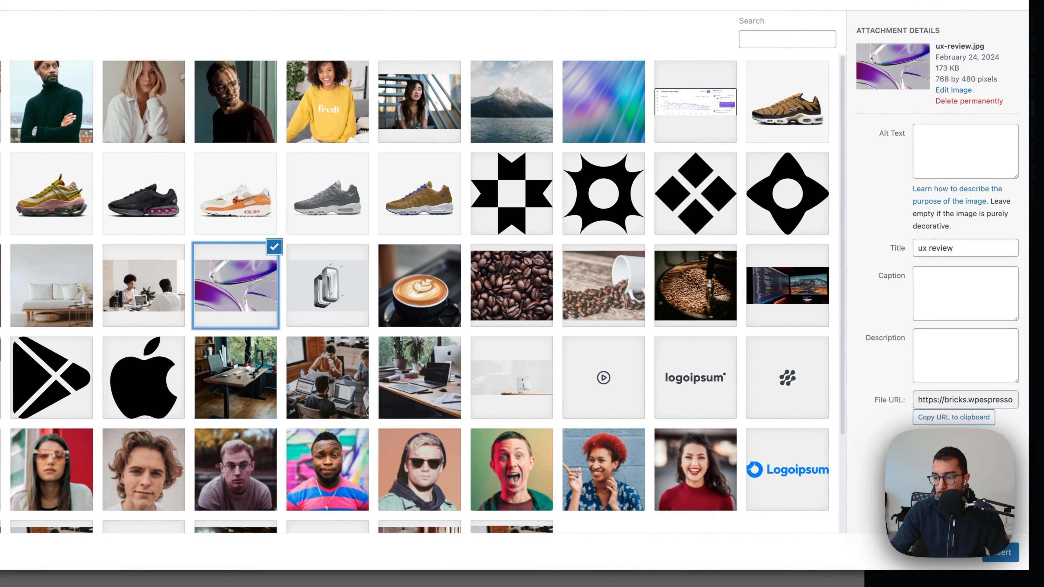
click(1001, 553)
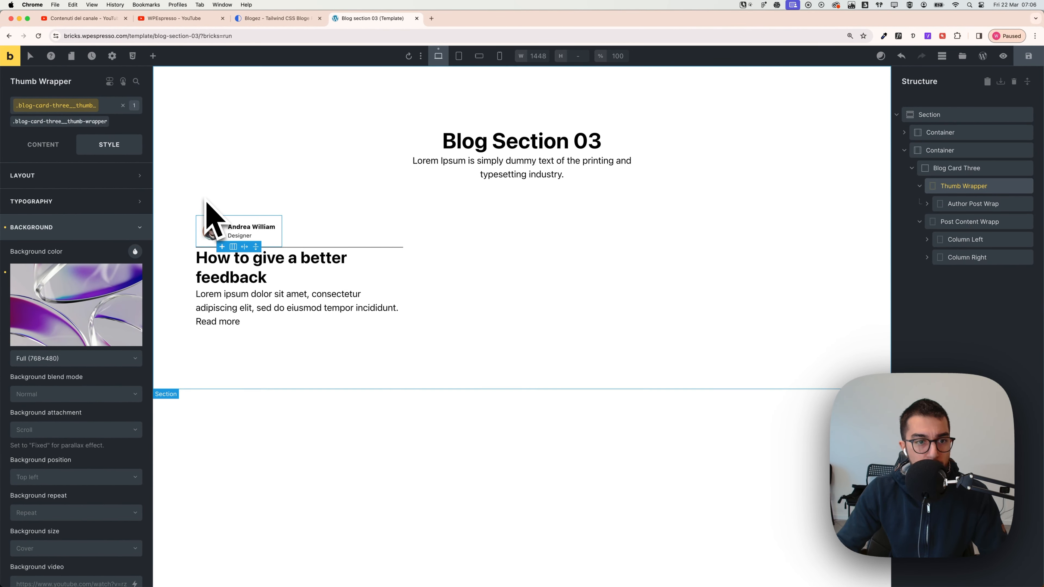
Give the thumb wrapper class a top padding of 10em and a width of 100%
click(41, 175)
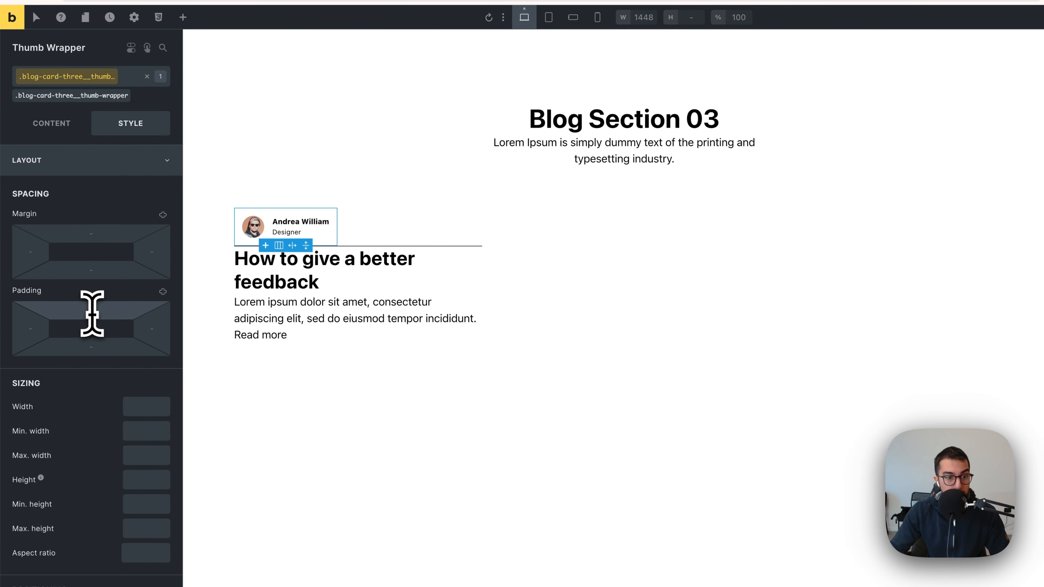
right_click(101, 315)
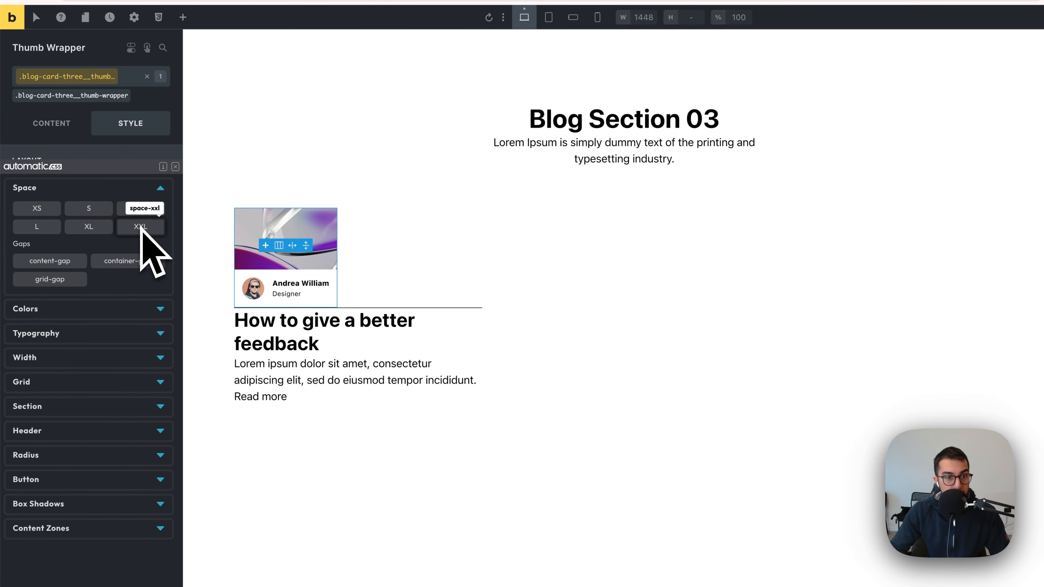
click(176, 166)
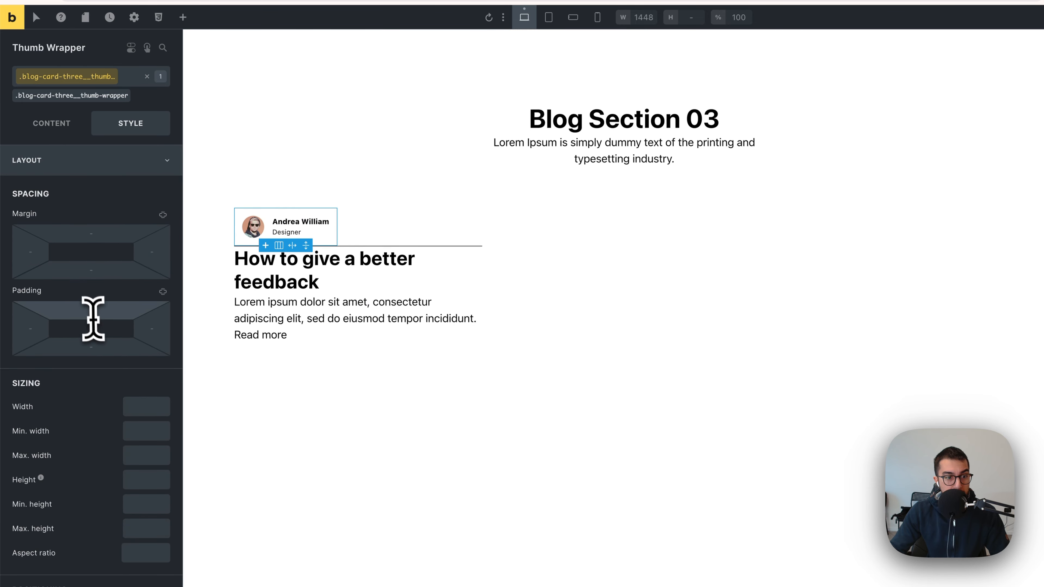
text(10em)
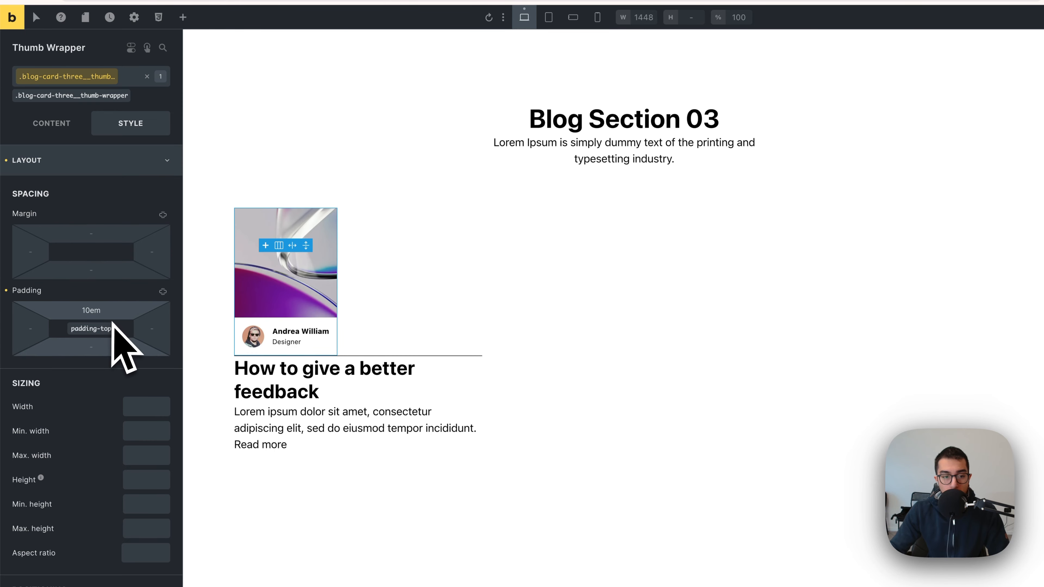
click(139, 407)
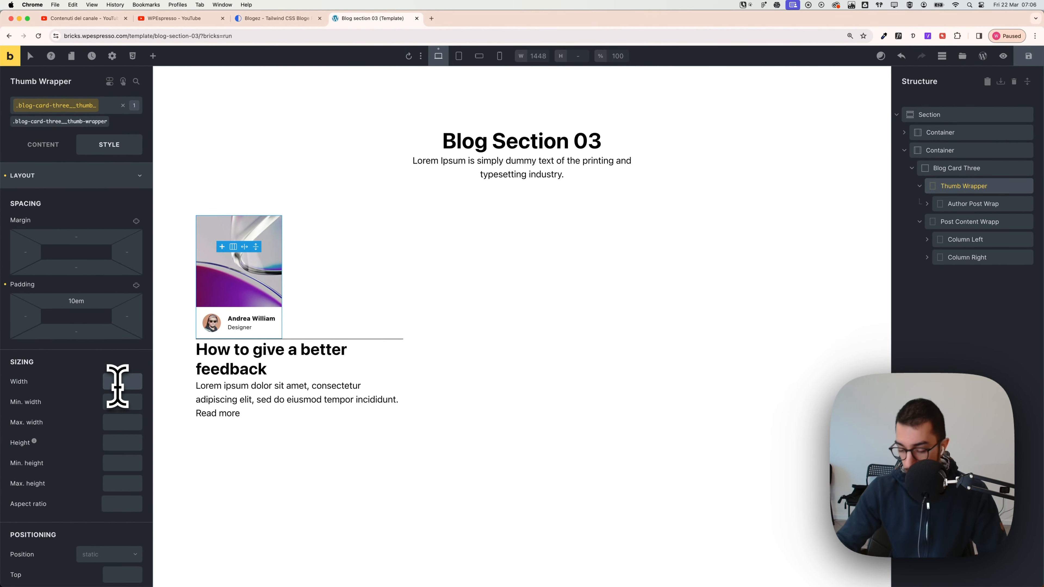
text(100%)
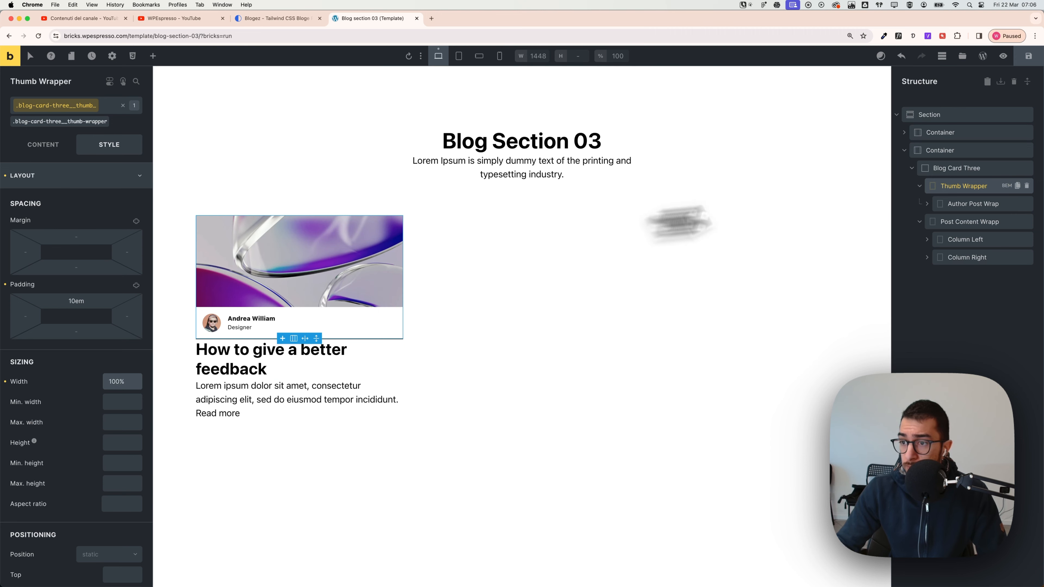
Set the width of the author post wrapper class to 10em
click(950, 204)
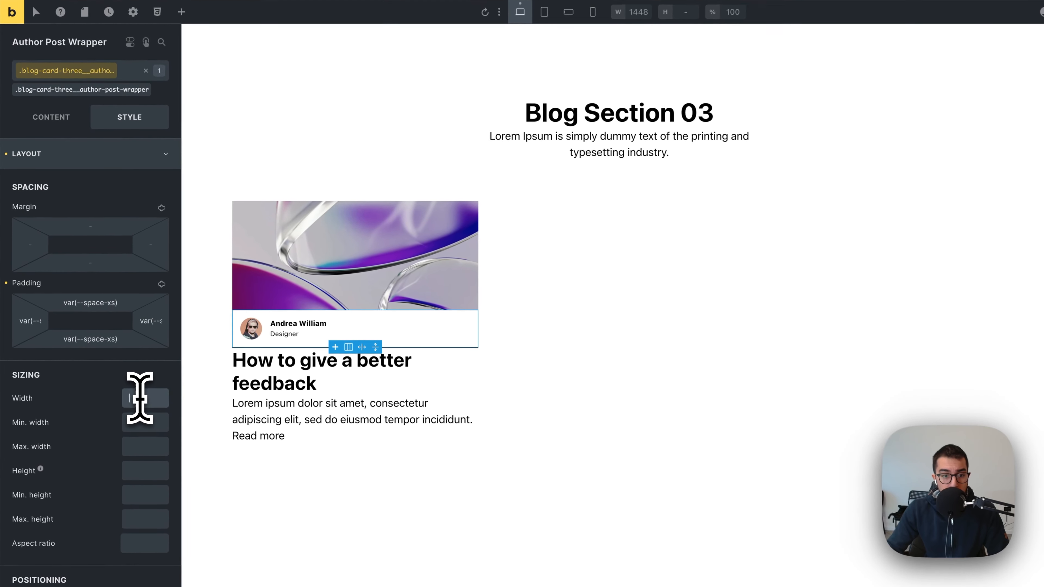
right_click(117, 380)
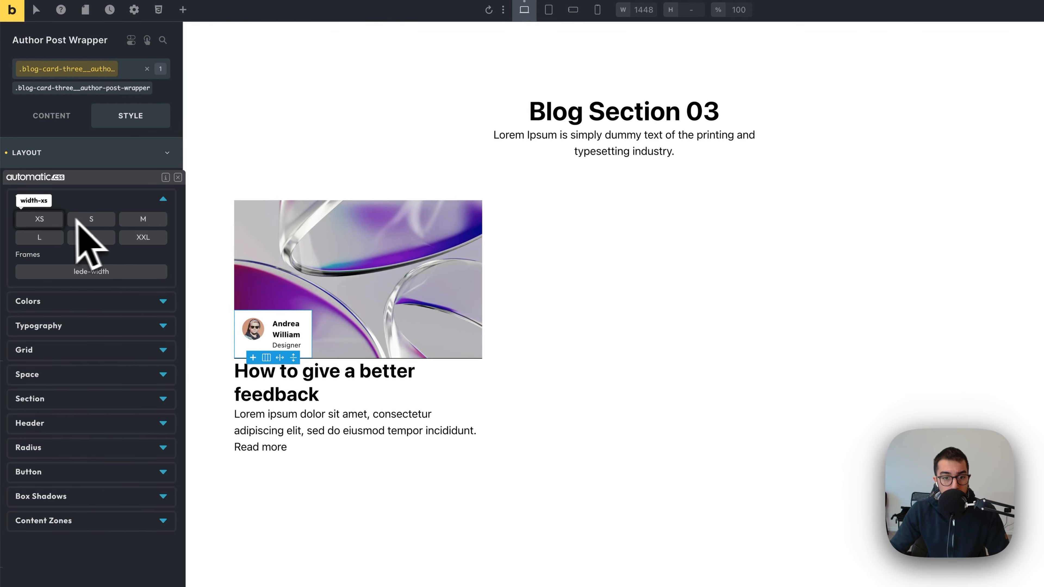
click(178, 178)
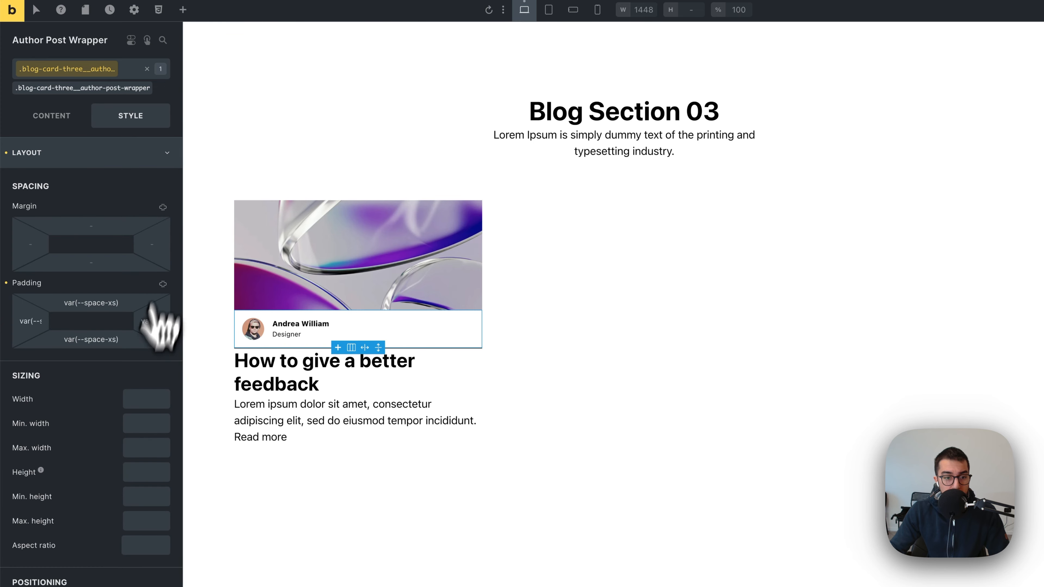
click(154, 399)
text(8)
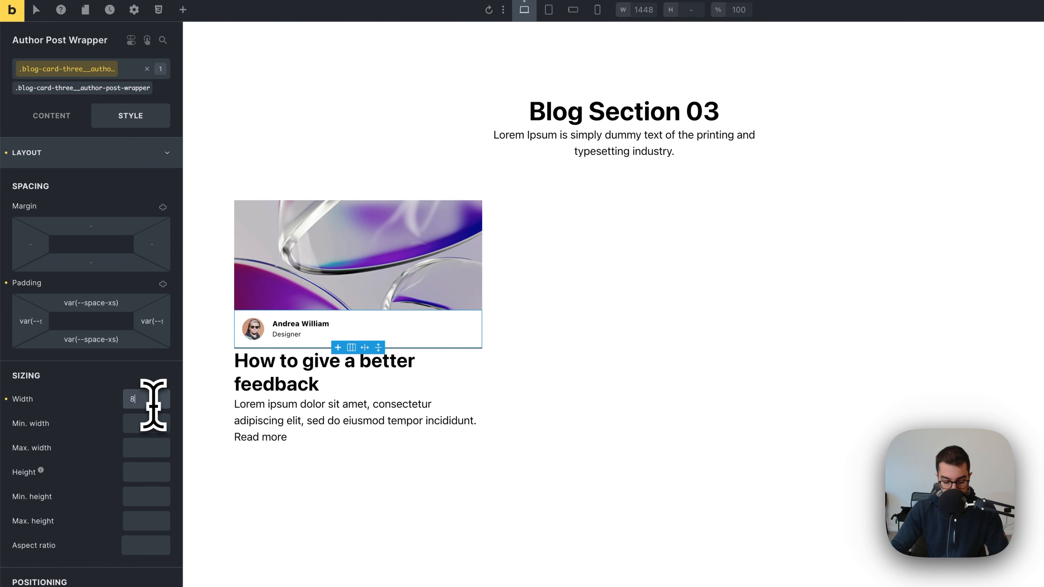
text(em)
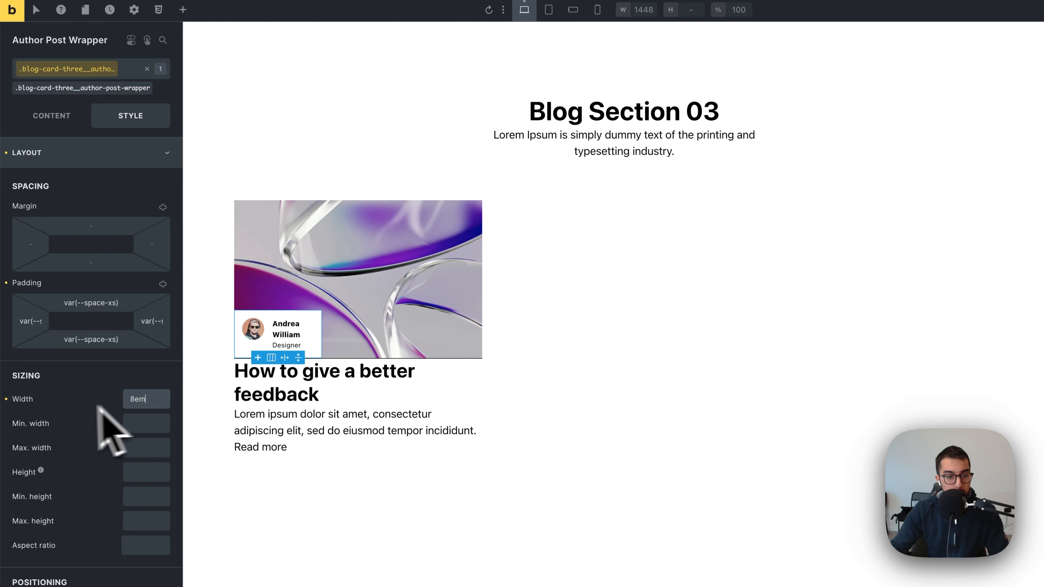
text(10)
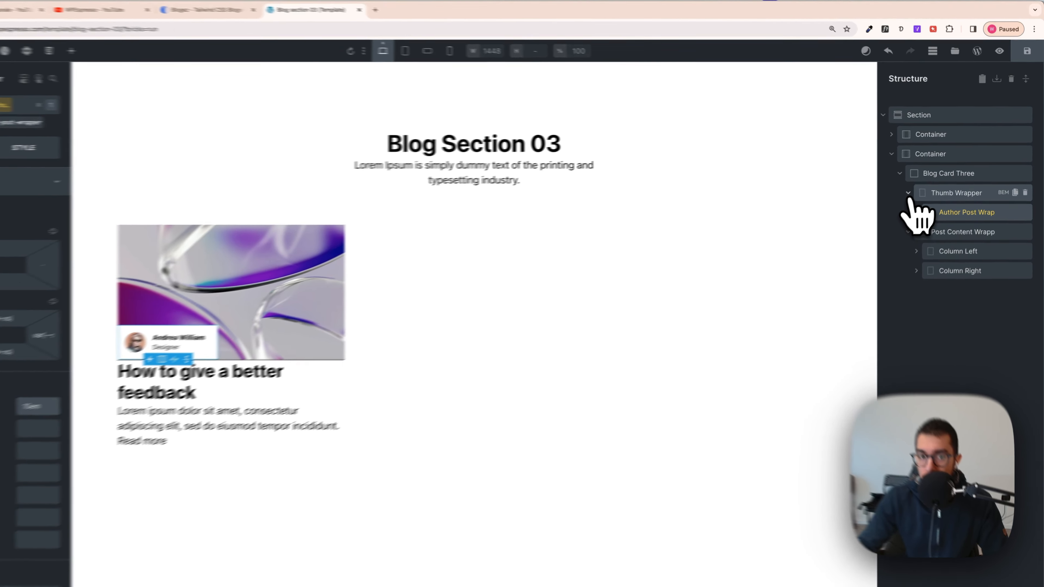
Collapse the thumb wrapper in the structure and compare the card's heading with the Blogez demo page
click(919, 186)
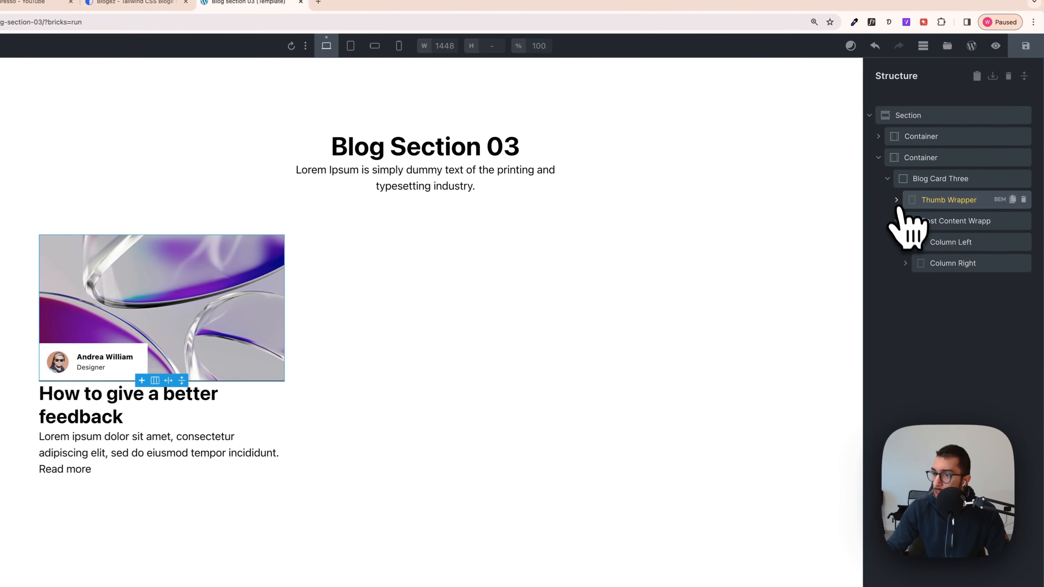
click(958, 203)
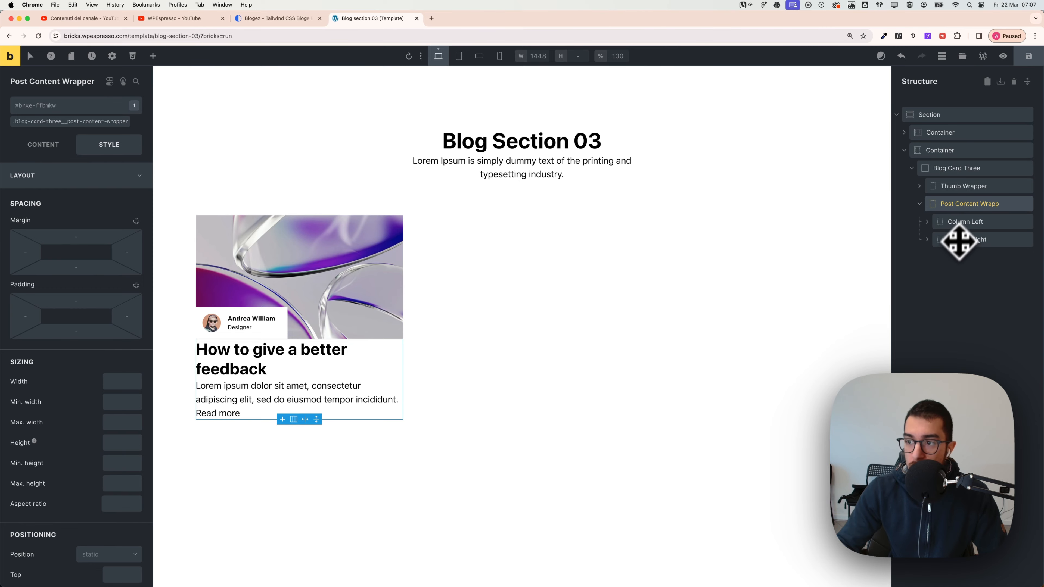
click(305, 350)
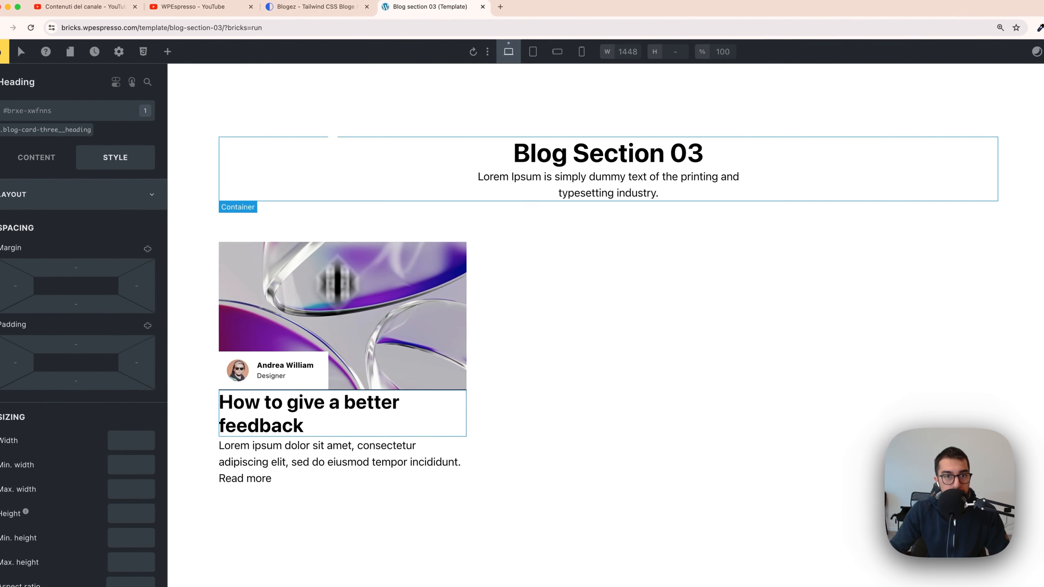
click(332, 11)
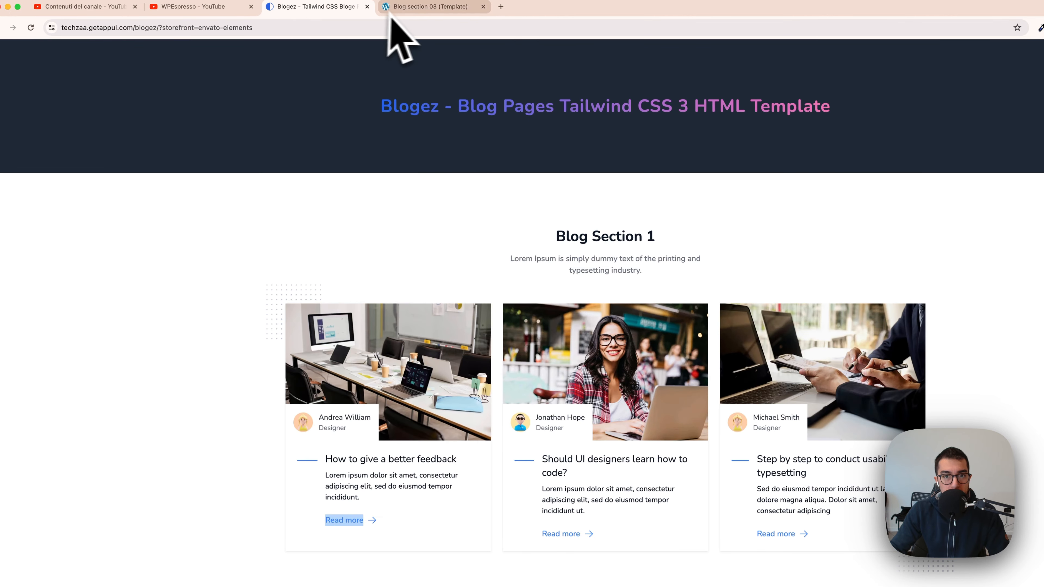
click(401, 8)
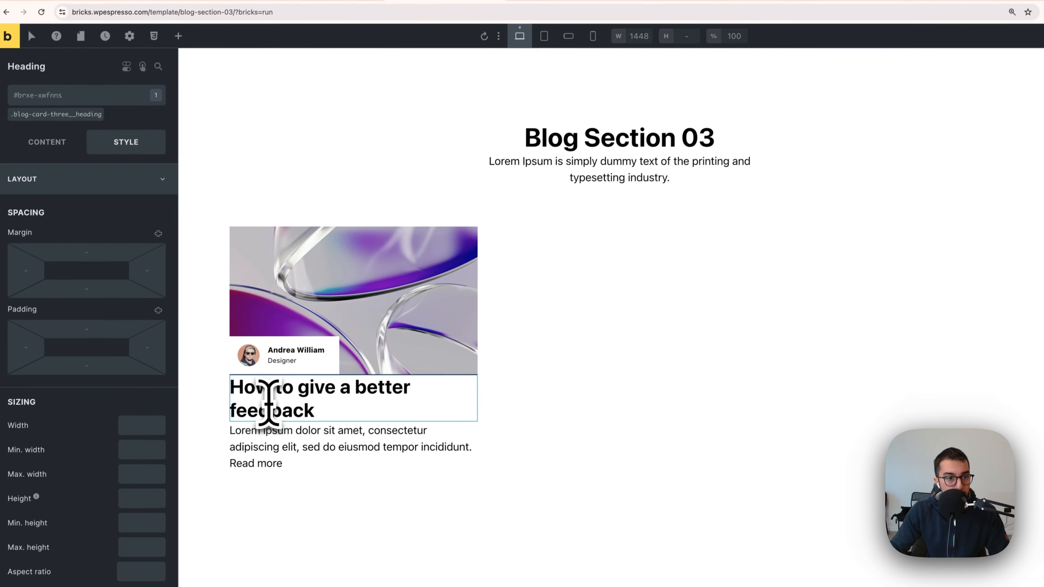
Set the font size of the card's heading class to var(--text-m)
click(46, 131)
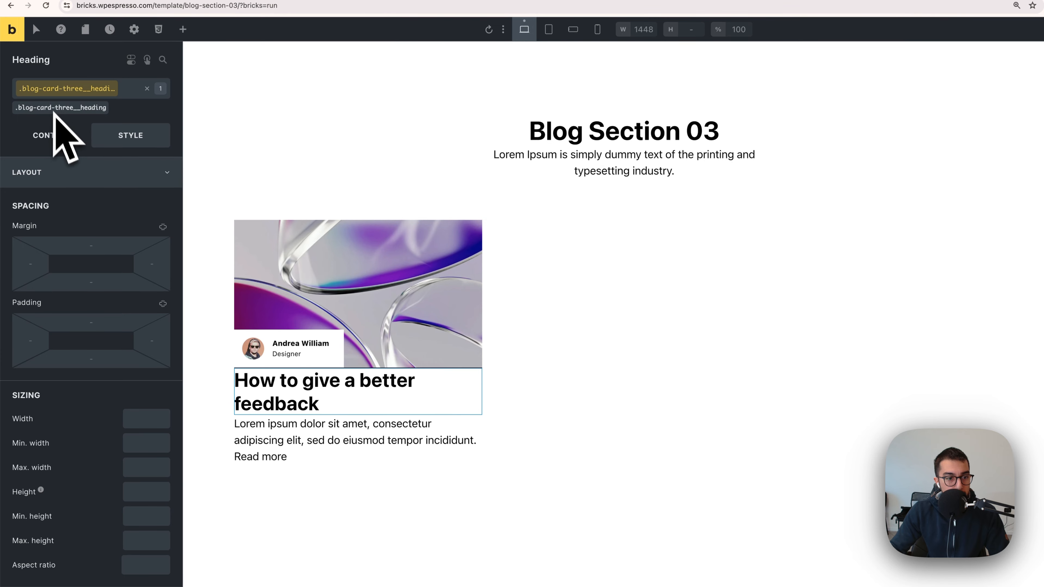
click(105, 181)
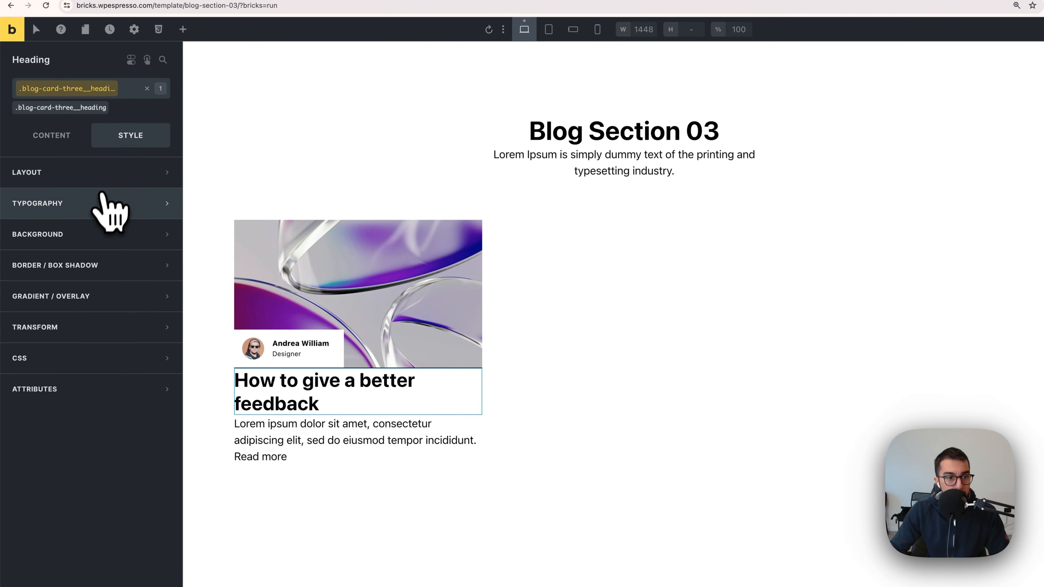
click(108, 203)
right_click(137, 257)
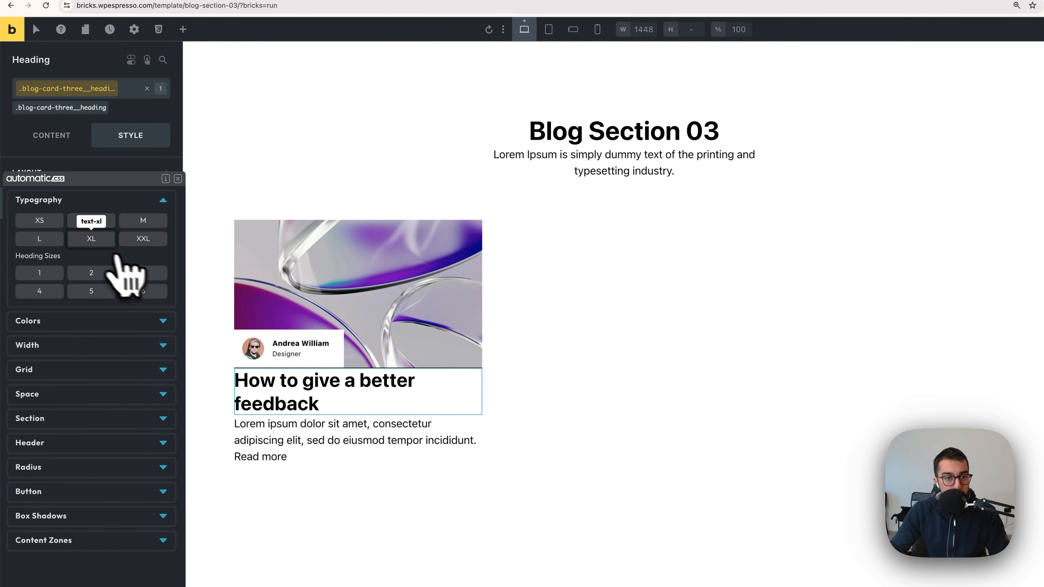
click(151, 222)
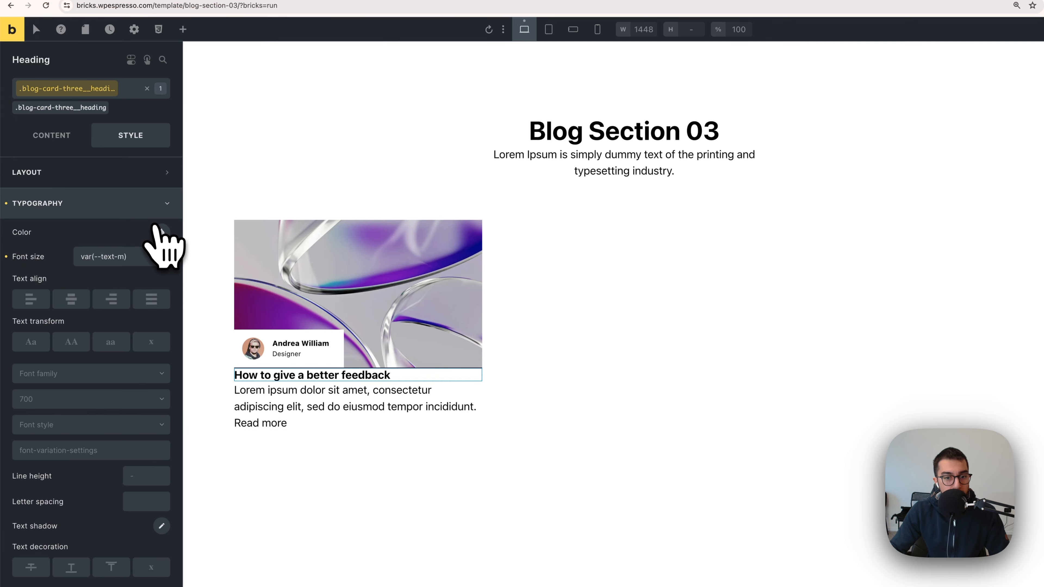
Set the font size of the card's basic text class to calc(var(--text-s)*1.3)
click(347, 394)
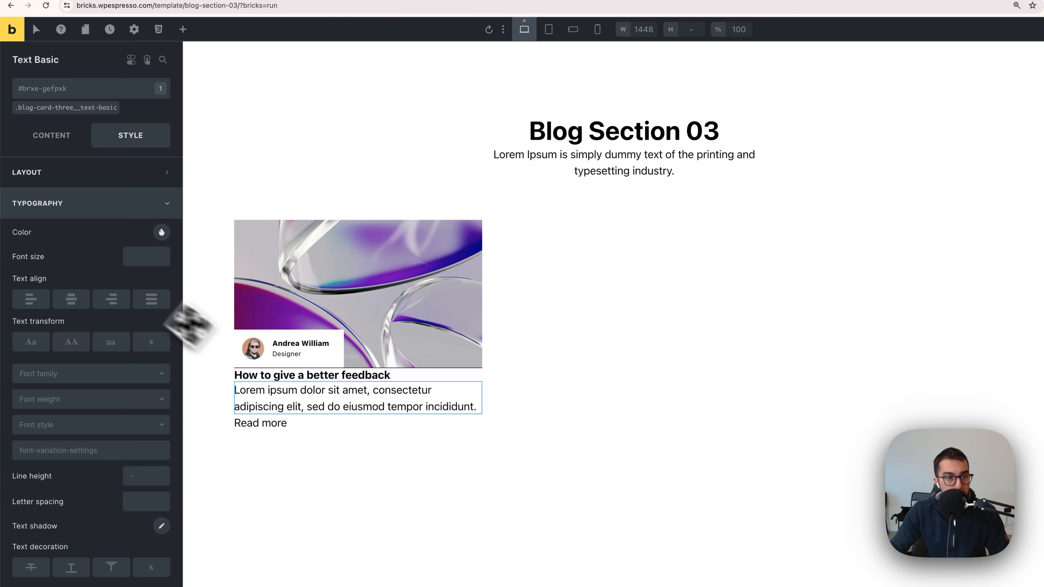
click(69, 109)
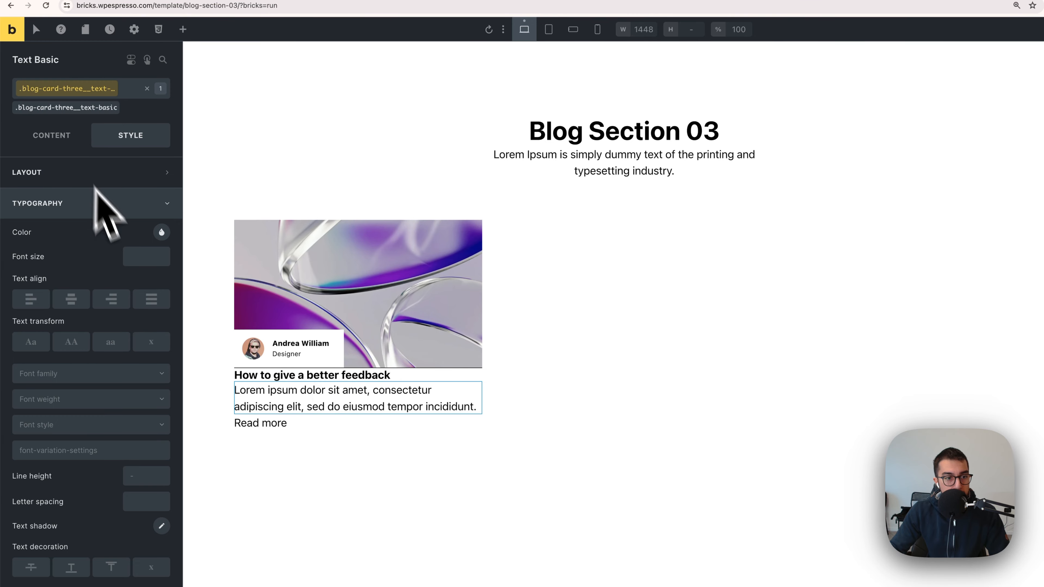
right_click(142, 256)
click(88, 223)
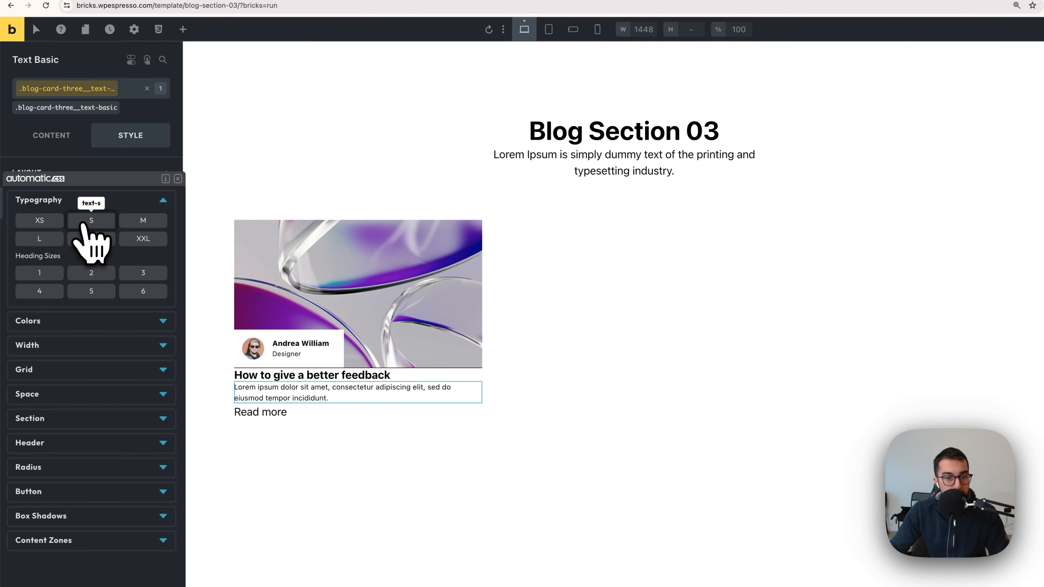
click(81, 257)
text(c)
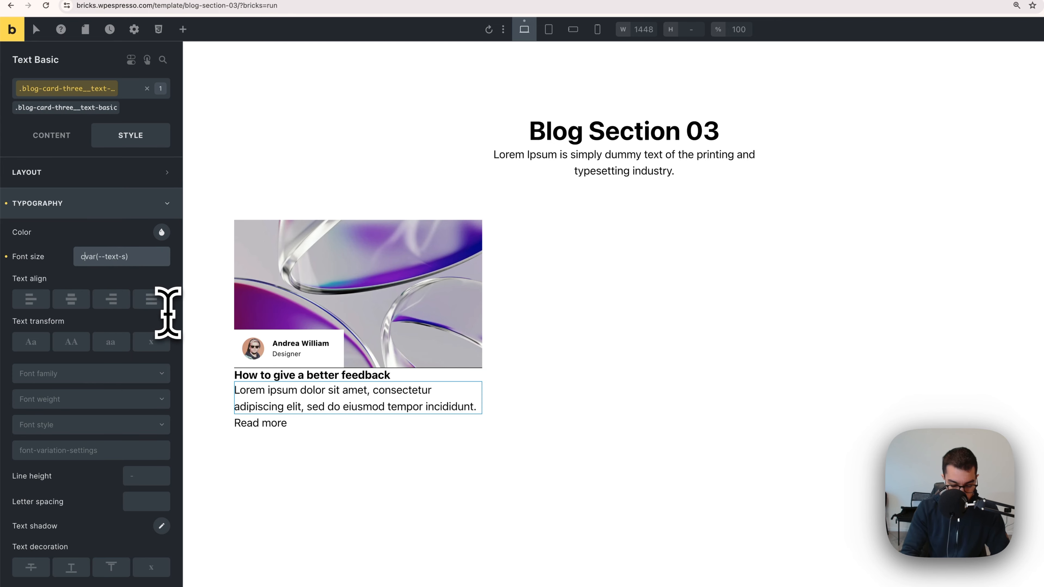
text(alc()
click(158, 256)
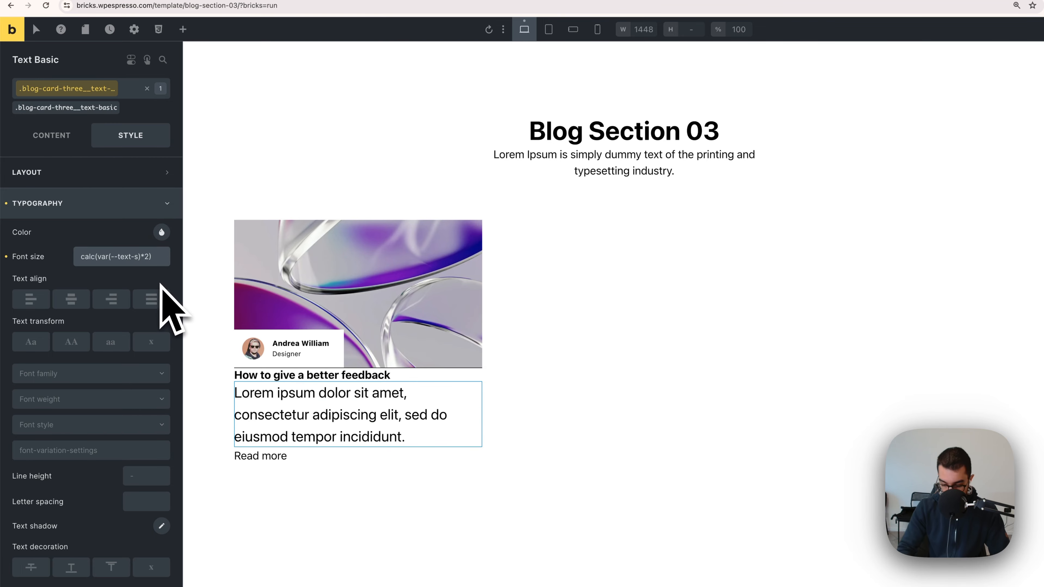
key(BackSpace)
text(1.3)
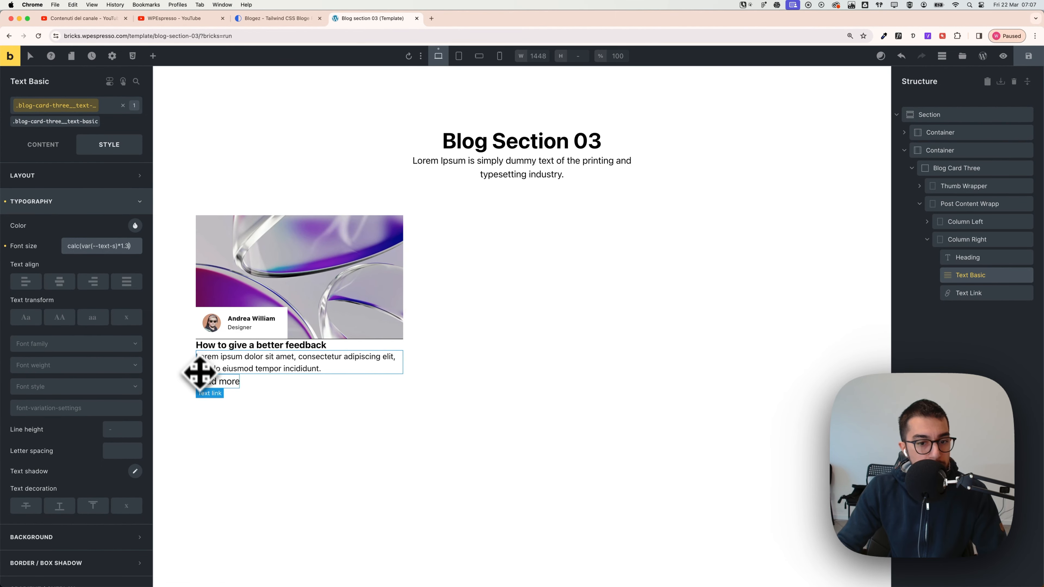
Add the long right arrow icon from Fontawesome - Solid to the Read more link, working on its text-link class
click(214, 388)
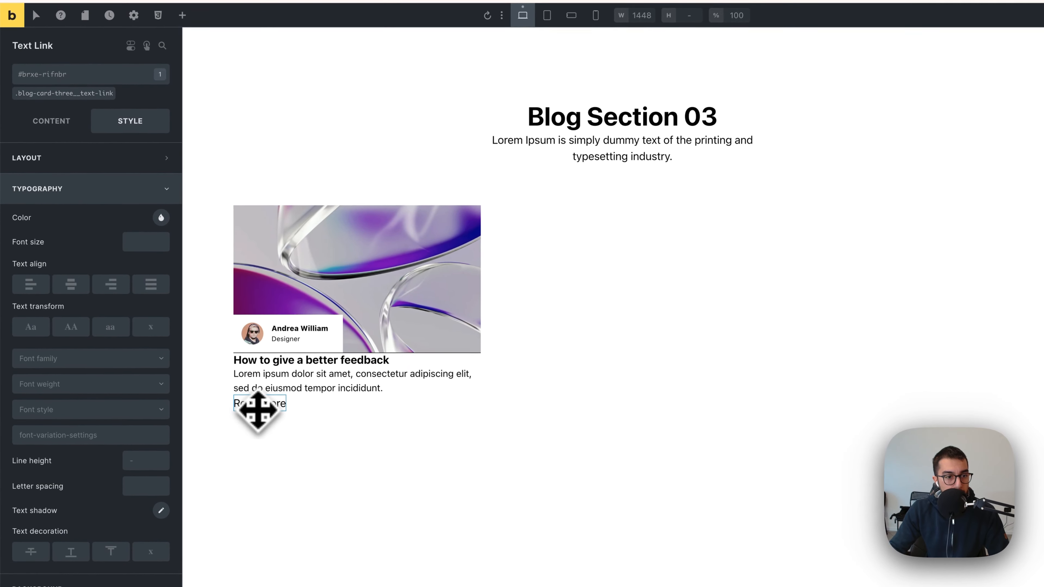
click(72, 93)
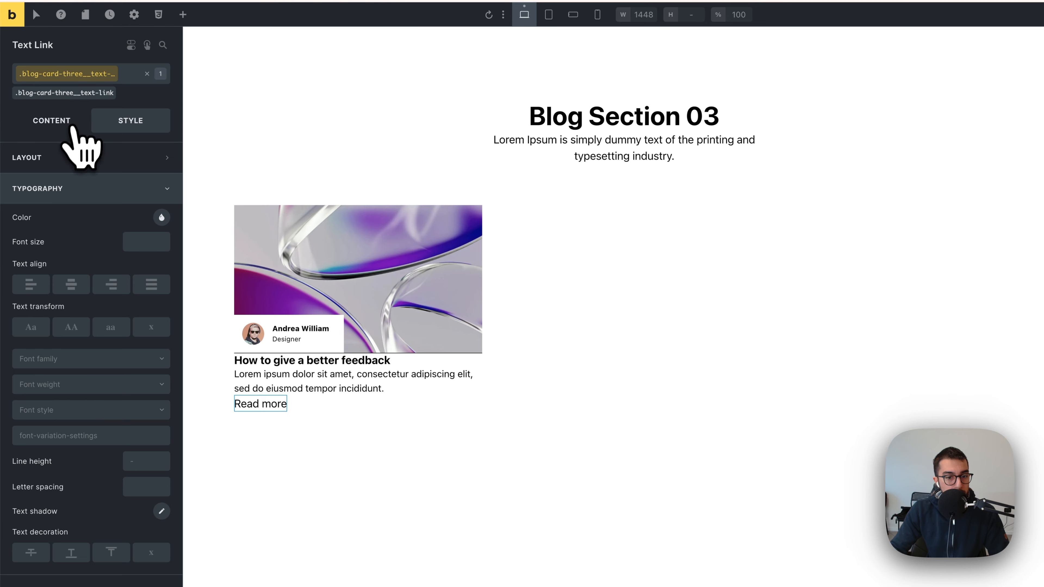
click(61, 124)
click(55, 236)
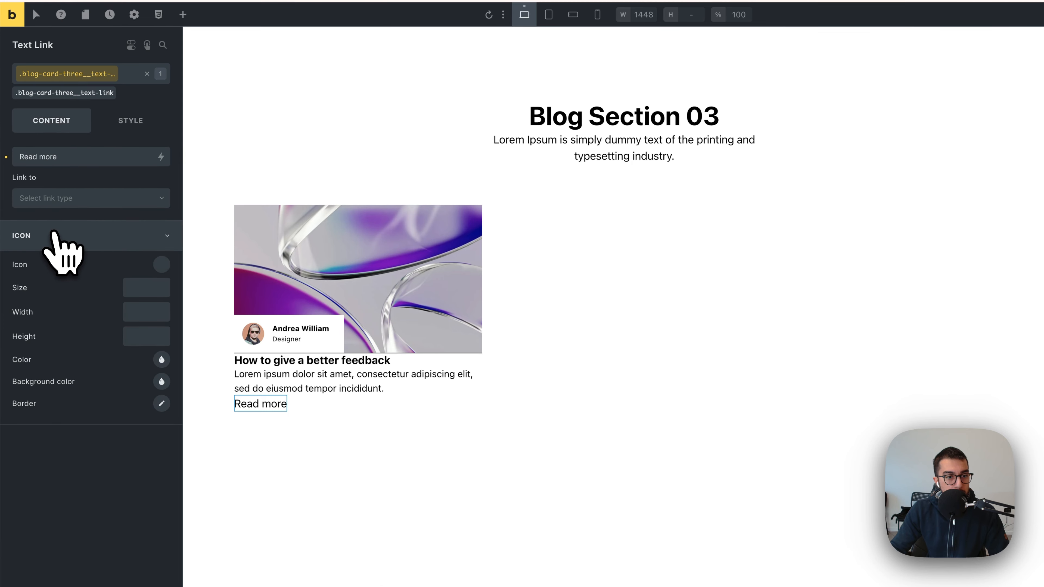
click(162, 265)
click(100, 300)
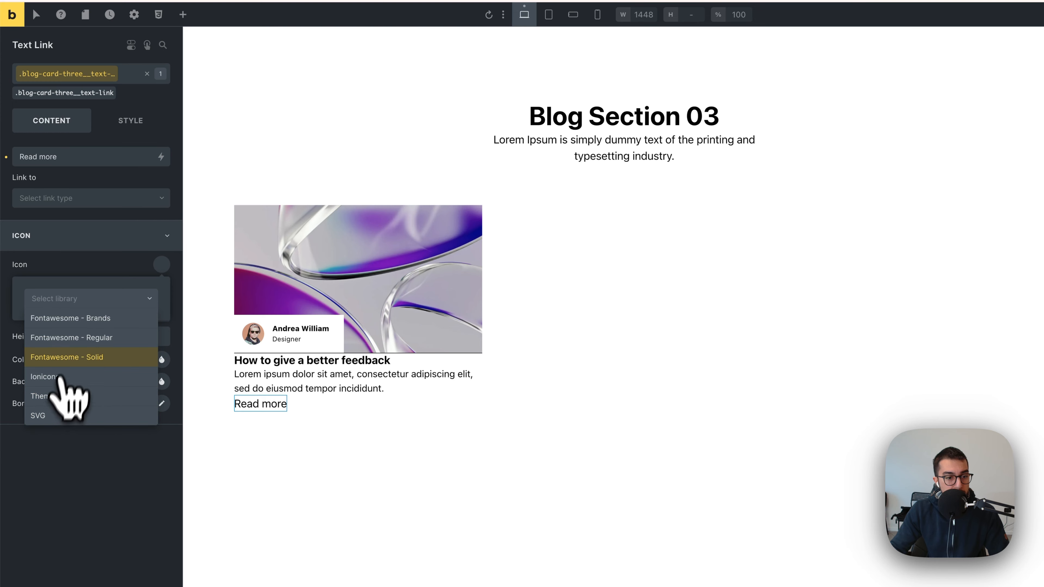
click(65, 357)
click(106, 393)
scroll(103, 407, down, 1)
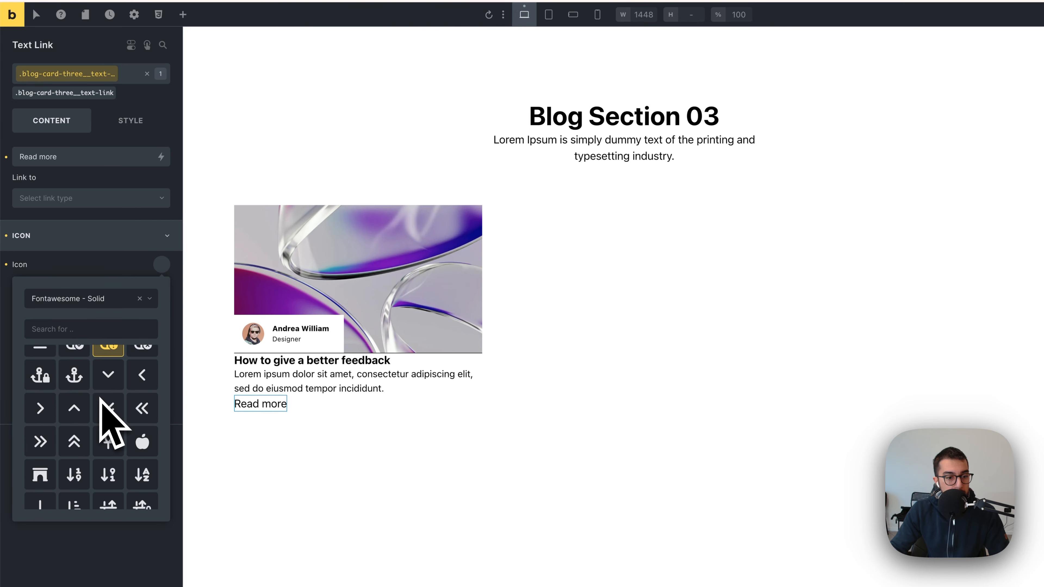
scroll(99, 412, down, 5)
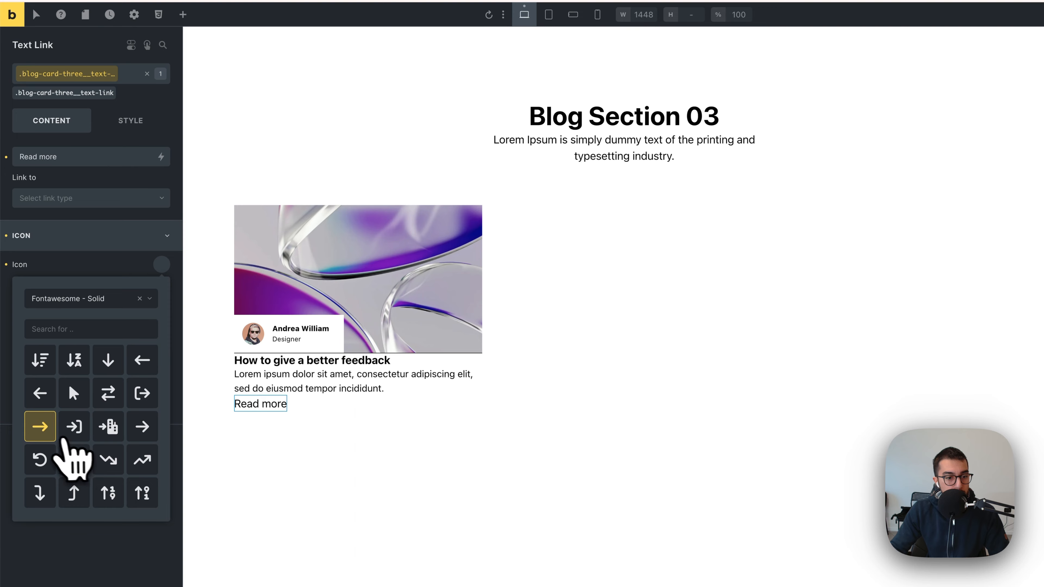
click(41, 428)
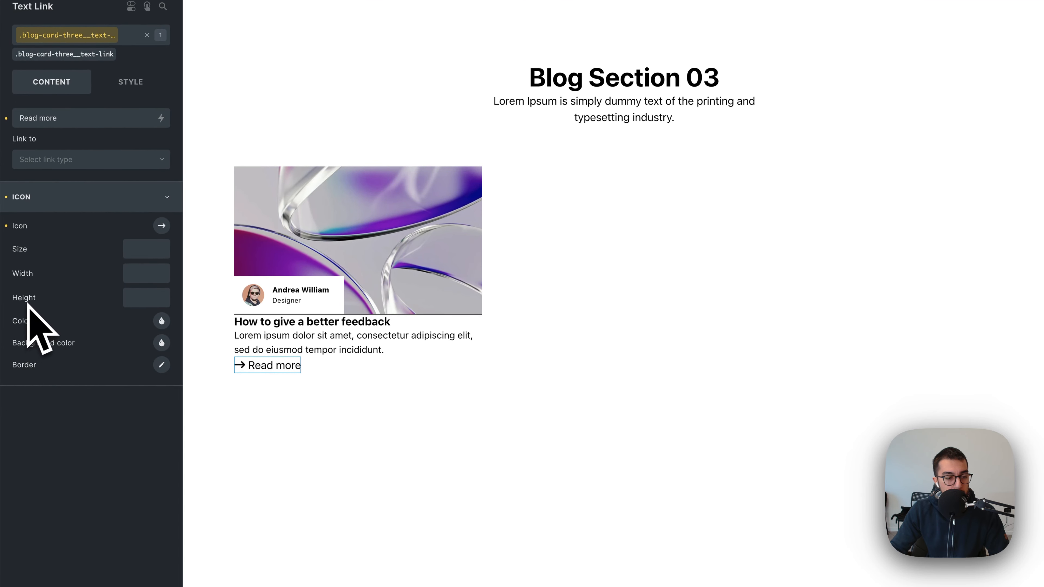
click(74, 203)
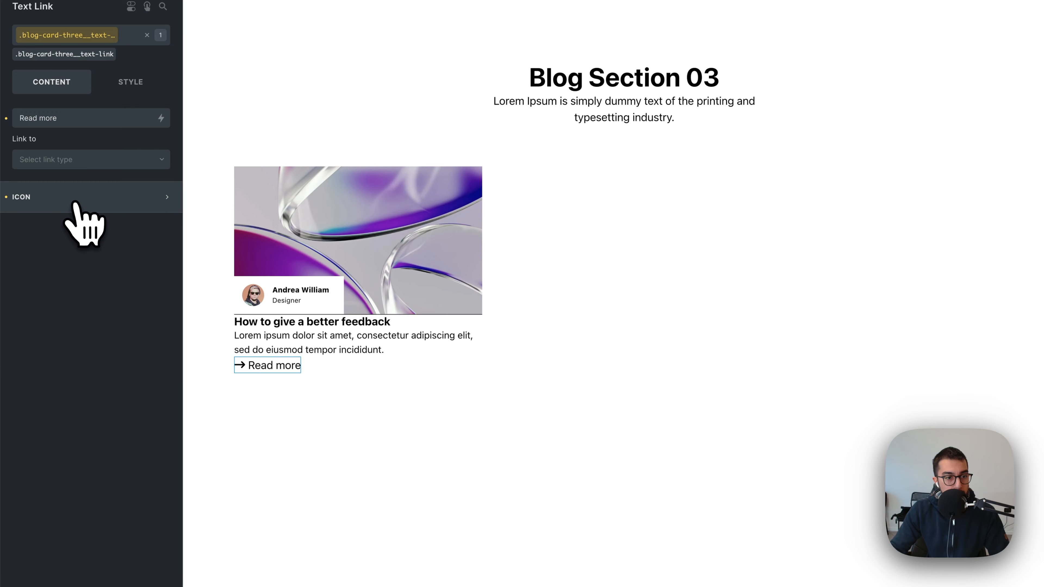
Place the Read more link's arrow icon to the right of its text, with an icon gap of 0.5em
click(74, 203)
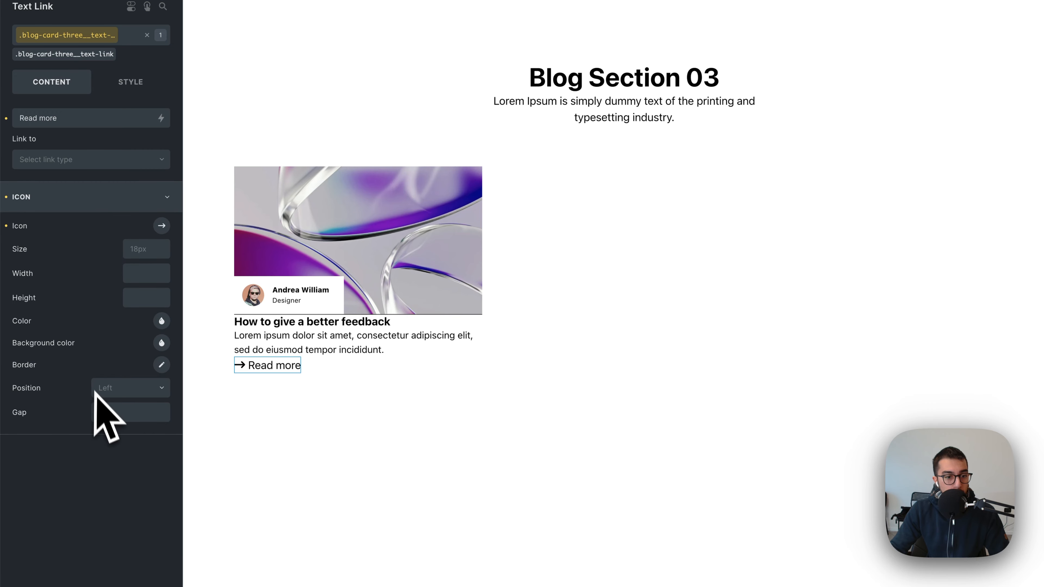
click(112, 389)
click(108, 427)
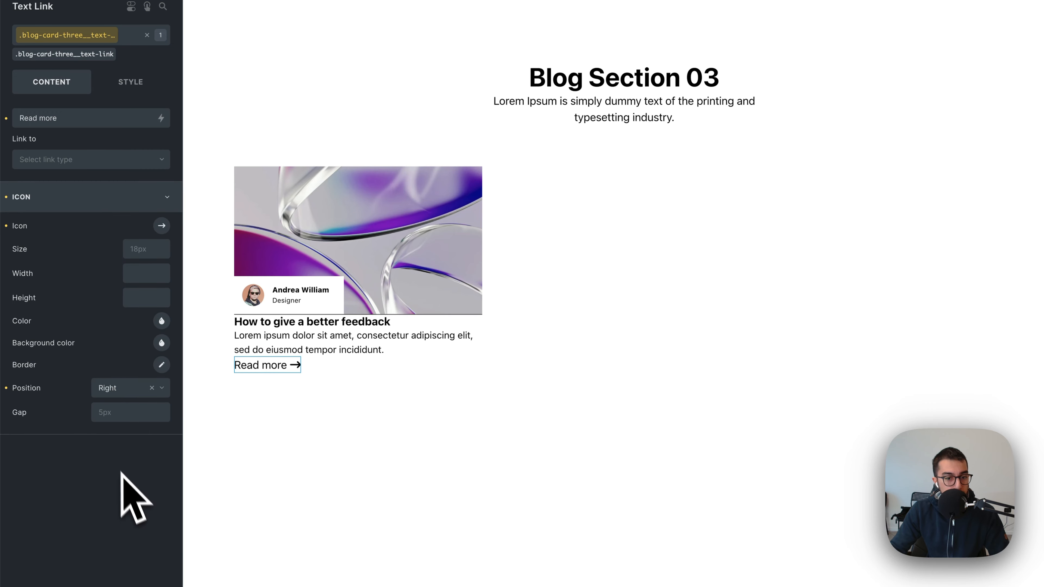
click(119, 412)
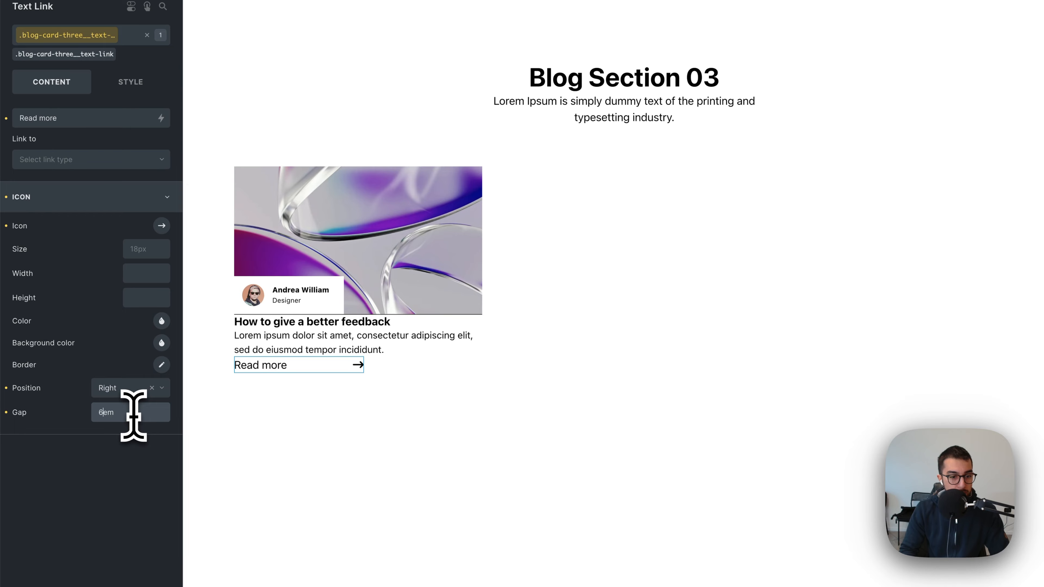
key(BackSpace)
text(1)
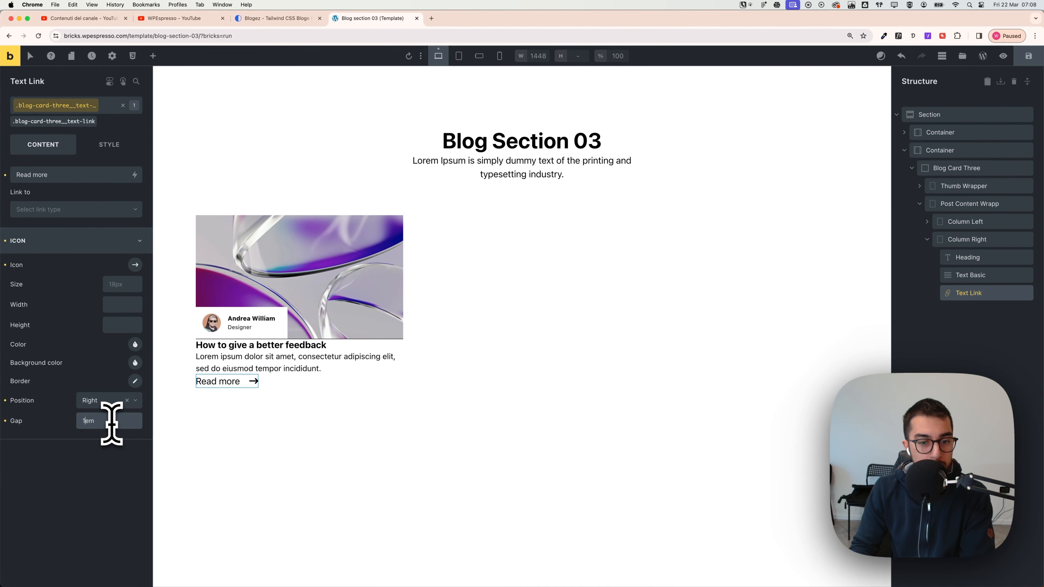
key(BackSpace)
text(0)
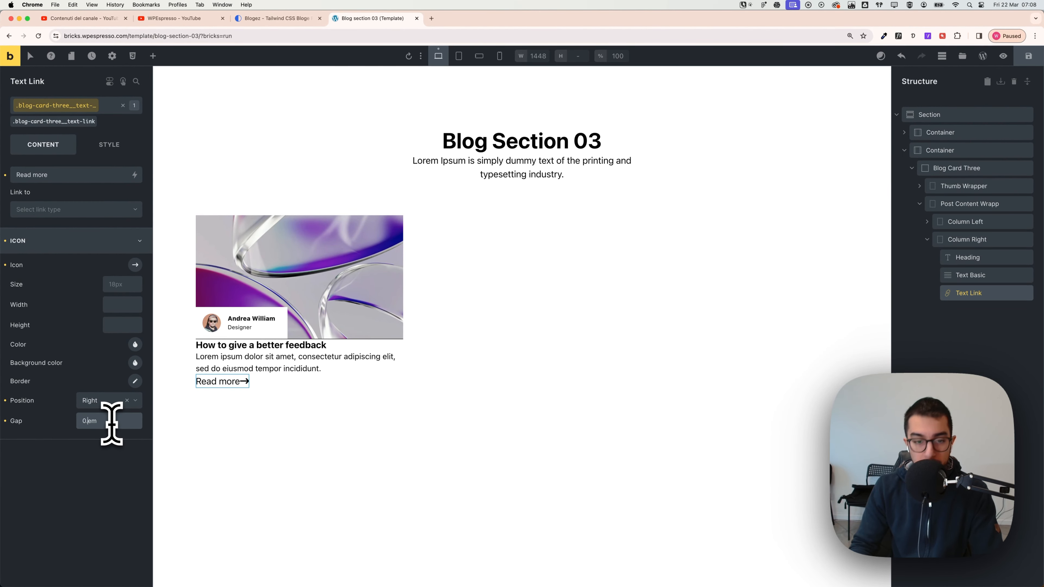
text(.5)
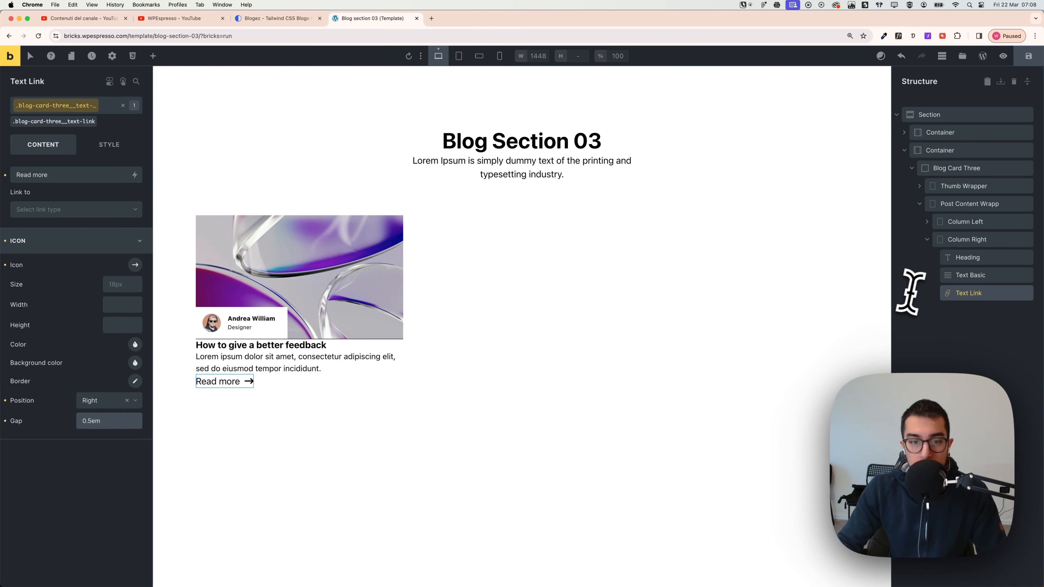
Wrap the card's heading in a div inside Column Right and name it text wrapper inner
click(974, 262)
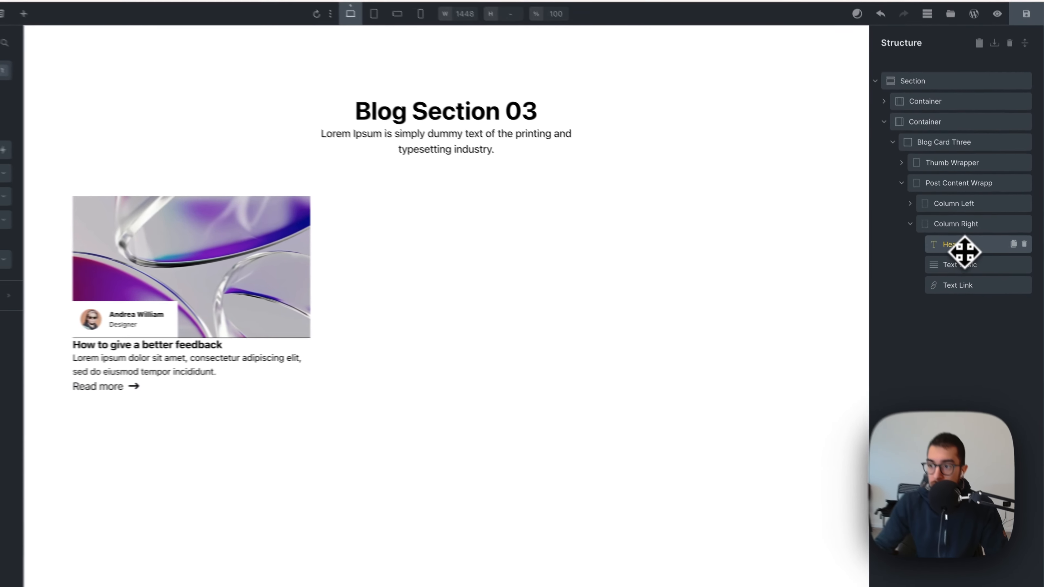
click(961, 259)
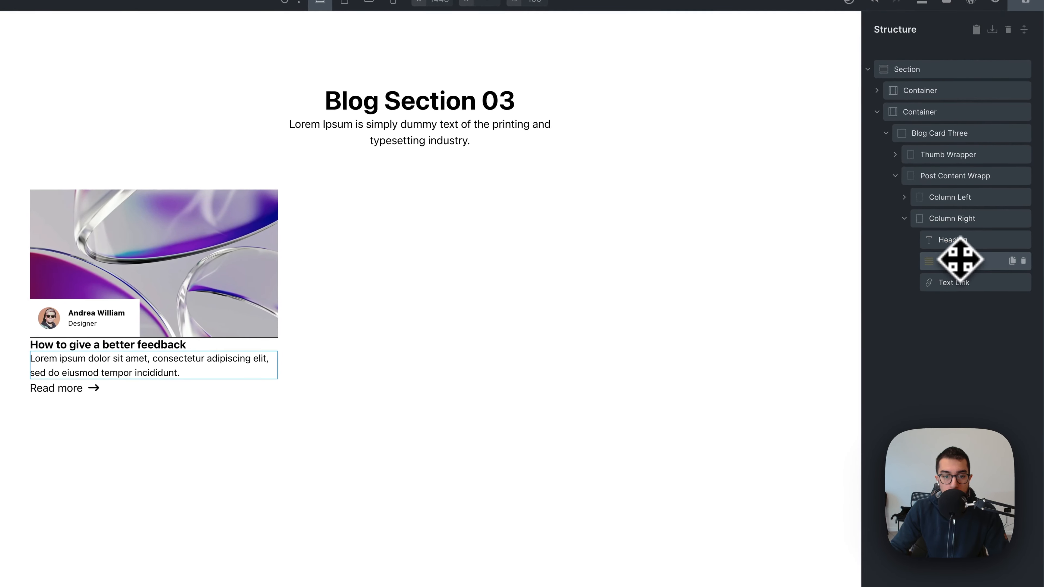
click(956, 244)
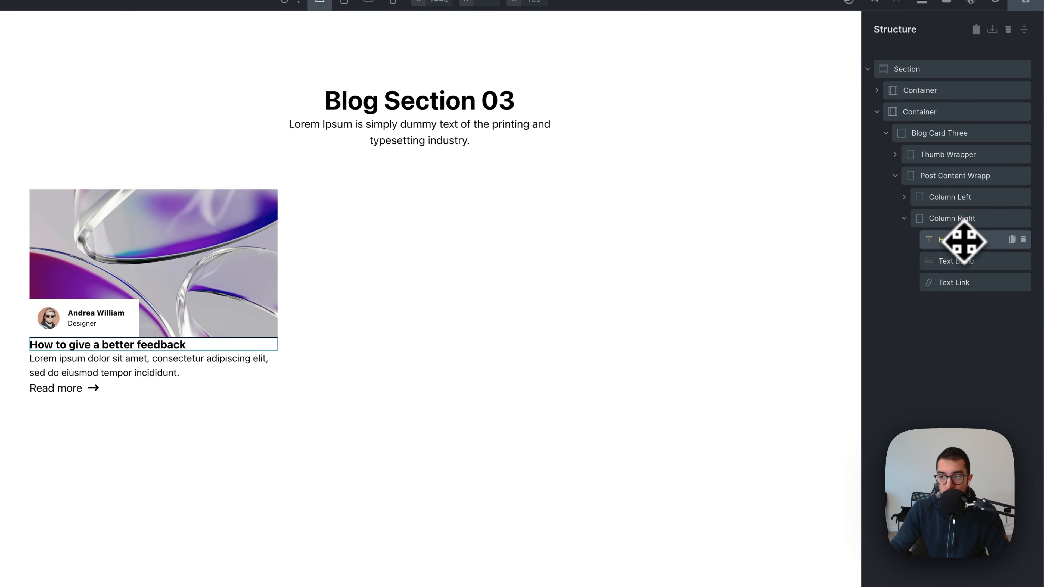
right_click(955, 244)
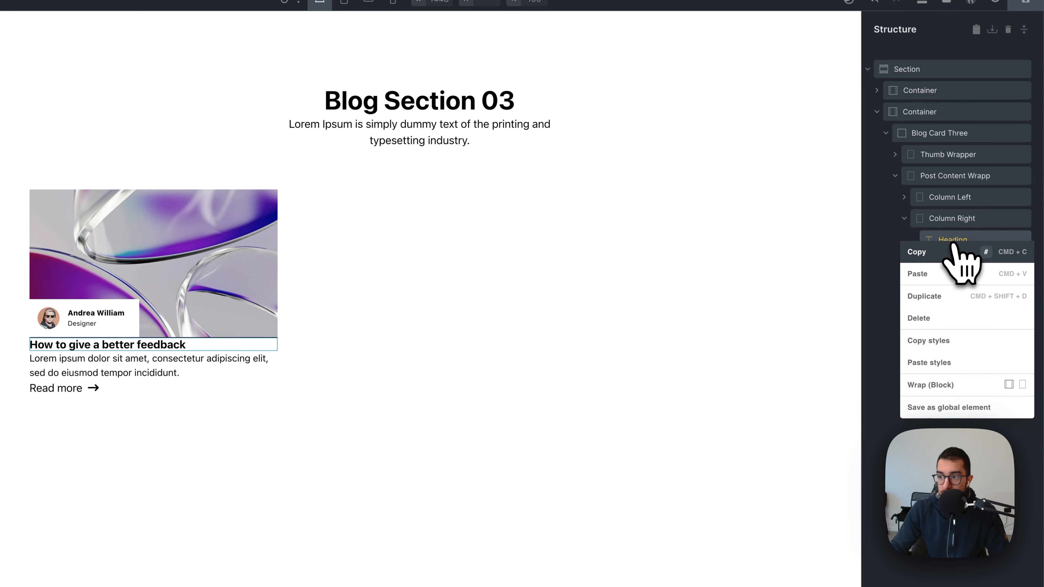
click(1022, 385)
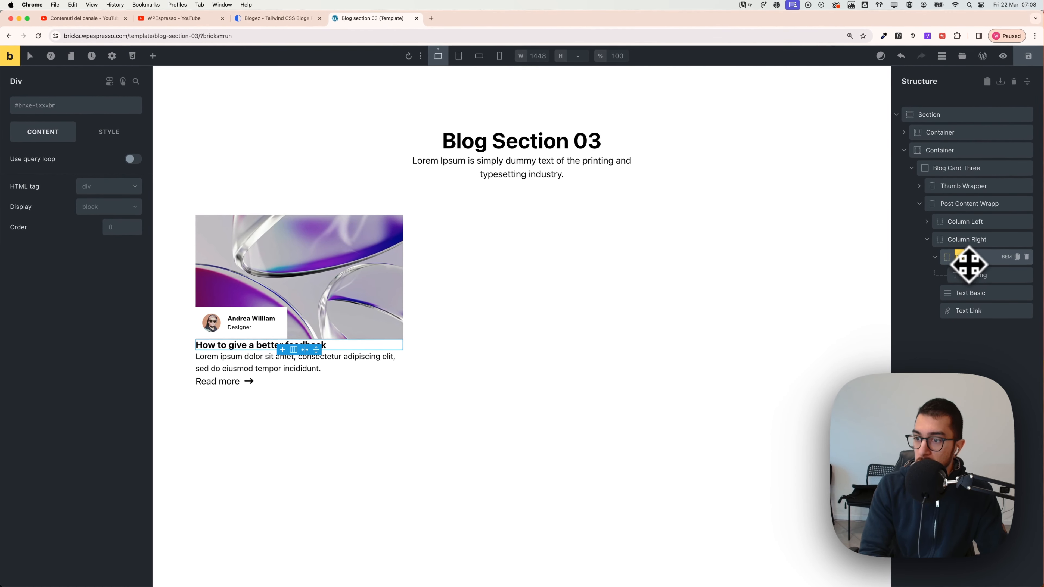
Rename the basic text as post exerpt and the text link as post link, and move the excerpt under the heading in the wrapper
text(t exerpt)
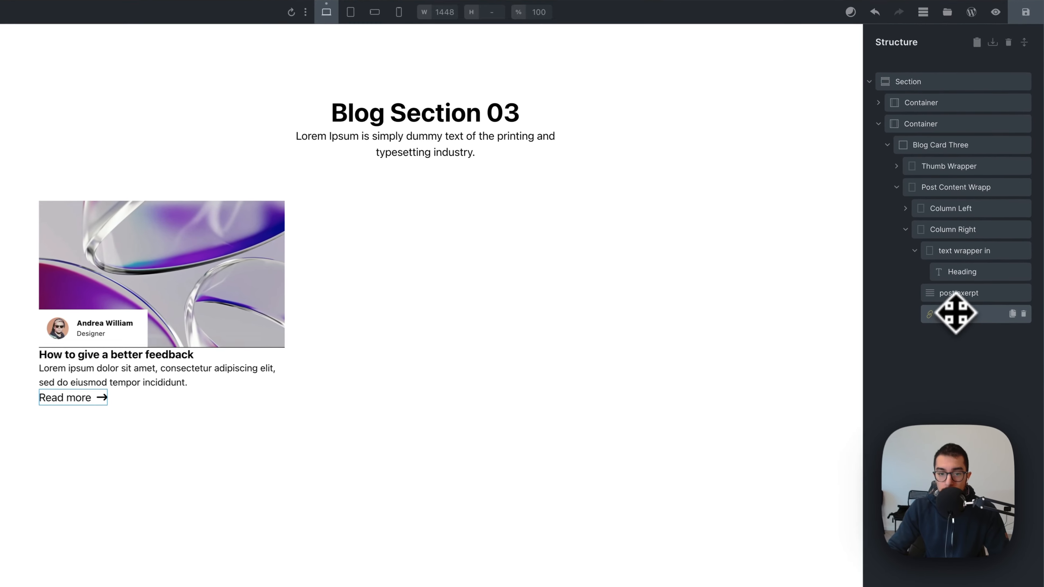
drag(957, 303, 965, 289)
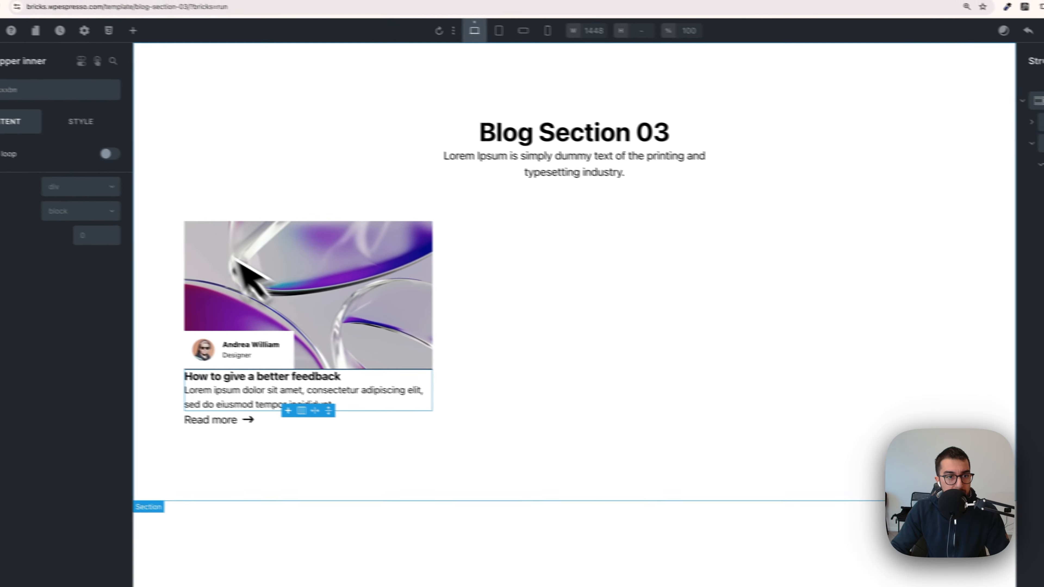
Set the text wrapper inner's display to flex with a vertical direction
click(119, 194)
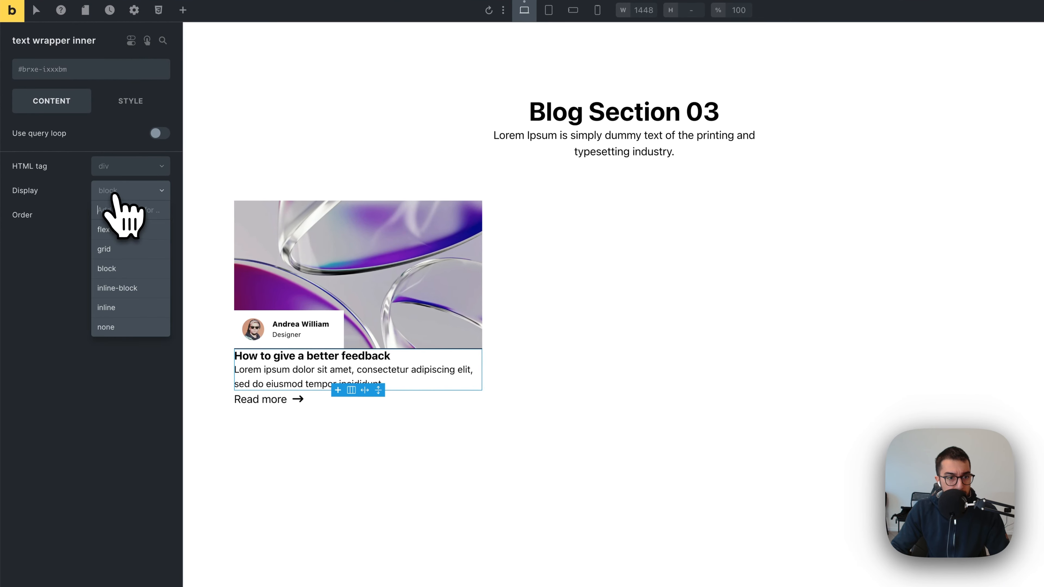
click(120, 236)
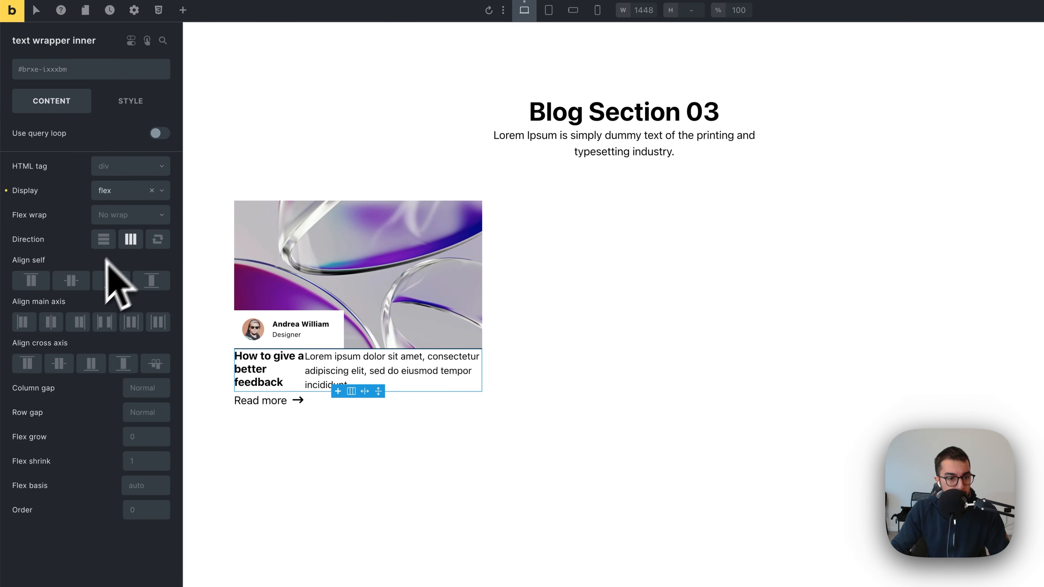
click(108, 245)
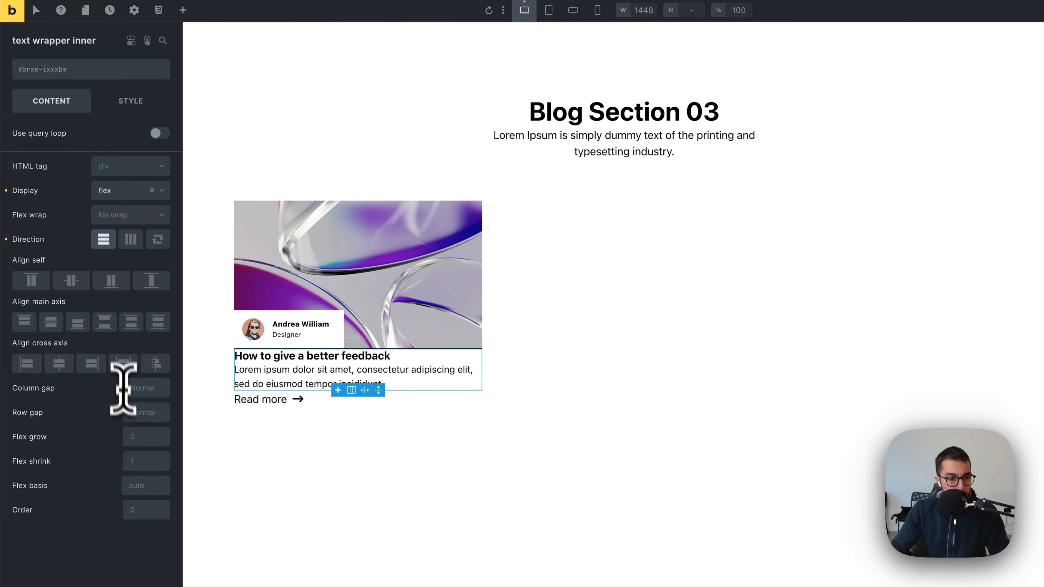
Set the row gap of the text wrapper inner to a calc() expression based on var(--space-xs)
right_click(132, 413)
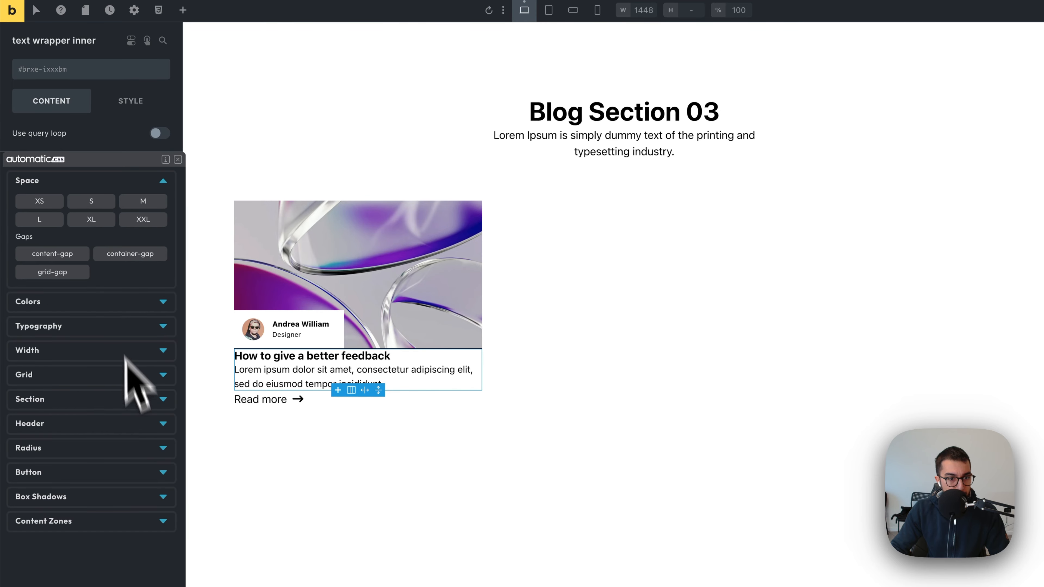
click(47, 207)
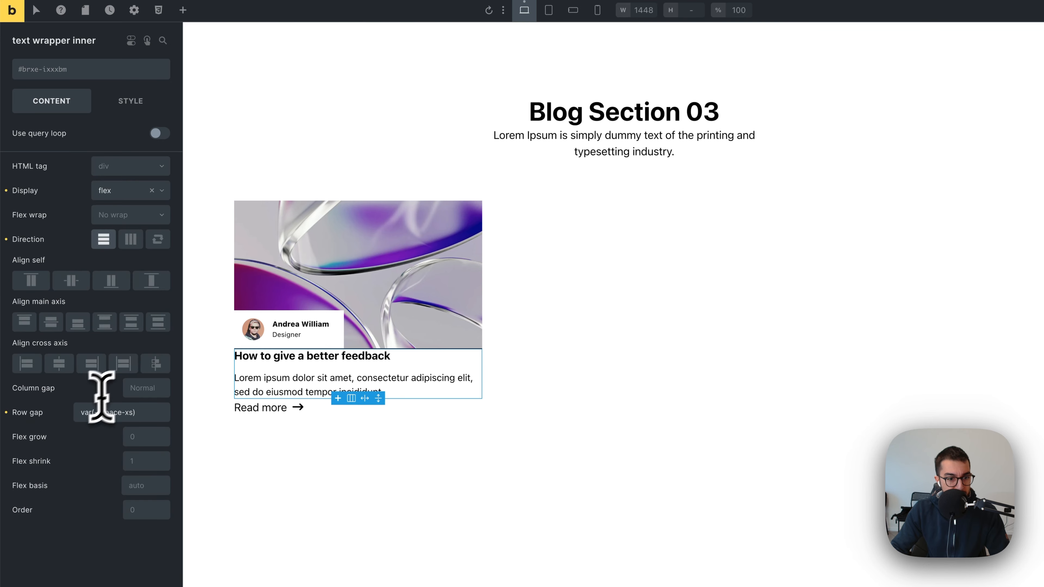
text(calc()
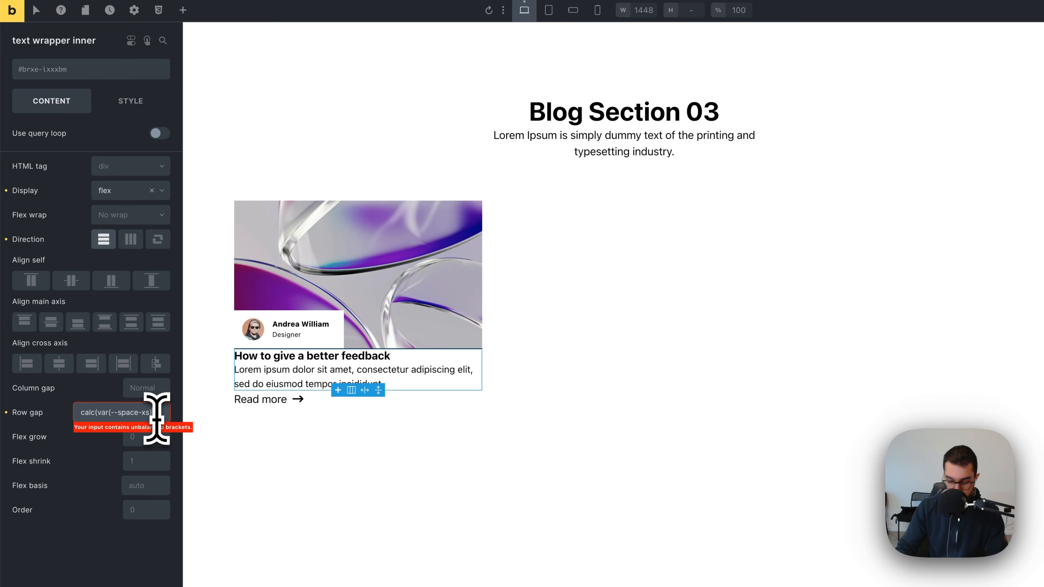
text())
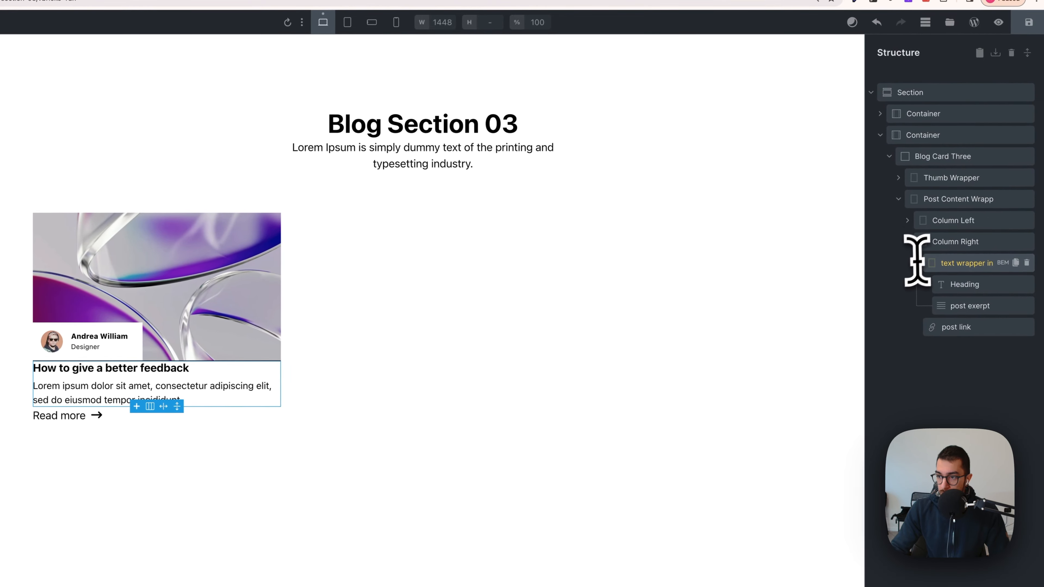
Make Column Right a vertical flex layout with cross-axis alignment at the start and a row gap of var(--space-xs)
click(951, 247)
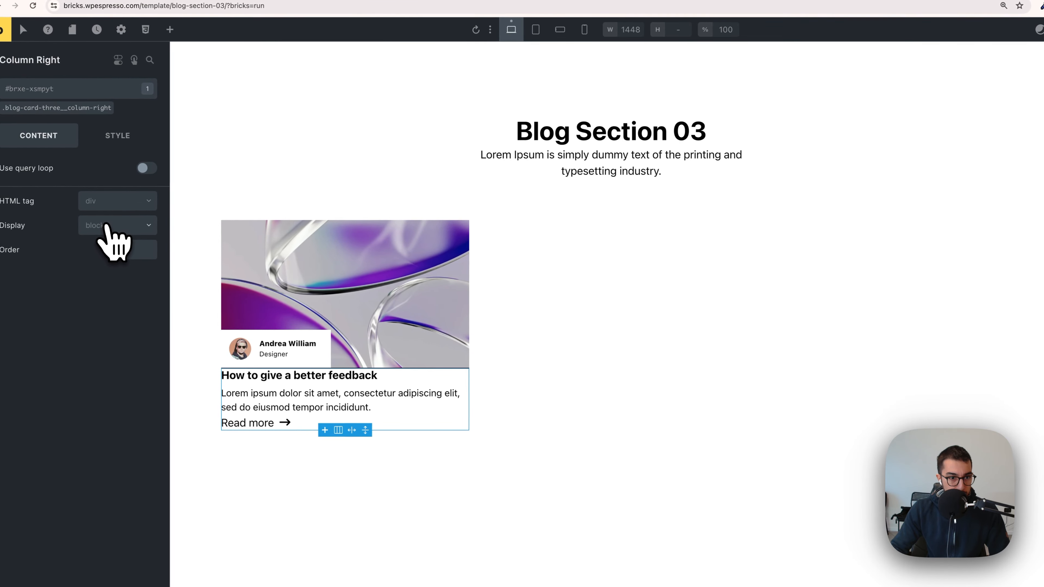
click(106, 225)
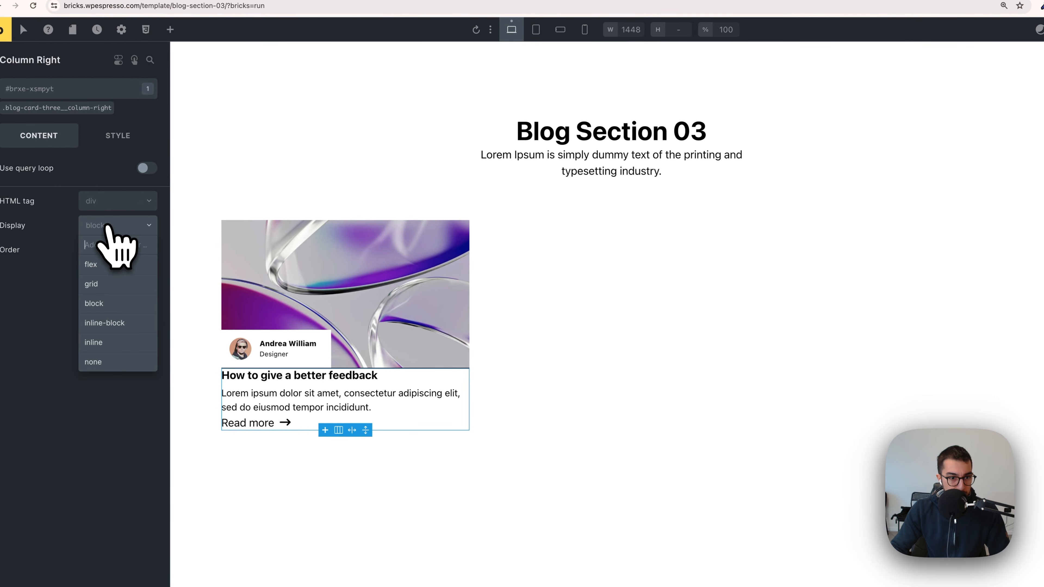
click(103, 267)
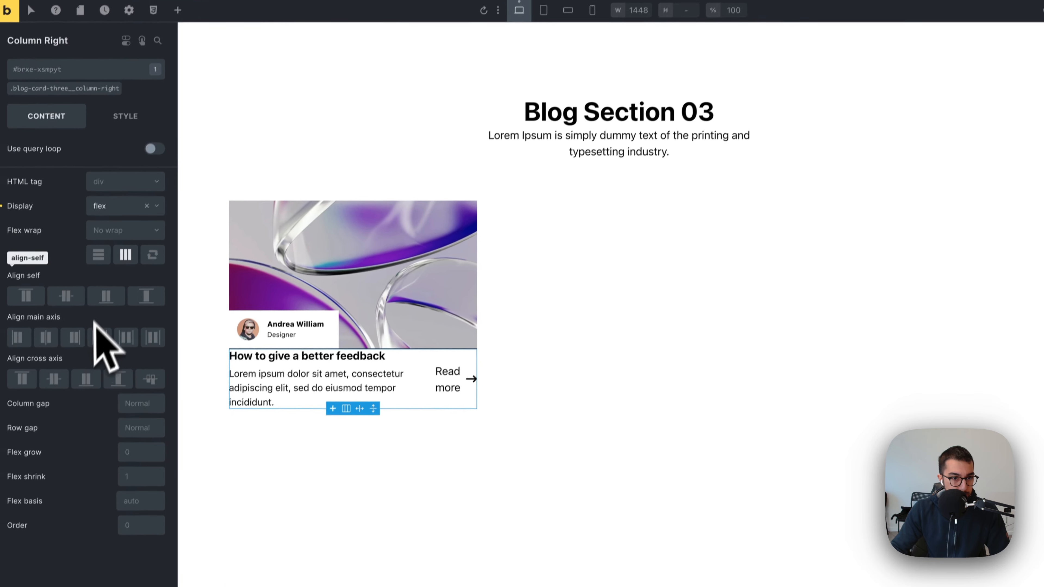
click(91, 274)
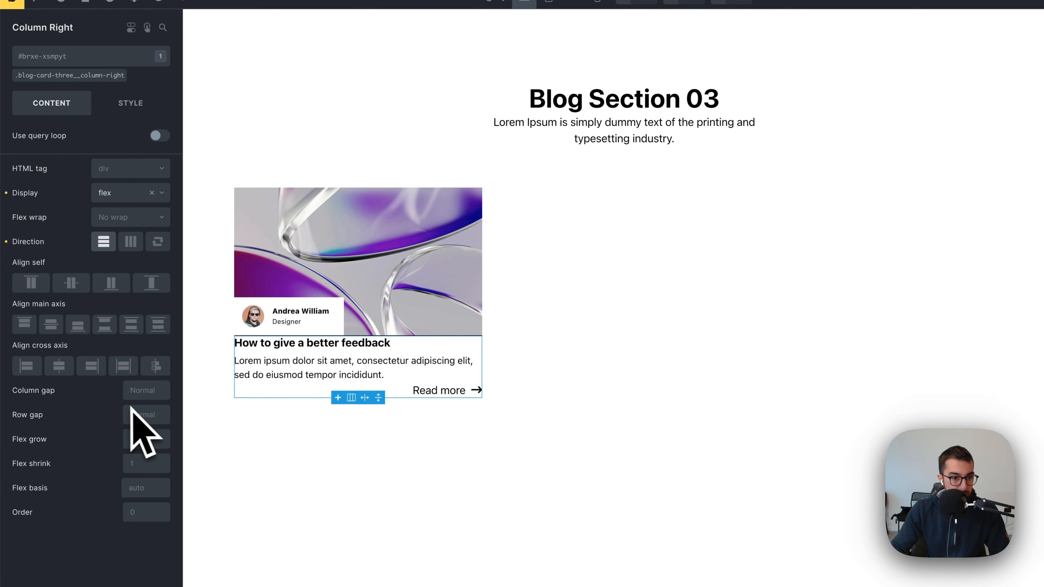
right_click(143, 411)
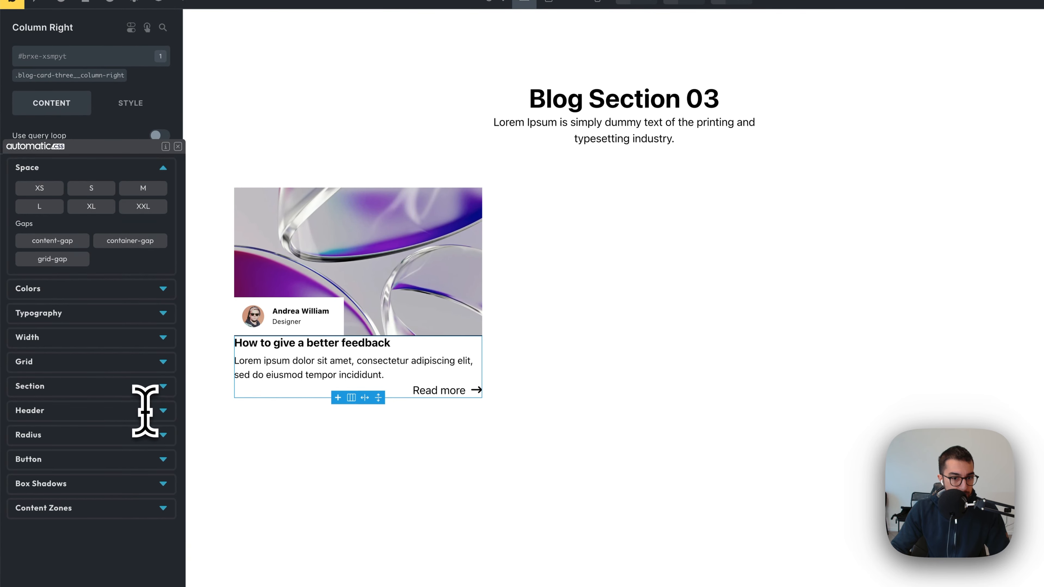
click(45, 190)
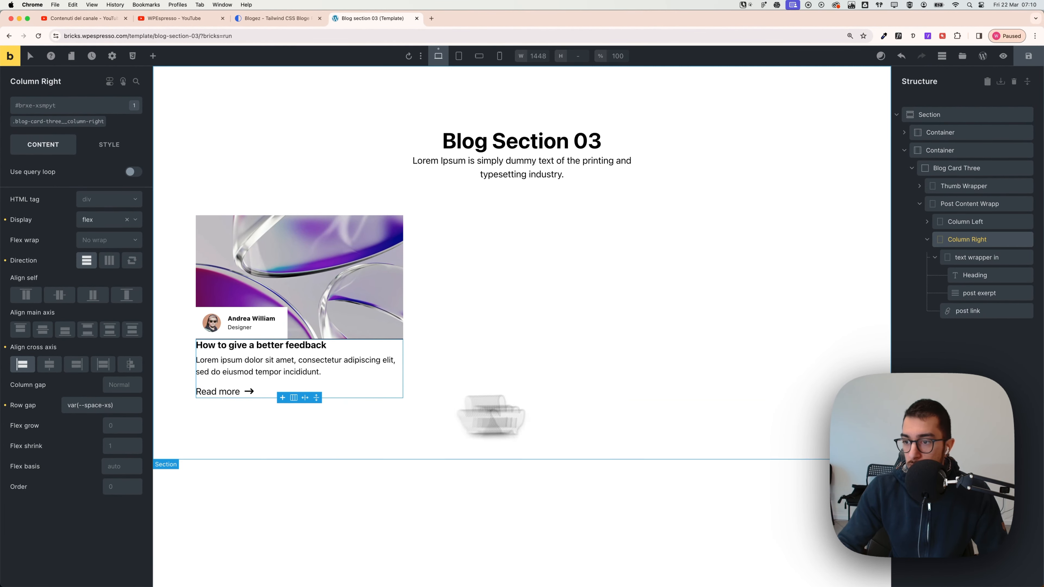
Set the post content wrapper's class to display flex with a horizontal direction, collapsing Column Right in the structure
click(927, 239)
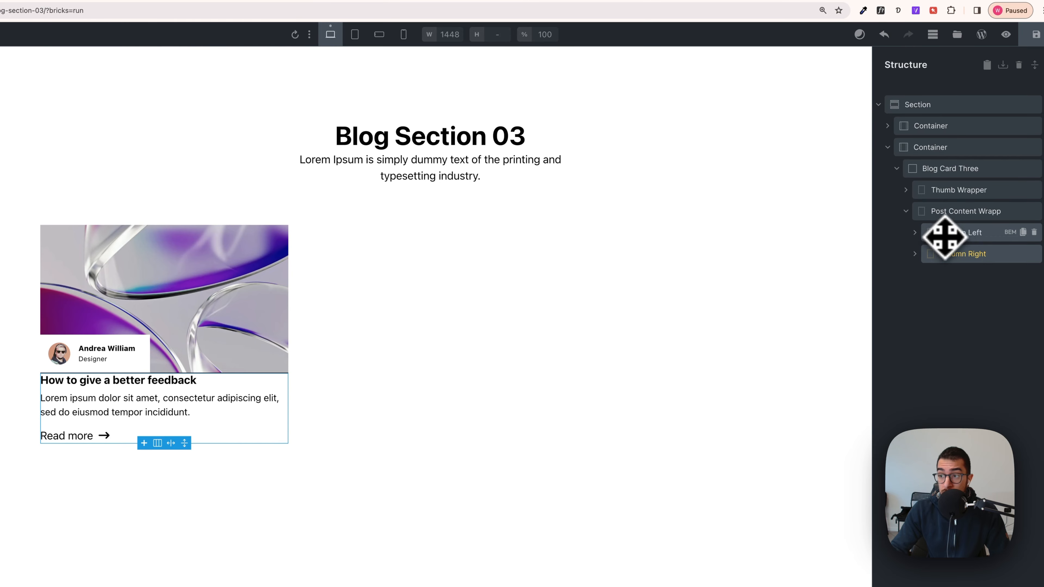
click(950, 216)
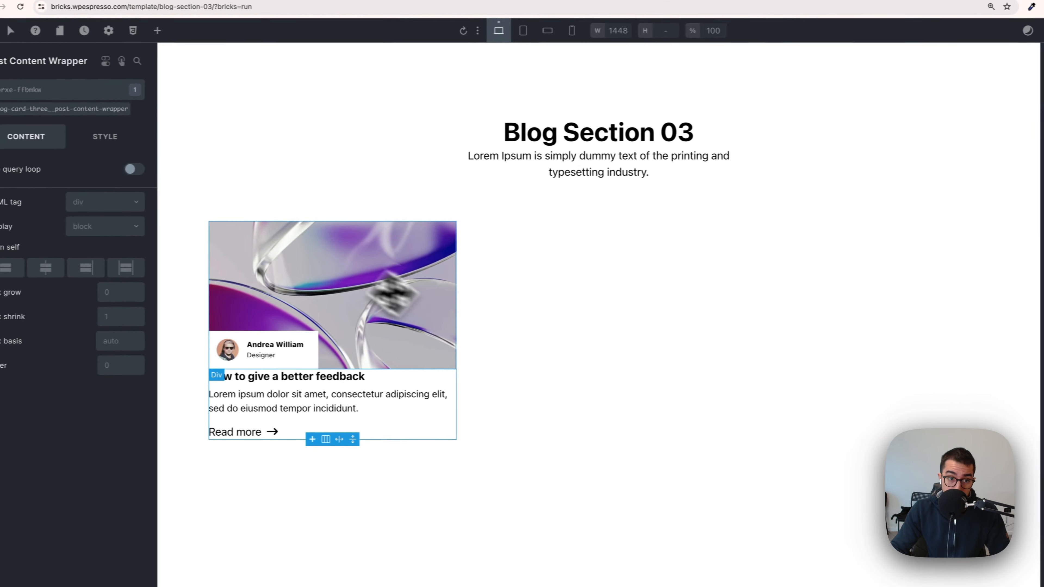
click(78, 127)
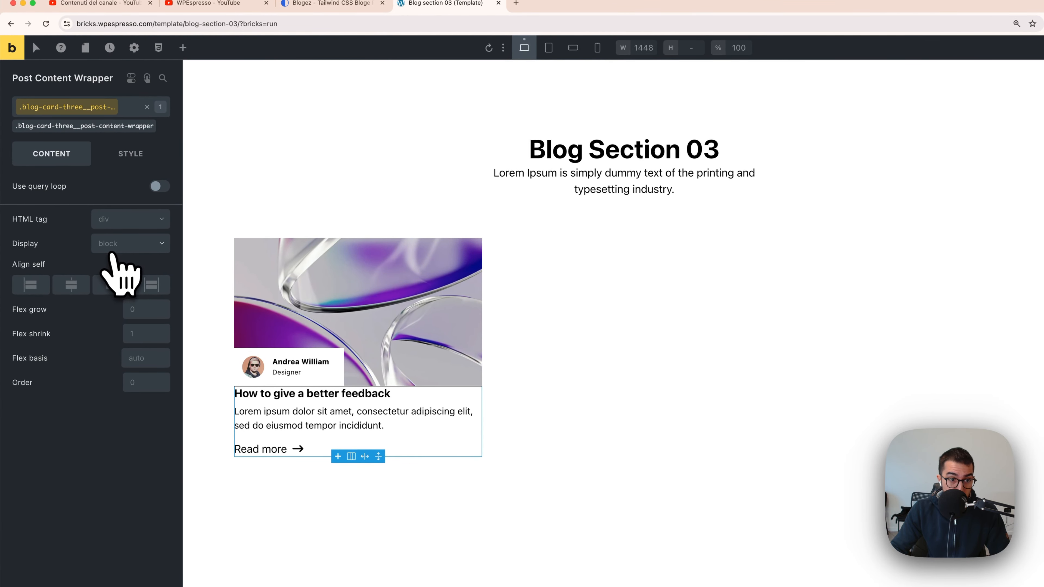
click(117, 244)
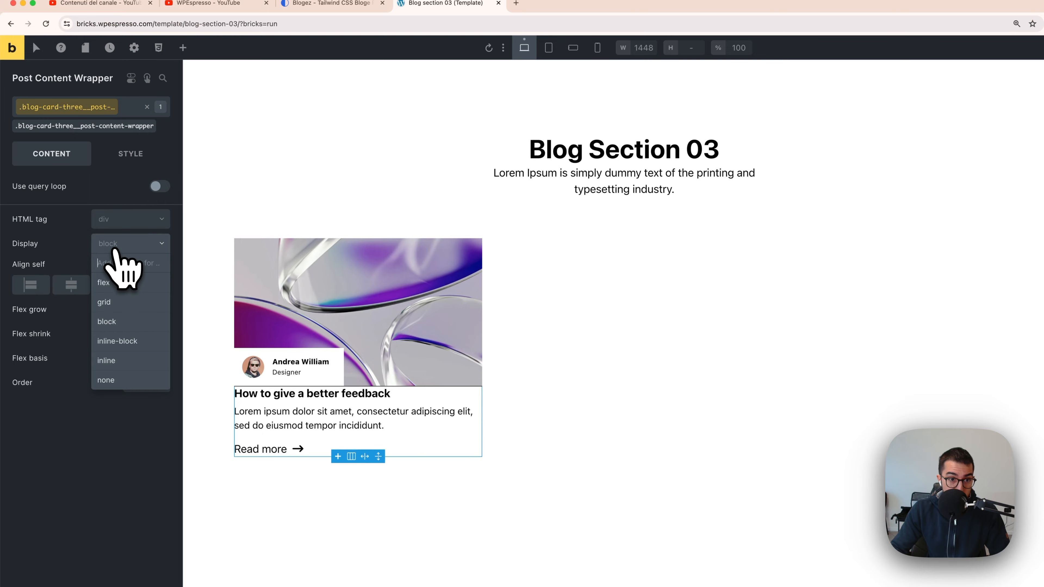
click(117, 284)
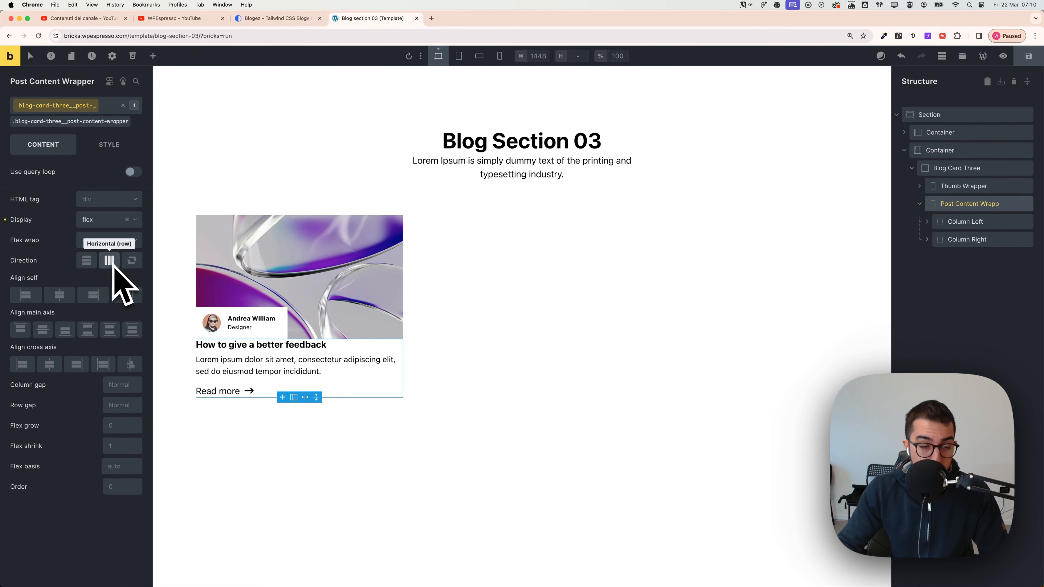
click(109, 260)
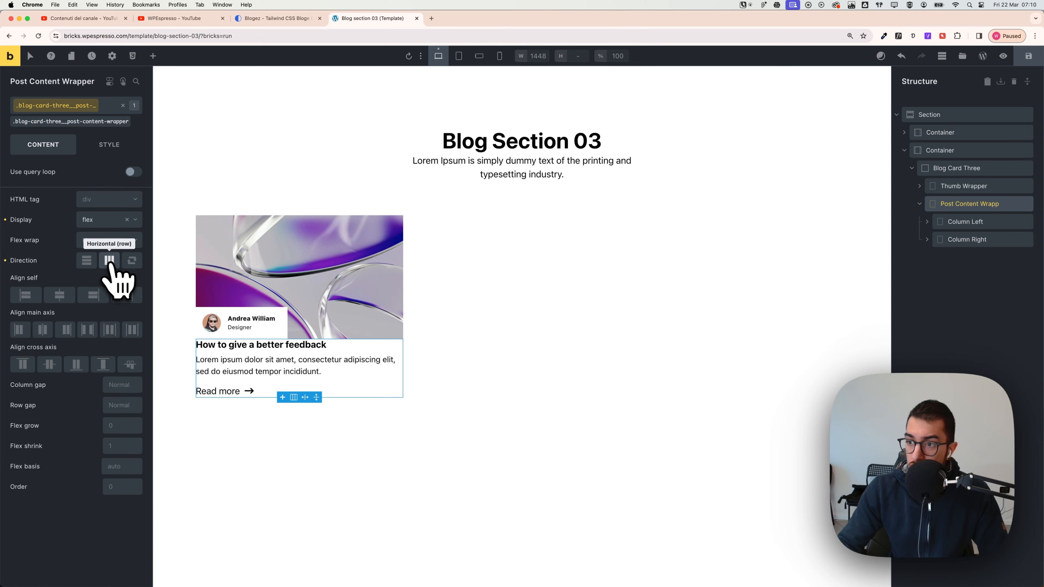
Set the Post Line Decor divider in Column Left to a width of 1.6em and a height of 2
click(974, 225)
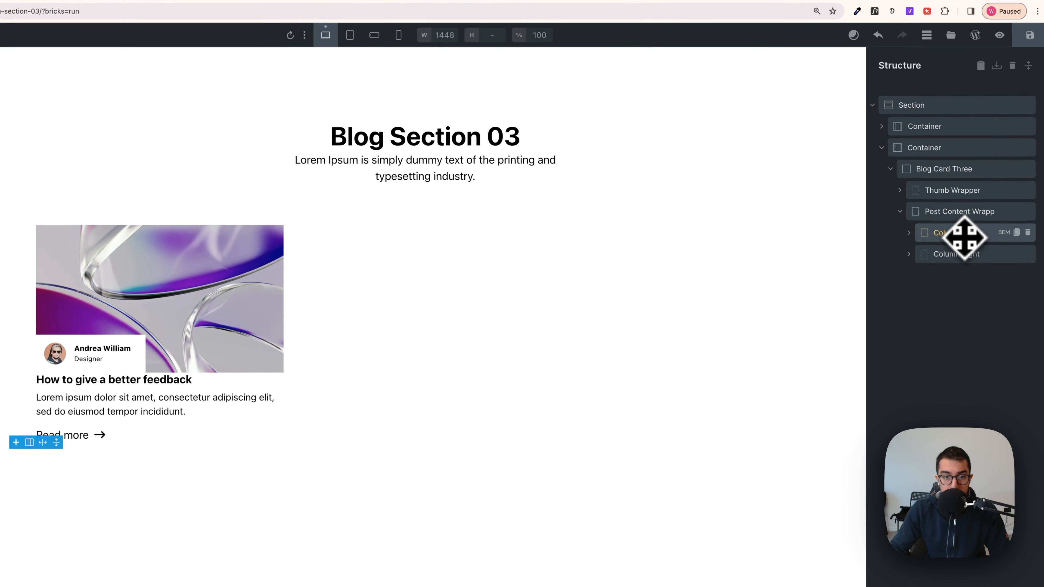
click(920, 235)
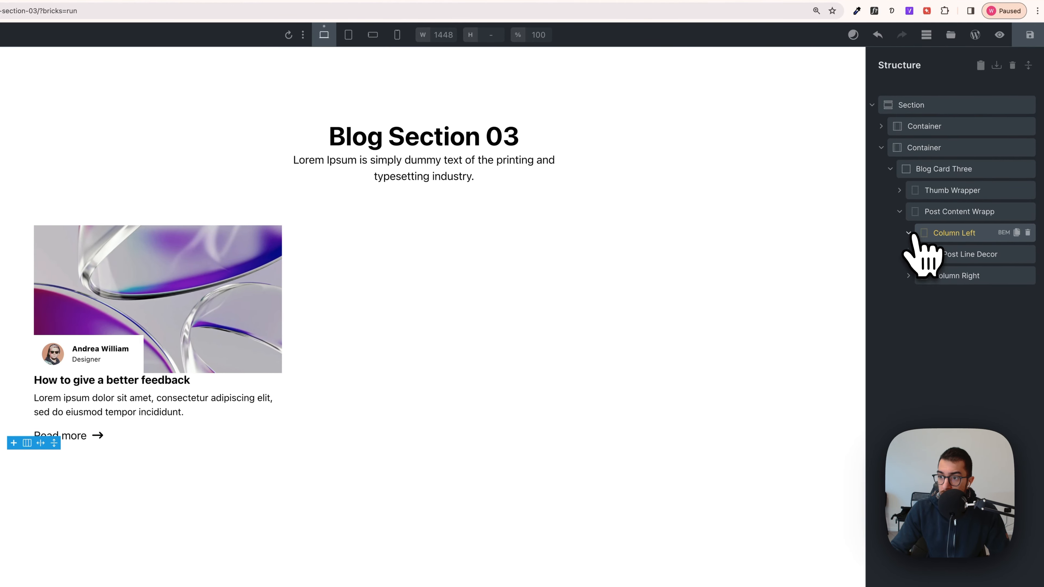
click(969, 256)
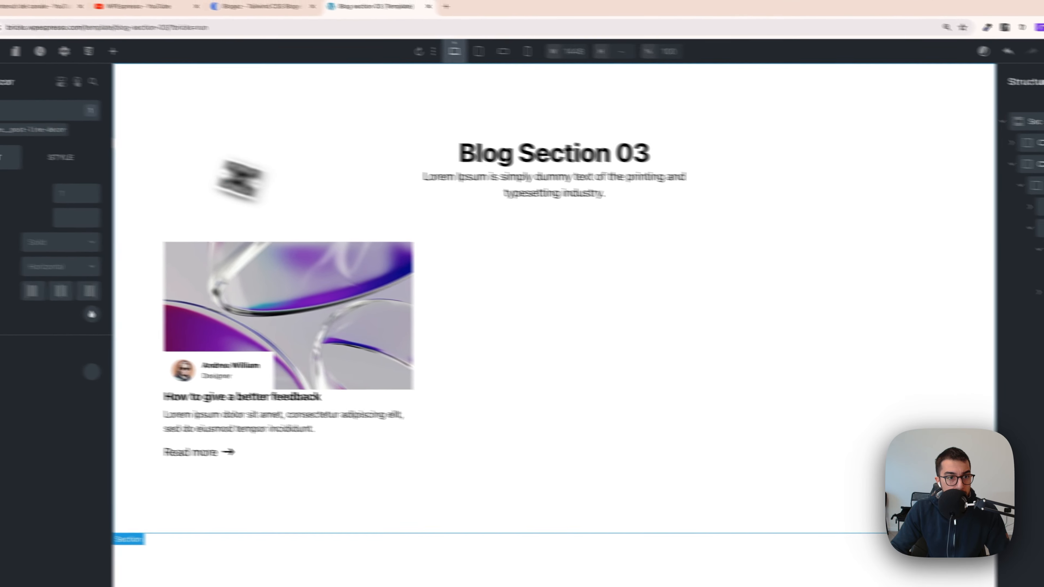
click(151, 226)
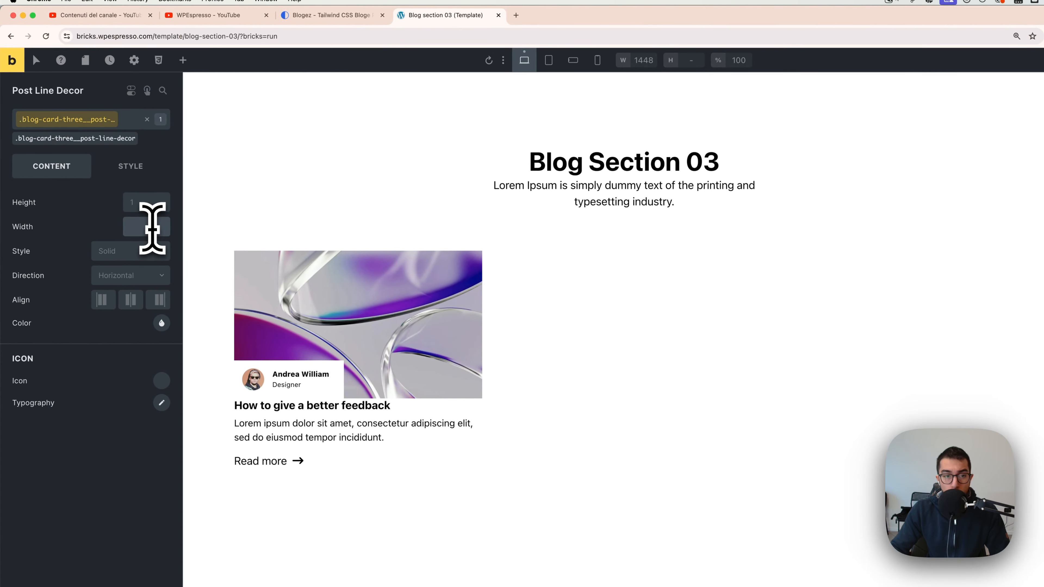
text(2em)
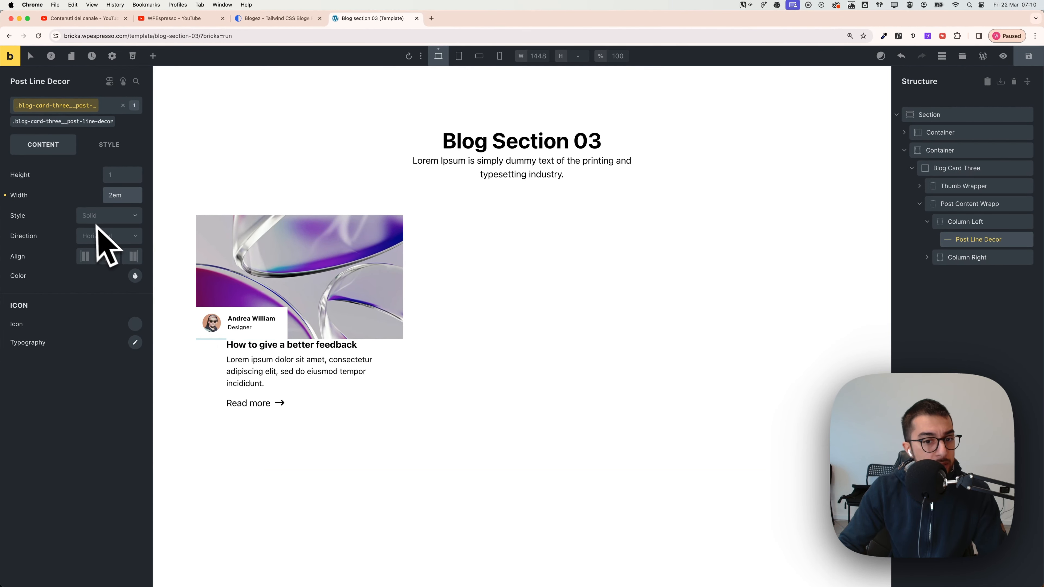
drag(113, 198, 106, 198)
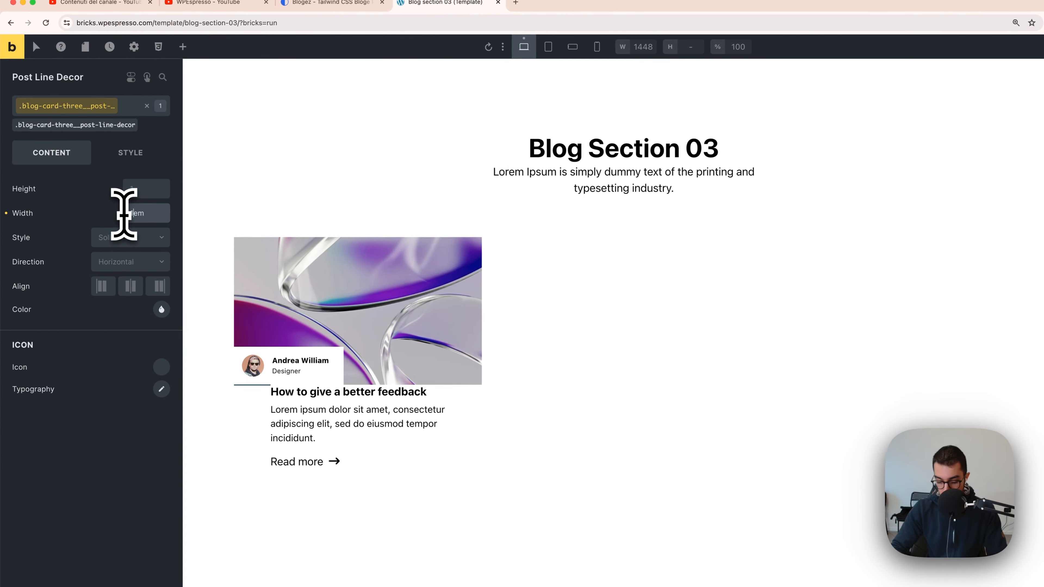
text(1.8)
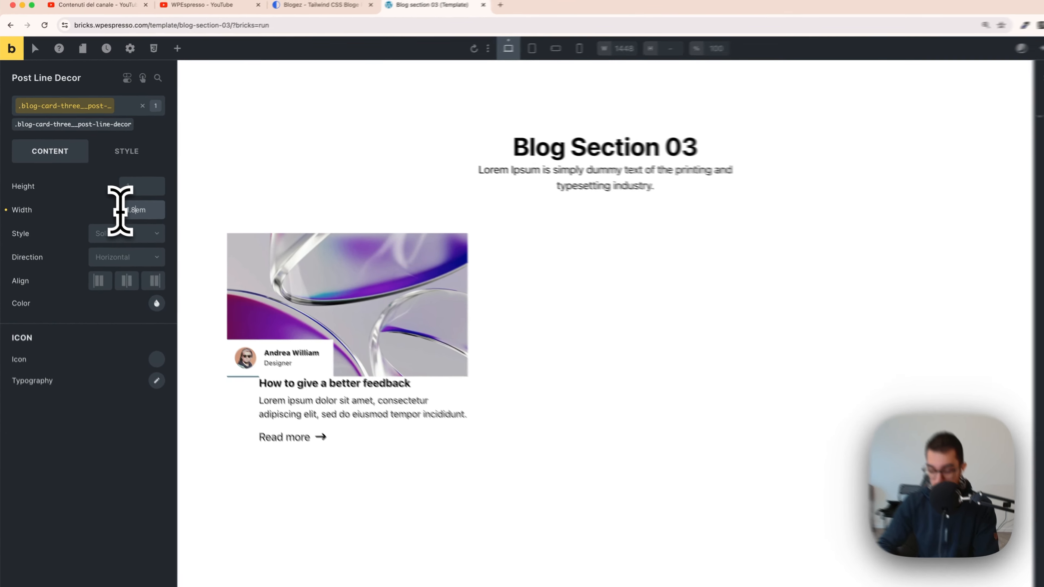
key(BackSpace)
text(6)
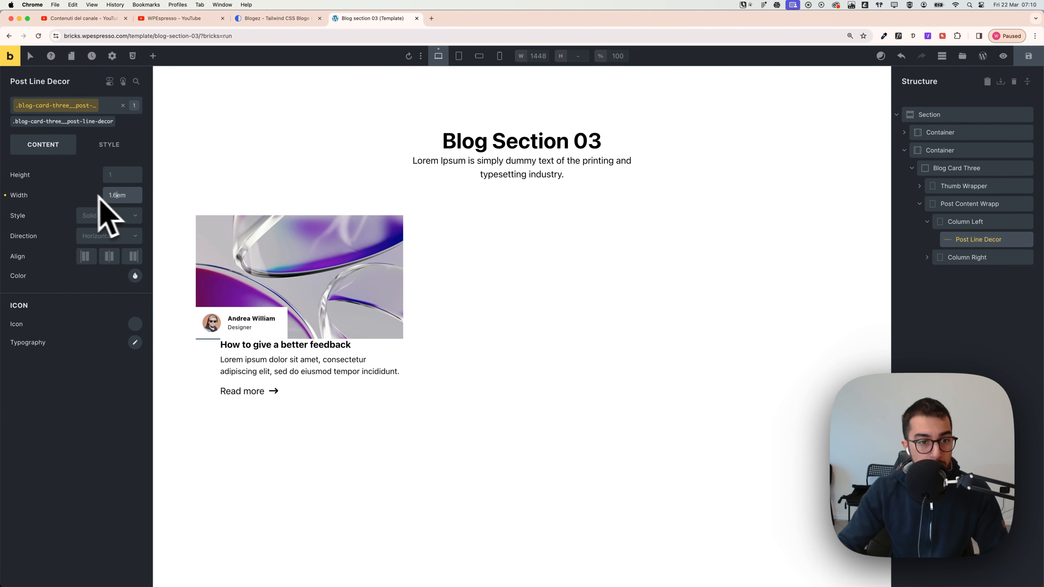
click(125, 177)
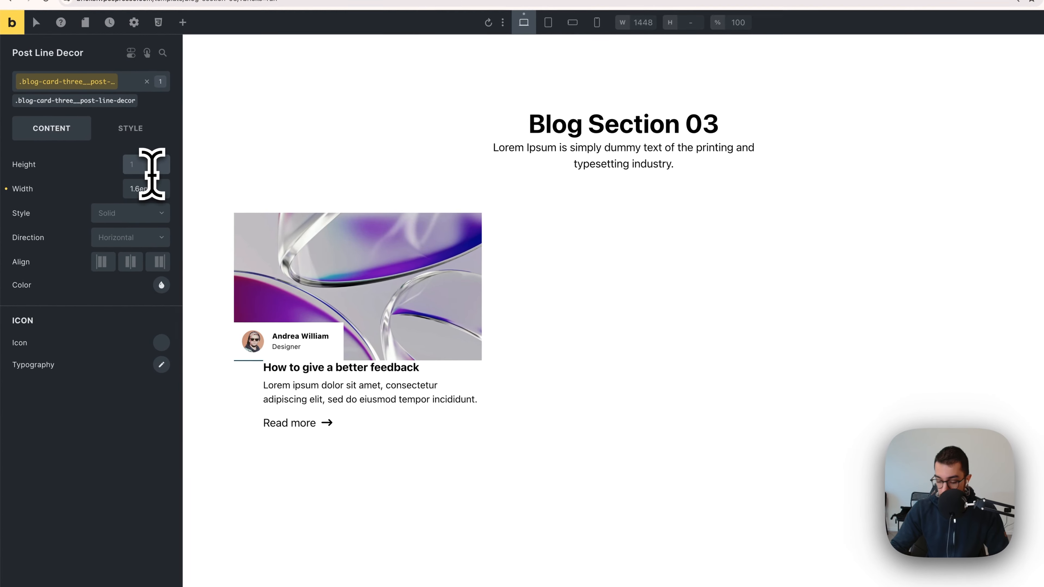
text(2)
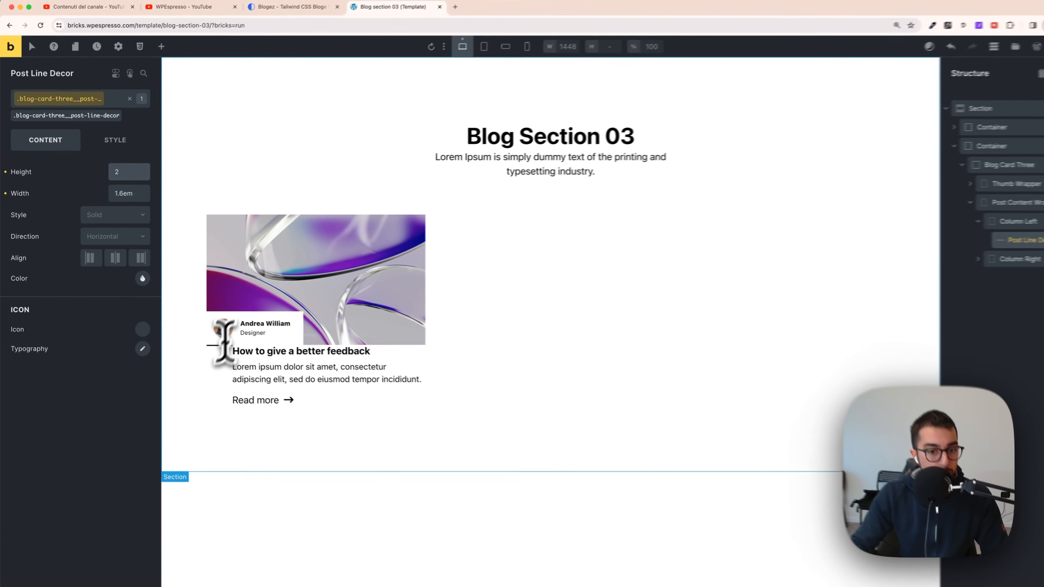
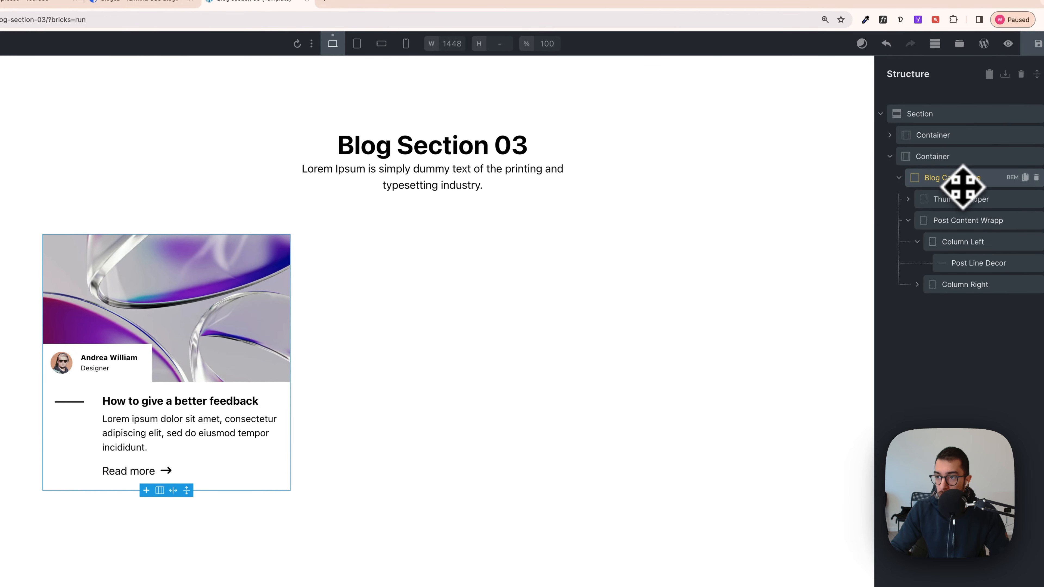
Give the blog-card-three class a solid border of width 1 on all sides in a light background colour
click(957, 186)
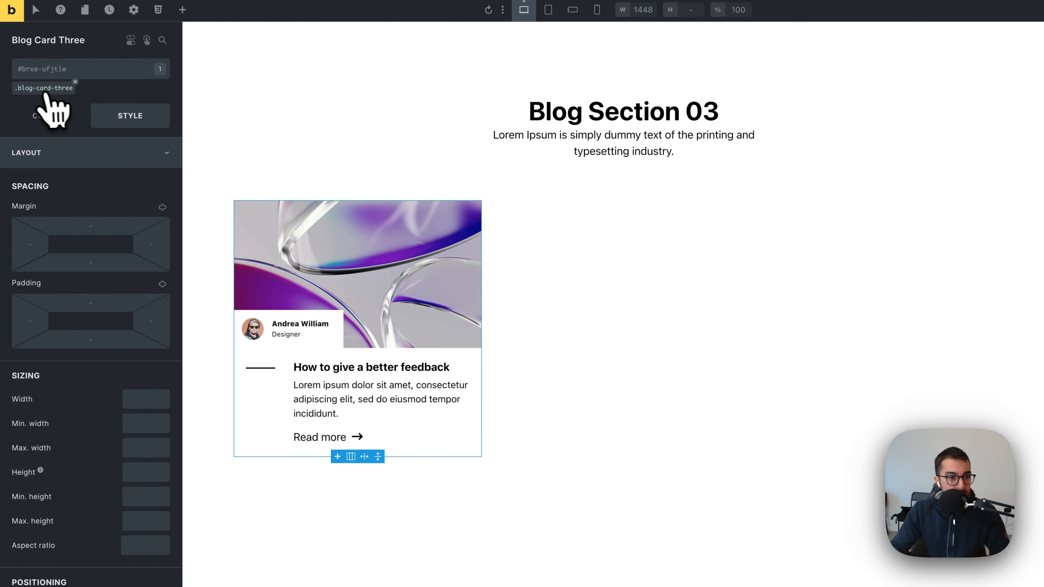
click(45, 91)
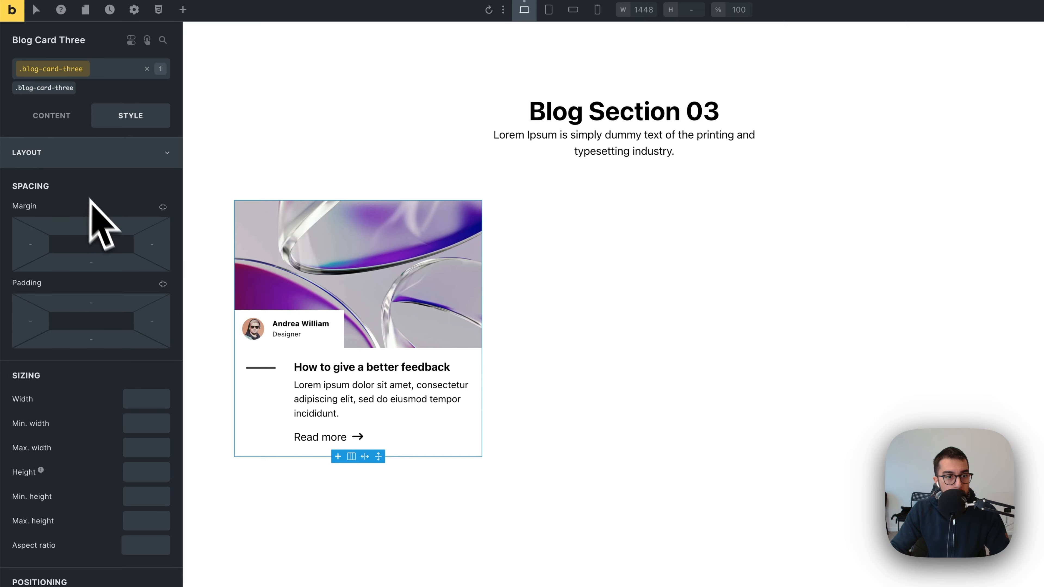
click(82, 152)
click(82, 247)
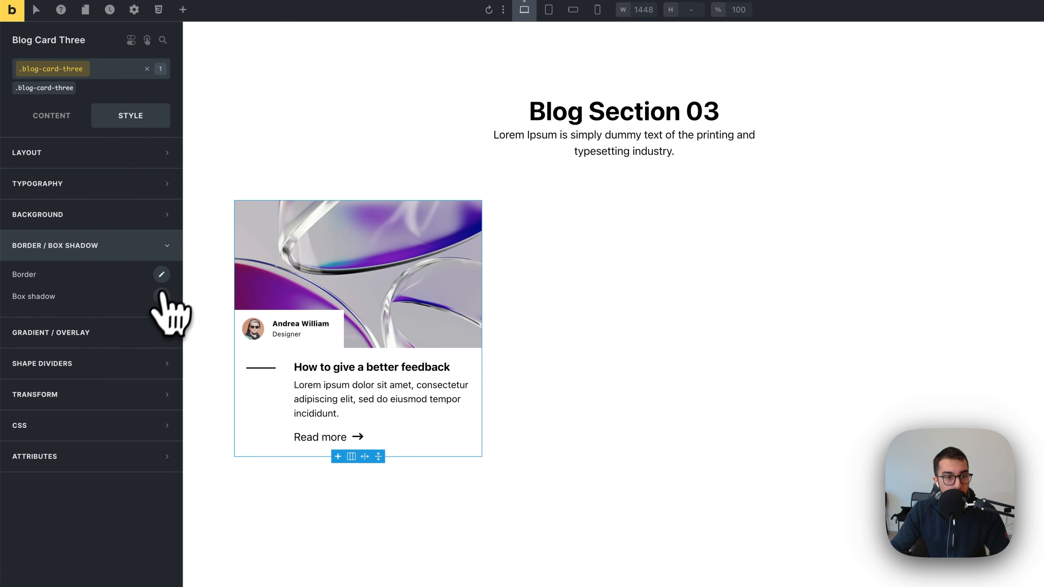
click(161, 274)
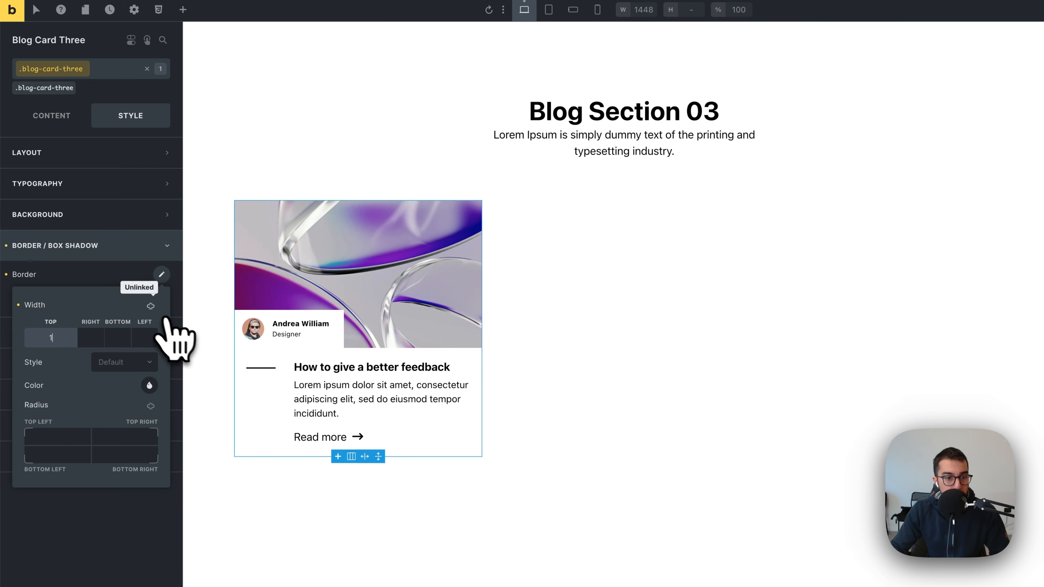
click(151, 306)
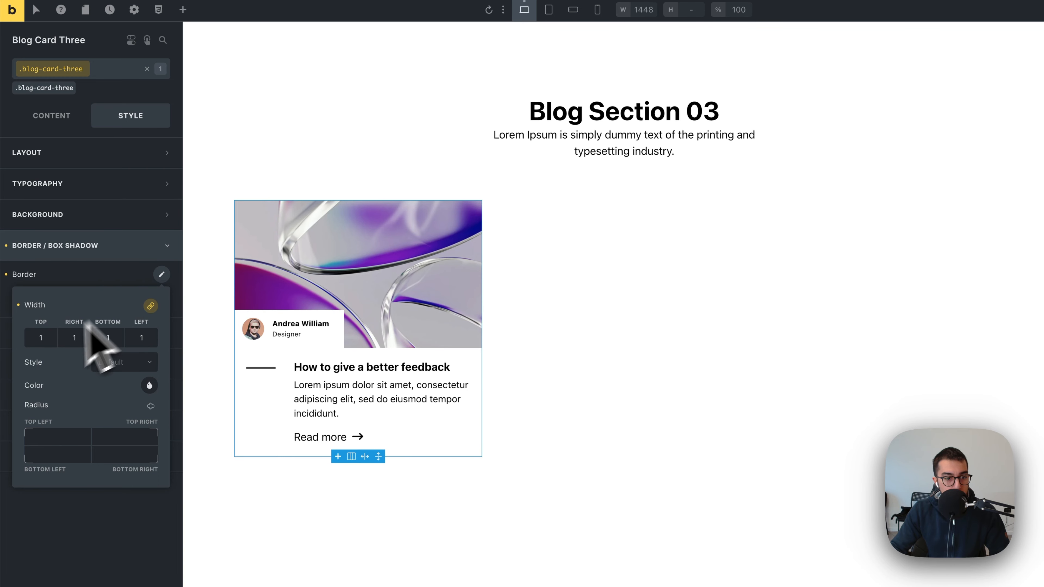
click(123, 364)
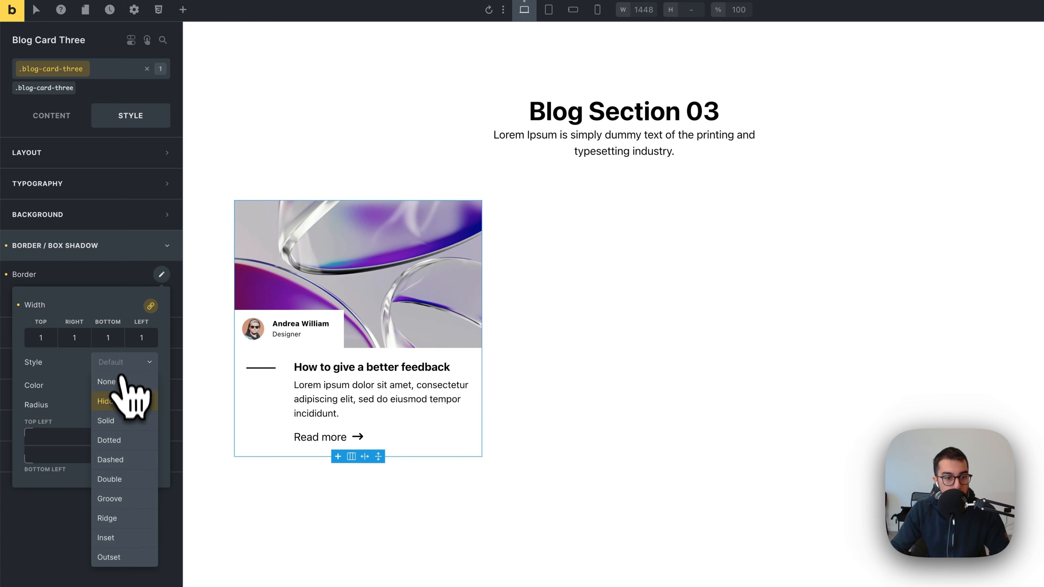
click(119, 420)
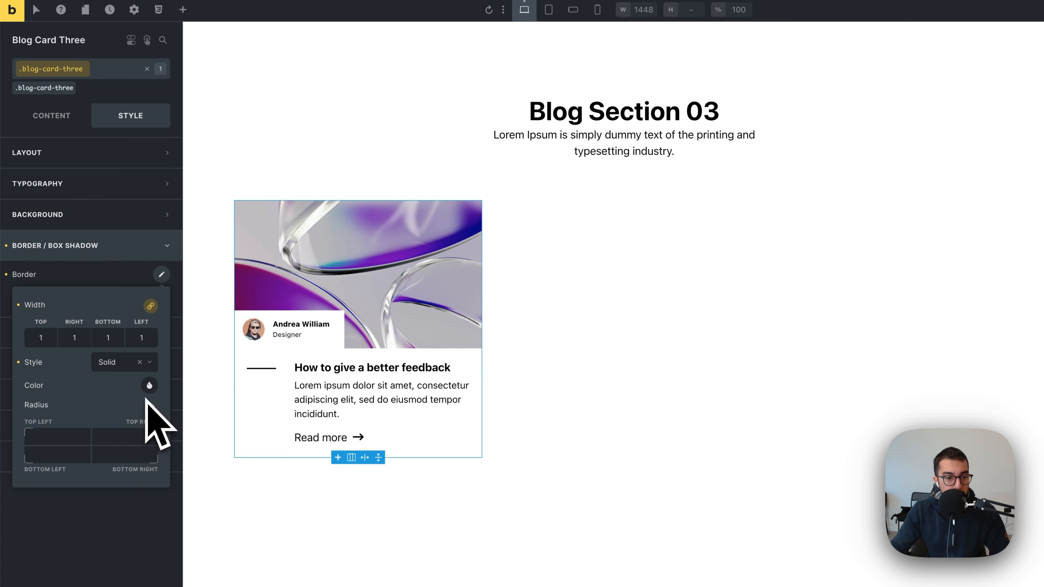
click(149, 387)
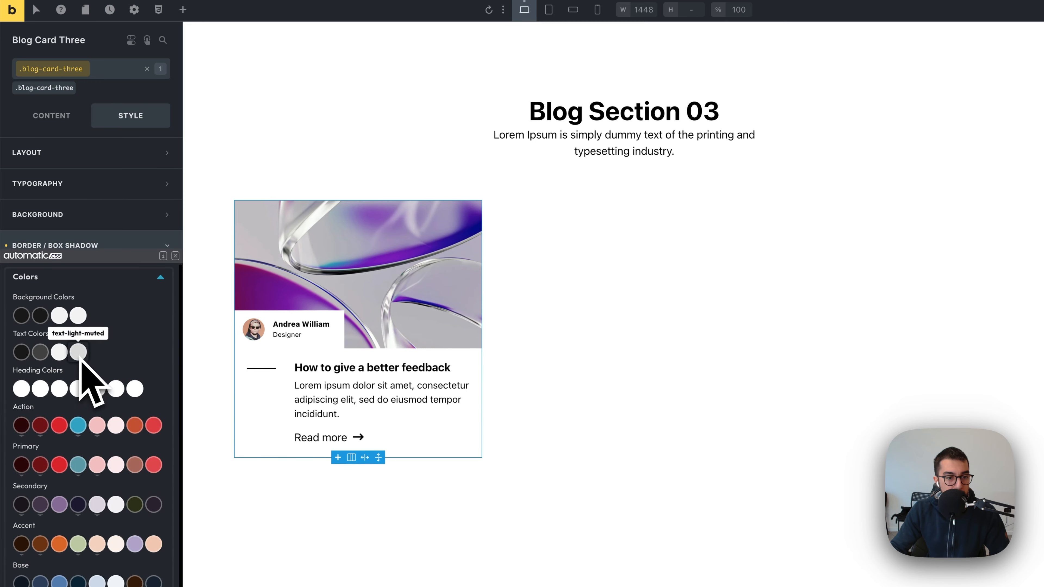
click(78, 316)
click(441, 494)
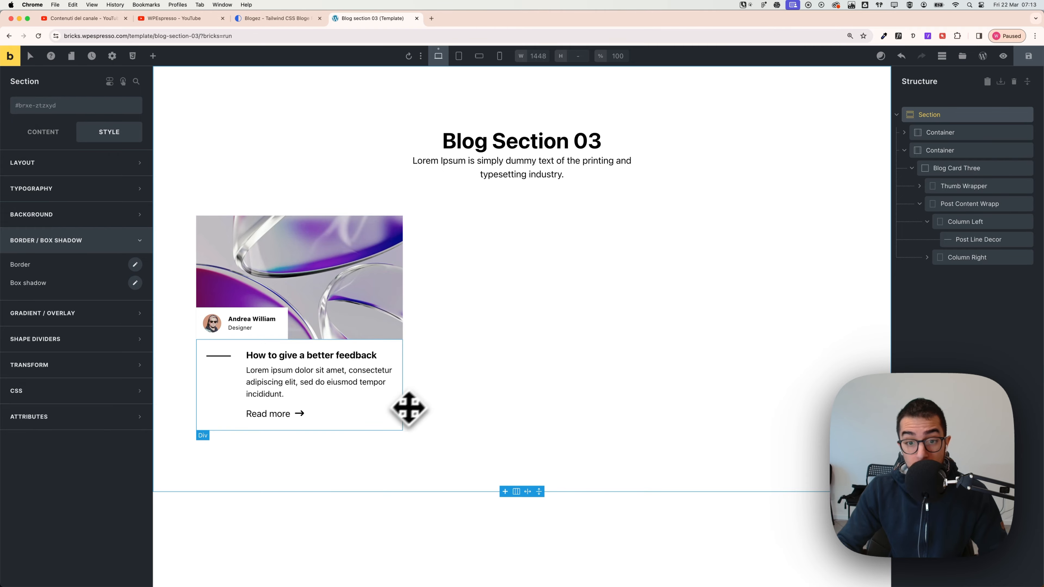
Add a box shadow to the blog-card-three class with the translucent black colour rgba(0, 0, 0, 0.29)
click(948, 169)
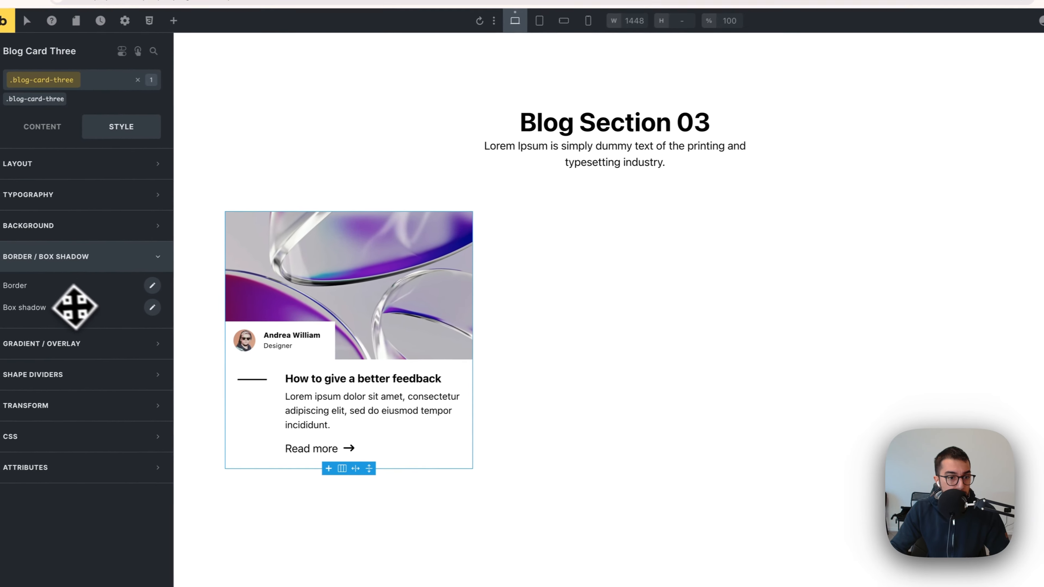
click(160, 306)
click(37, 370)
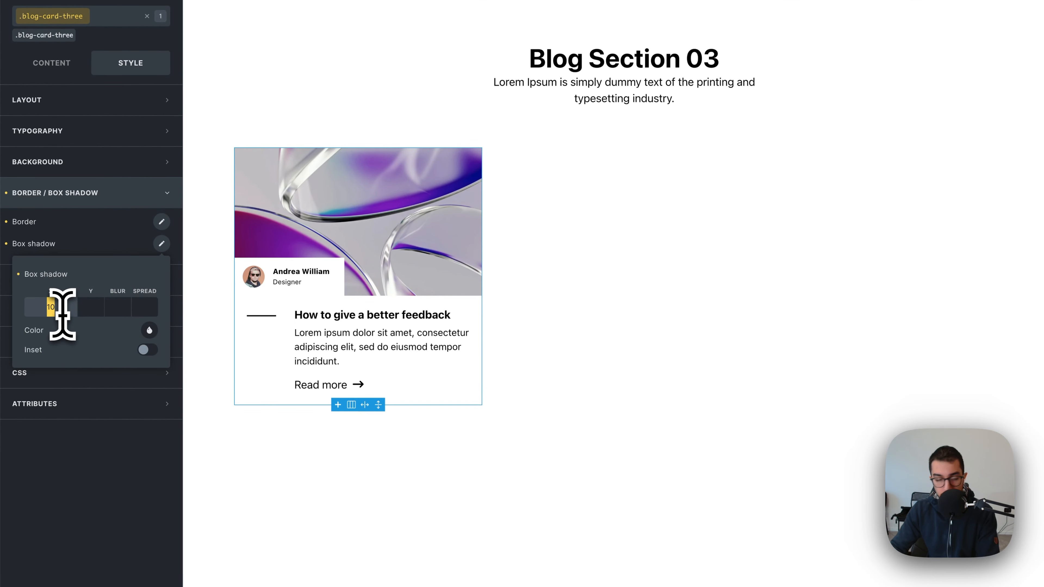
click(149, 331)
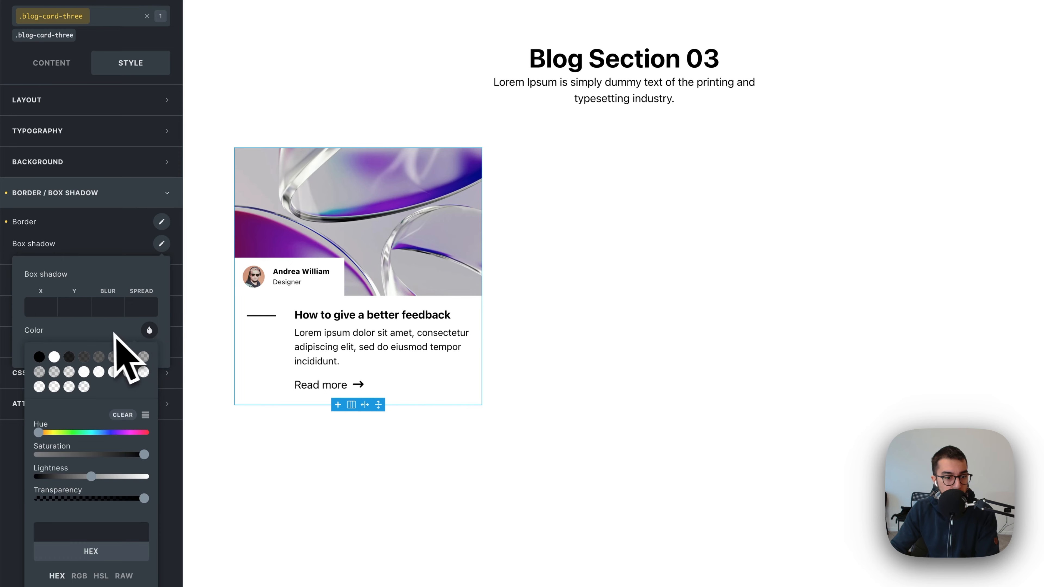
click(39, 357)
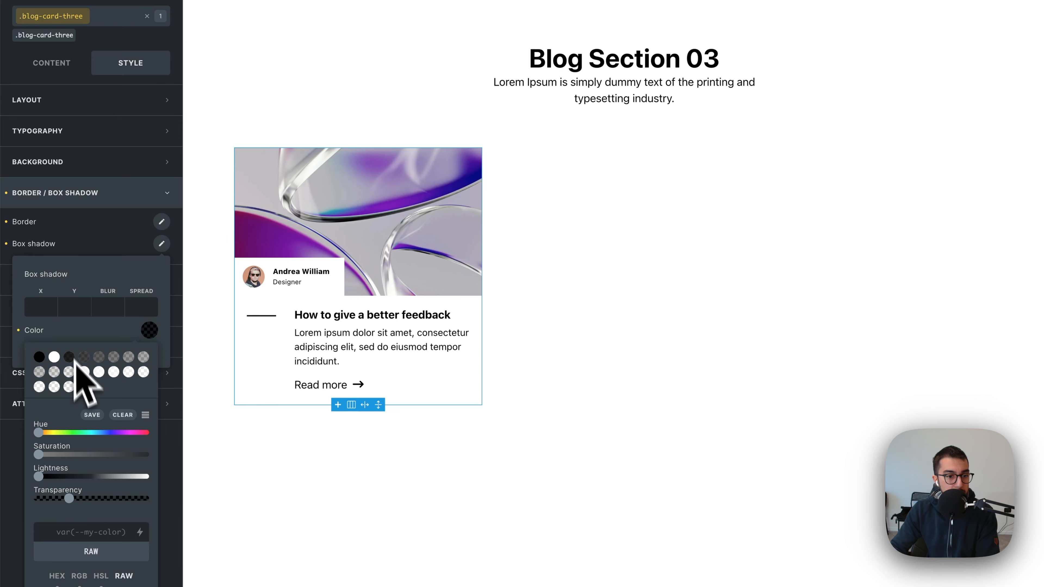
Set the card's box shadow to X 0, Y 4 and blur 5, and make its black colour almost fully transparent
click(45, 307)
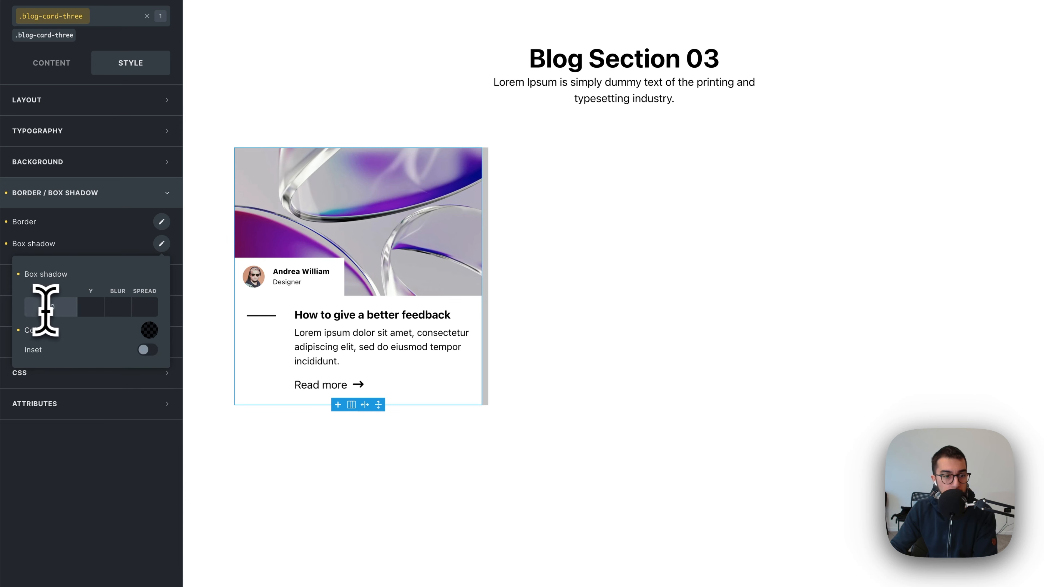
click(84, 308)
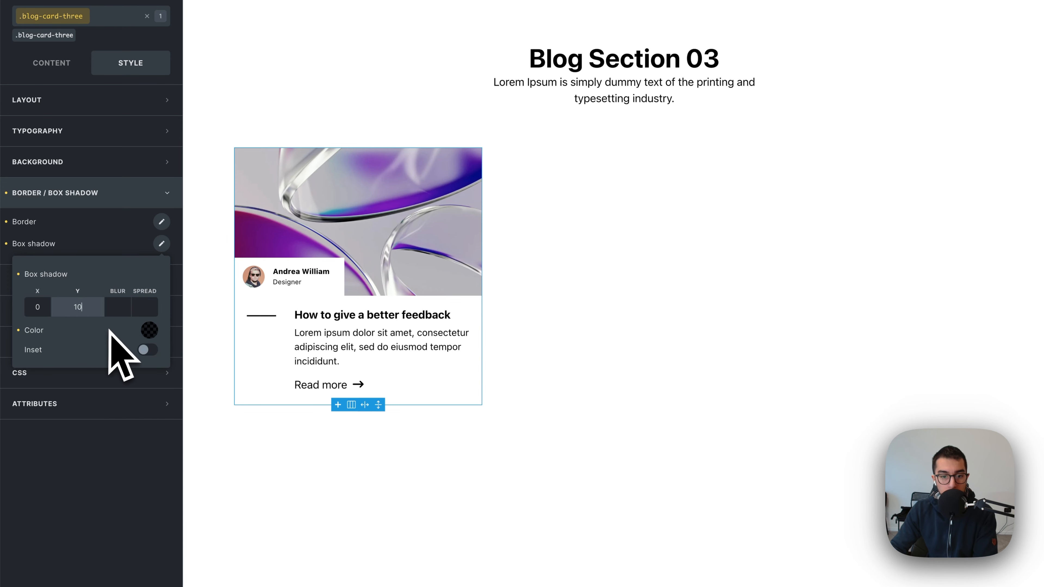
click(120, 309)
text(2)
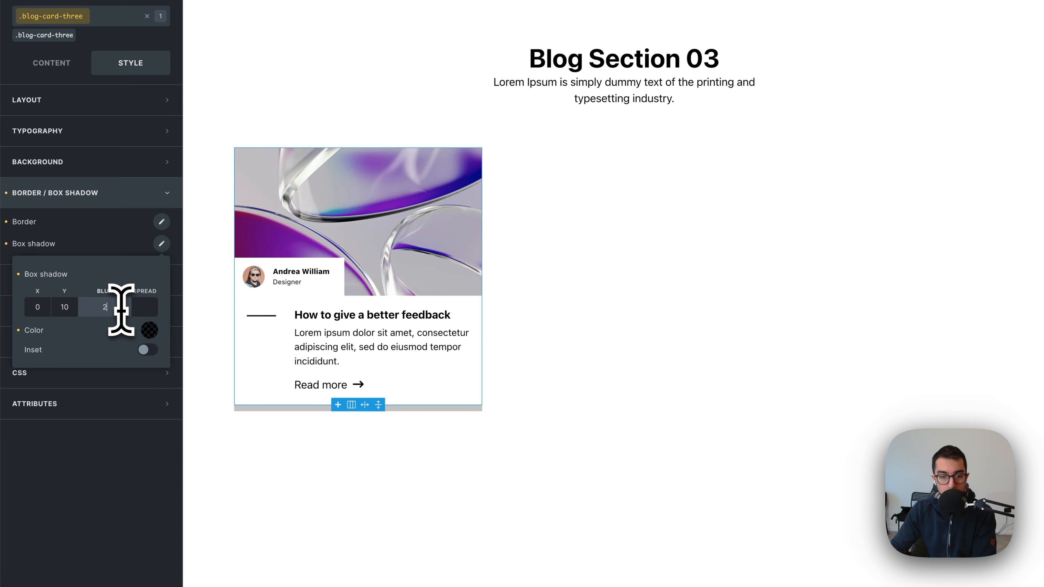
text(0)
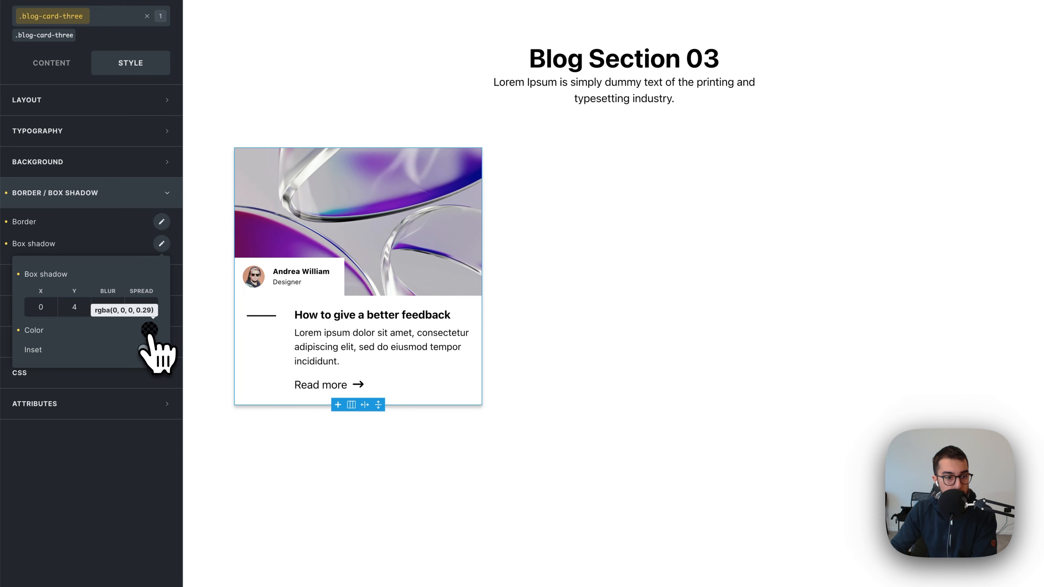
click(149, 331)
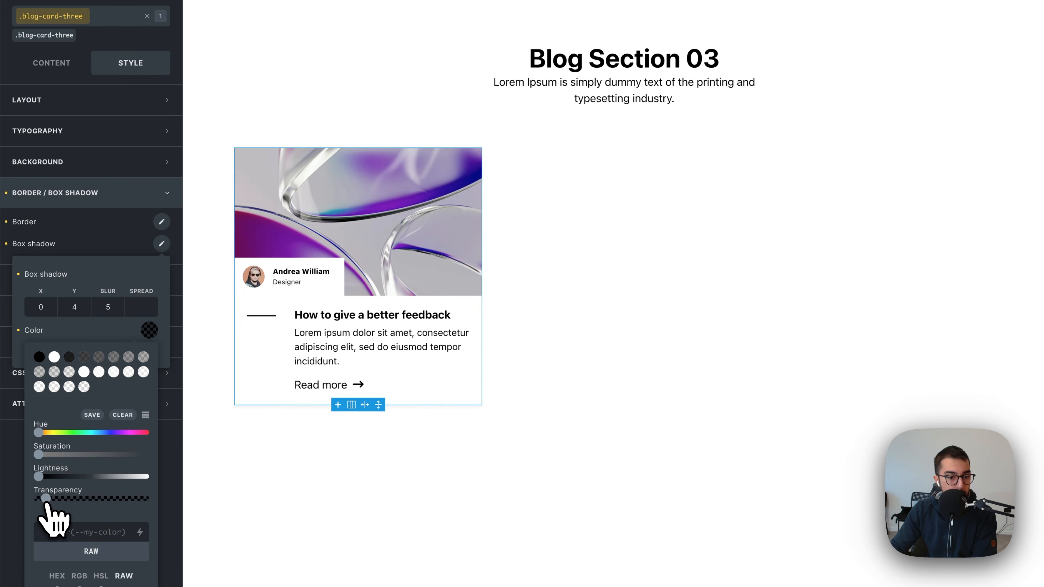
click(275, 509)
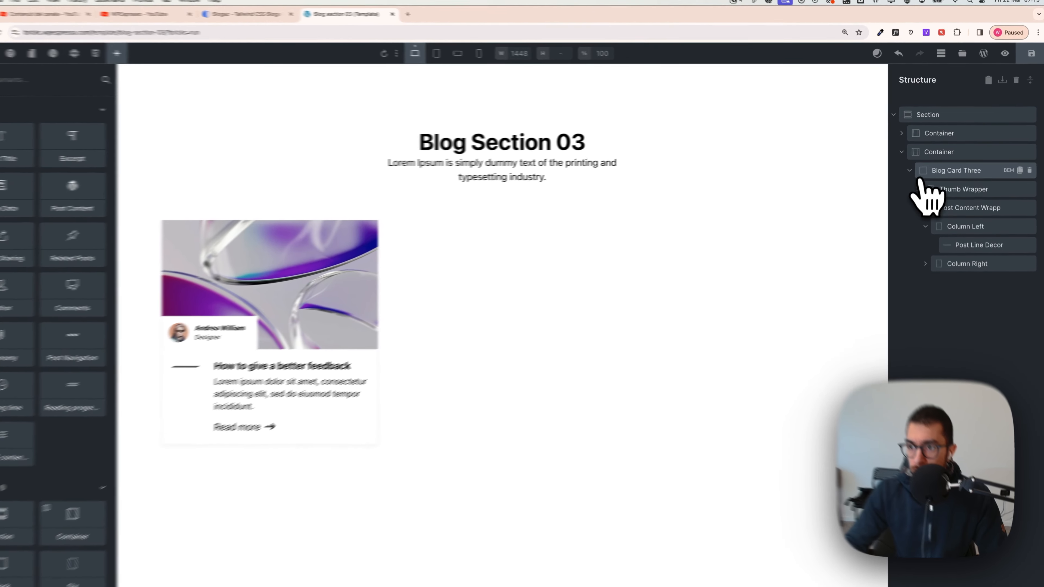
Collapse Blog Card Three in the structure and duplicate it twice to fill the three-column grid
drag(921, 180, 953, 172)
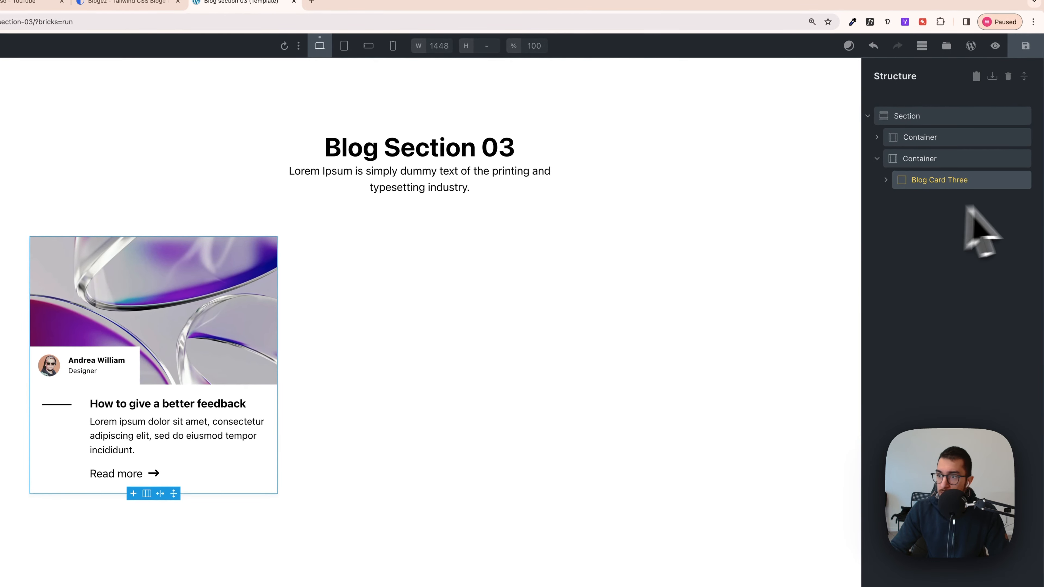
click(1012, 181)
click(1012, 181)
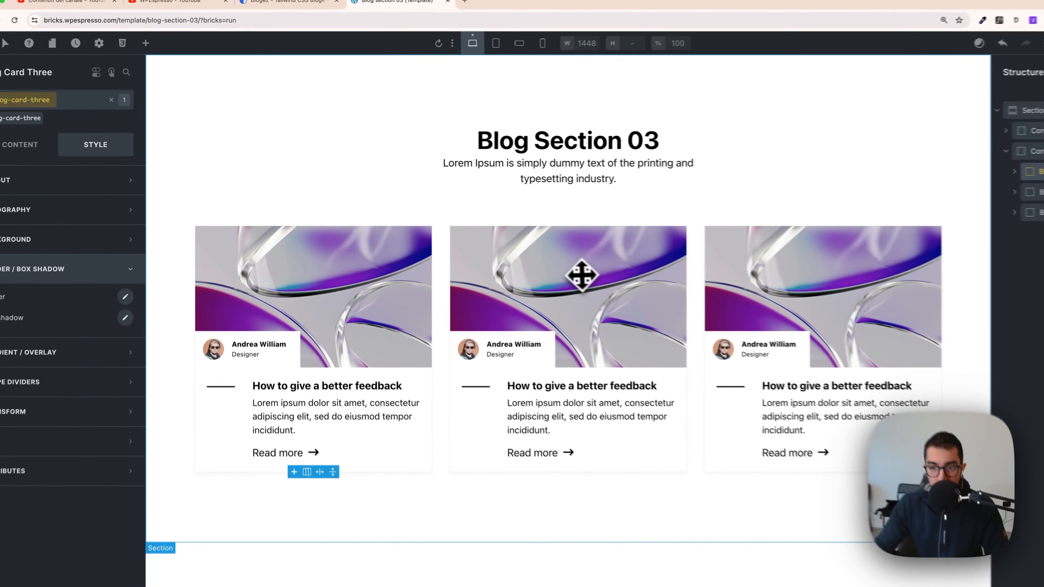
Replace the background image of the blog-card-three__thumb-wrapper class with migrating-to-linear.jpg
click(531, 259)
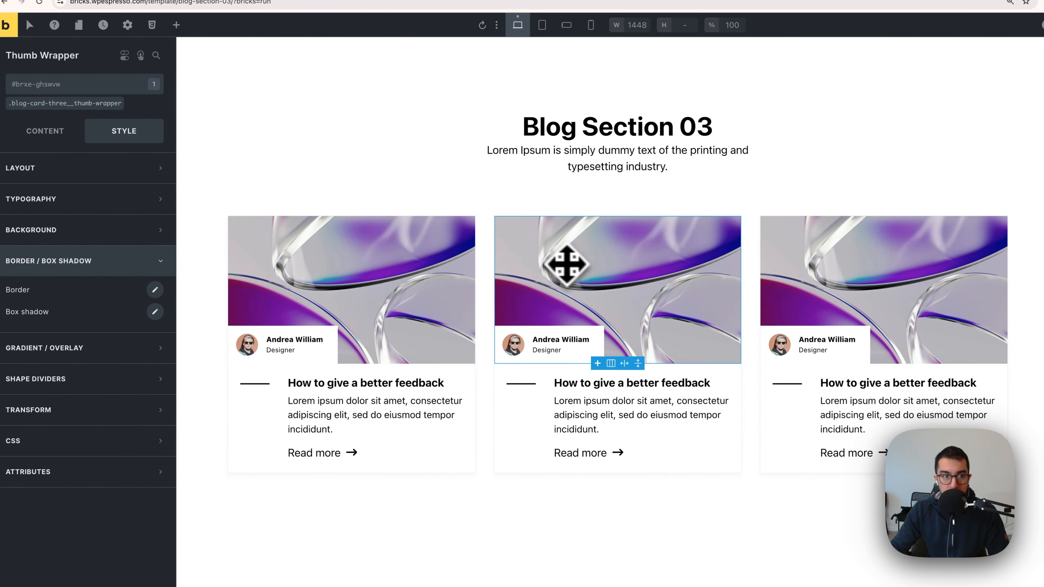
click(128, 235)
click(119, 233)
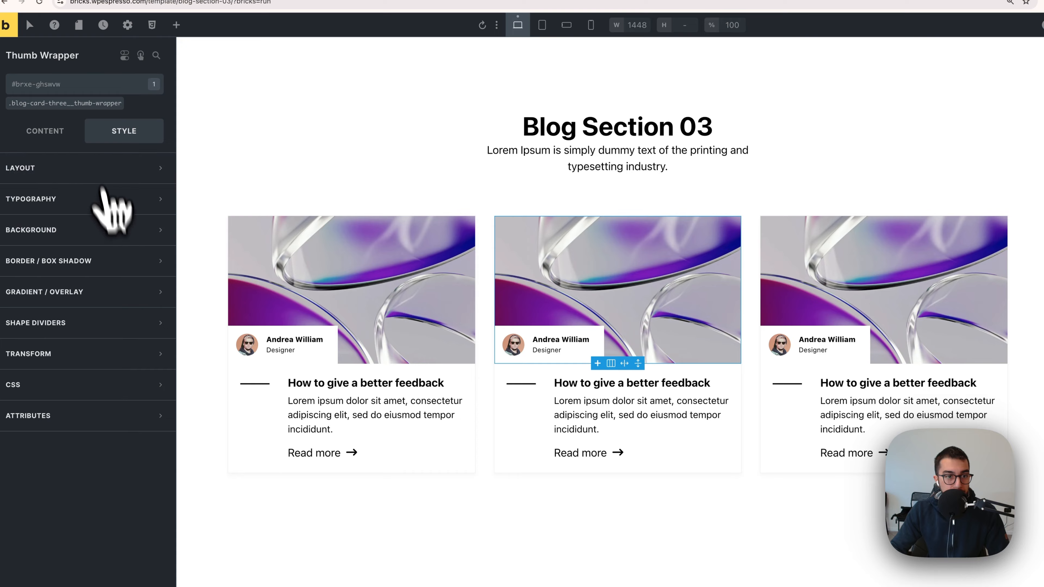
click(65, 103)
click(109, 233)
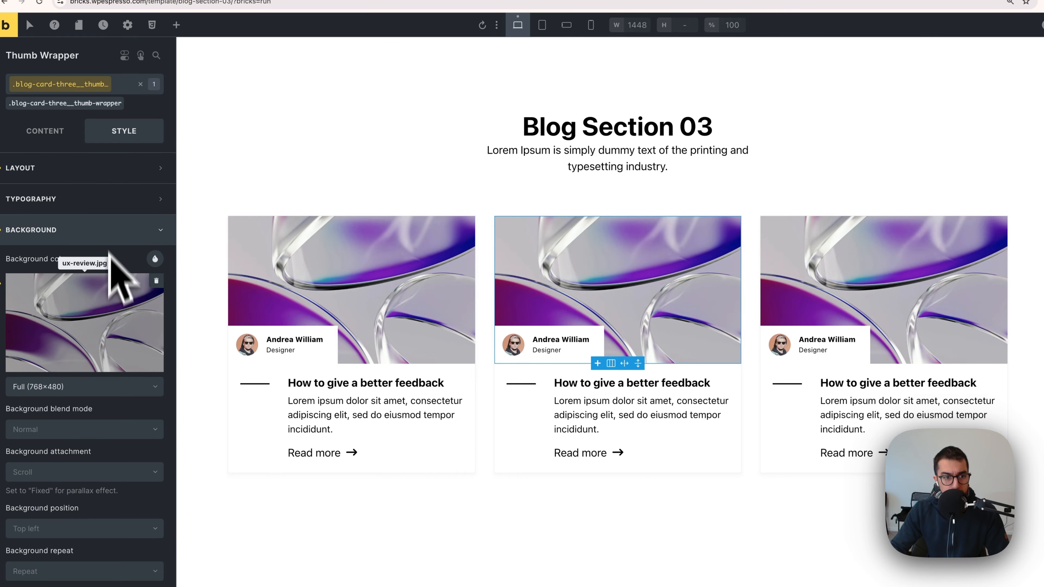
click(112, 321)
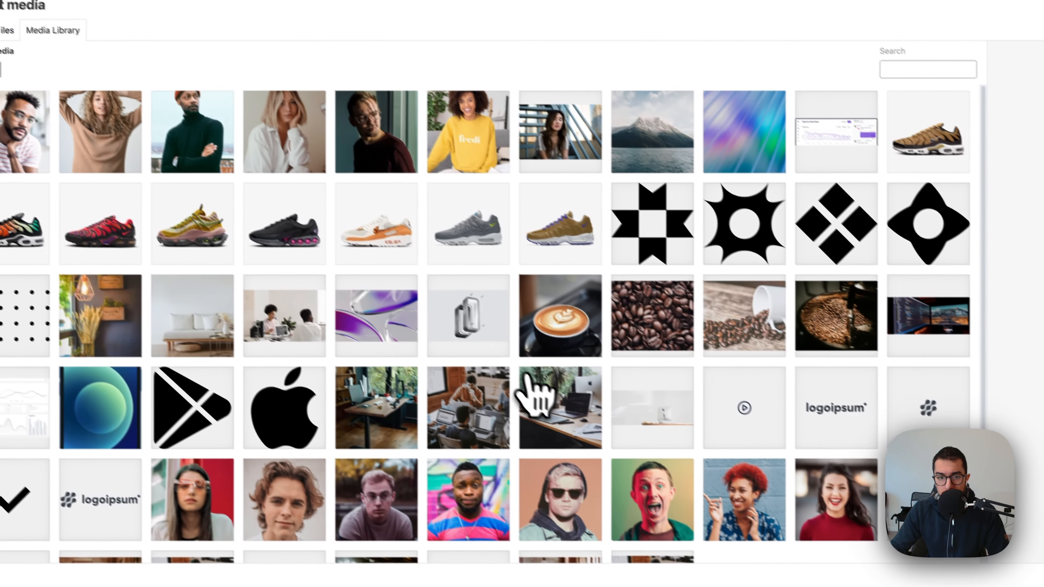
click(366, 382)
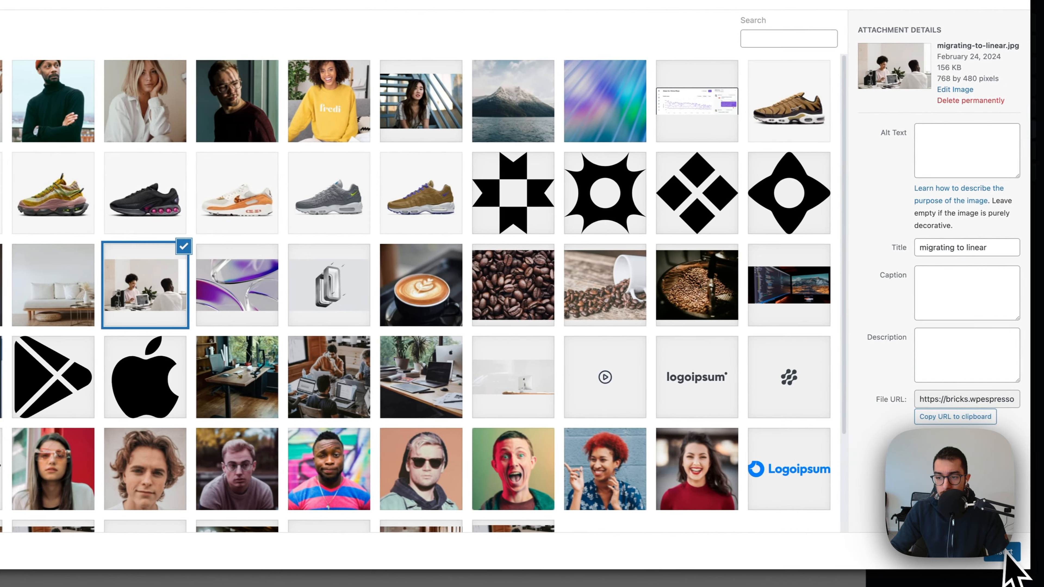
click(1004, 555)
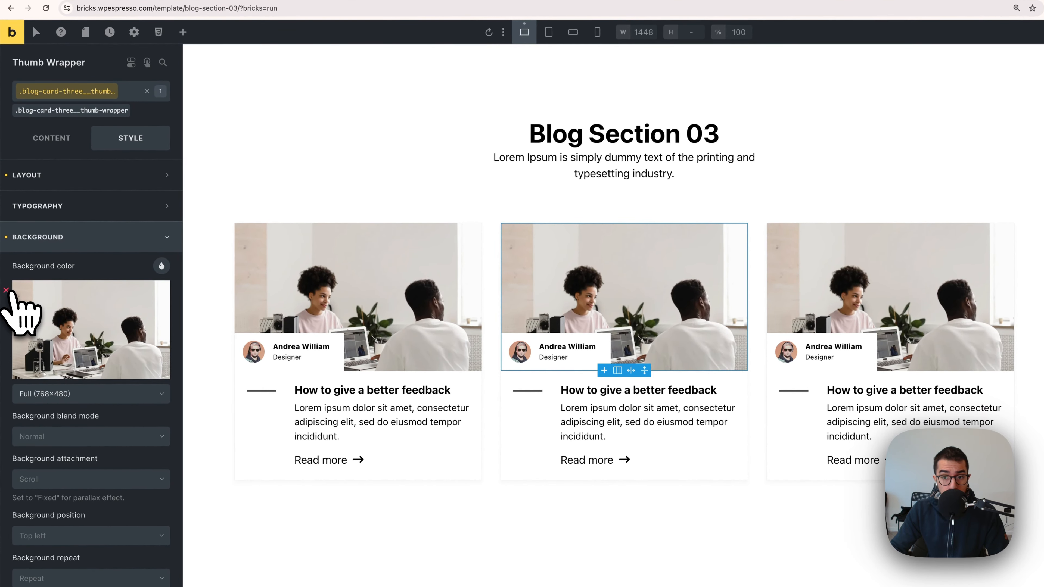
Remove the background image from the thumb-wrapper class and set migrating-to-linear.jpg on the middle card's Thumb Wrapper element only
click(5, 305)
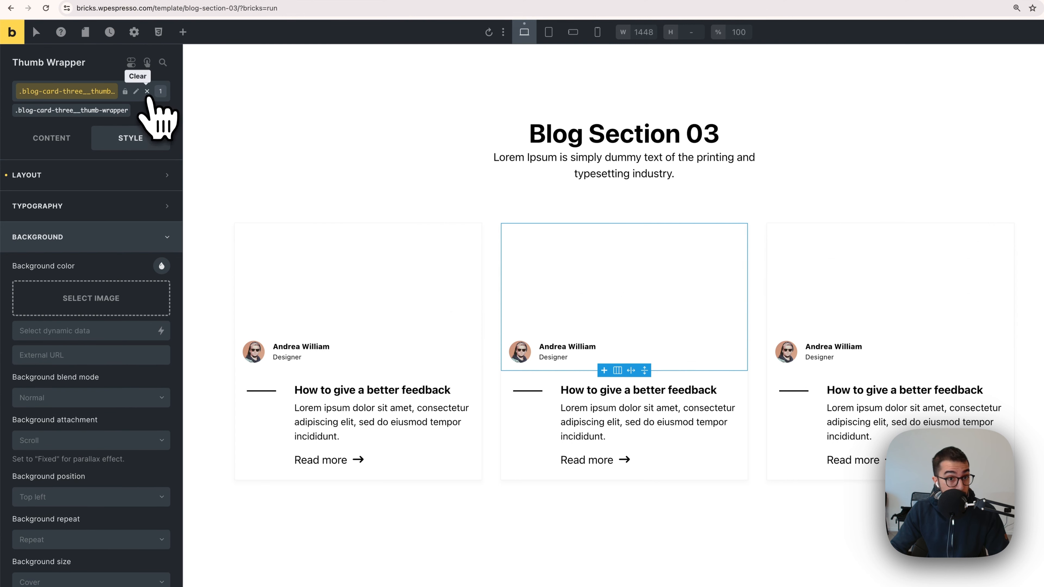
click(147, 92)
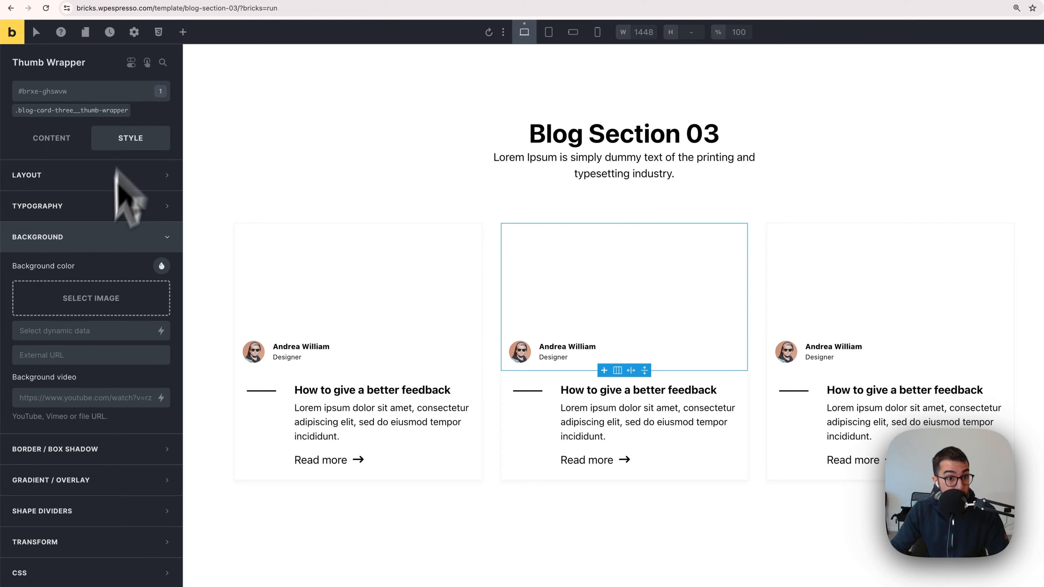
click(119, 303)
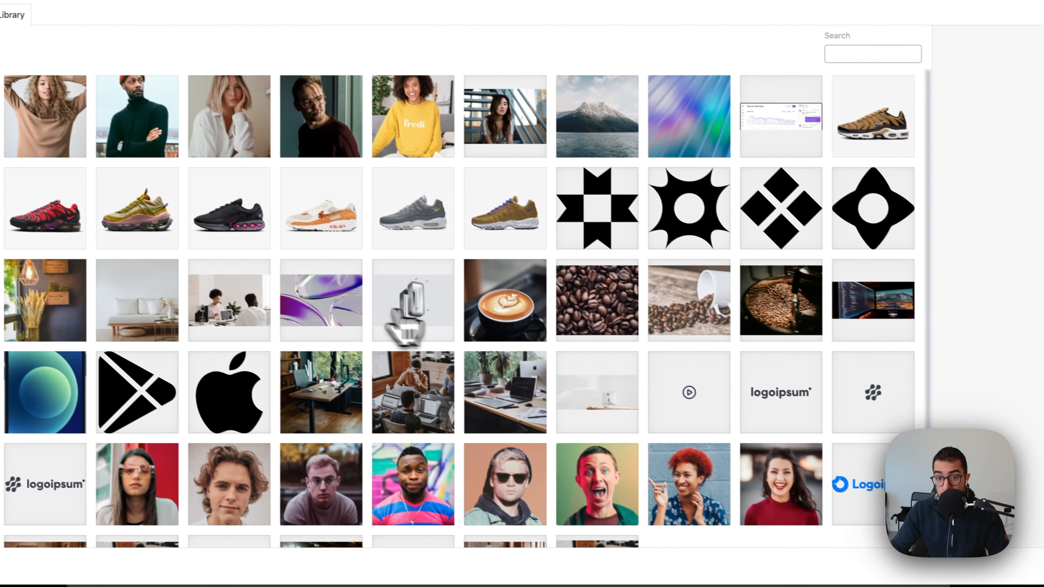
click(341, 313)
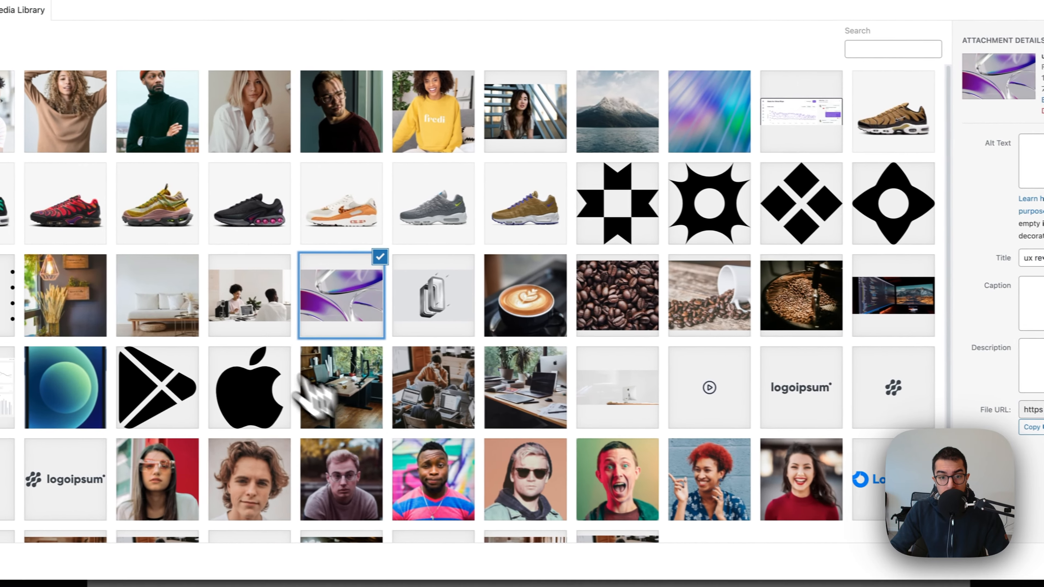
click(251, 307)
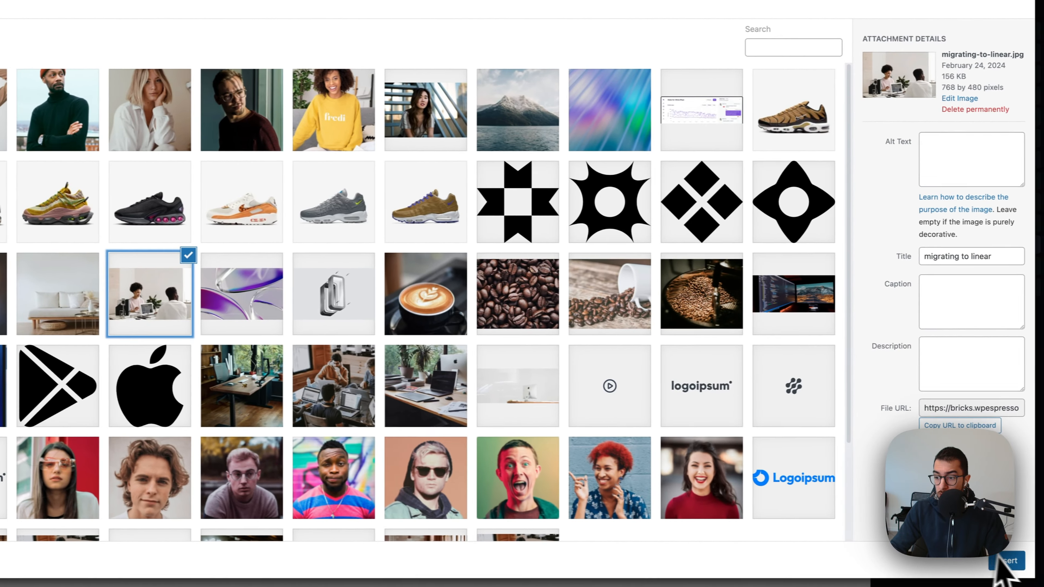
click(1005, 565)
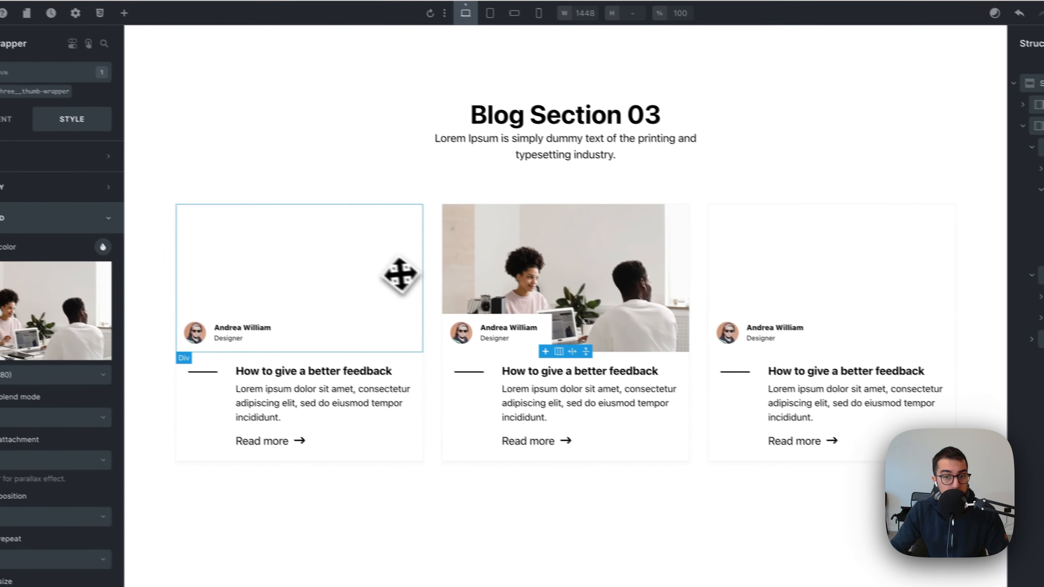
Set the purple abstract ux-review.jpg as the background image of the first card's Thumb Wrapper element
click(256, 226)
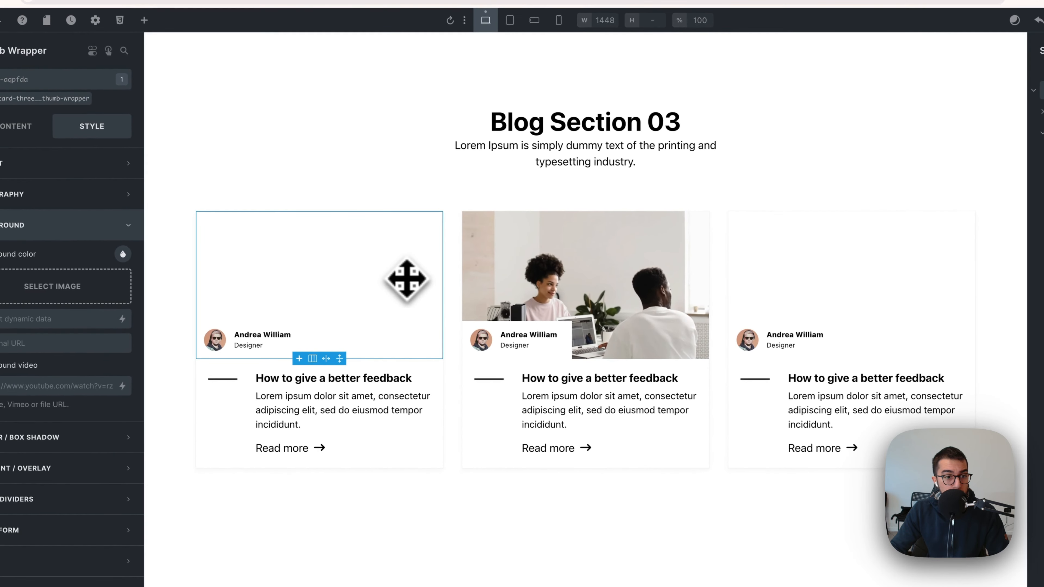
click(54, 288)
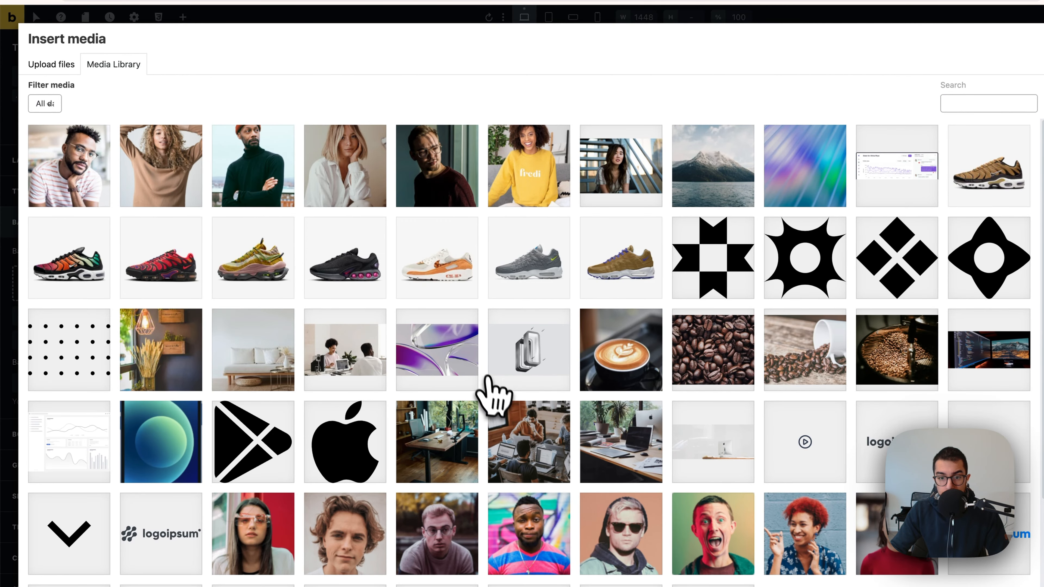
click(473, 372)
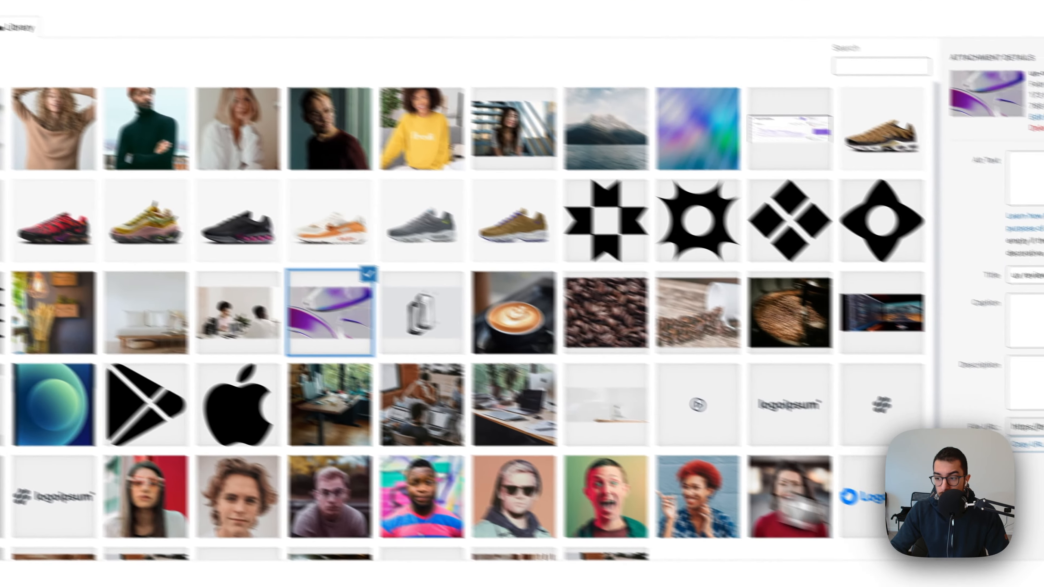
click(1003, 570)
Set the grey image with the metallic 3D frames as the background of the third card's Thumb Wrapper element
click(698, 248)
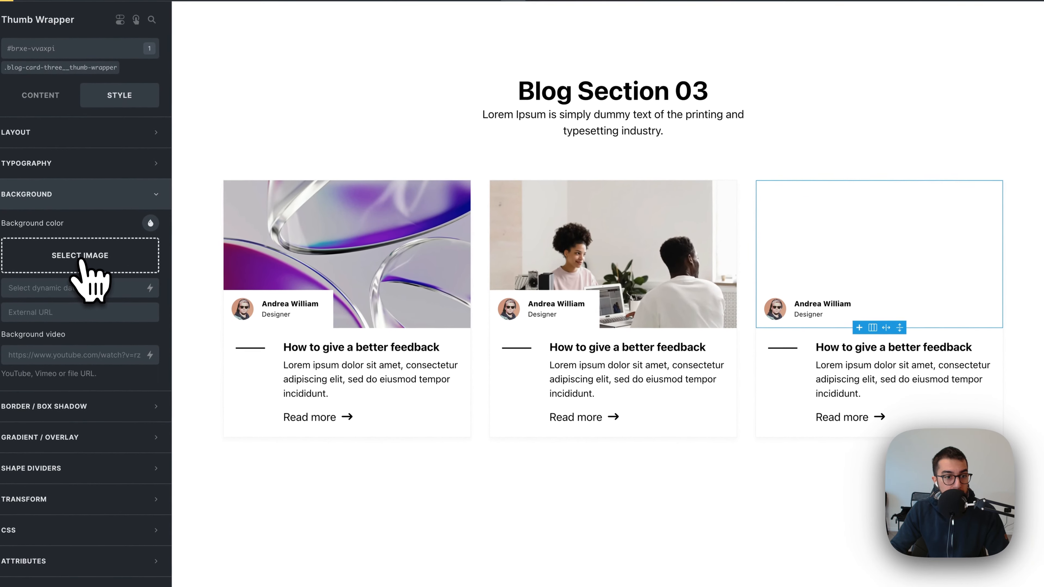
click(77, 275)
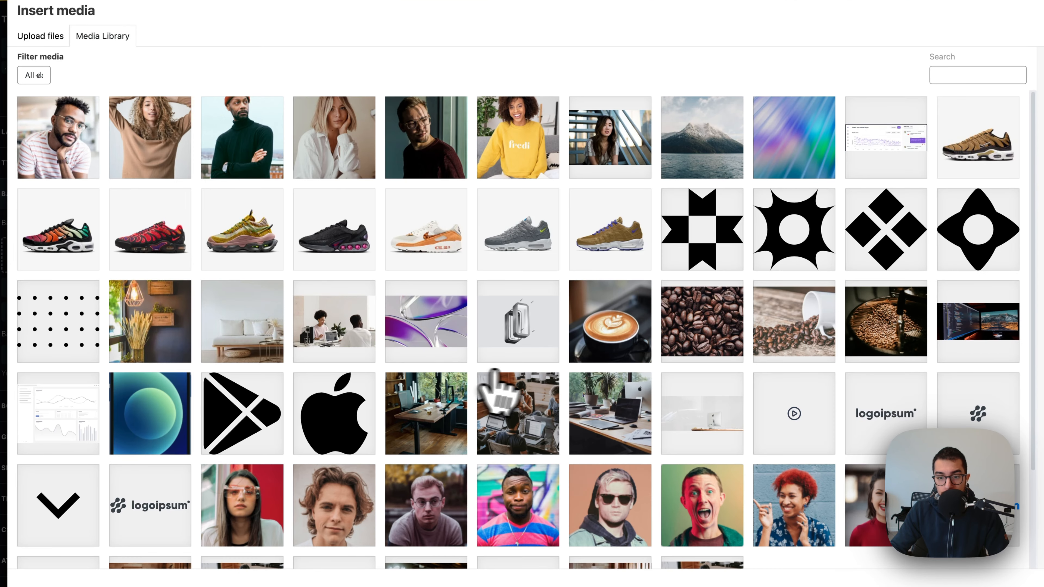
click(604, 428)
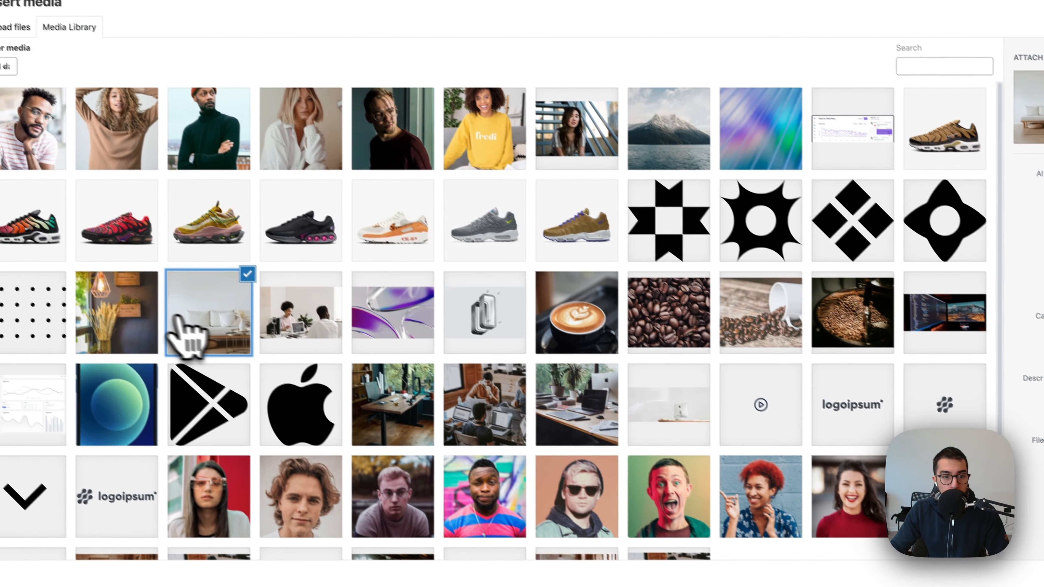
click(132, 312)
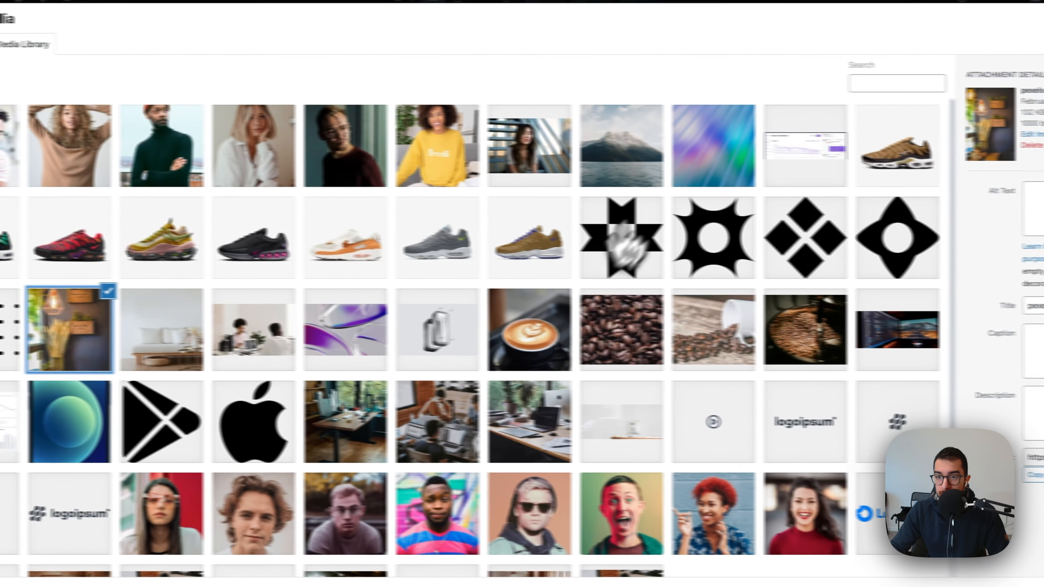
click(680, 167)
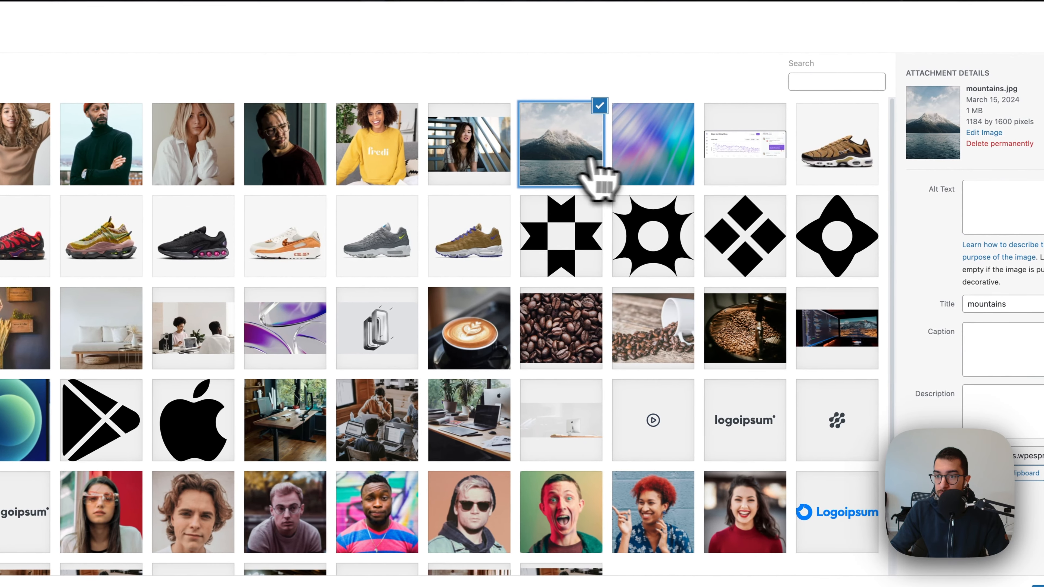
click(783, 172)
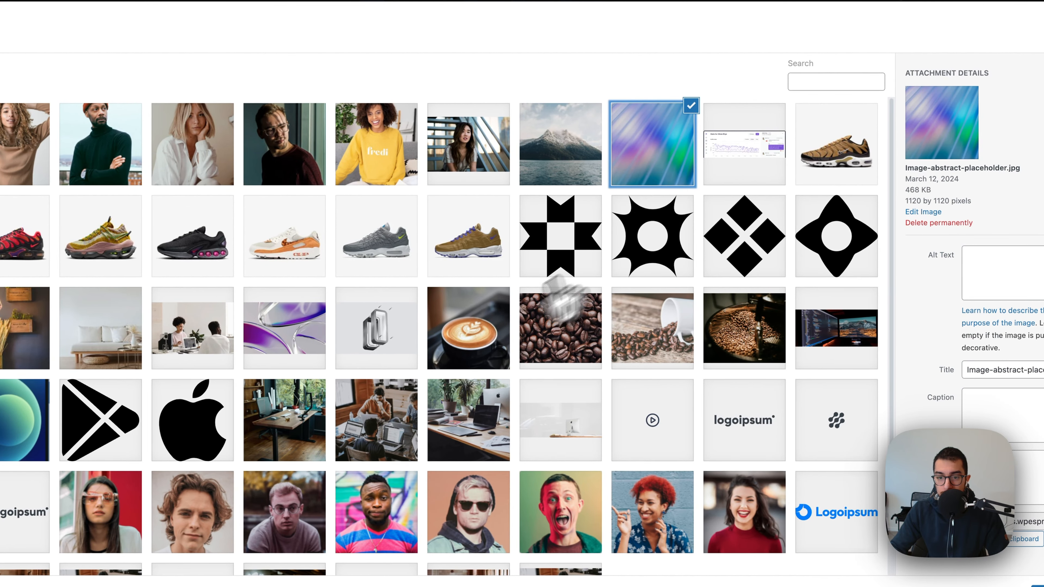
click(401, 343)
click(1039, 585)
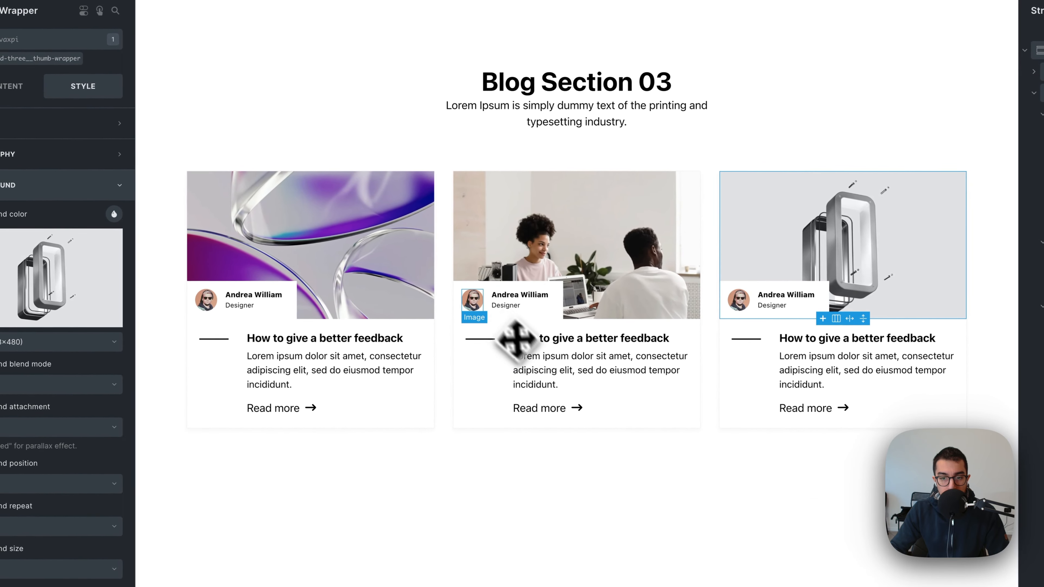
Replace the middle card's avatar image with the portrait of the curly-haired young man, at element level without the class active
click(322, 277)
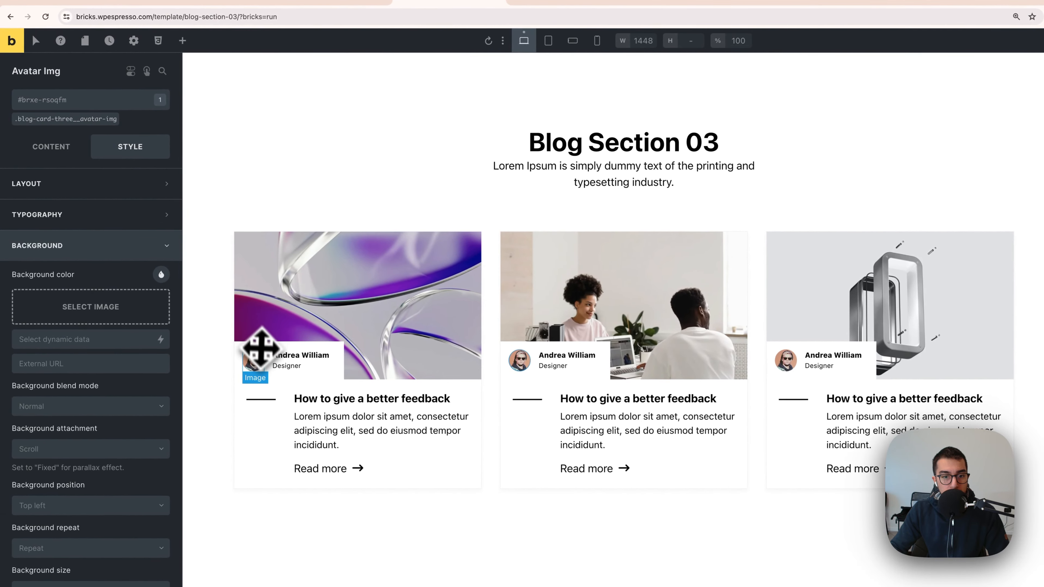
click(262, 354)
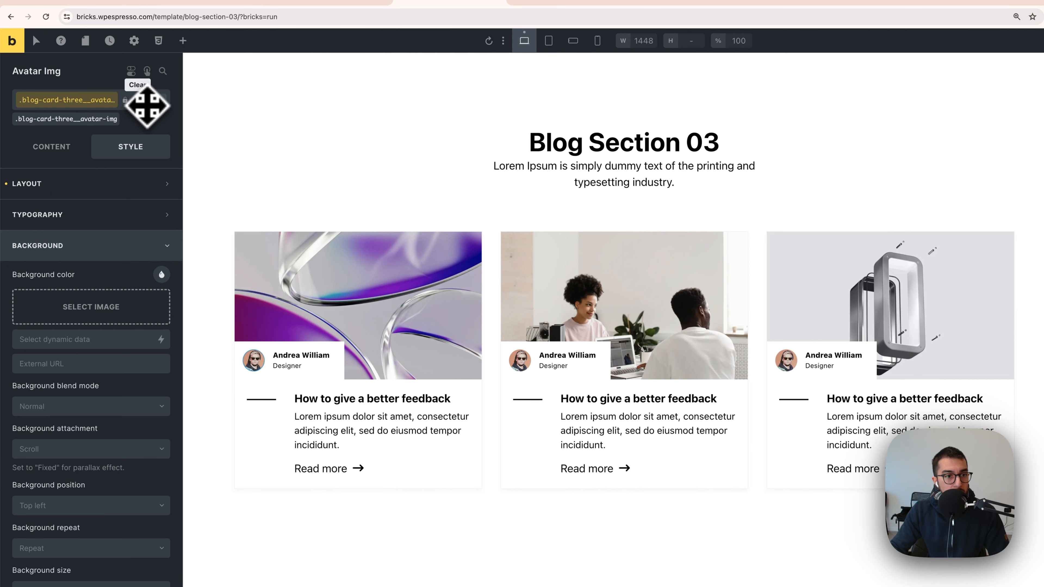
click(78, 148)
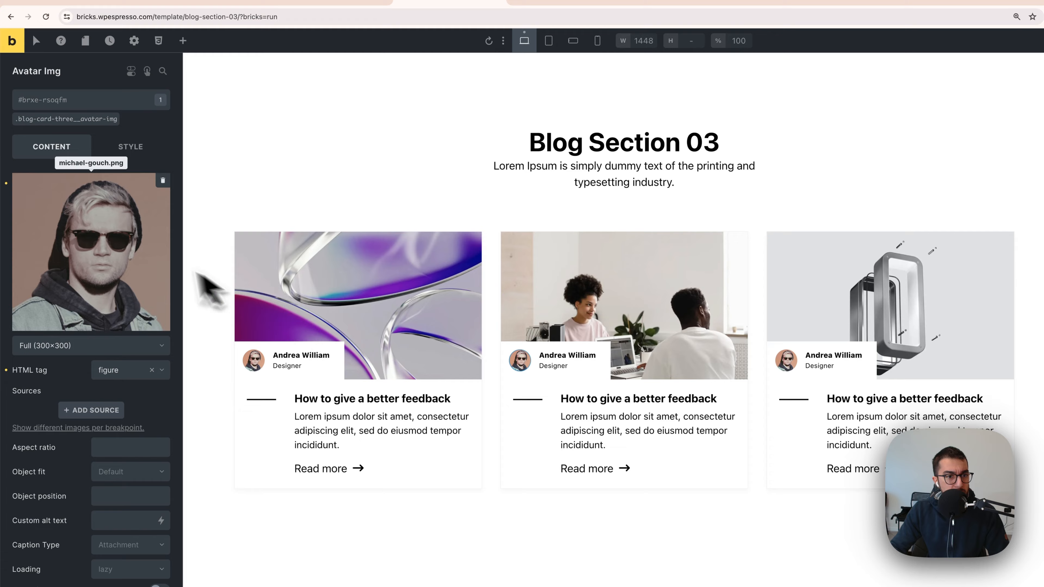
click(106, 255)
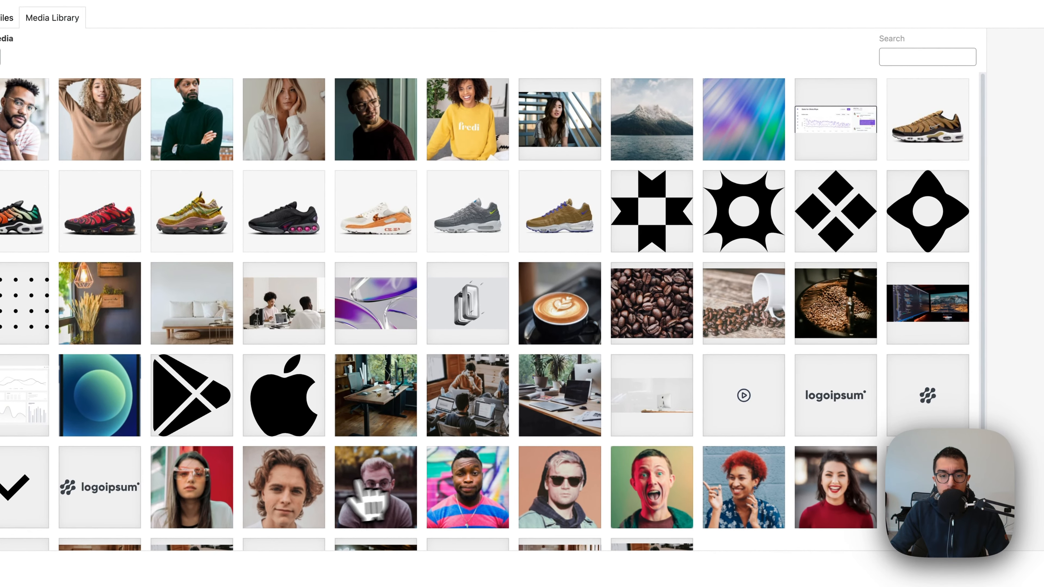
click(290, 506)
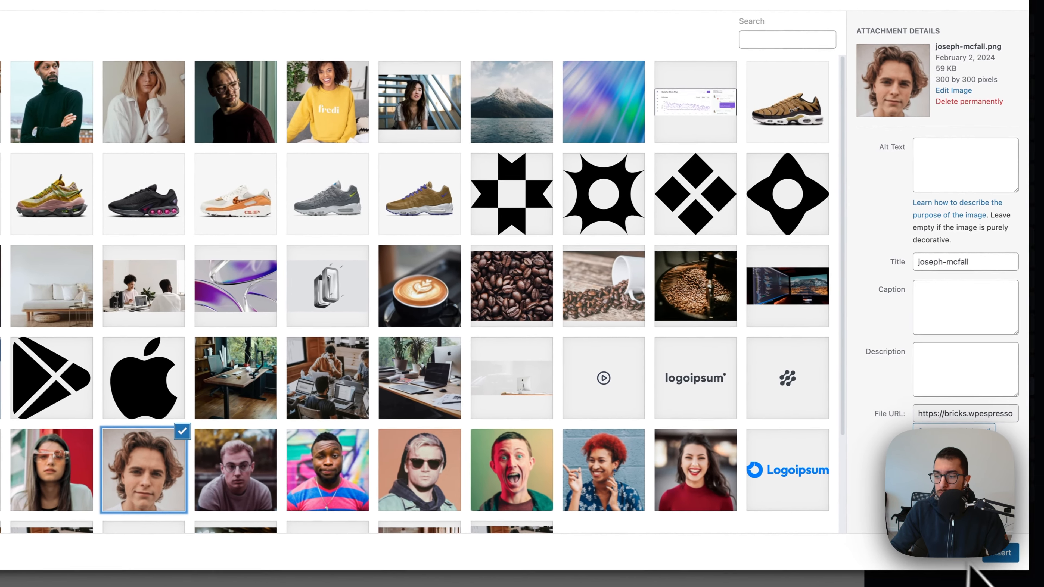
click(995, 556)
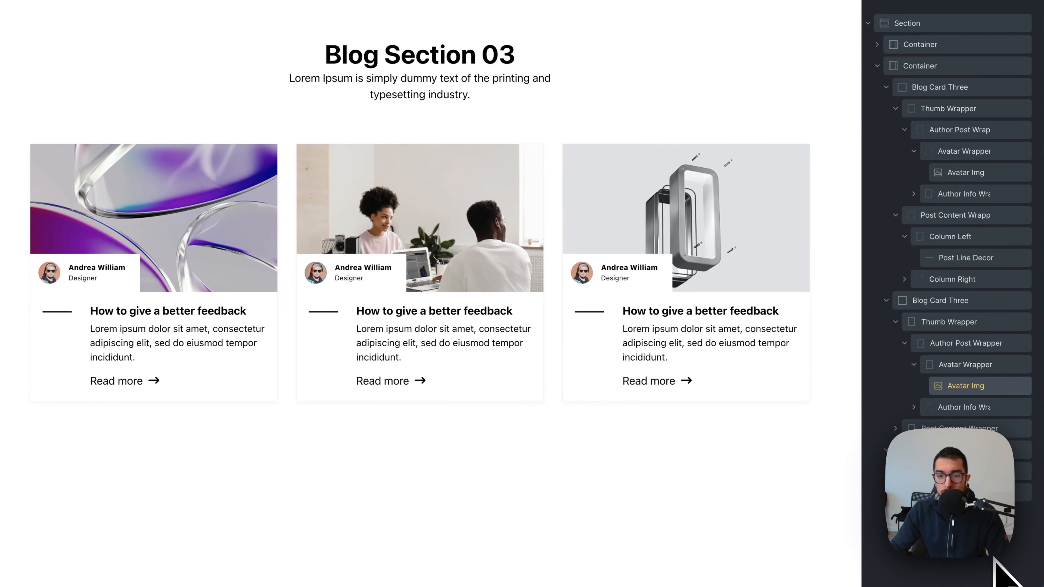
Replace the third card's avatar image with the portrait of the shouting man on a green background
click(582, 273)
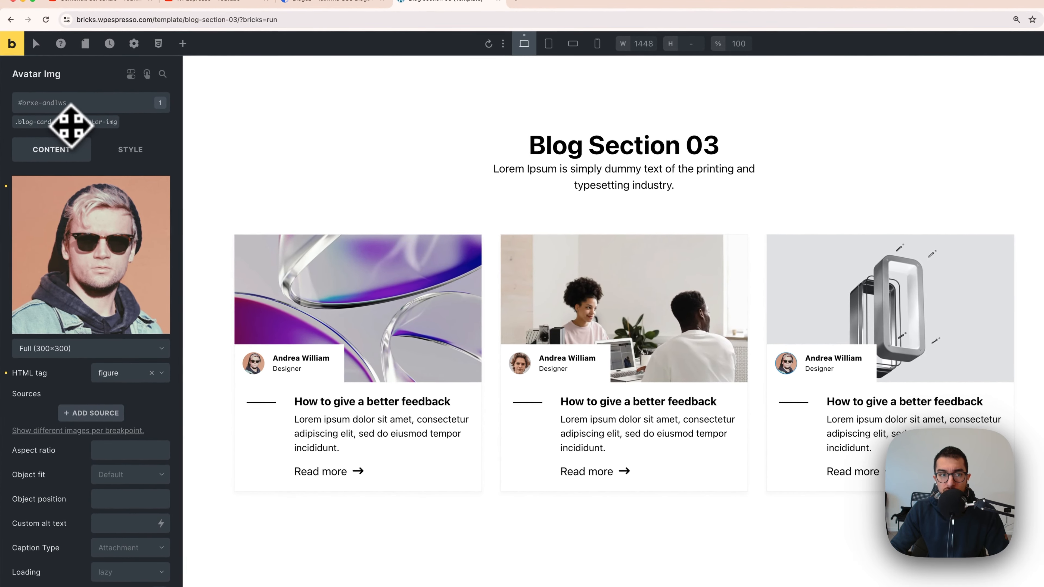
click(100, 222)
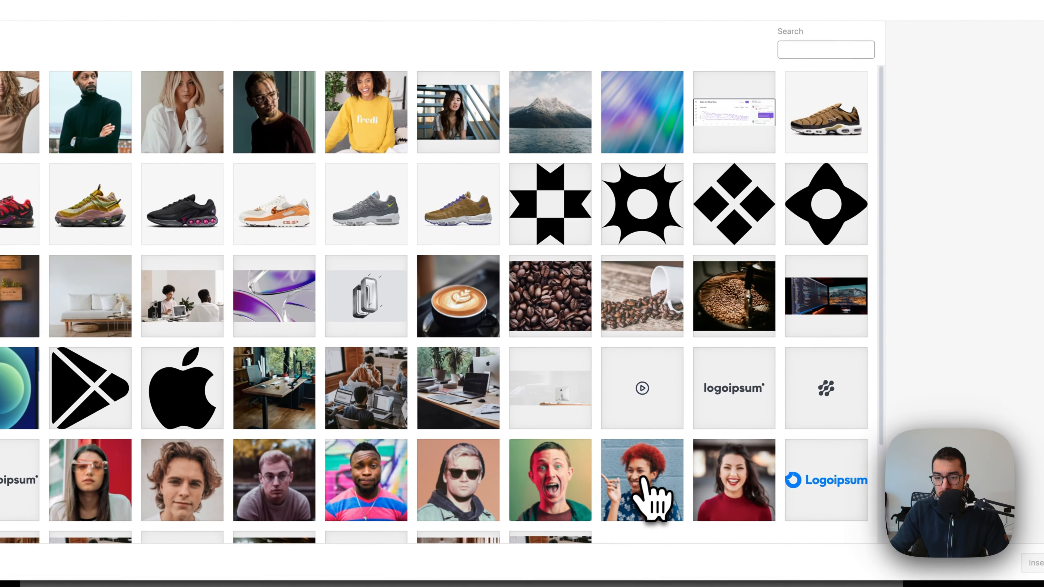
click(550, 479)
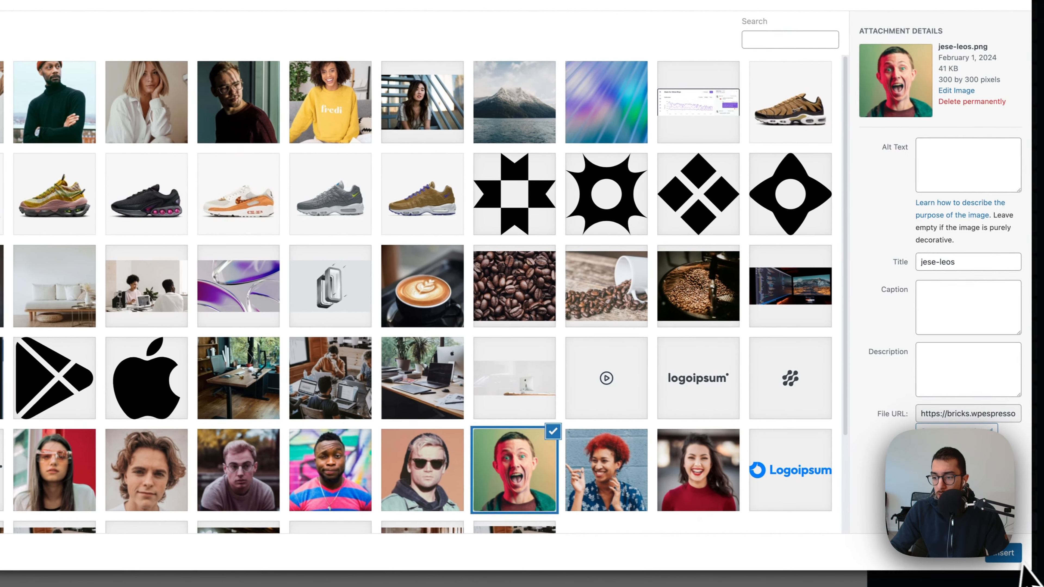
click(1033, 562)
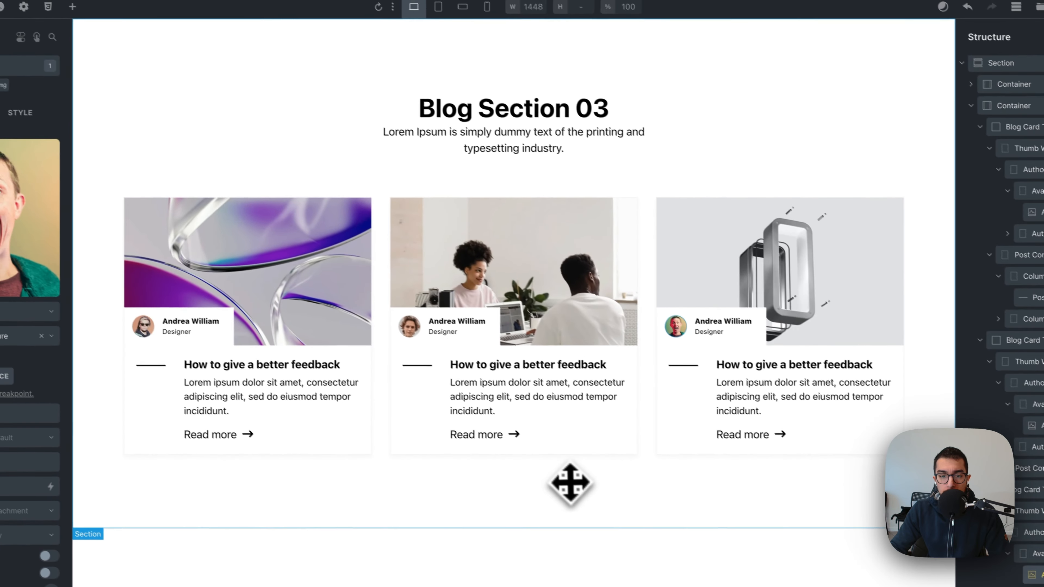
Preview the section at the tablet portrait and mobile landscape breakpoints to check how the three cards fit
click(480, 430)
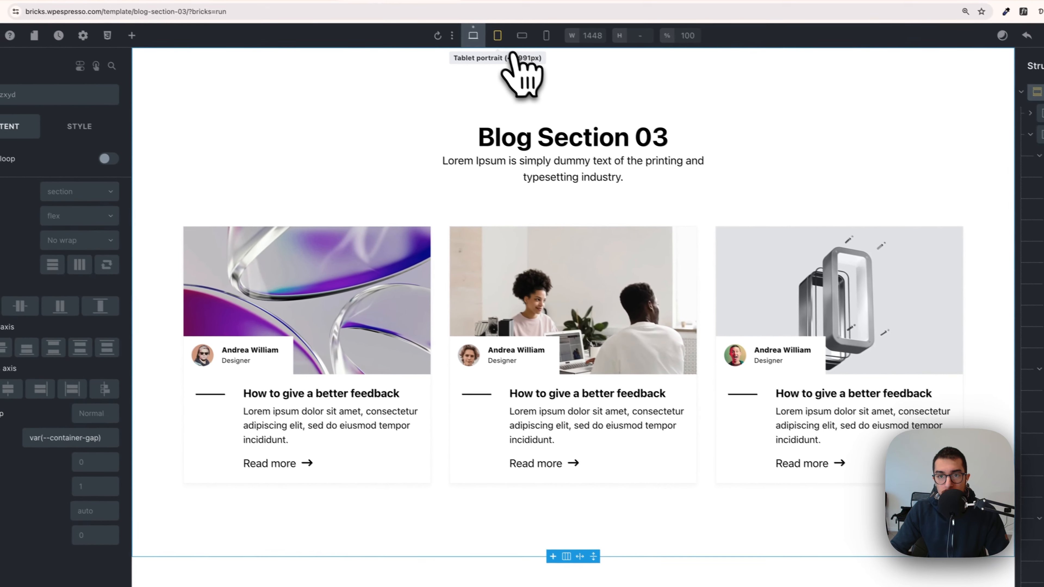
click(450, 14)
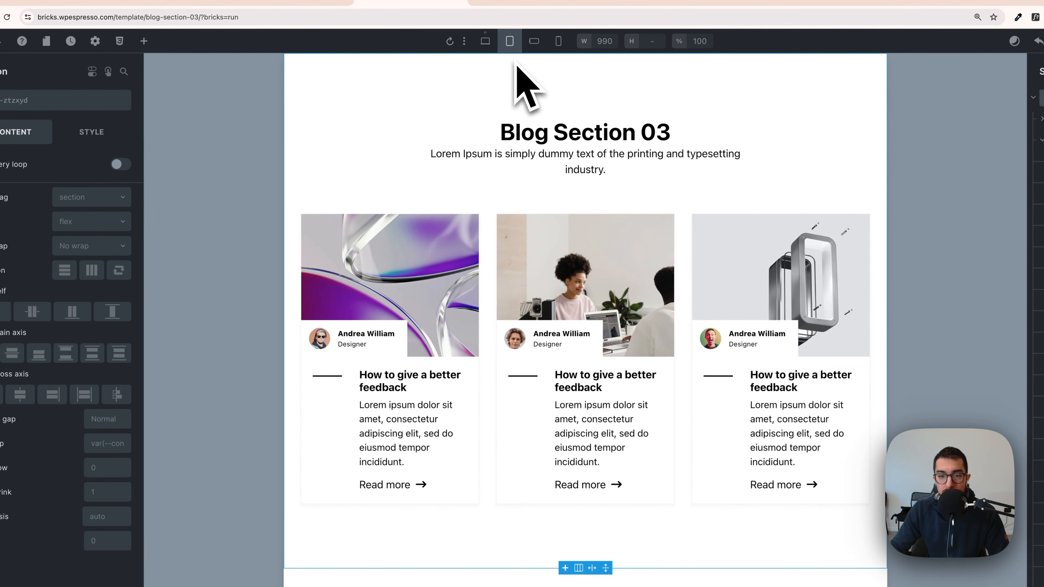
click(535, 42)
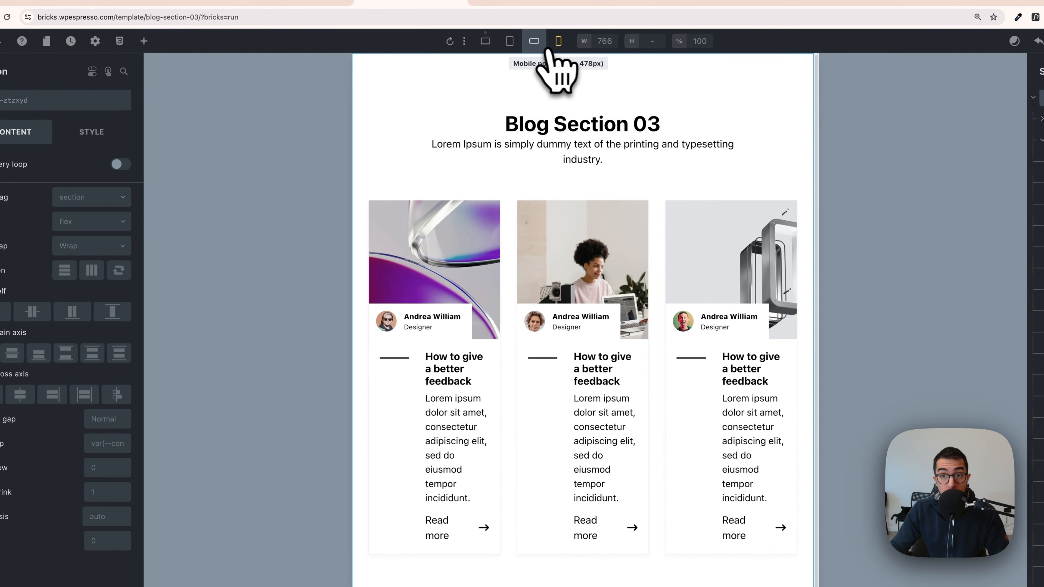
At the tablet portrait breakpoint, set the width of the first card's Post Line Decor class to 0.5em
click(558, 41)
click(533, 42)
click(510, 41)
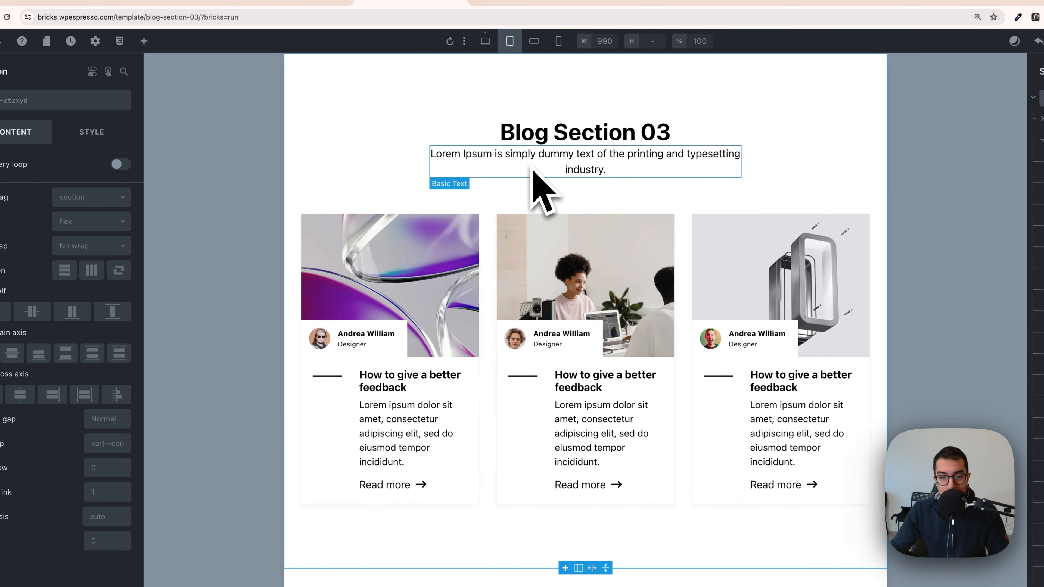
click(493, 53)
click(510, 45)
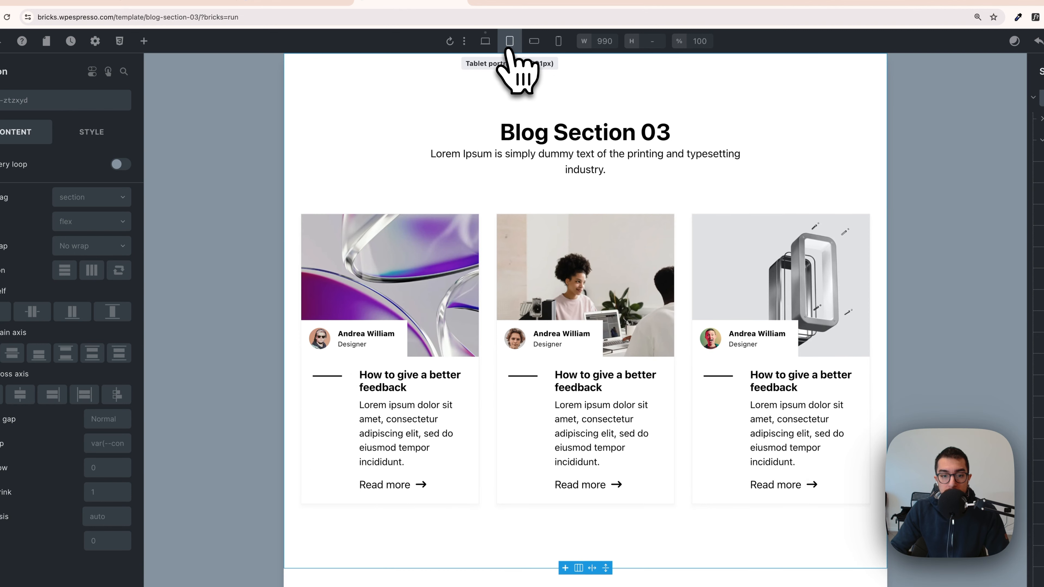
click(334, 379)
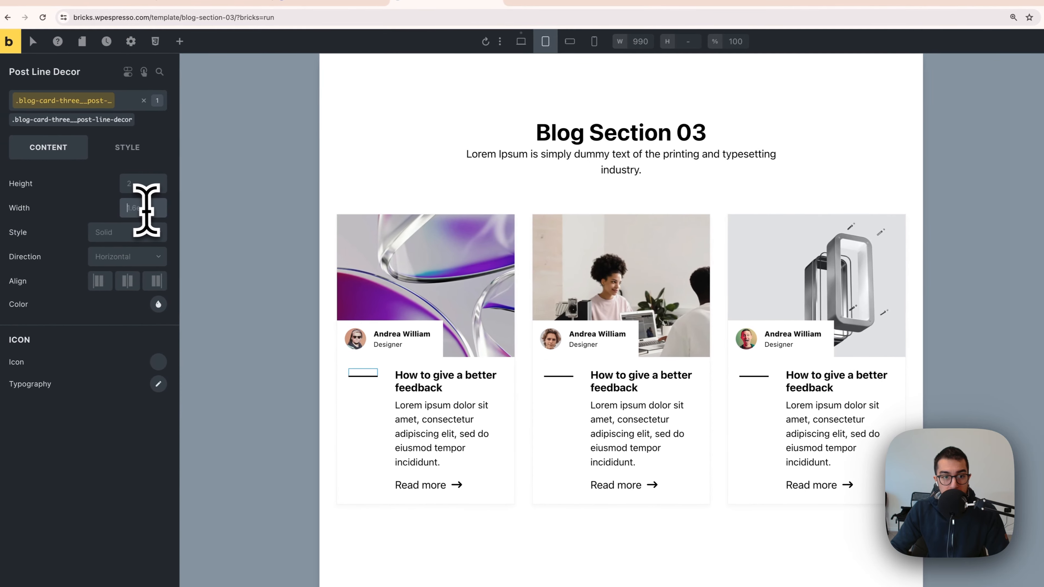
click(149, 208)
text(0.5)
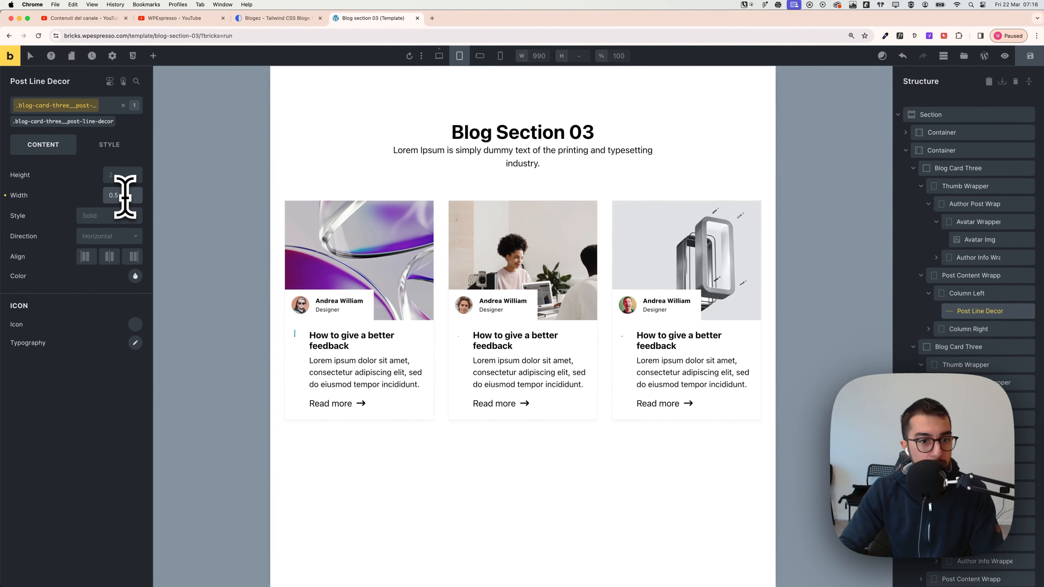
key(BackSpace)
key(BackSpace)
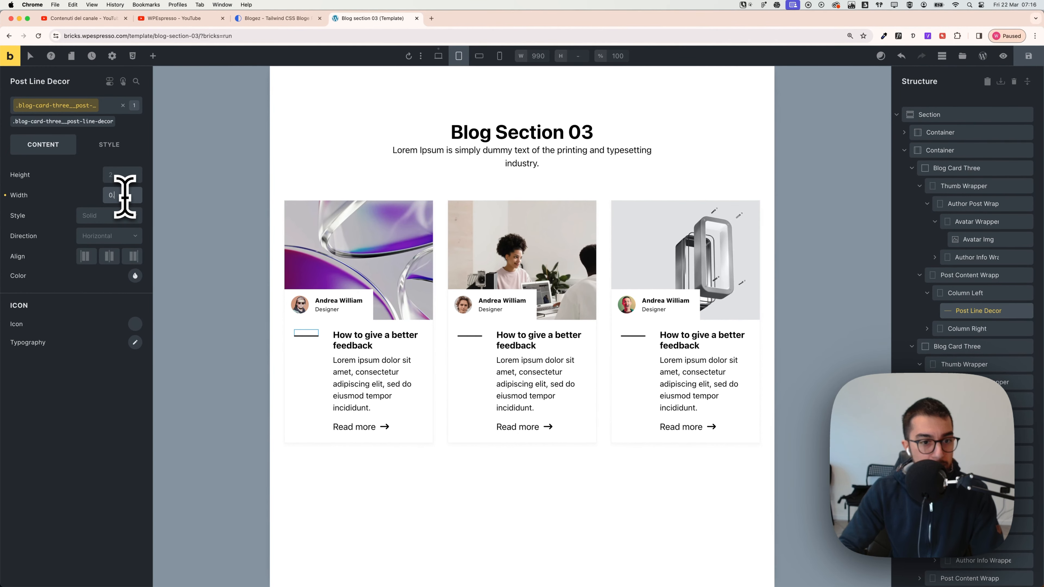
text(.5)
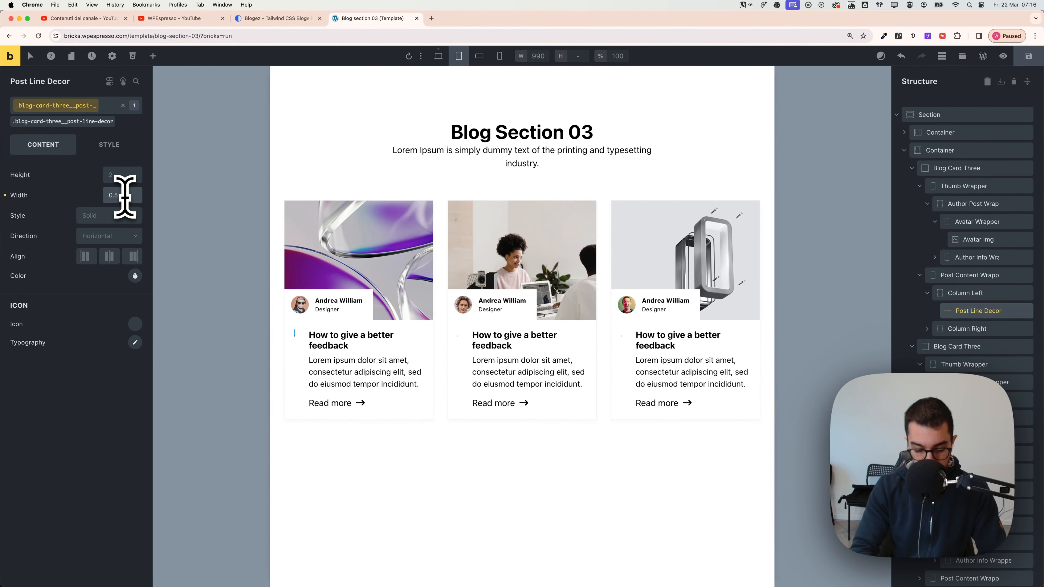
text(em)
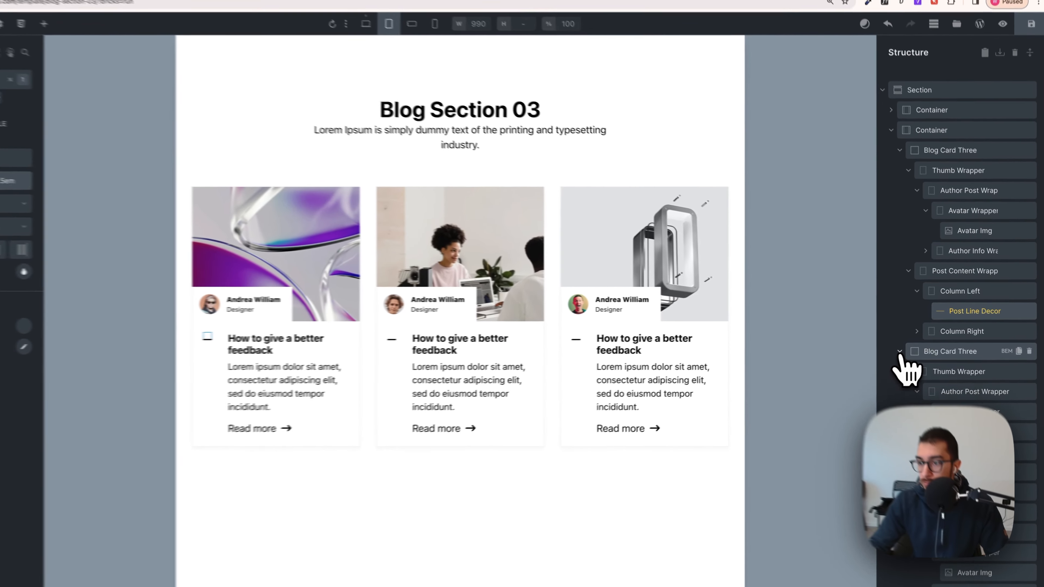
Set the column gap of the first card's Post Content Wrapper class to the XS space variable at tablet portrait
click(912, 347)
click(953, 273)
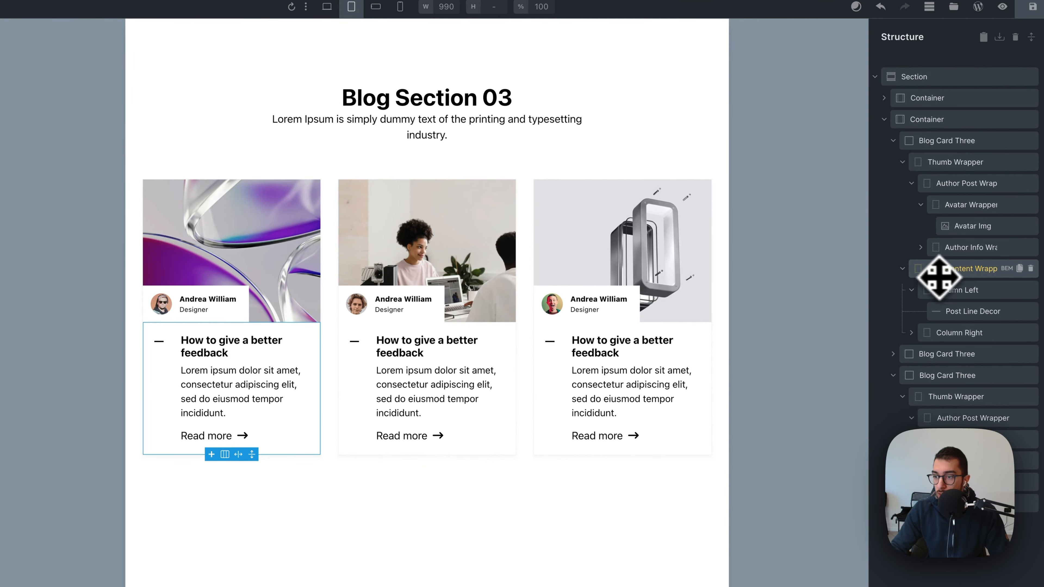
click(925, 292)
click(966, 273)
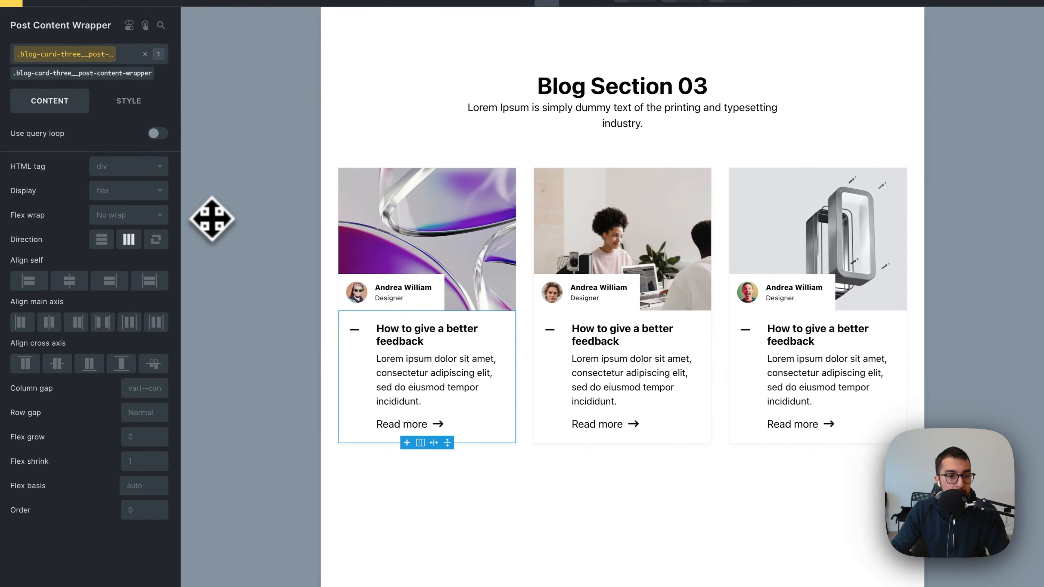
click(143, 393)
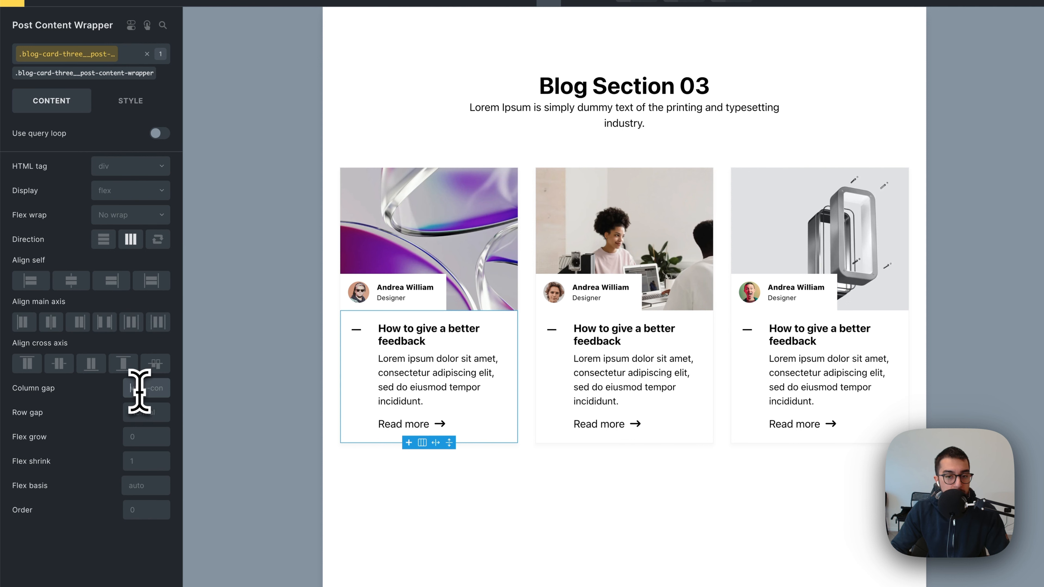
right_click(139, 391)
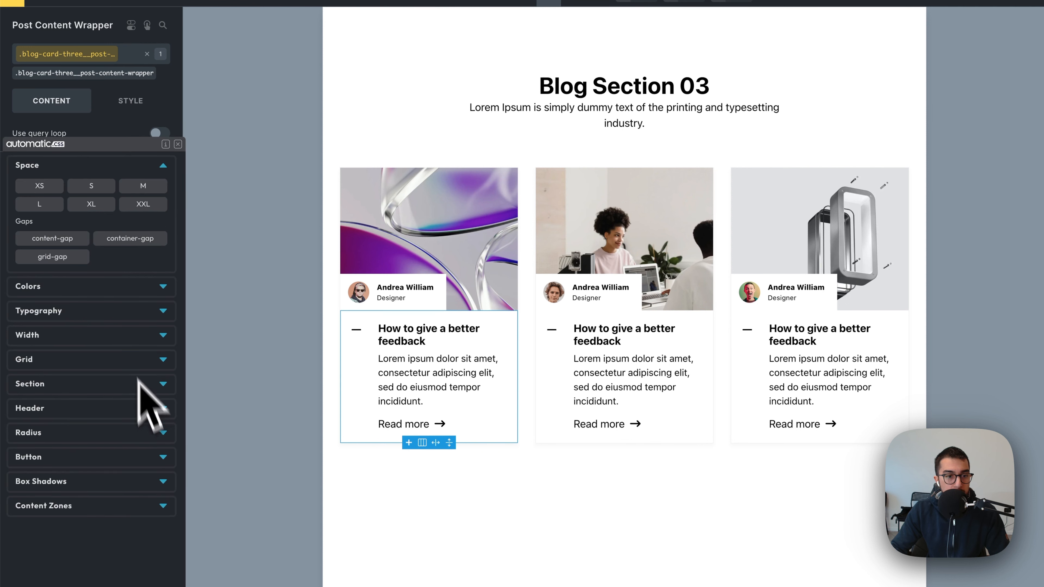
click(44, 190)
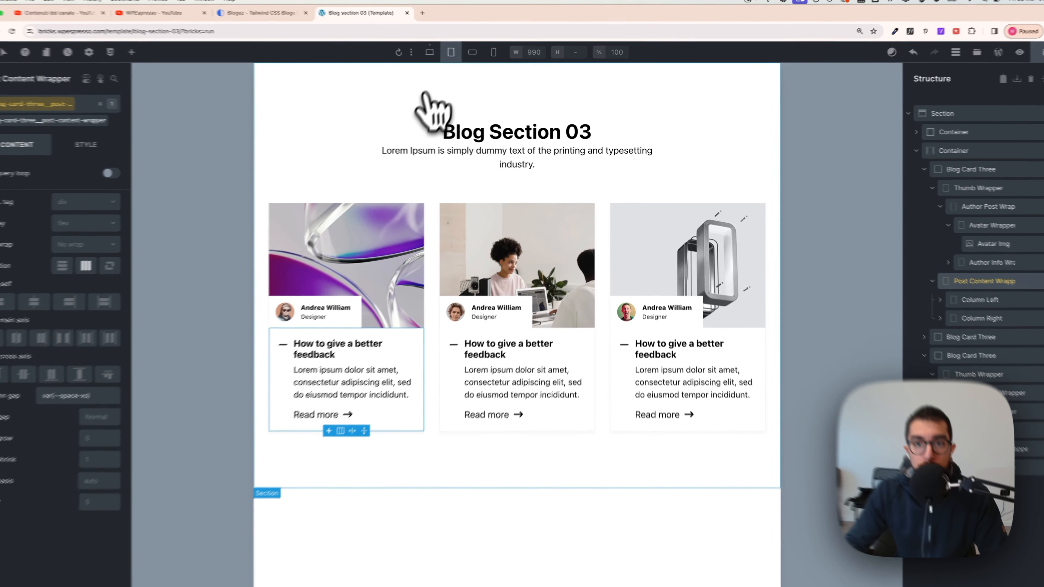
At the mobile landscape breakpoint, set the cards container's grid template columns to the two-column variable var(--grid-2)
click(429, 52)
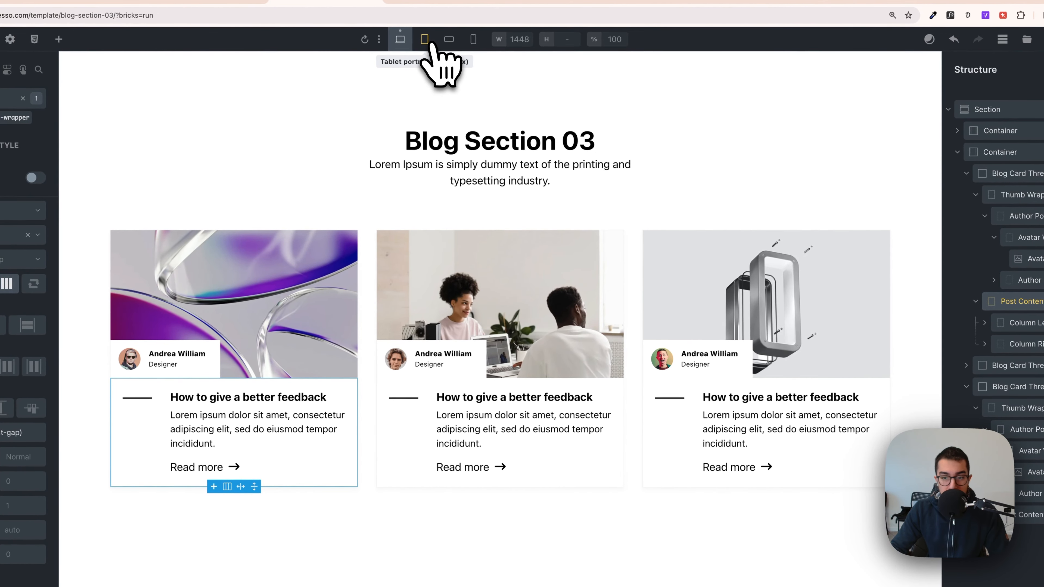
click(430, 43)
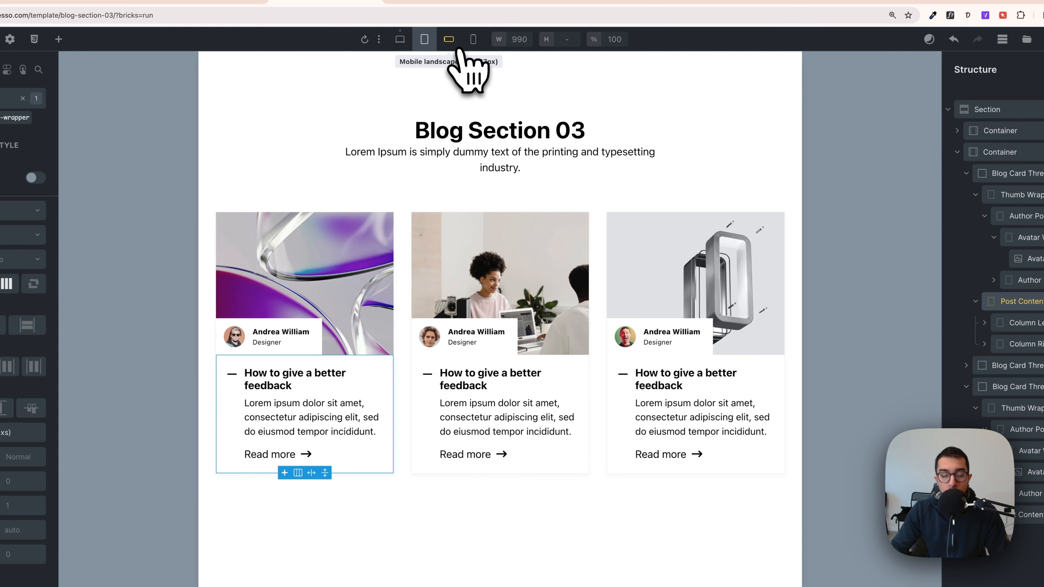
click(451, 41)
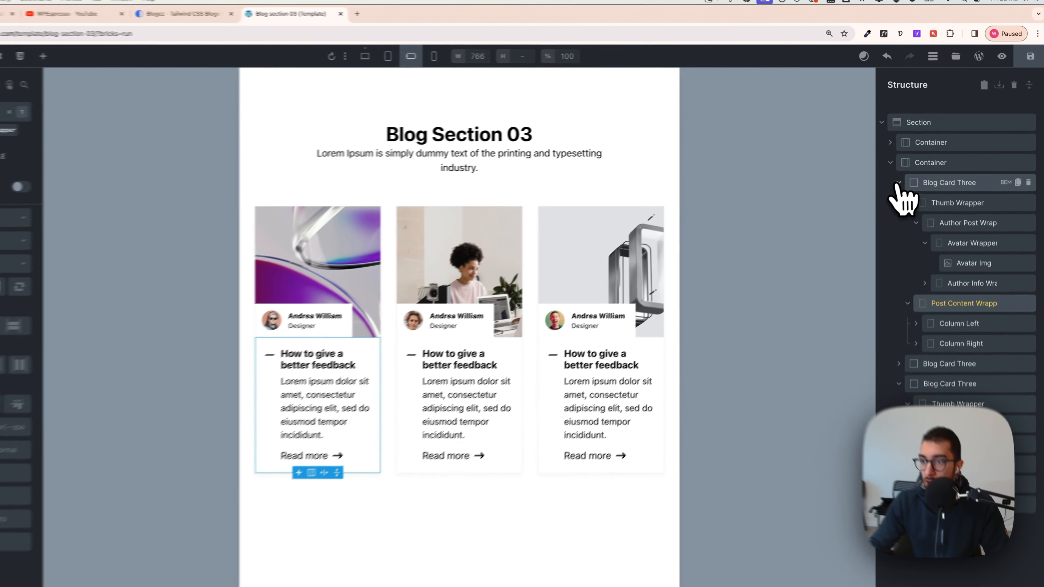
click(898, 183)
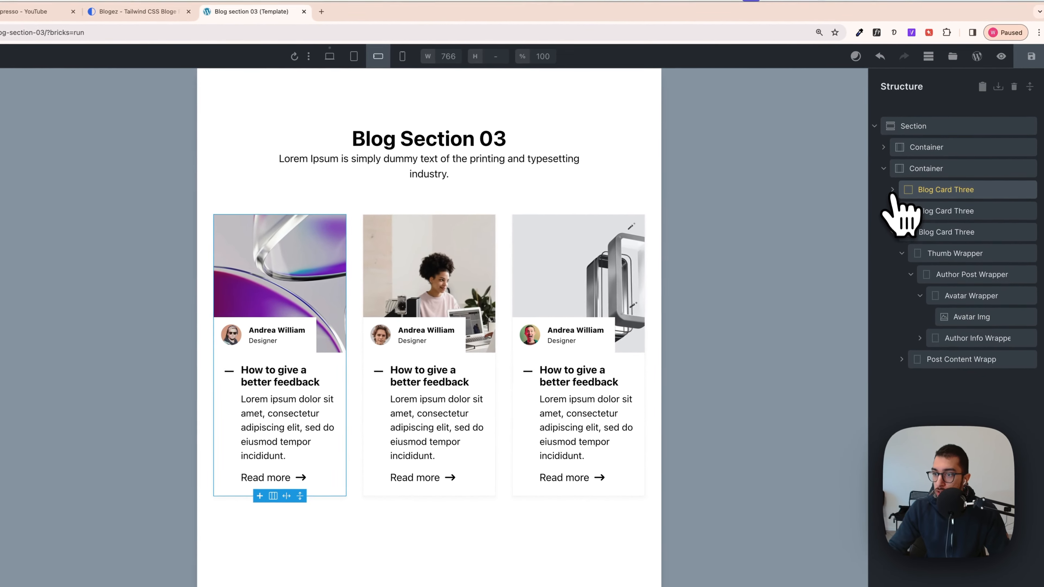
click(899, 223)
click(949, 187)
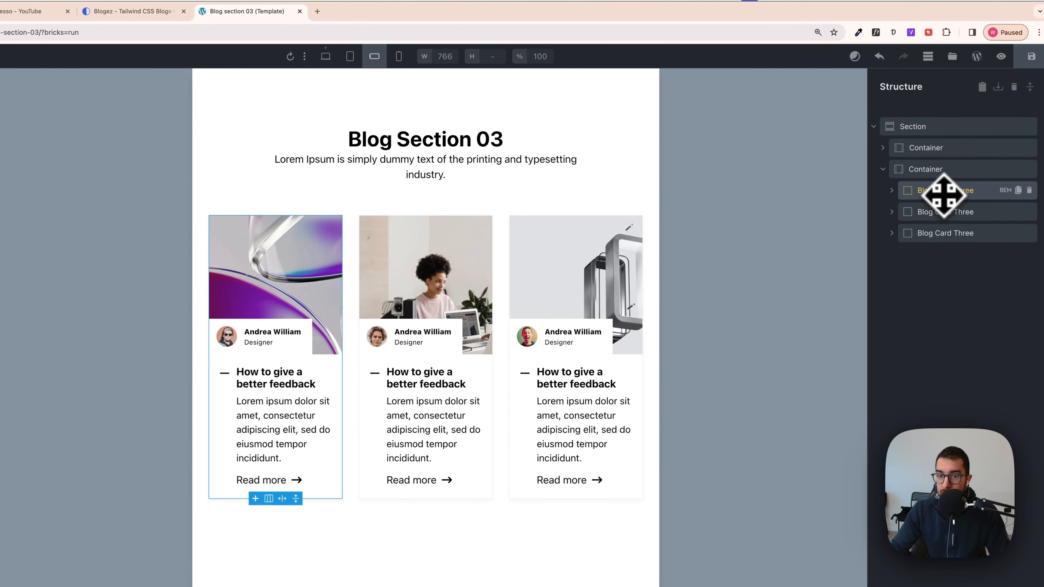
click(931, 172)
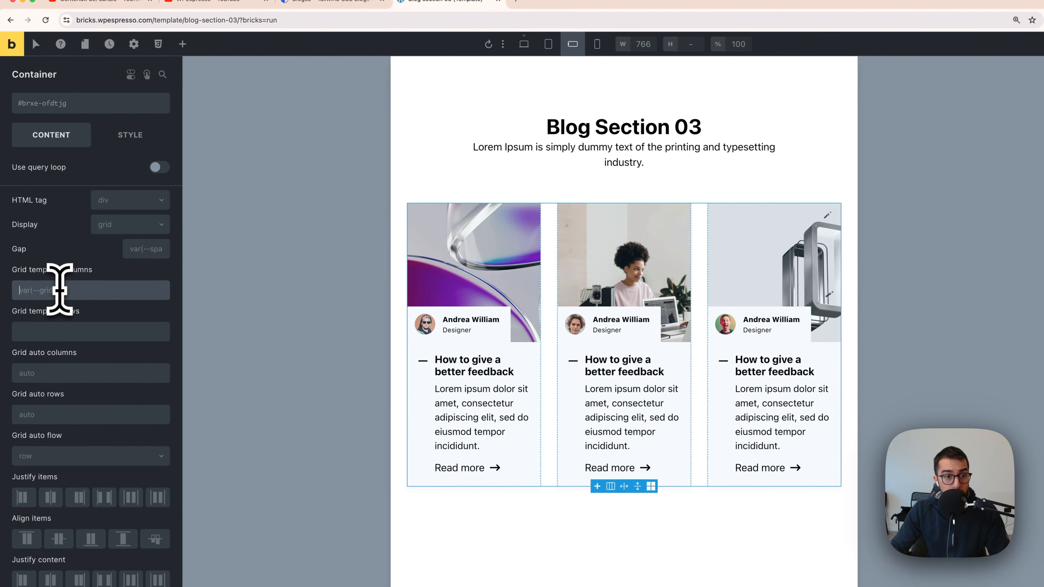
click(57, 290)
click(88, 132)
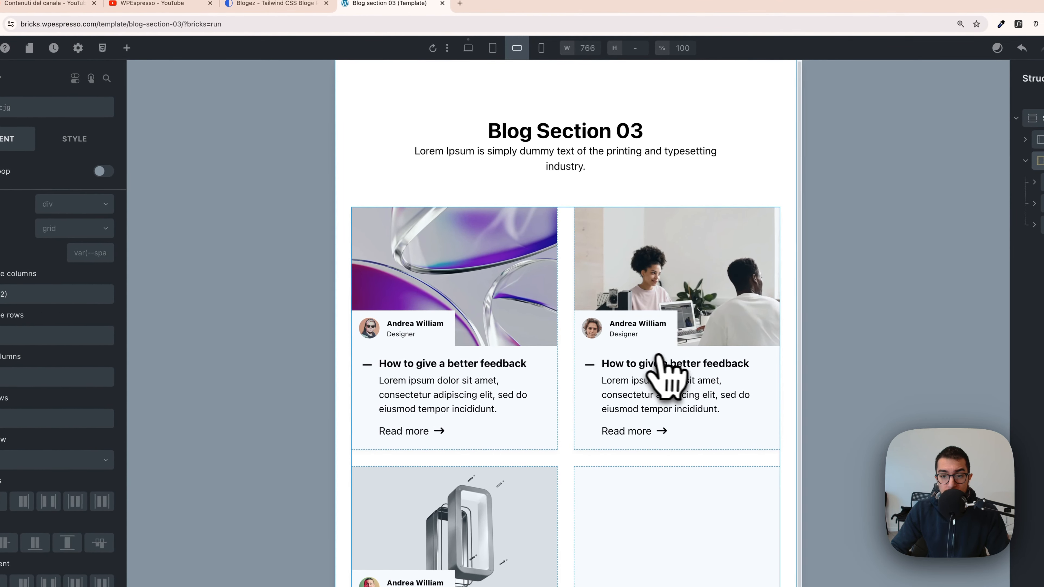
At the mobile portrait breakpoint, set the cards container's grid template columns to the single-column grid-1 variable
click(541, 48)
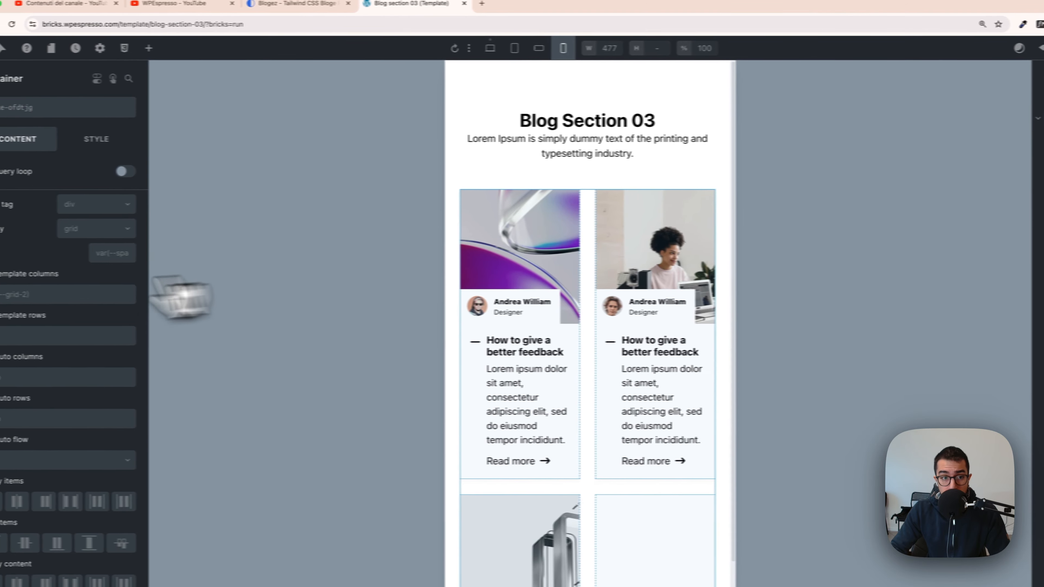
right_click(3, 292)
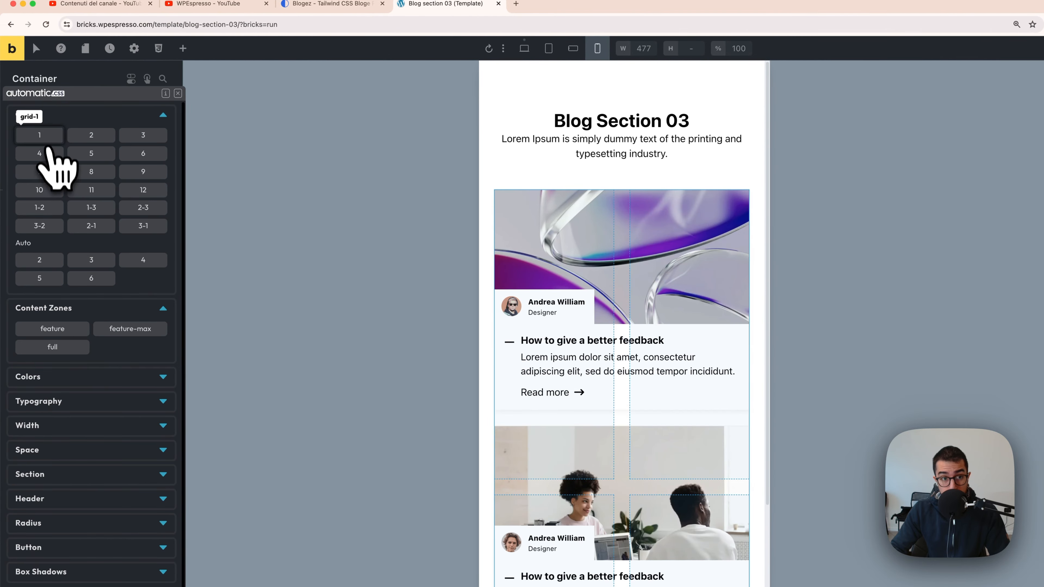
click(48, 139)
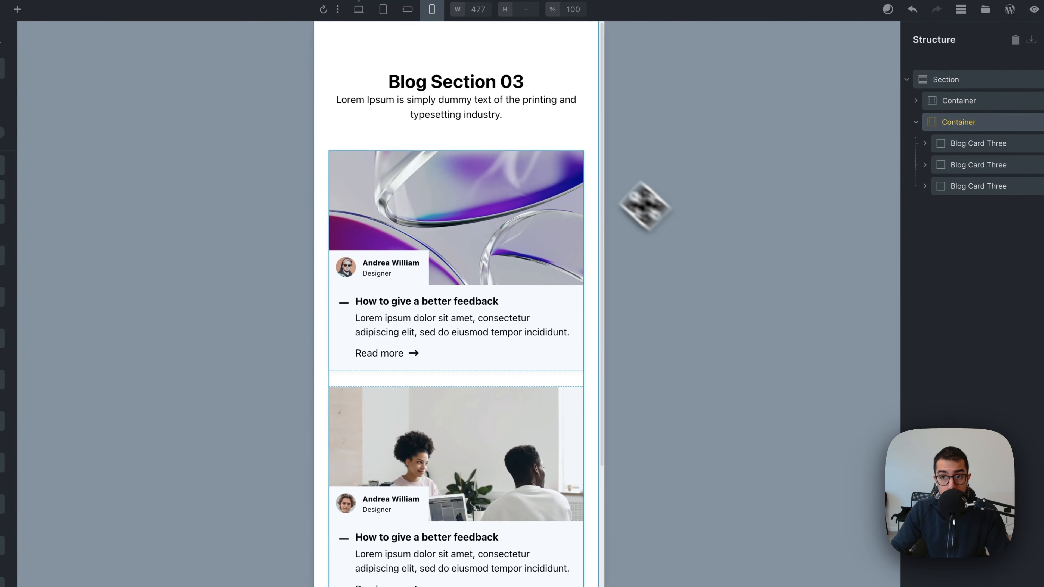
click(554, 143)
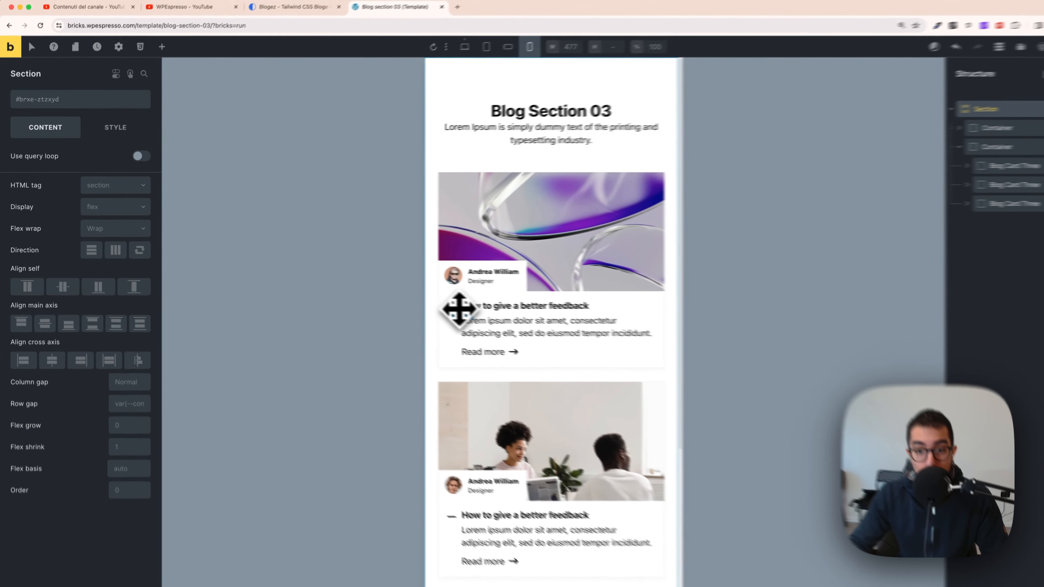
Set the Post Line Decor class width to 2em at the mobile portrait breakpoint
click(429, 302)
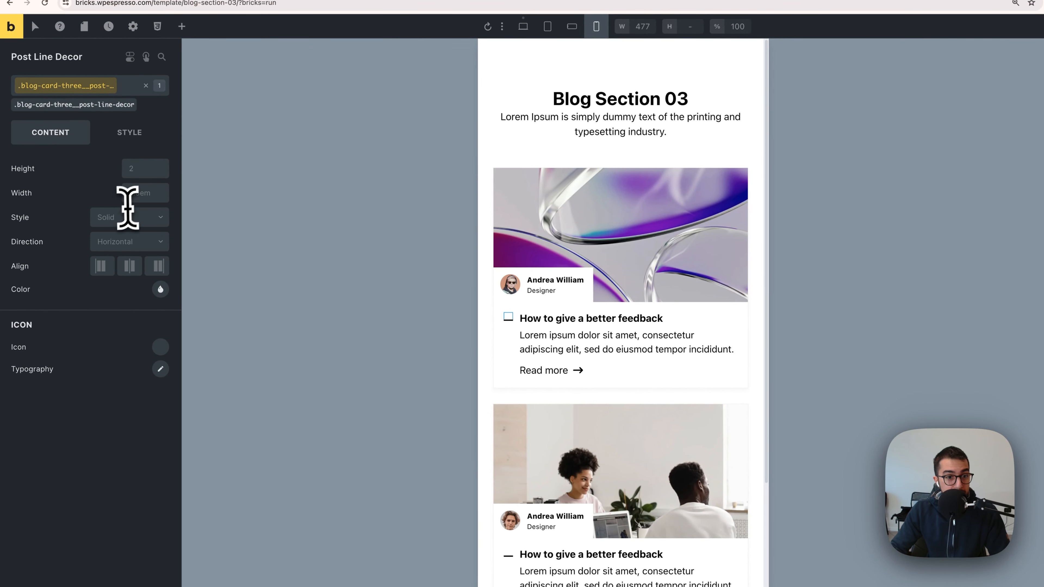
click(128, 193)
text(2em)
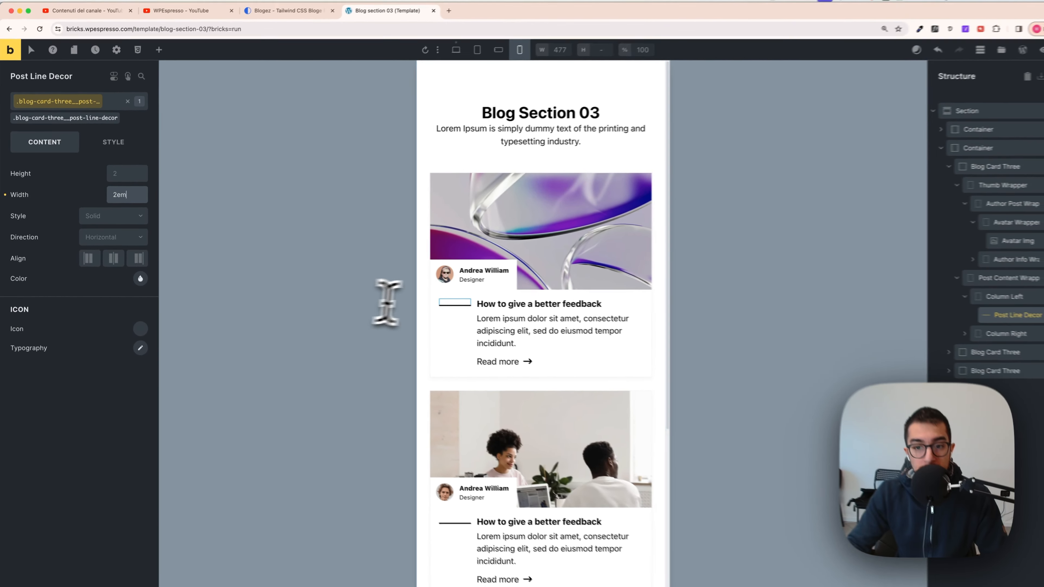
Review the card layout and decorative lines of the whole section across the mobile portrait, mobile landscape, tablet portrait and desktop breakpoints
scroll(584, 301, down, 3)
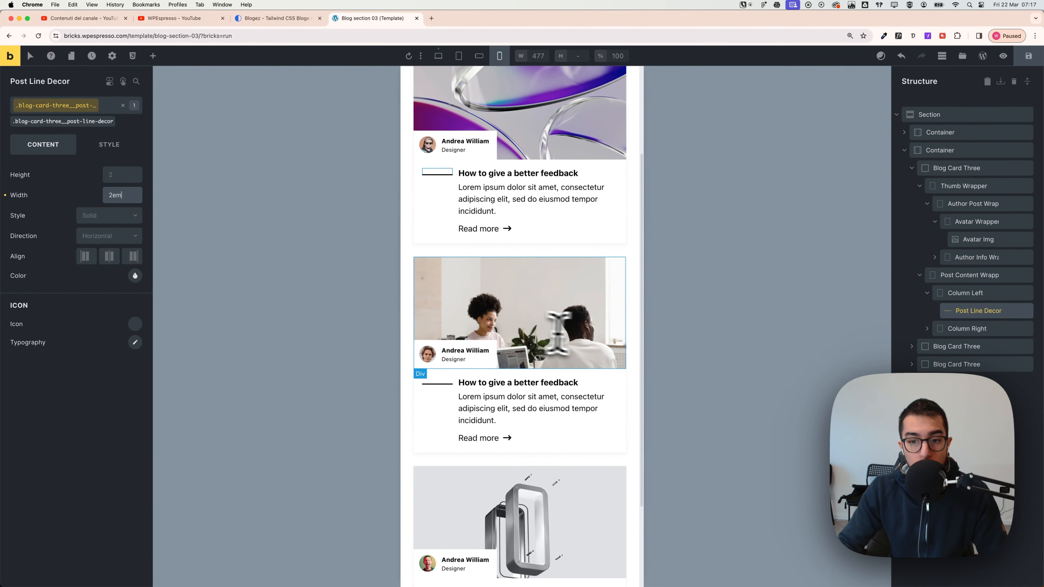
scroll(578, 333, up, 2)
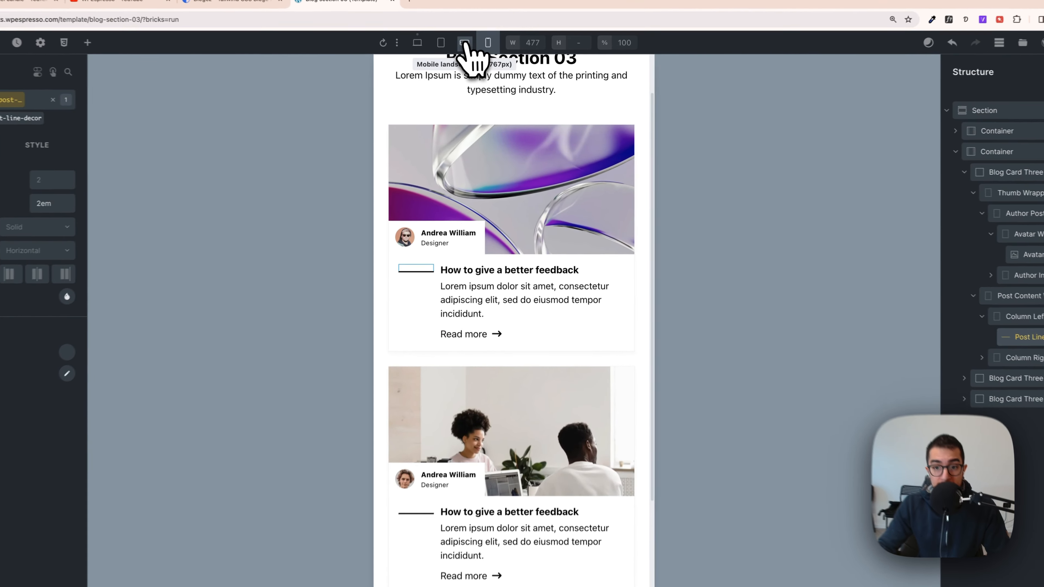
click(479, 56)
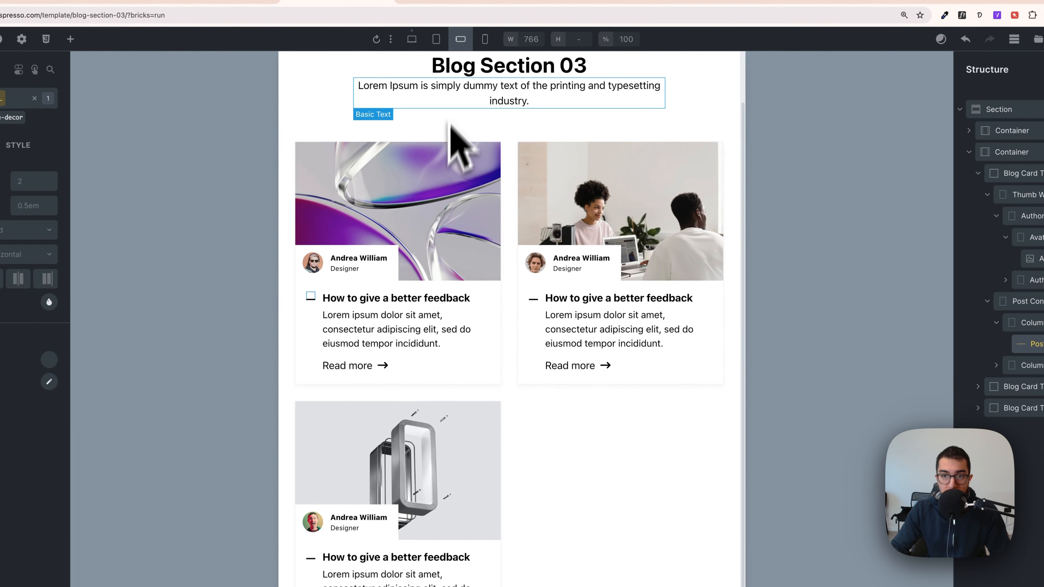
click(412, 38)
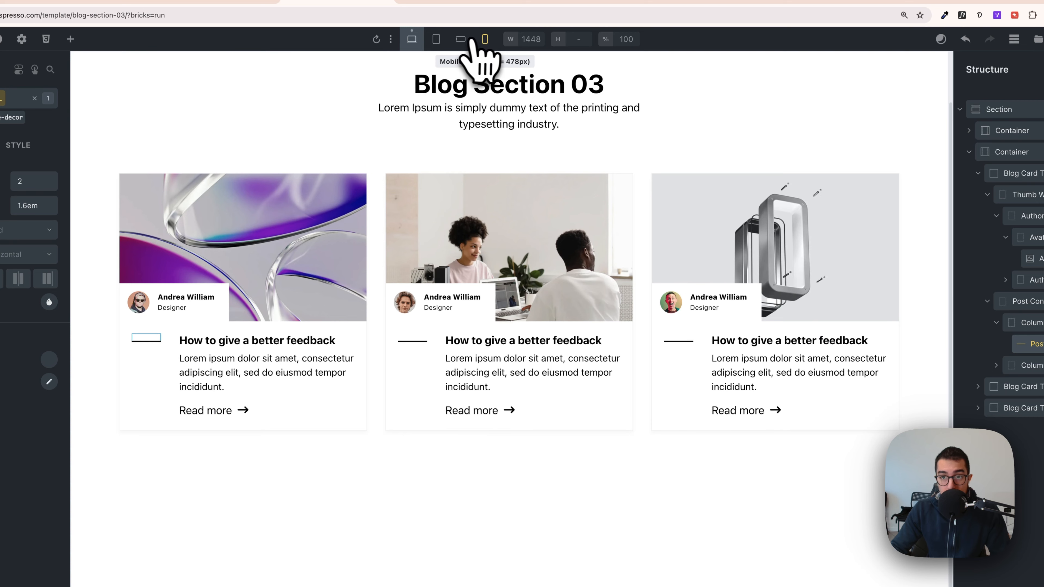
click(485, 39)
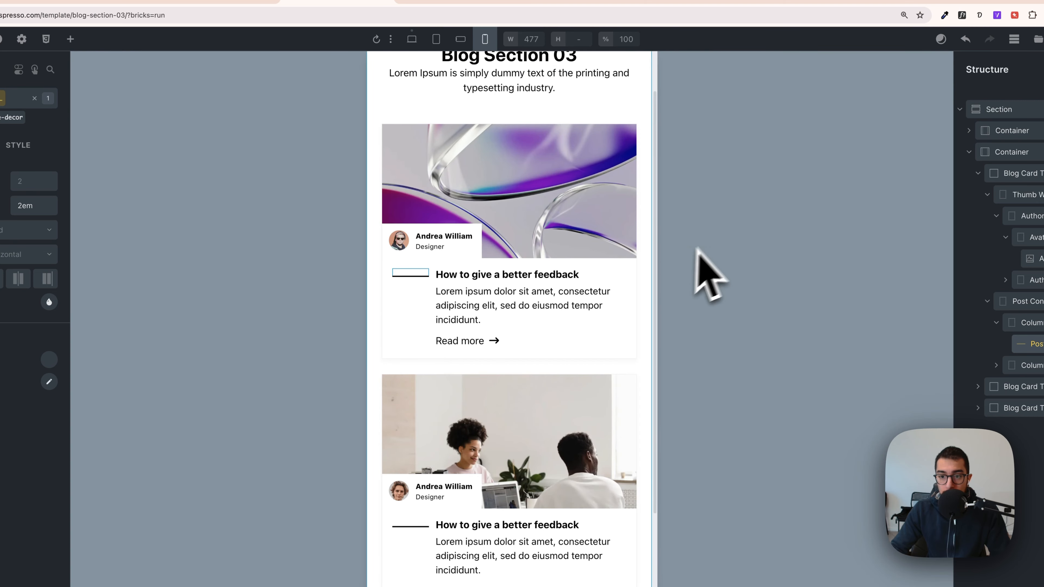
click(648, 334)
scroll(629, 321, down, 5)
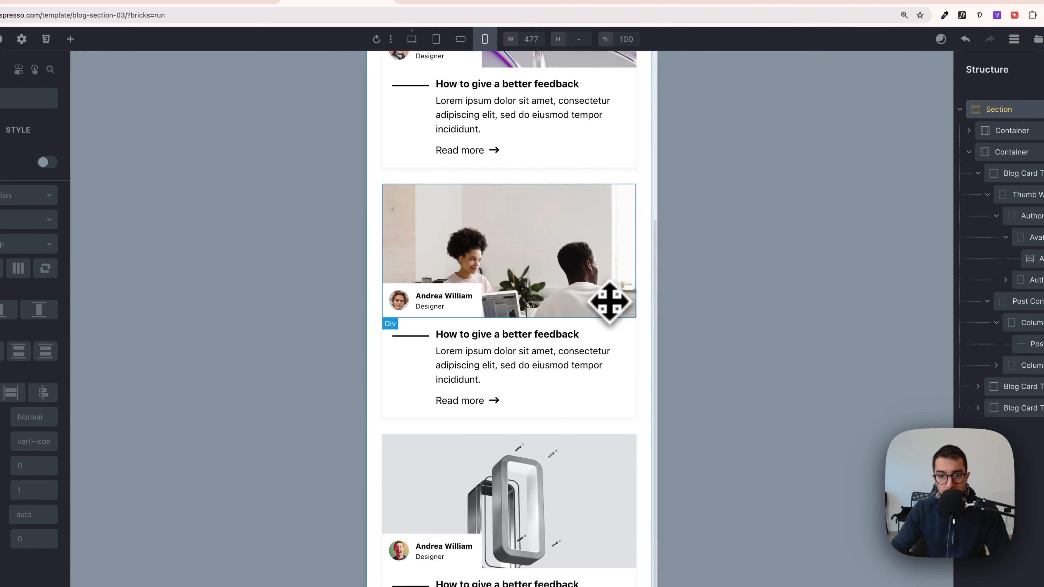
scroll(603, 427, up, 10)
click(436, 39)
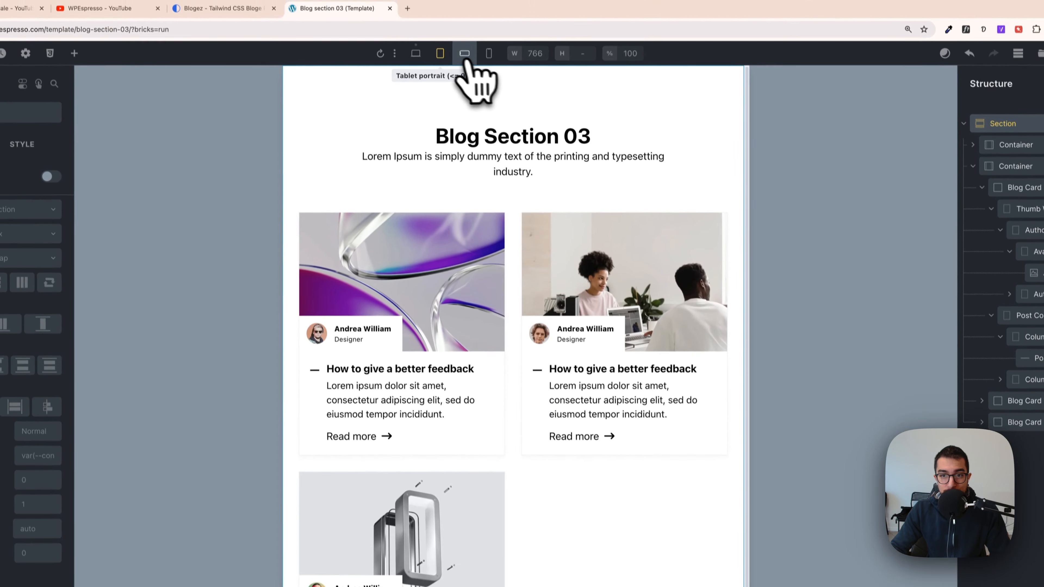
click(466, 56)
click(415, 53)
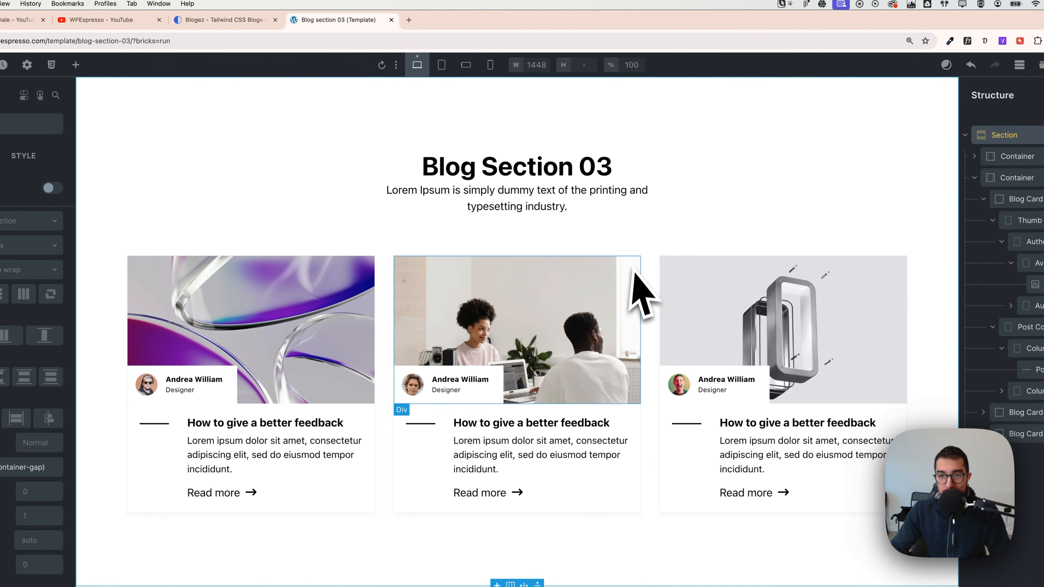